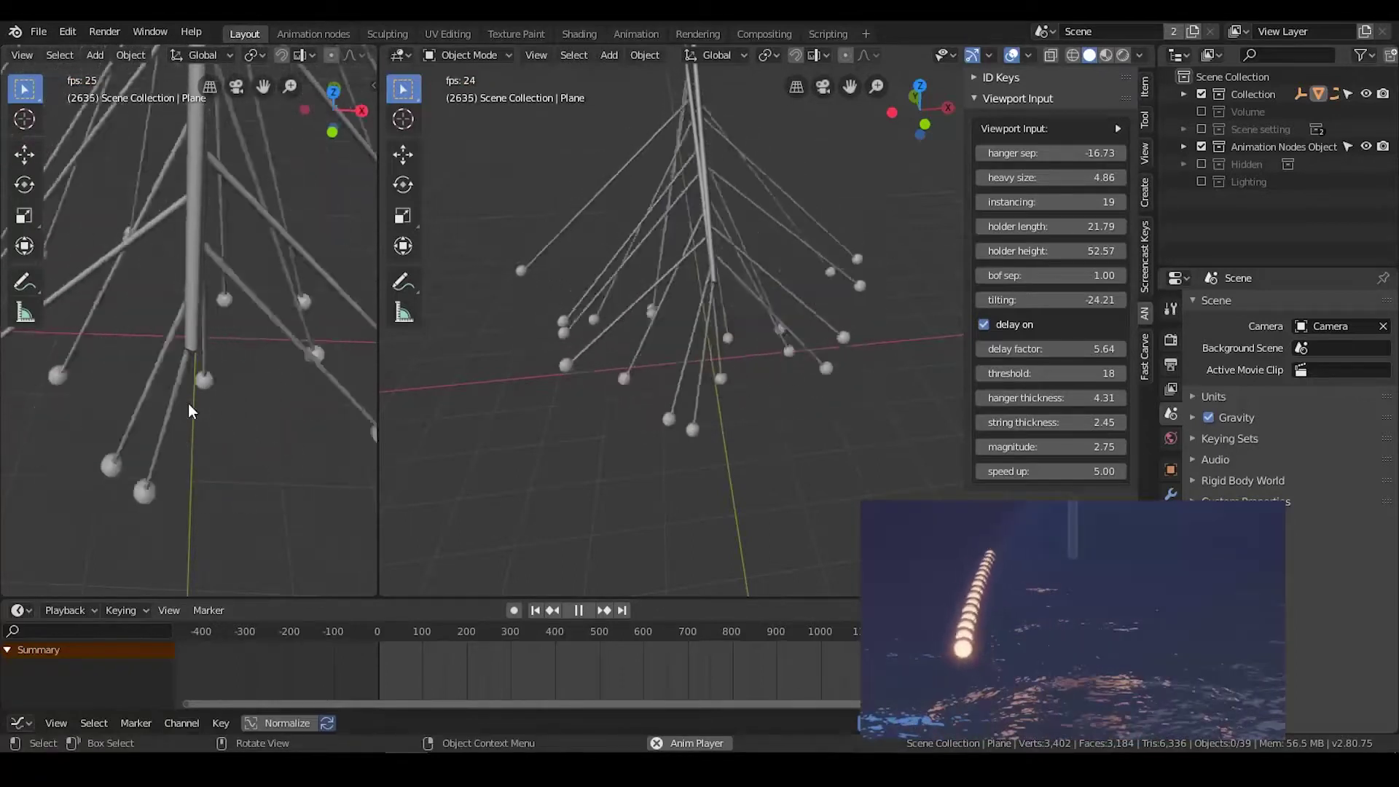
# Step: Increase the delay factor of the running pendulum animation
pyautogui.scroll(-4, 225, 325)
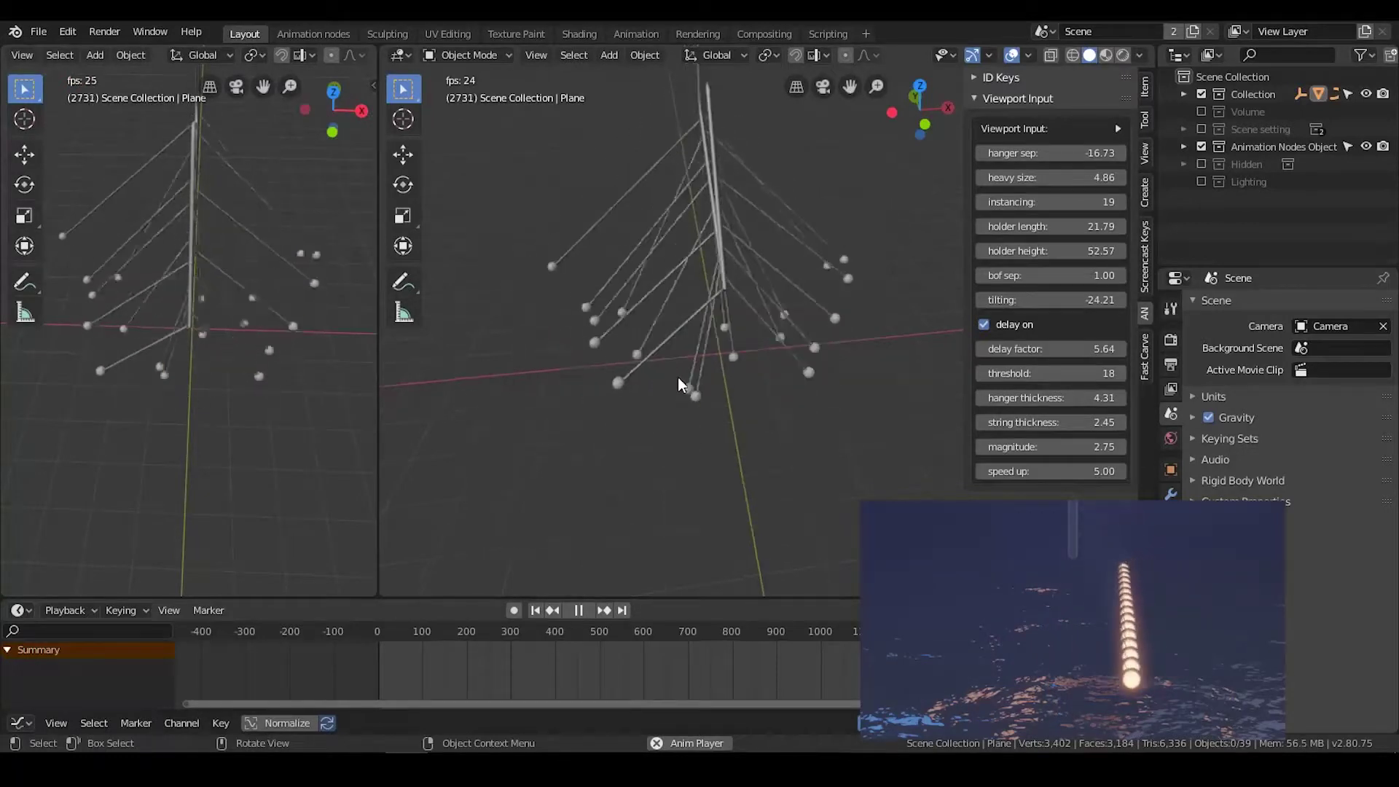
pyautogui.moveTo(686, 366); pyautogui.dragTo(733, 338, button='middle')
pyautogui.moveTo(1029, 347); pyautogui.dragTo(1140, 347)
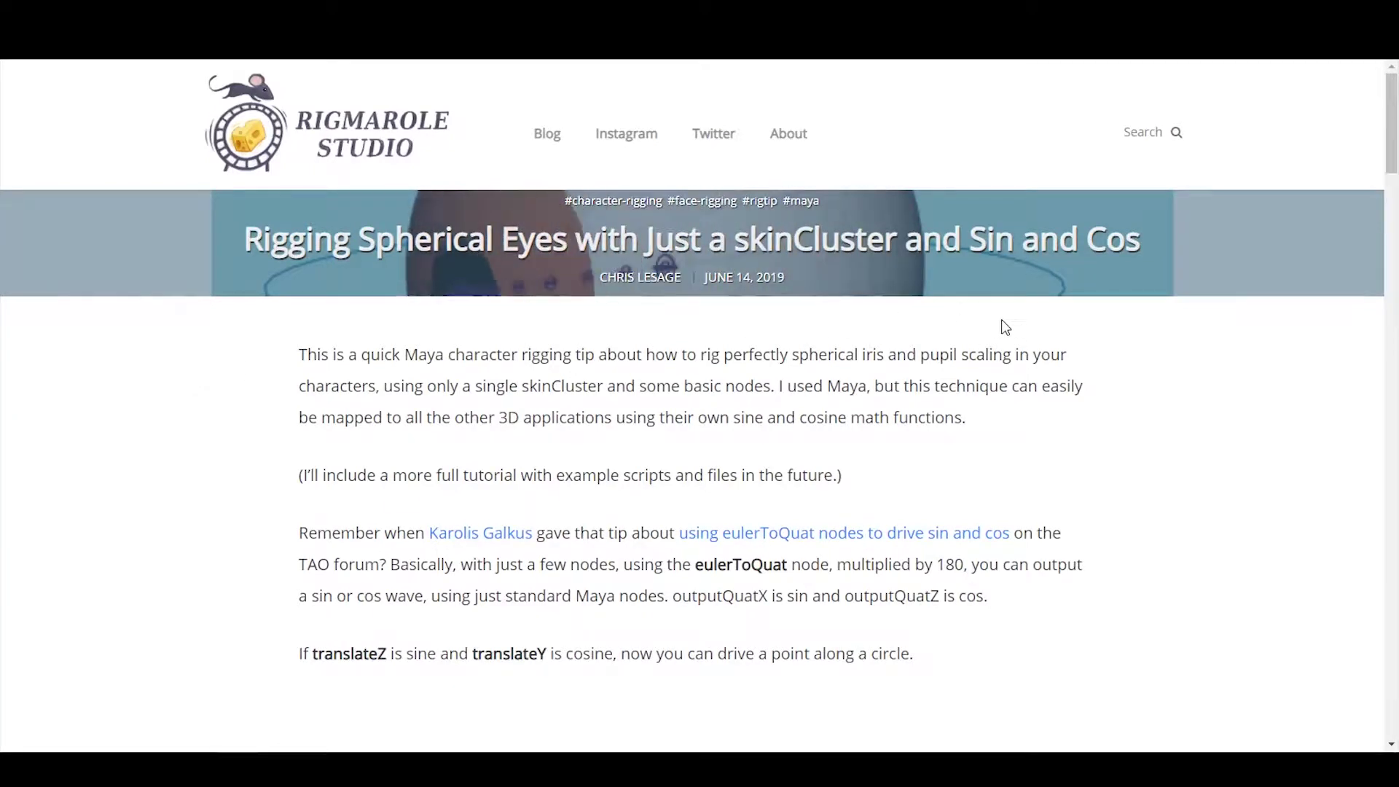
# Step: Read the Rigmarole Studio article on rigging spherical eyes with sine and cosine, including its circle, node graph and sphere examples
pyautogui.scroll(-1, 1003, 325)
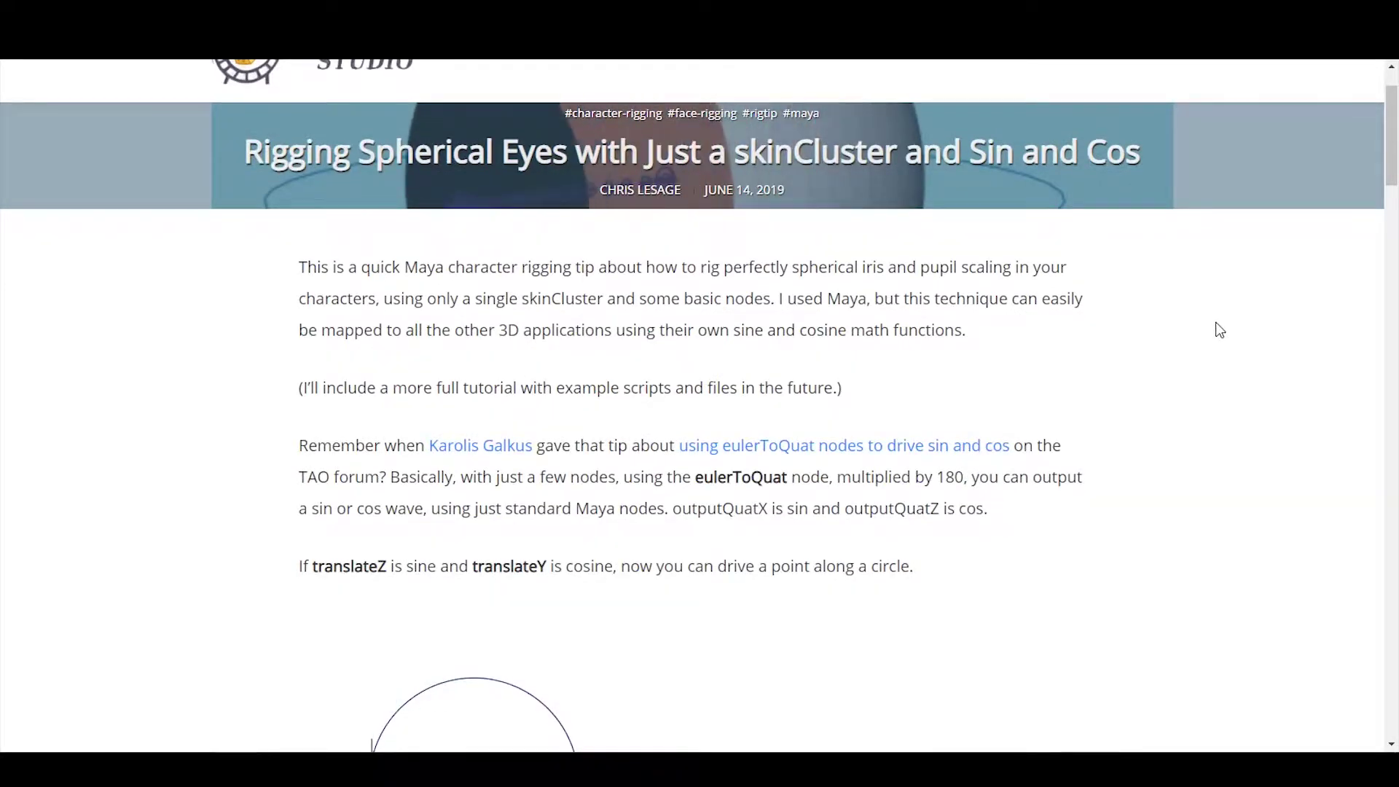
pyautogui.scroll(-3, 1220, 330)
pyautogui.scroll(-7, 1220, 330)
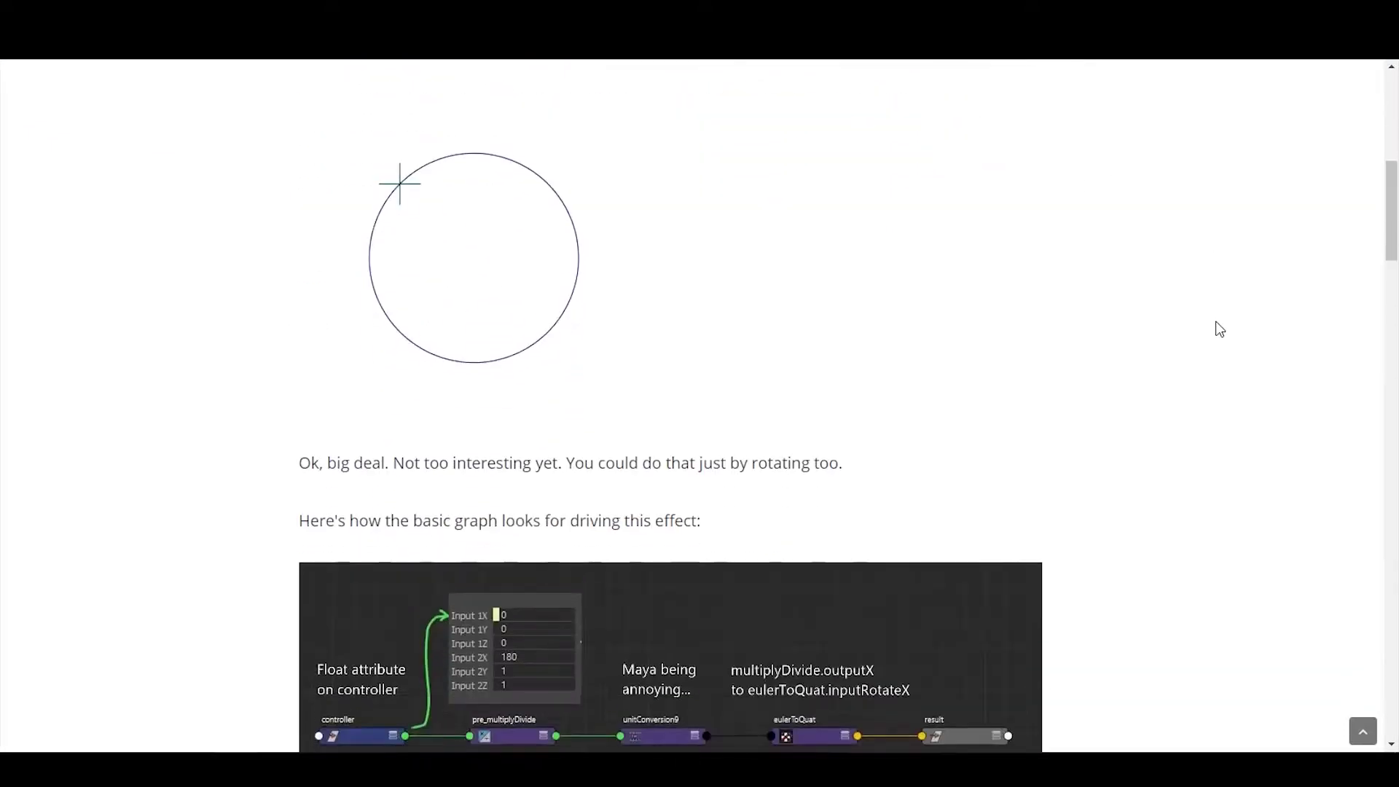
pyautogui.scroll(-2, 1220, 330)
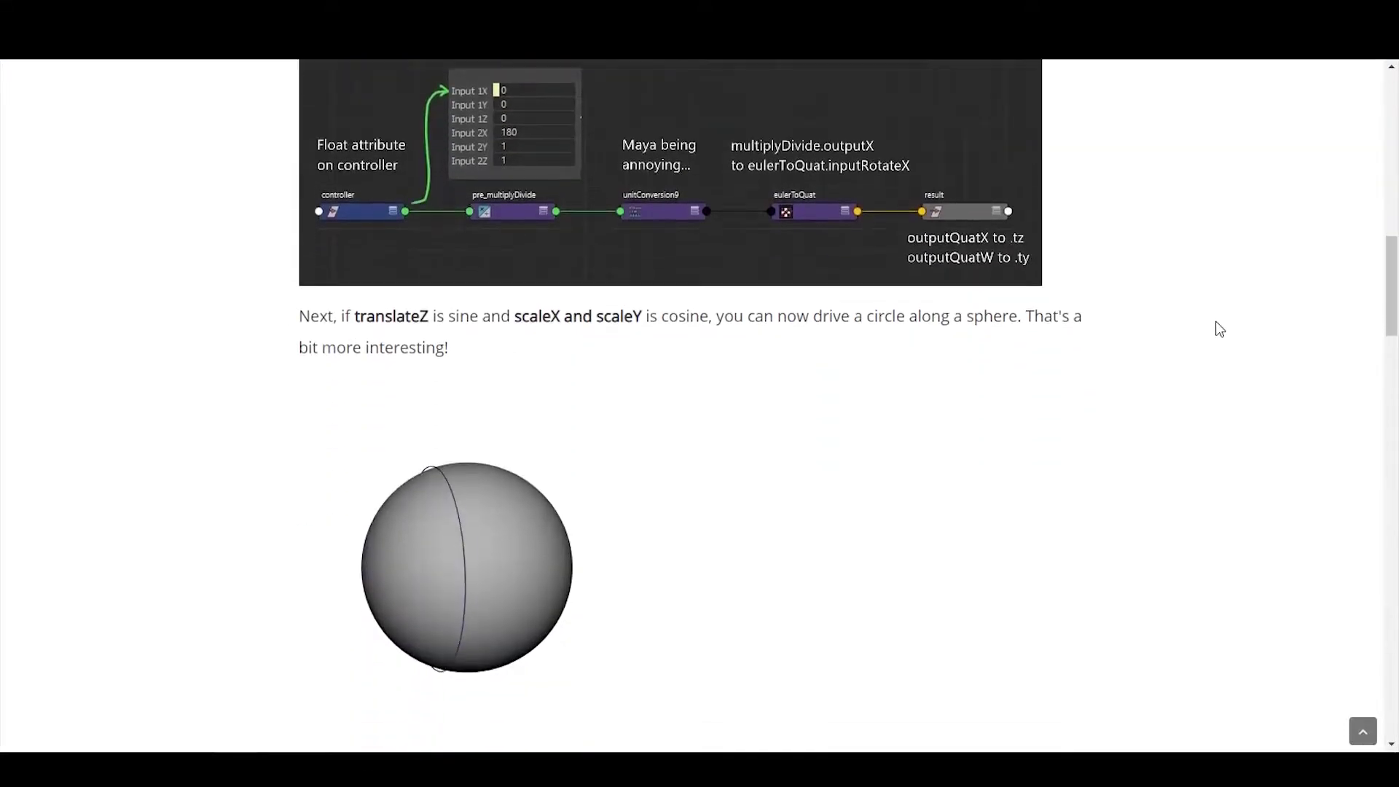
pyautogui.scroll(-2, 1220, 330)
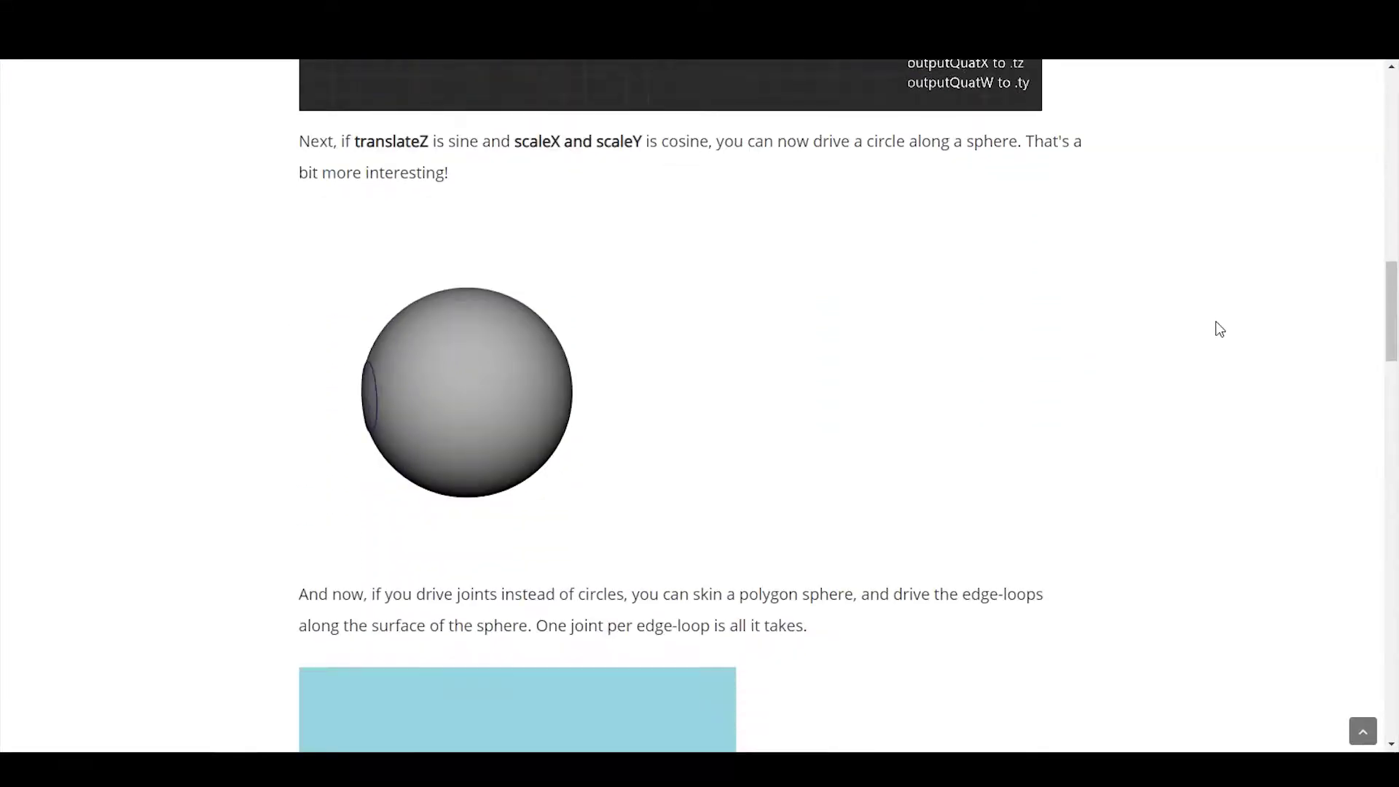
pyautogui.scroll(-2, 1220, 330)
pyautogui.scroll(9, 1220, 330)
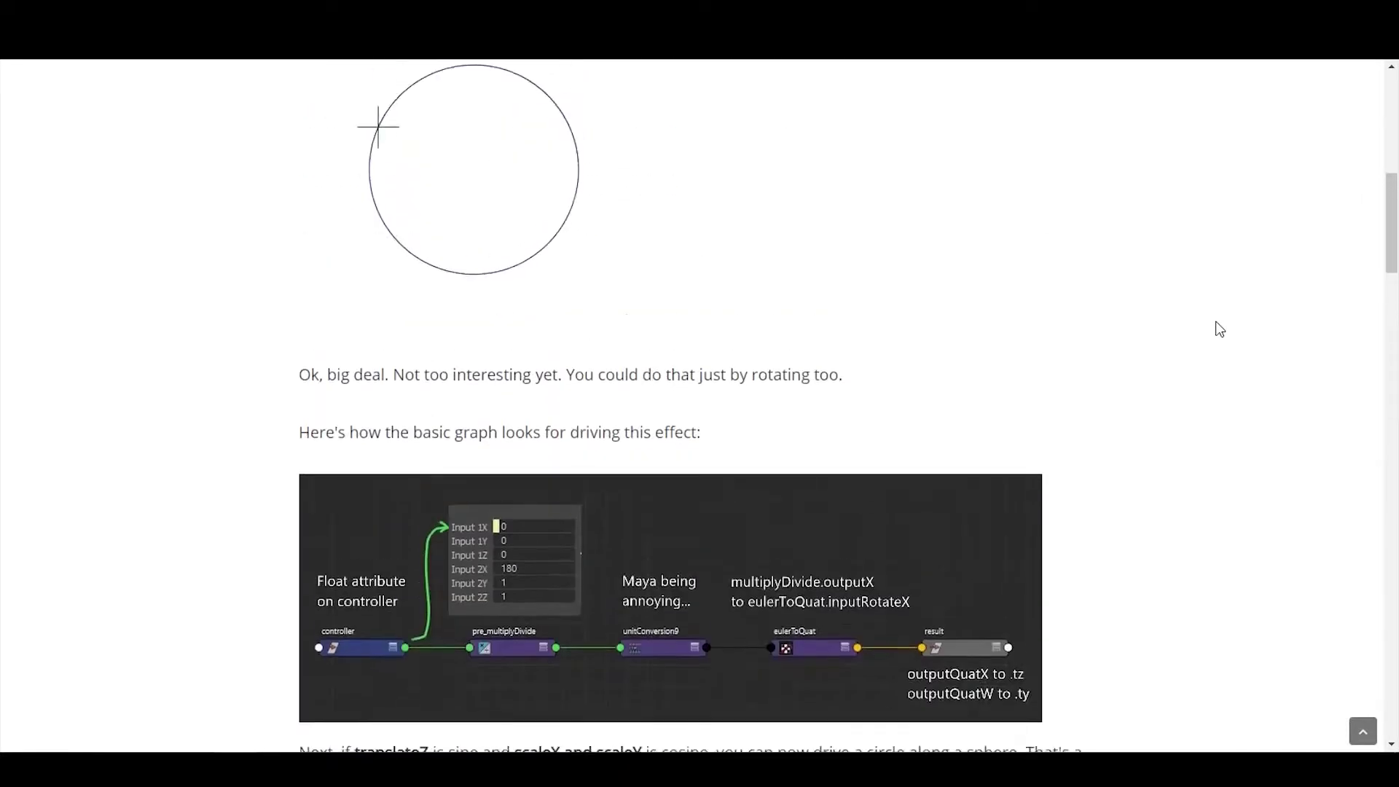
pyautogui.scroll(3, 1220, 330)
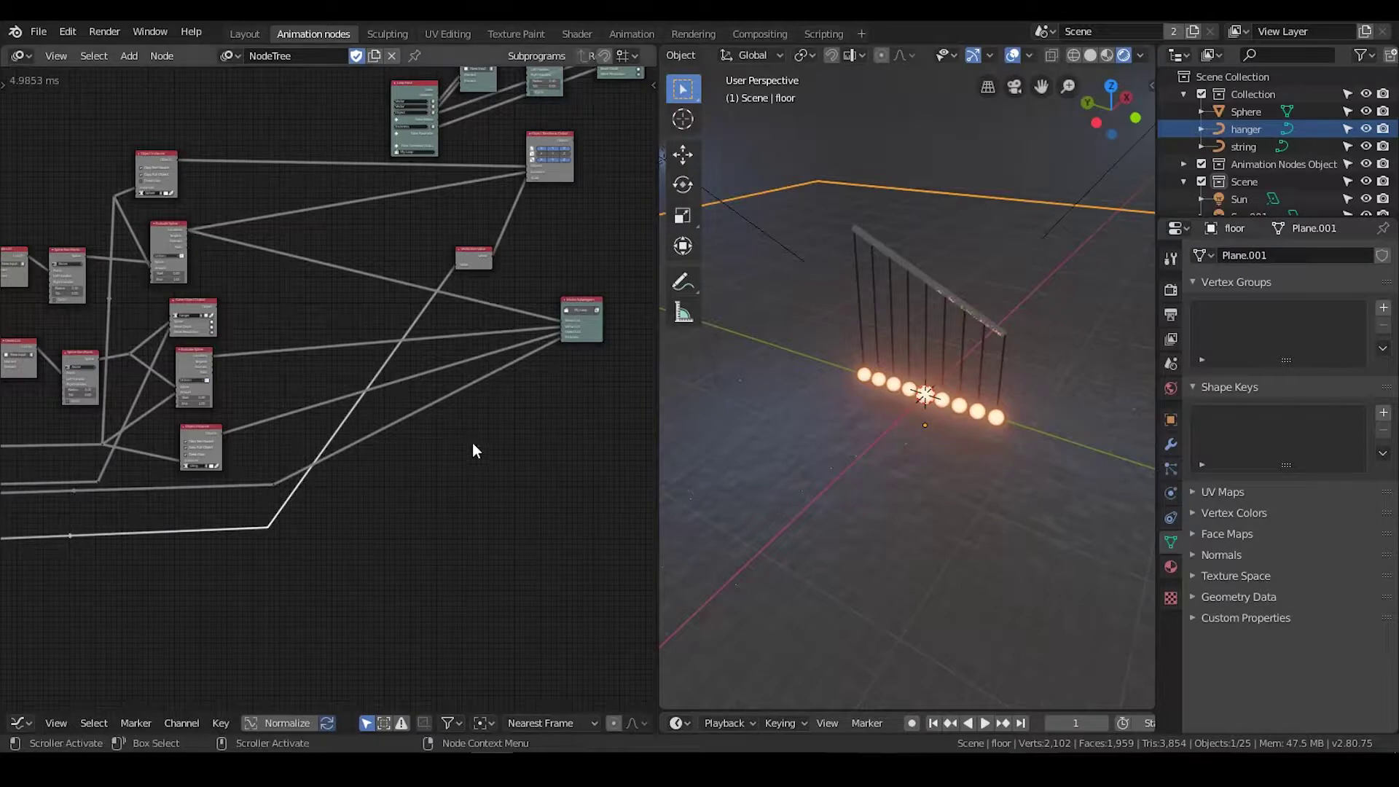
# Step: Clear the selection and set the pendulum inputs to sep 9.99, Z-height 16.17, tilting 6.57, 13 instances and hanger thickness 5.16
pyautogui.moveTo(475, 446); pyautogui.dragTo(381, 454, button='middle')
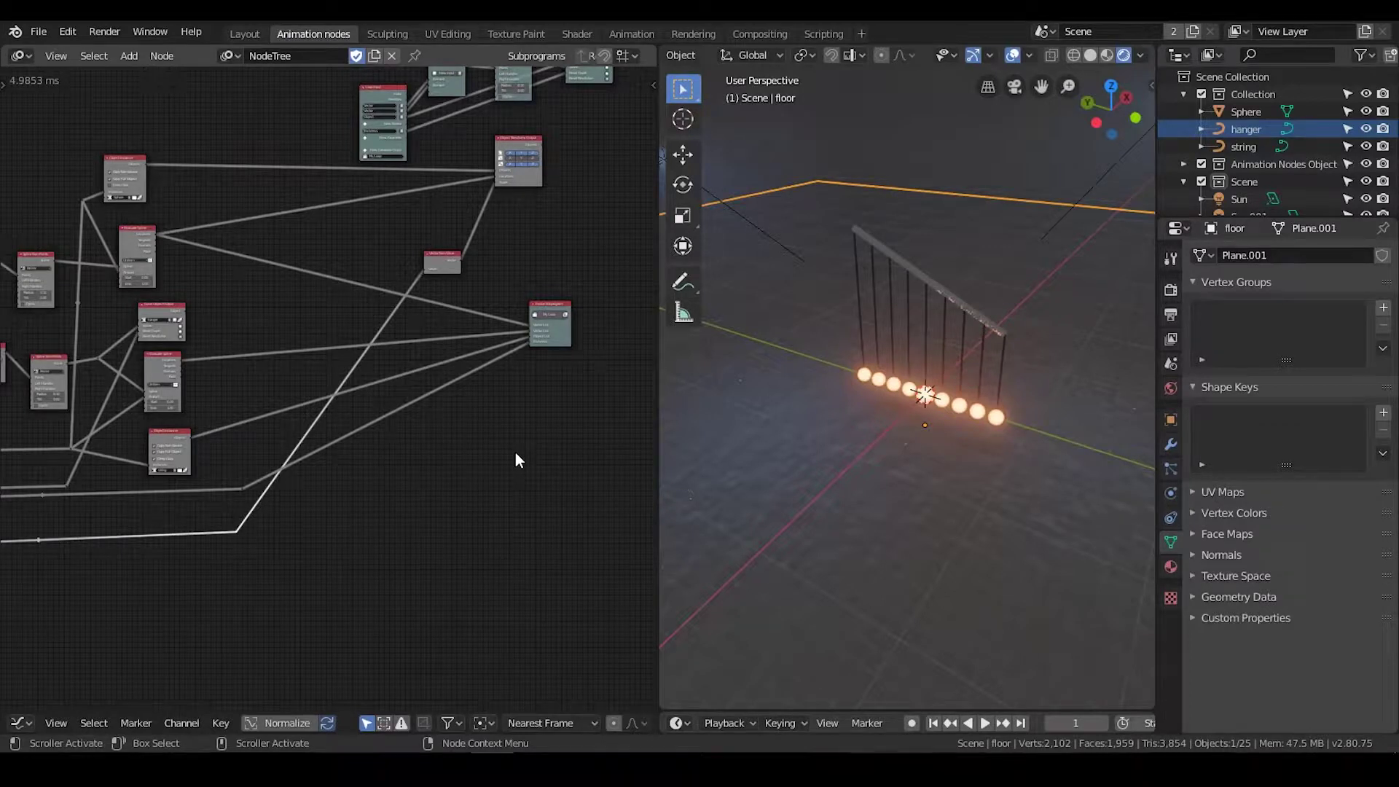
pyautogui.moveTo(875, 393); pyautogui.dragTo(948, 447, button='middle')
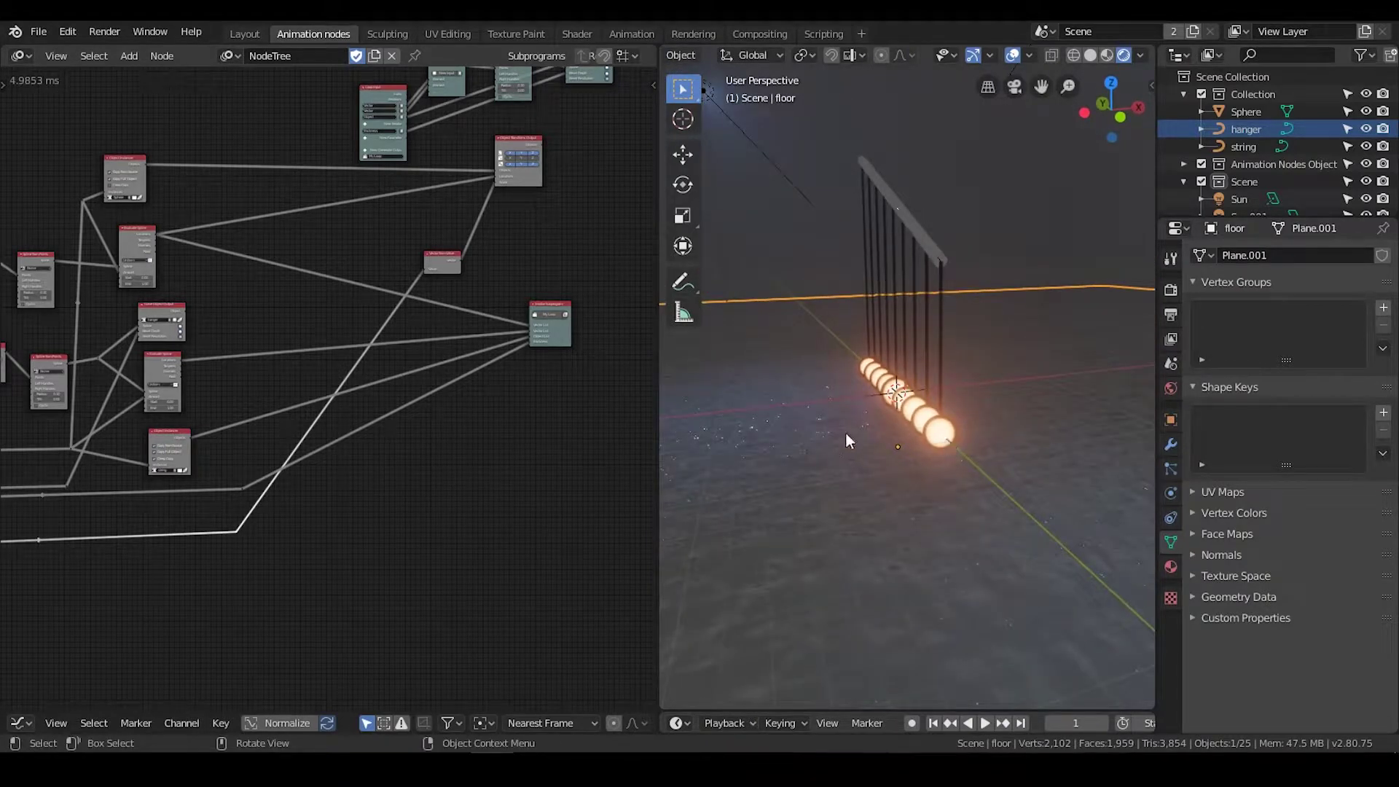
pyautogui.moveTo(961, 430); pyautogui.dragTo(965, 431, button='middle')
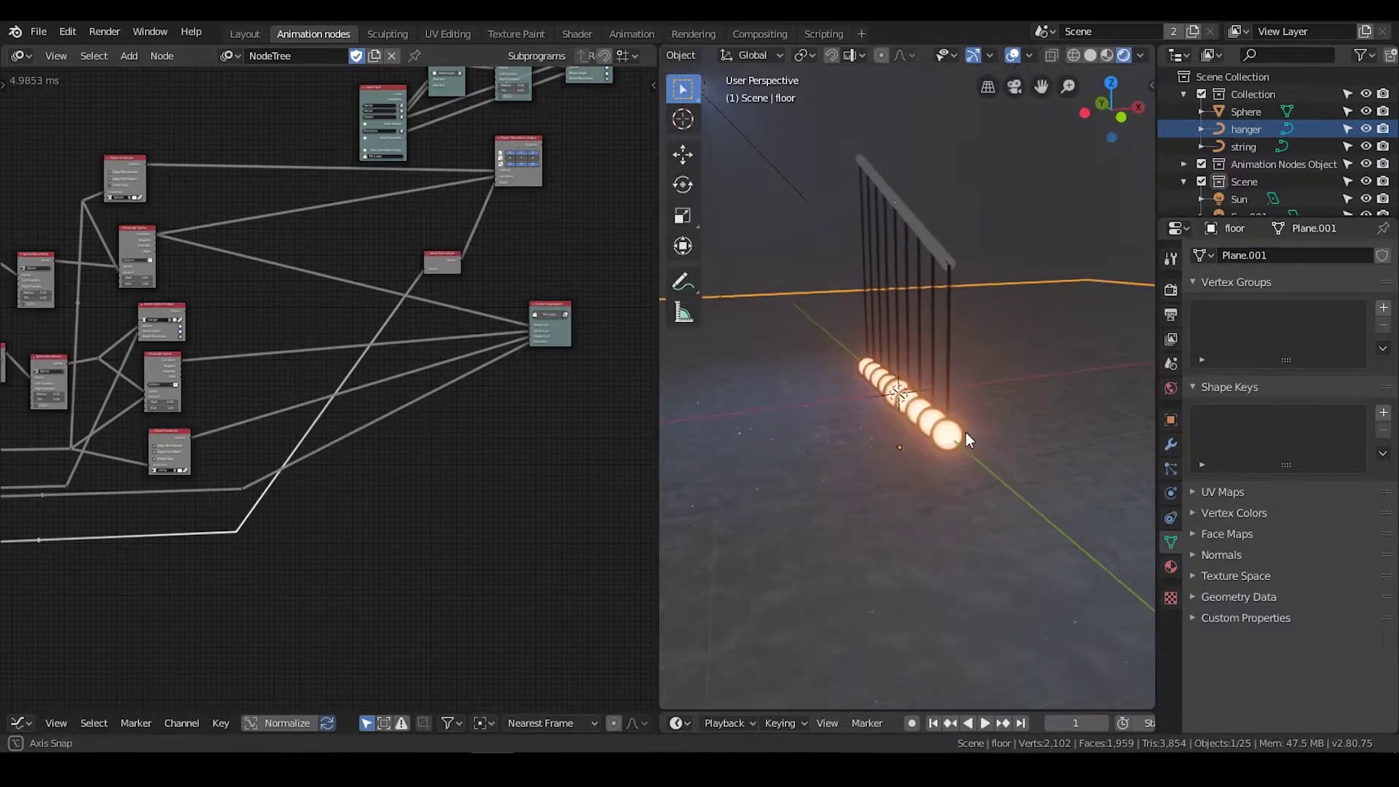
pyautogui.scroll(-3, 929, 418)
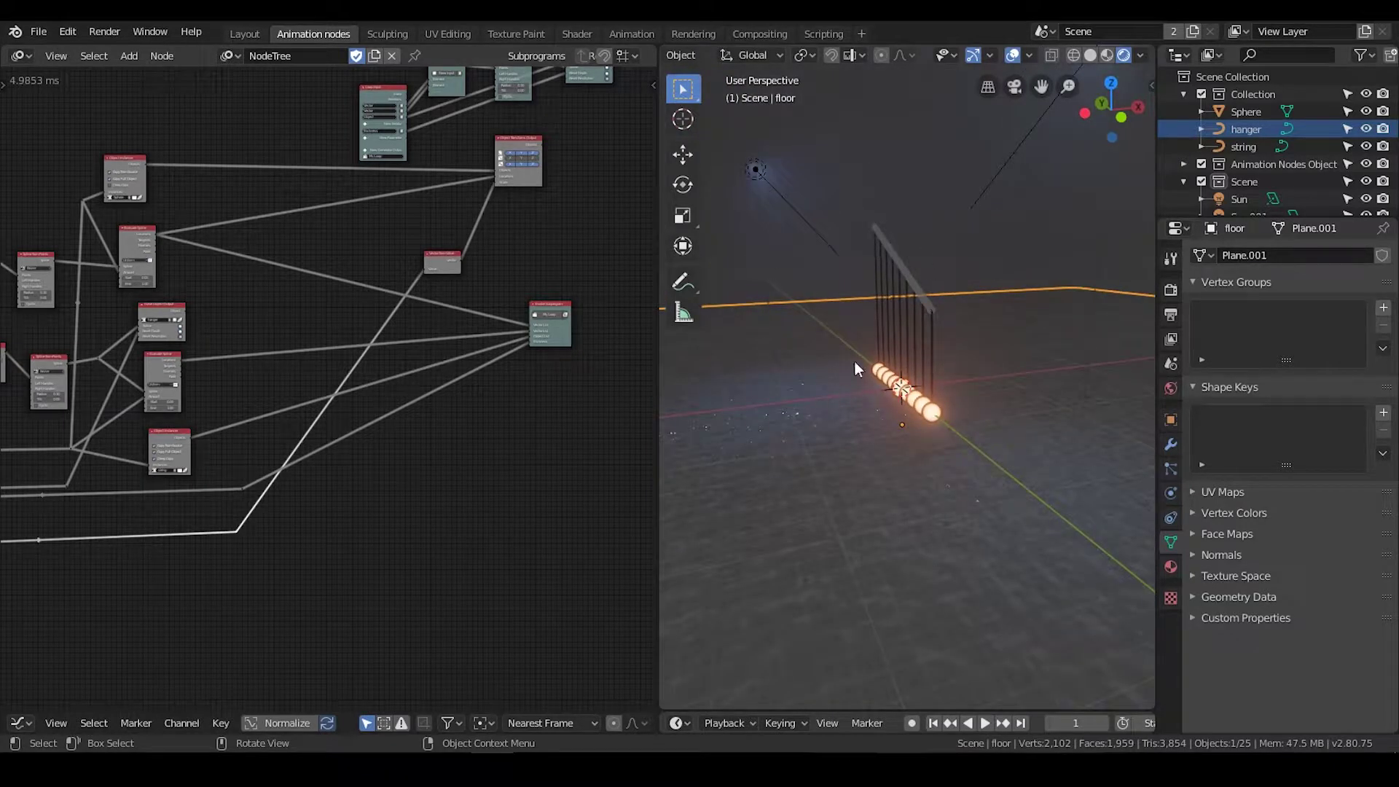
pyautogui.moveTo(854, 363); pyautogui.dragTo(953, 447, button='middle')
pyautogui.hotkey('alt', 'a')
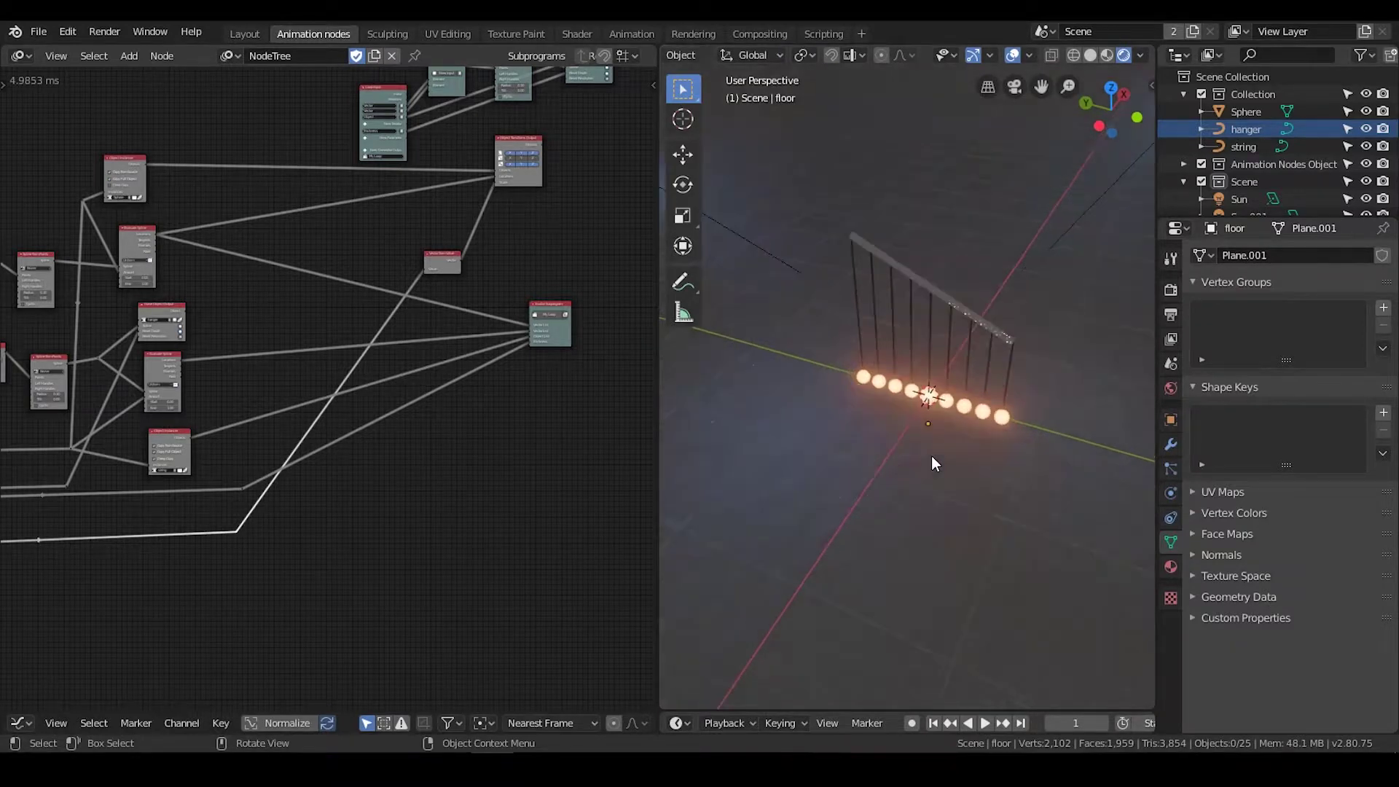
pyautogui.press('n')
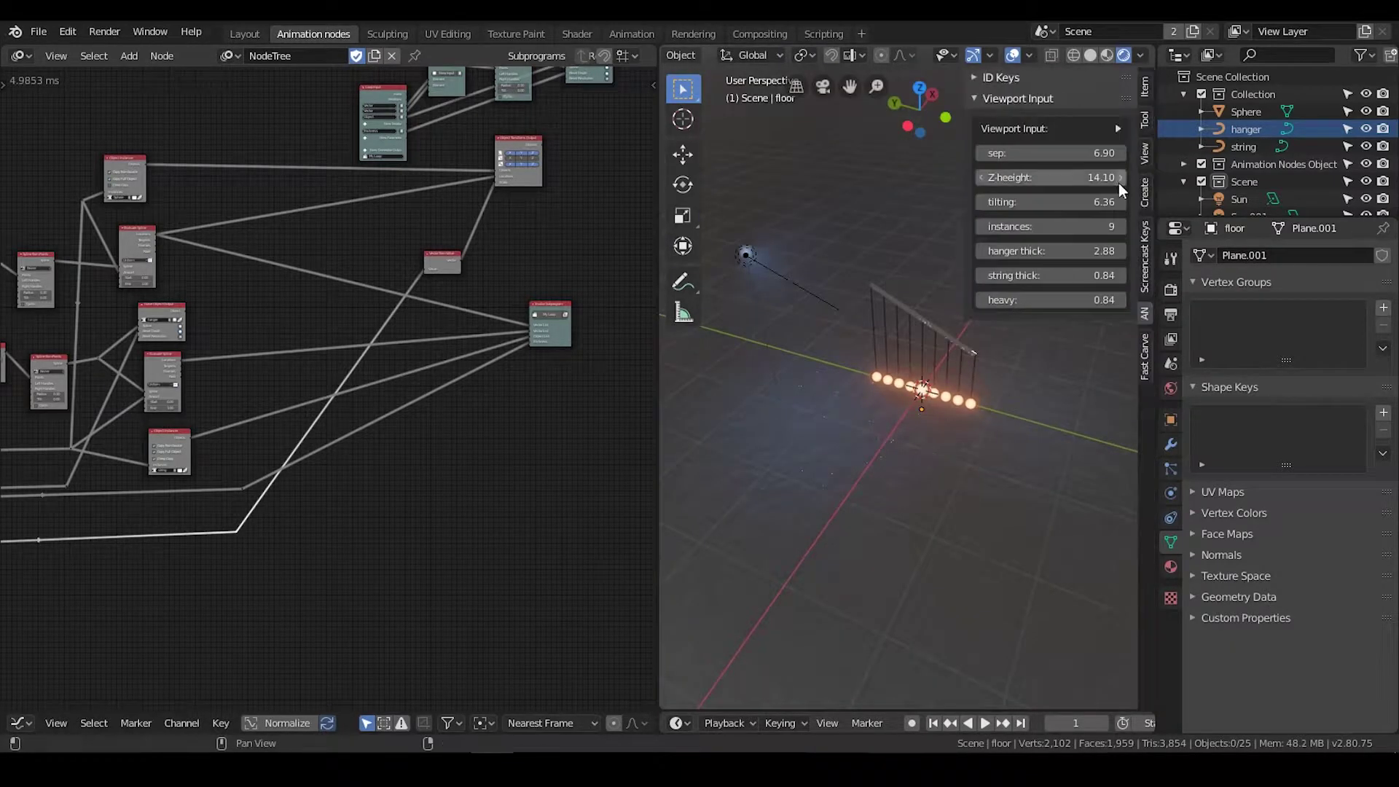
pyautogui.moveTo(1069, 179); pyautogui.dragTo(1034, 250)
pyautogui.moveTo(1028, 153); pyautogui.dragTo(1064, 153)
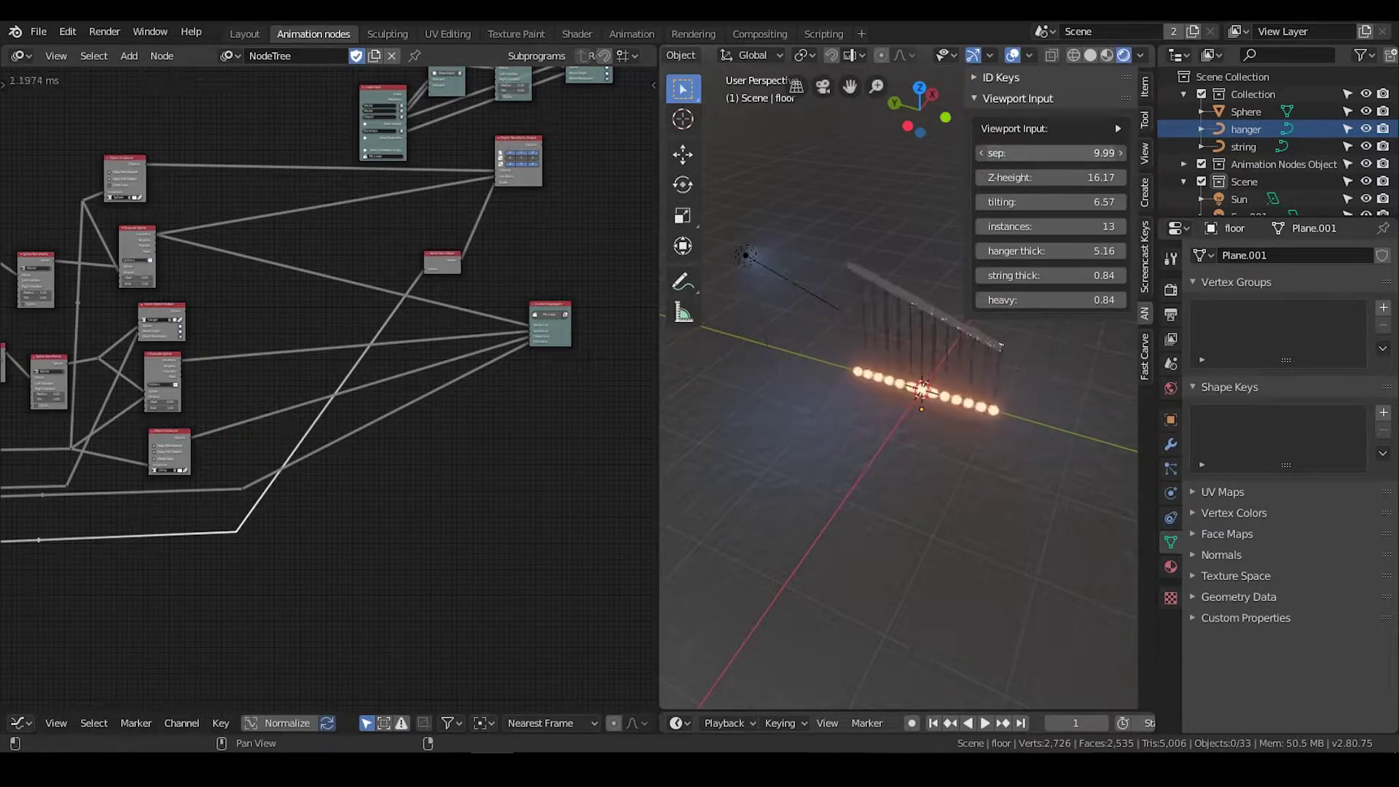
pyautogui.moveTo(985, 392); pyautogui.dragTo(952, 382, button='middle')
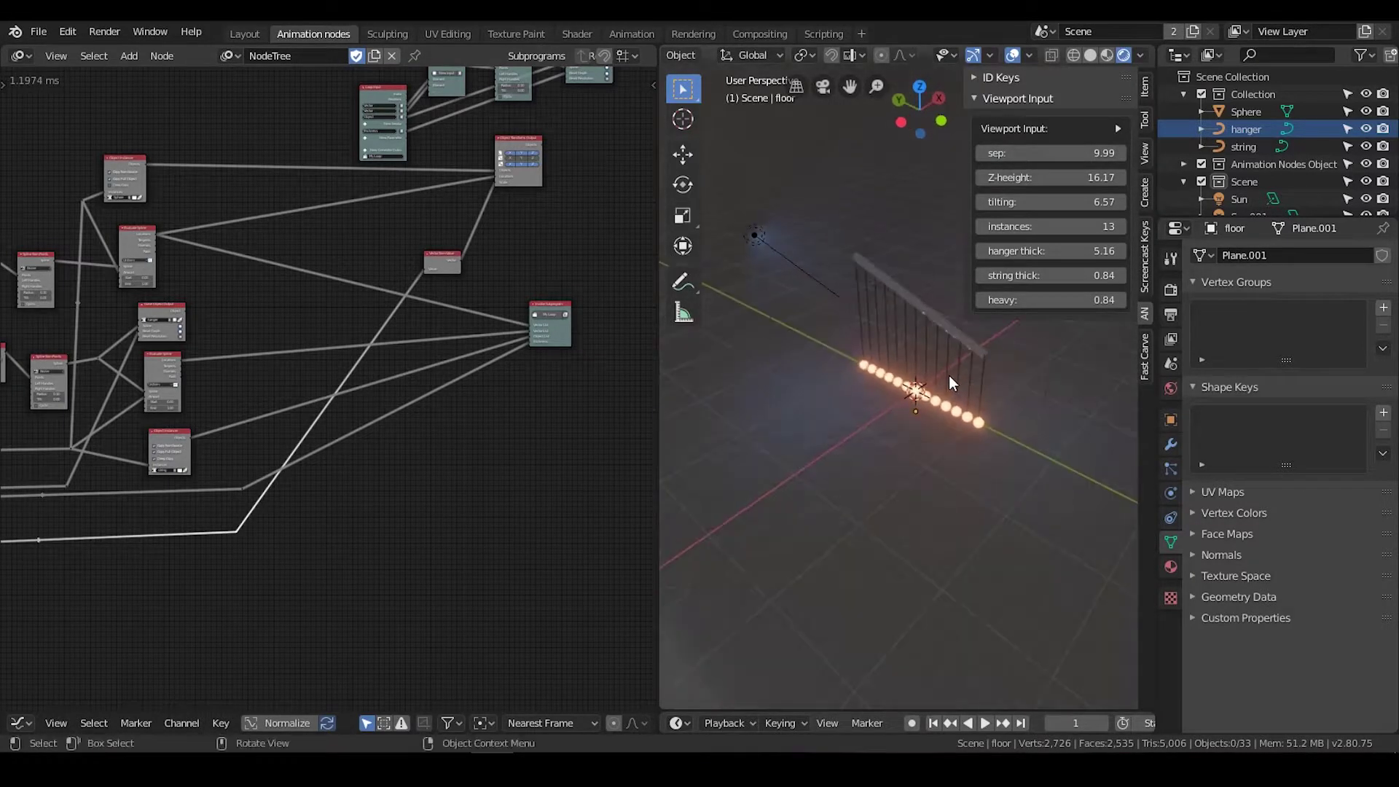
pyautogui.press('n')
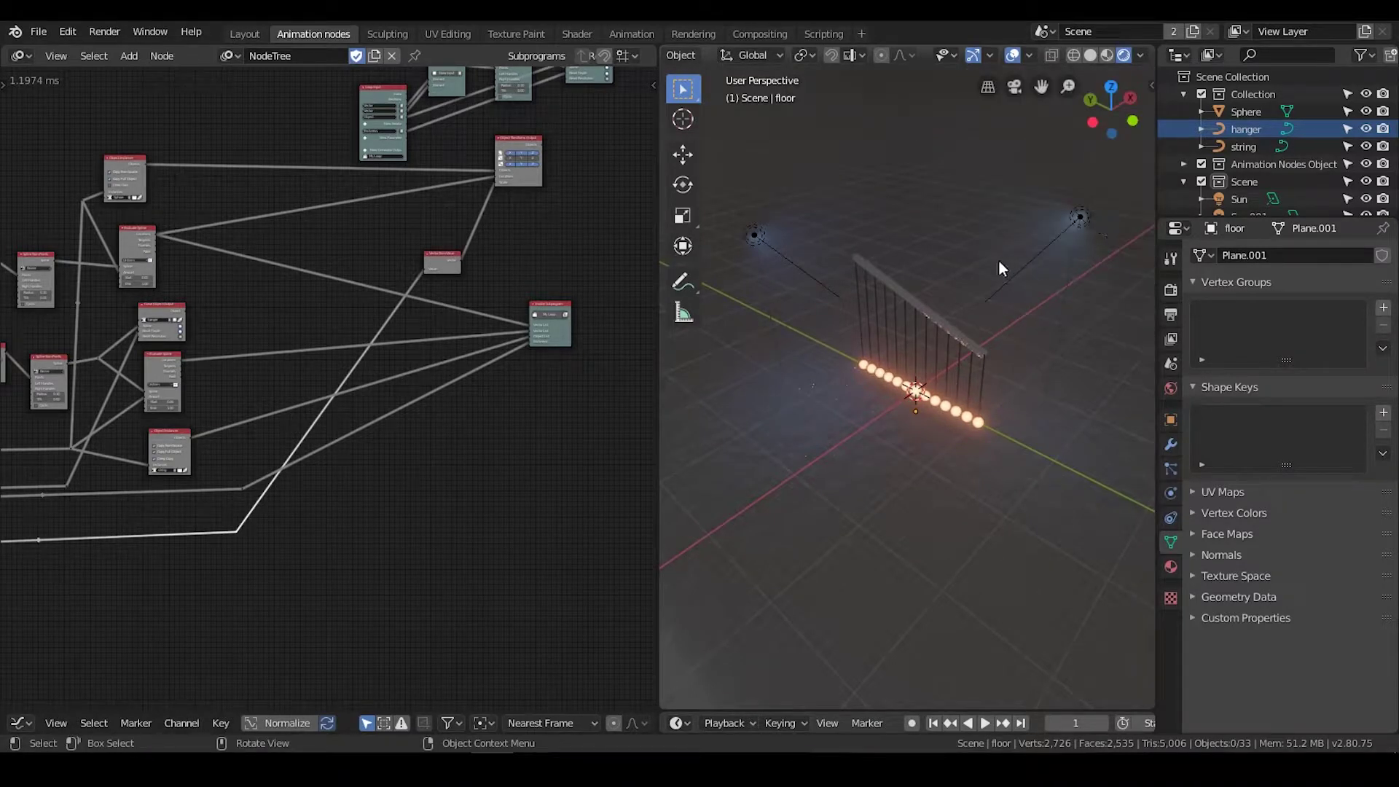
# Step: Inspect the two lights above the pendulum row by selecting each one
pyautogui.click(1064, 227)
pyautogui.moveTo(1024, 333); pyautogui.dragTo(1003, 356, button='middle')
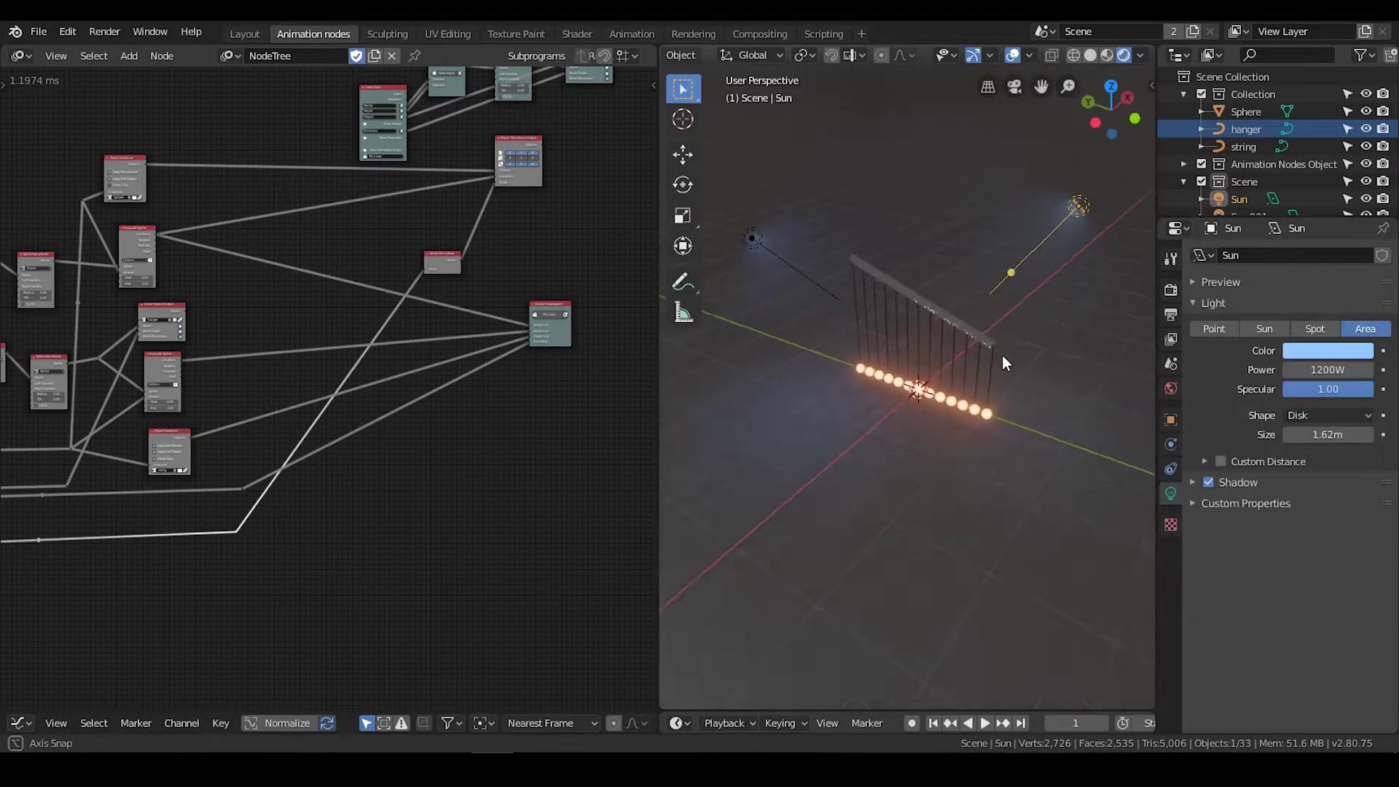
pyautogui.click(755, 231)
# Step: Bring up the floor's material nodes in the Shader workspace, show the viewport with rendered shading, and deselect the floor
pyautogui.click(986, 451)
pyautogui.moveTo(987, 452); pyautogui.dragTo(934, 468, button='middle')
pyautogui.click(577, 34)
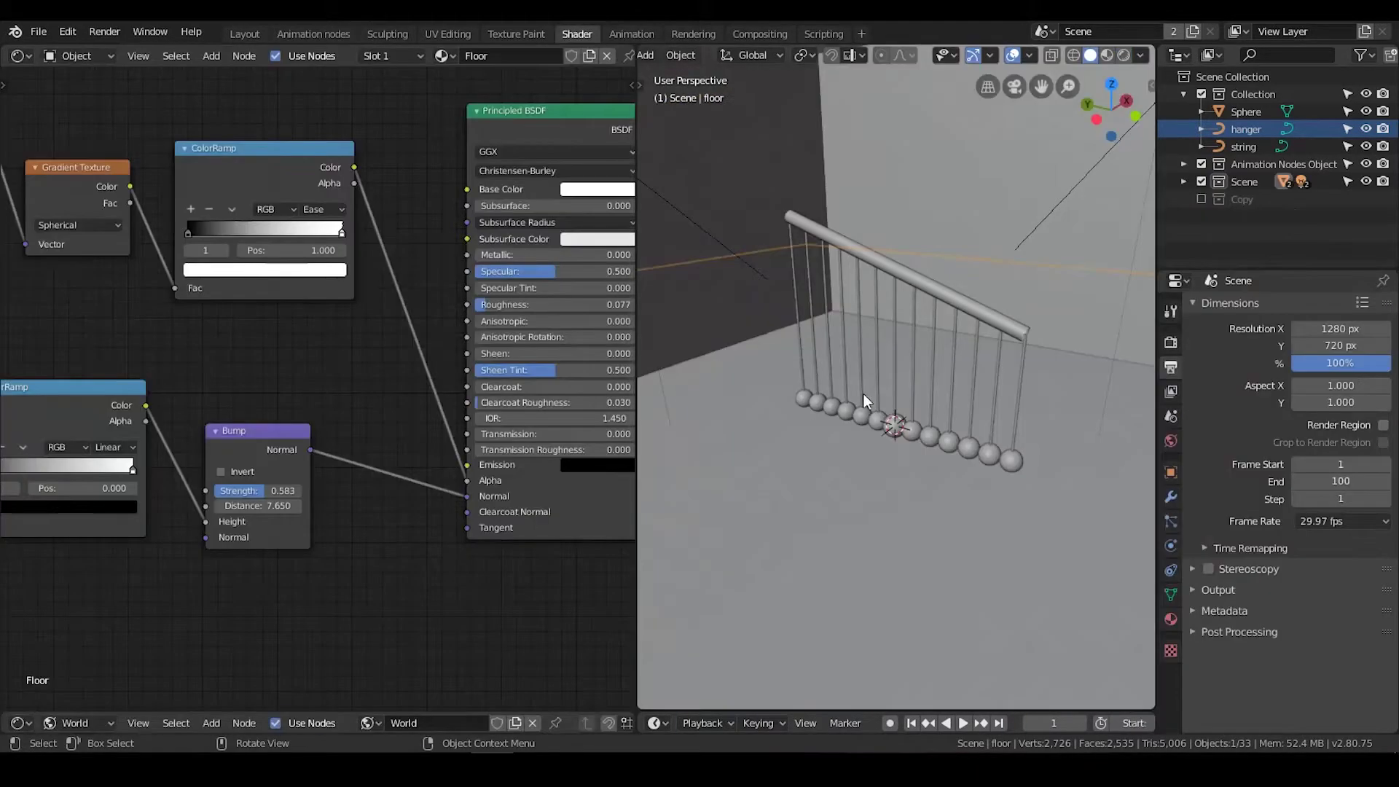
pyautogui.scroll(-2, 372, 364)
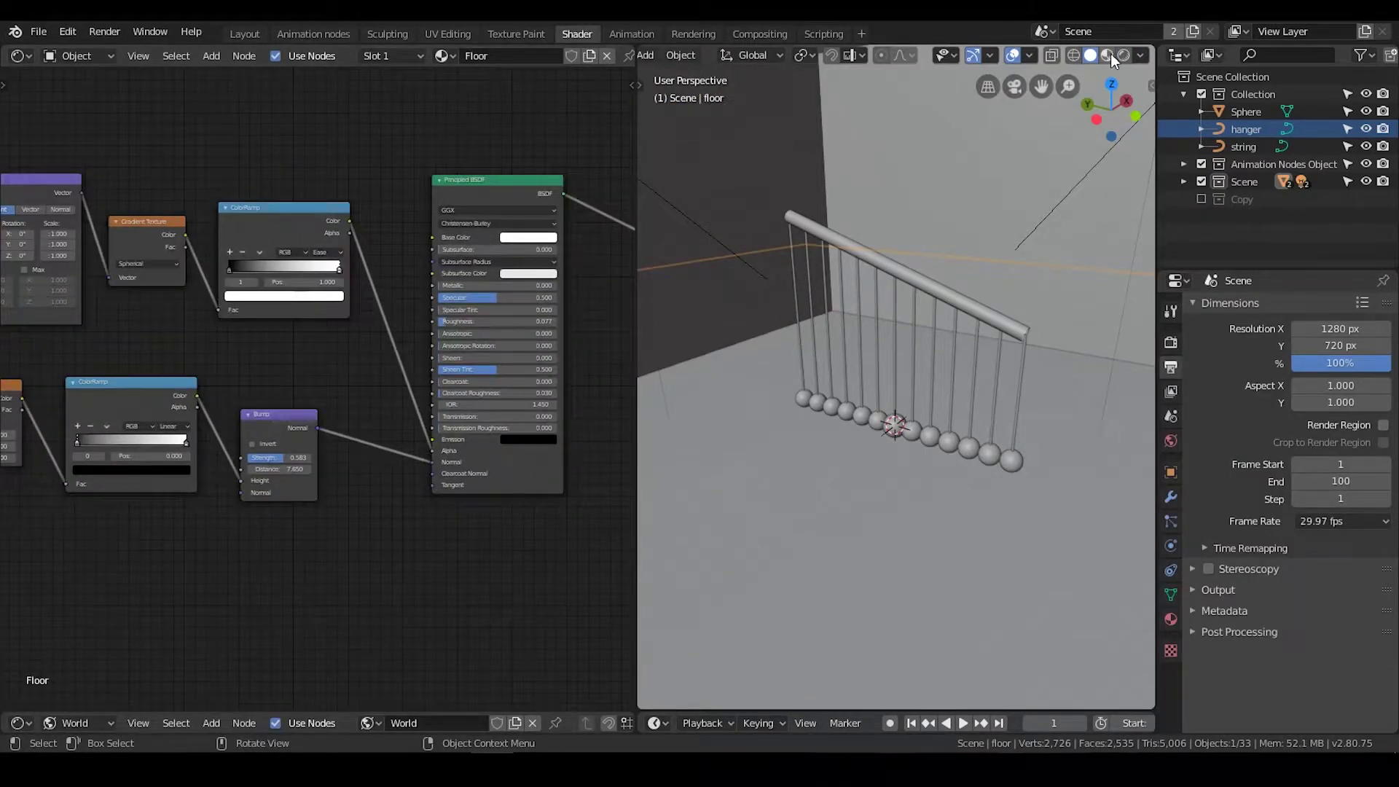
pyautogui.click(1123, 55)
pyautogui.moveTo(877, 381); pyautogui.dragTo(890, 394, button='middle')
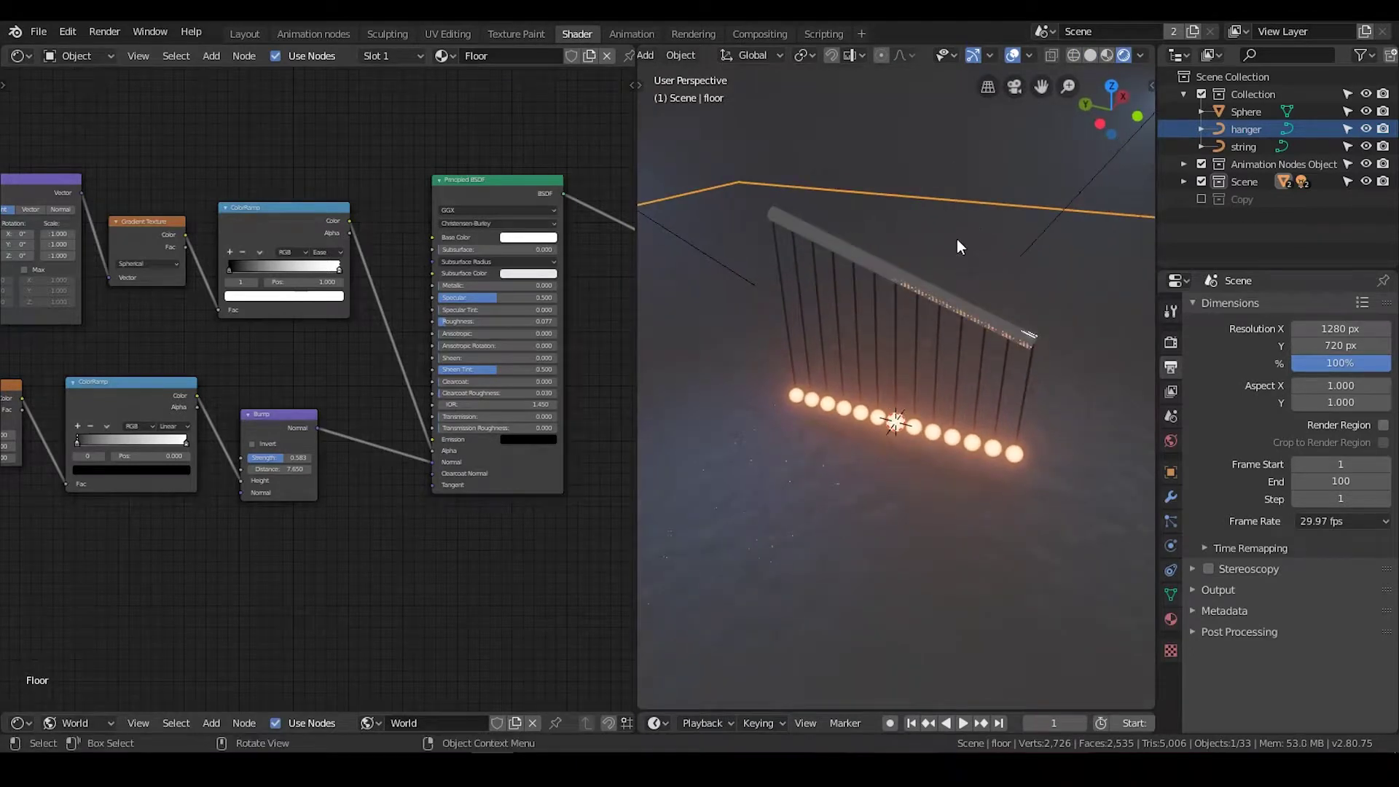
pyautogui.click(1004, 150)
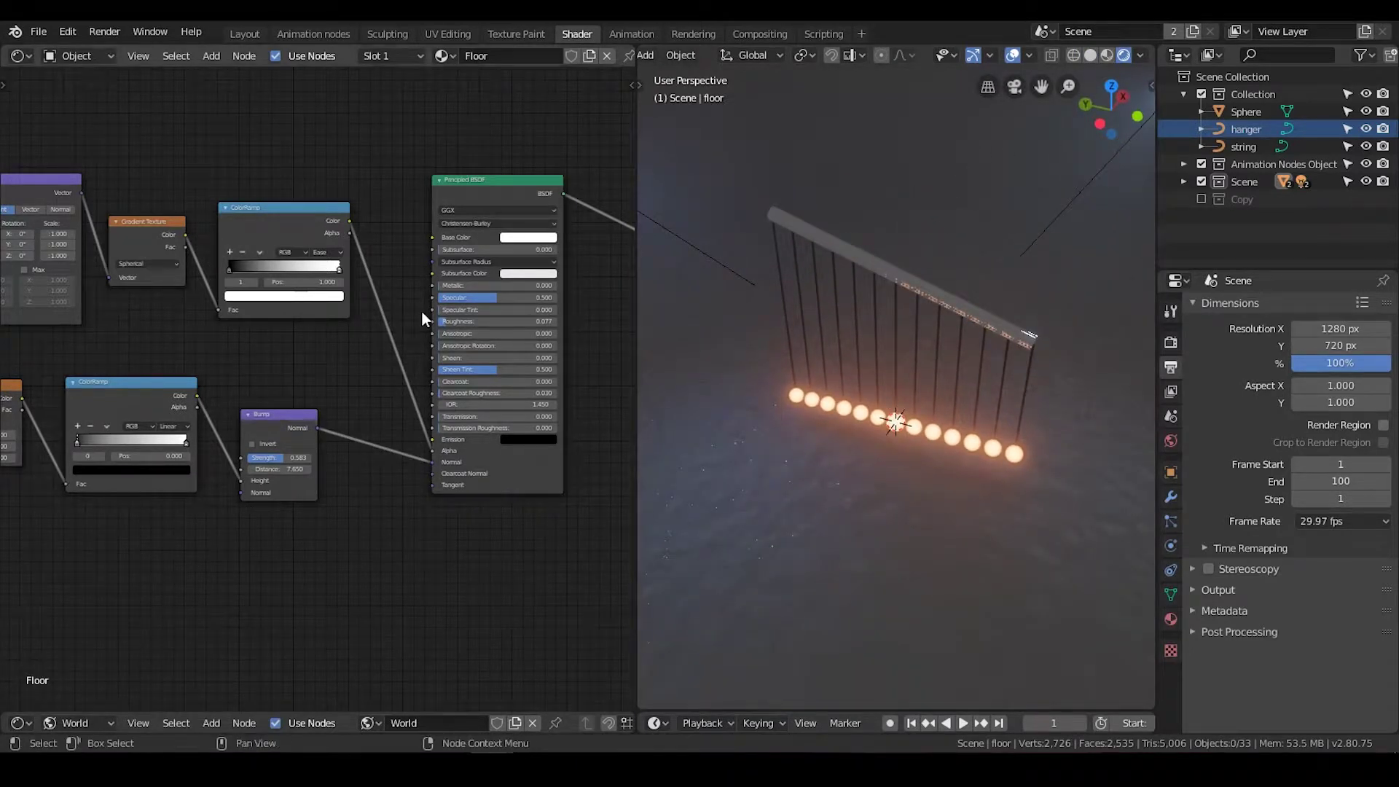
# Step: Cut the link from the gradient's ColorRamp to the Principled BSDF's Alpha input and reconnect it
pyautogui.keyDown('ctrl'); pyautogui.moveTo(395, 278); pyautogui.dragTo(369, 359, button='right'); pyautogui.keyUp('ctrl')
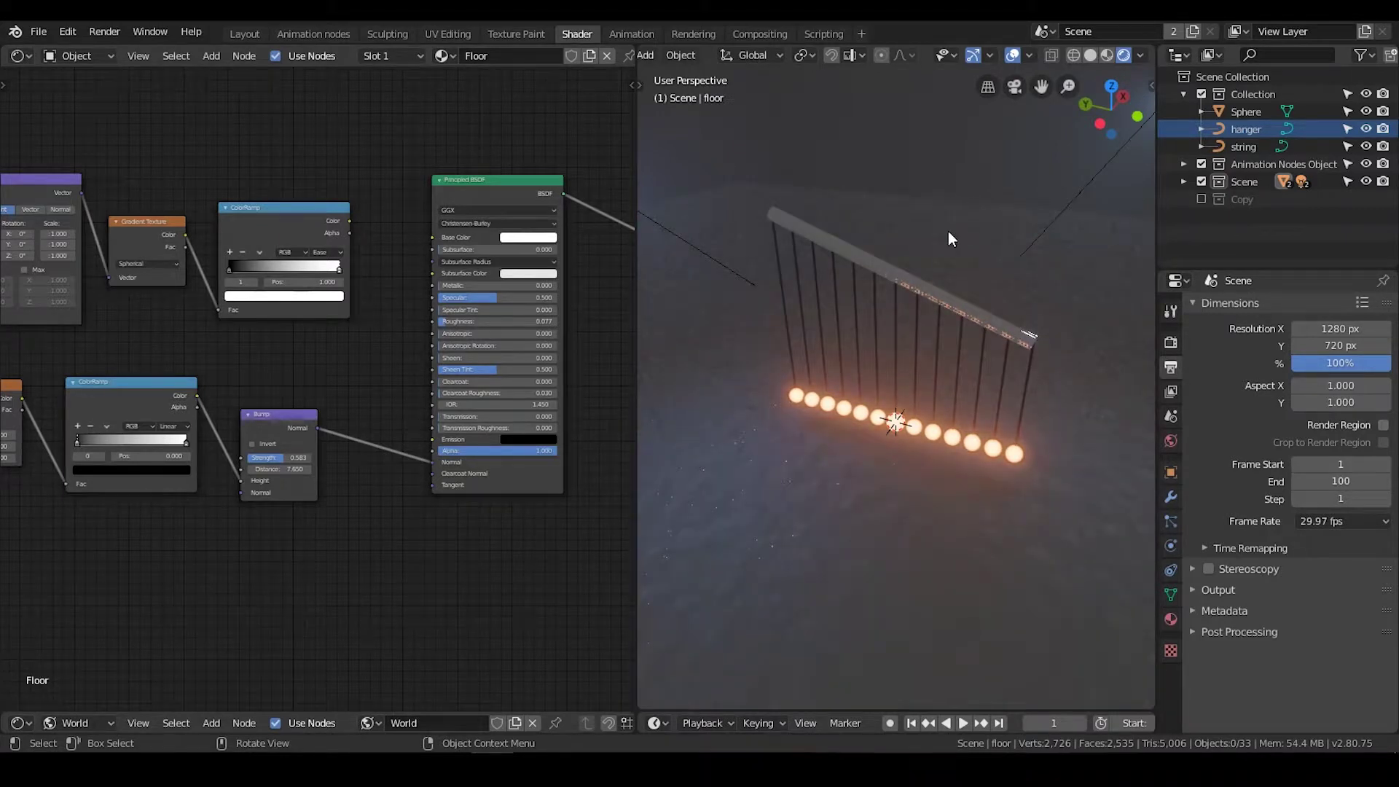
pyautogui.moveTo(350, 231); pyautogui.dragTo(427, 451)
# Step: Examine the floor material's Mapping, Gradient Texture, ColorRamp, Noise Texture and Bump nodes
pyautogui.moveTo(251, 386); pyautogui.dragTo(457, 378, button='middle')
pyautogui.scroll(3, 406, 334)
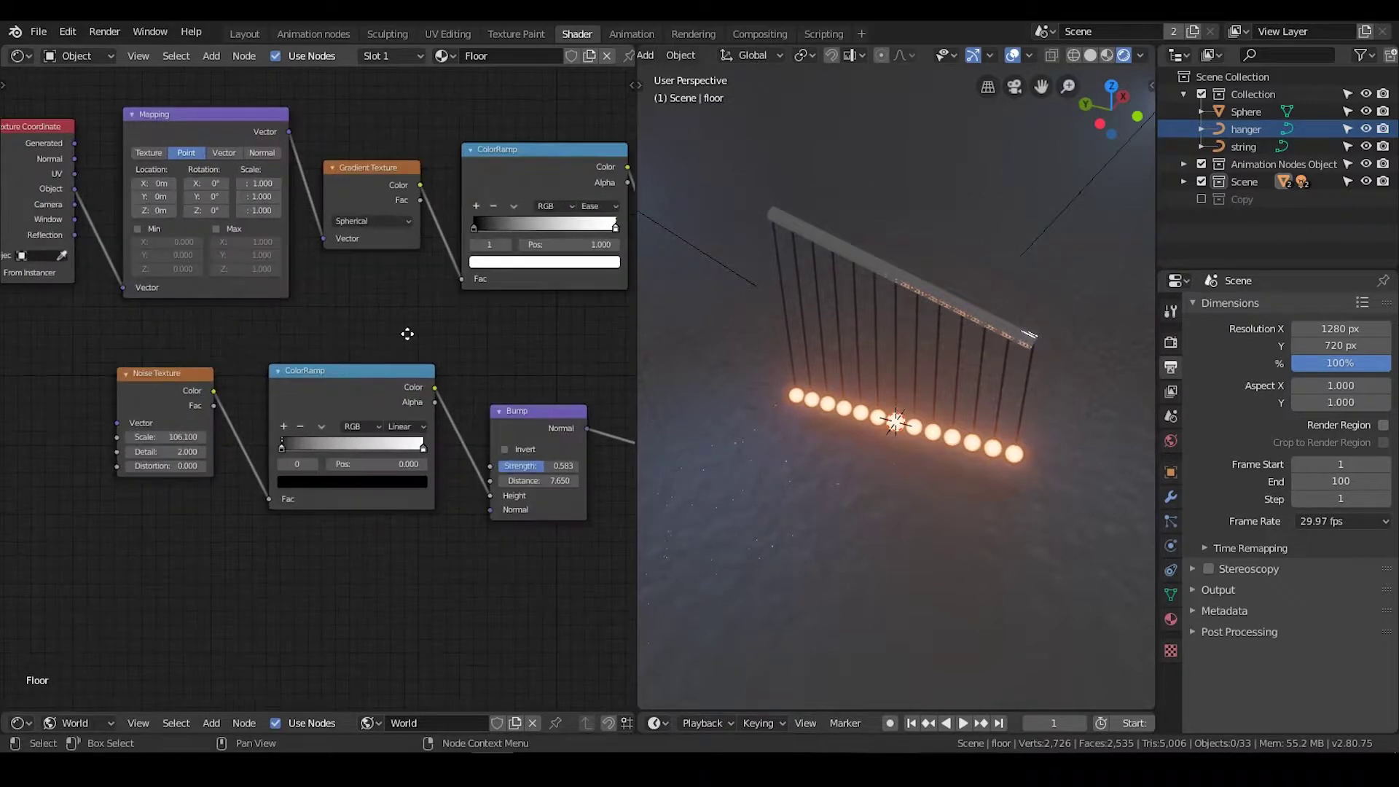
pyautogui.moveTo(406, 334); pyautogui.dragTo(356, 396, button='middle')
pyautogui.moveTo(321, 239); pyautogui.dragTo(315, 230)
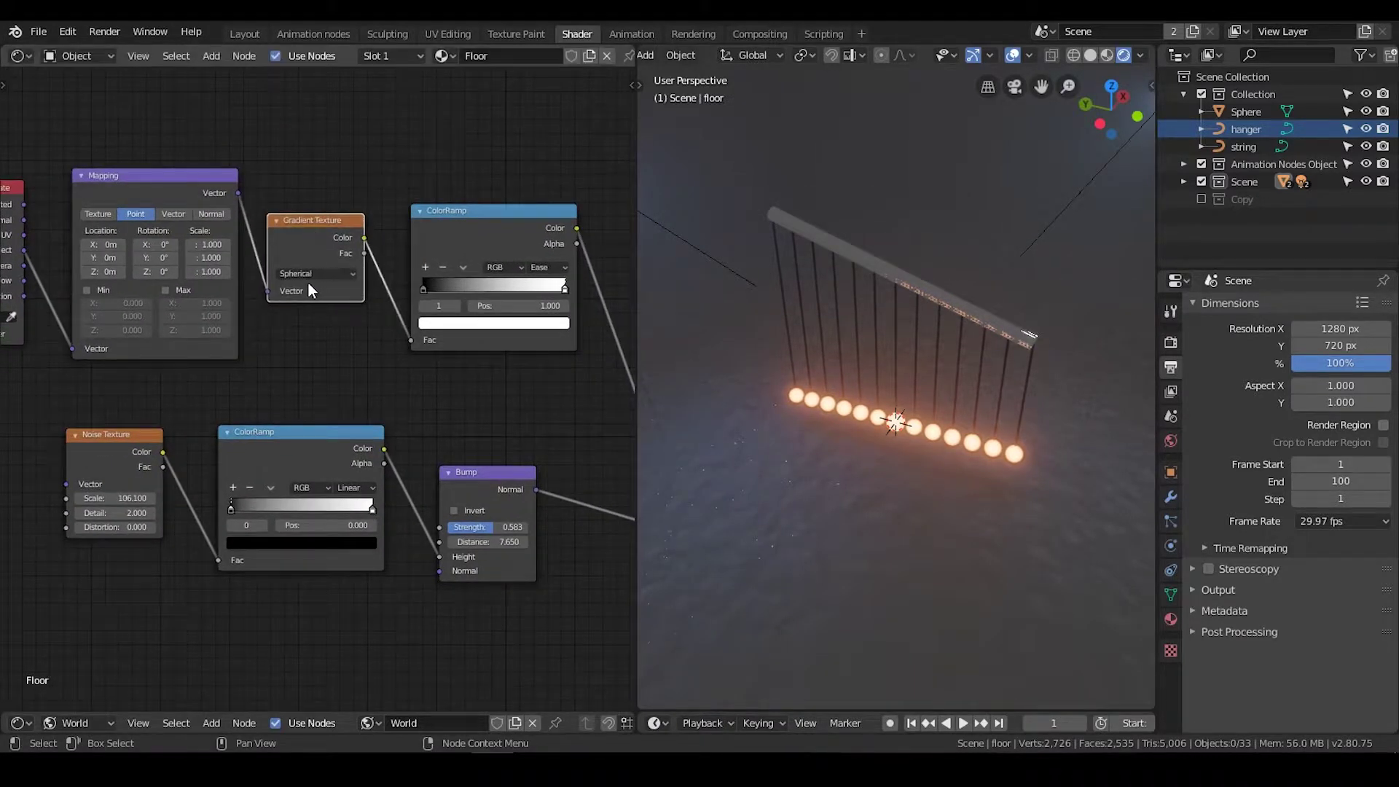
pyautogui.moveTo(426, 373); pyautogui.dragTo(265, 360, button='middle')
# Step: Preview the gradient's ColorRamp directly on the Material Output's Surface and restore the Principled BSDF connection
pyautogui.moveTo(784, 374); pyautogui.dragTo(828, 386, button='middle')
pyautogui.scroll(-2, 828, 393)
pyautogui.scroll(-4, 224, 395)
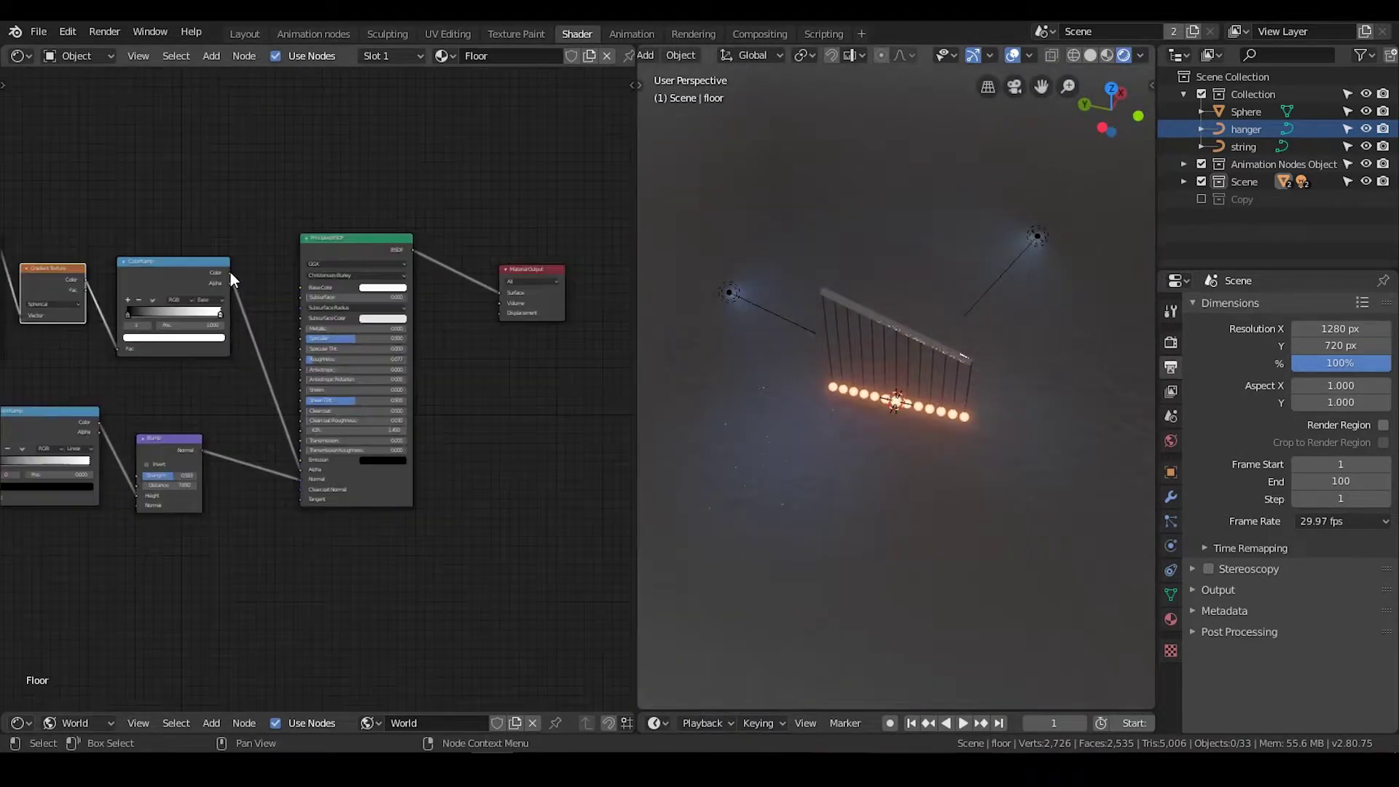
pyautogui.moveTo(230, 273); pyautogui.dragTo(501, 291)
pyautogui.moveTo(981, 340)
pyautogui.mouseDown(button='middle')
pyautogui.moveTo(940, 385)
pyautogui.moveTo(965, 413)
pyautogui.moveTo(1118, 425)
pyautogui.moveTo(863, 403)
pyautogui.mouseUp(button='middle')
pyautogui.scroll(5, 864, 402)
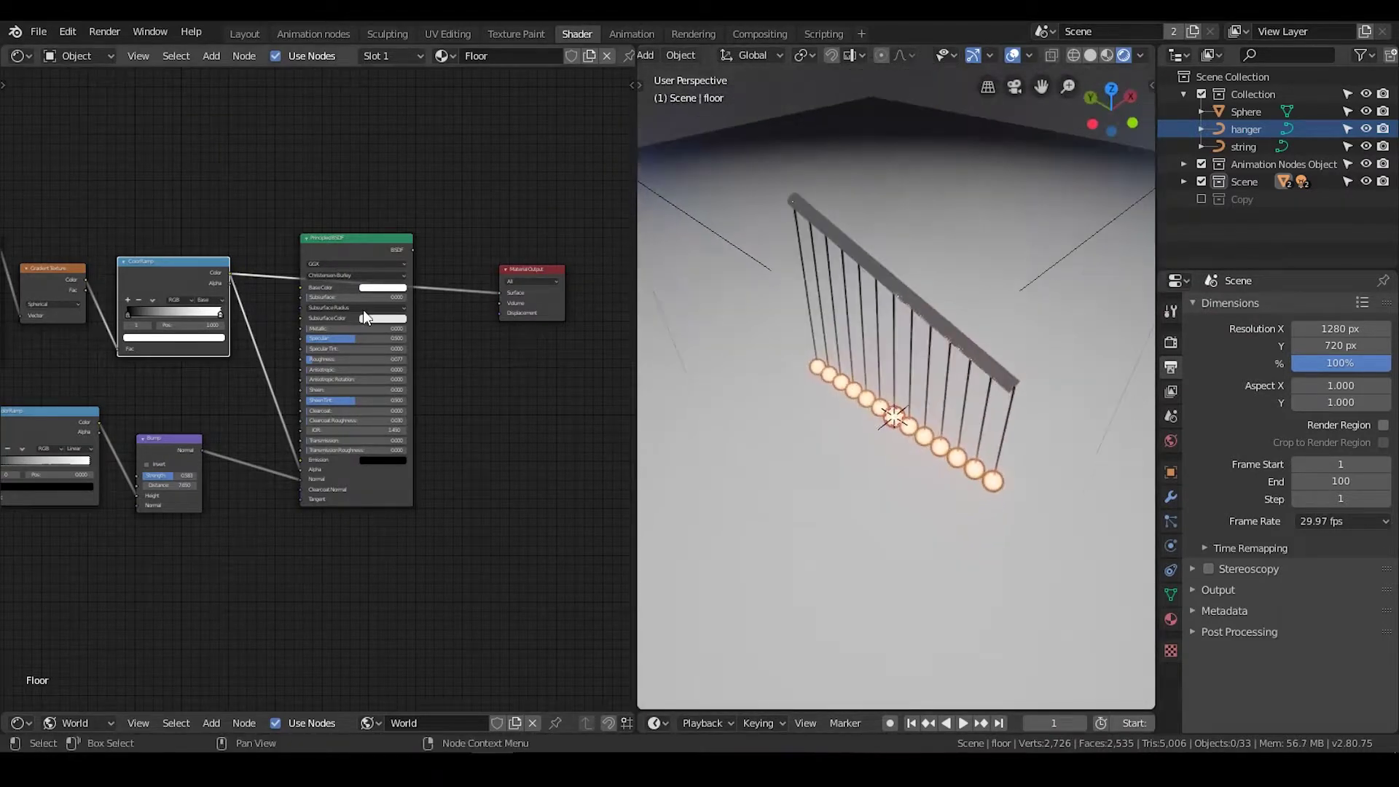
pyautogui.moveTo(413, 251); pyautogui.dragTo(501, 295)
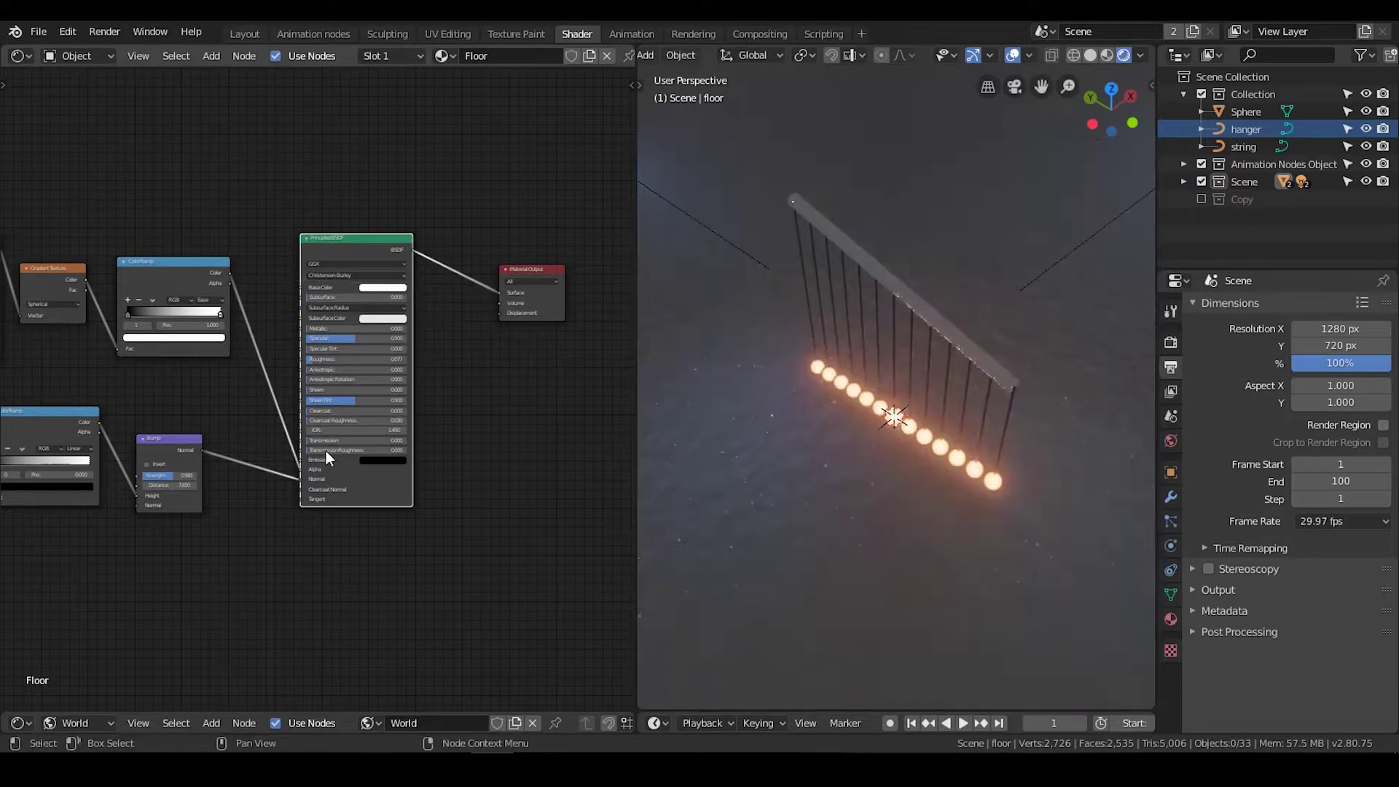
# Step: Check the floor material's blend and shadow mode options, and save the file
pyautogui.press('n')
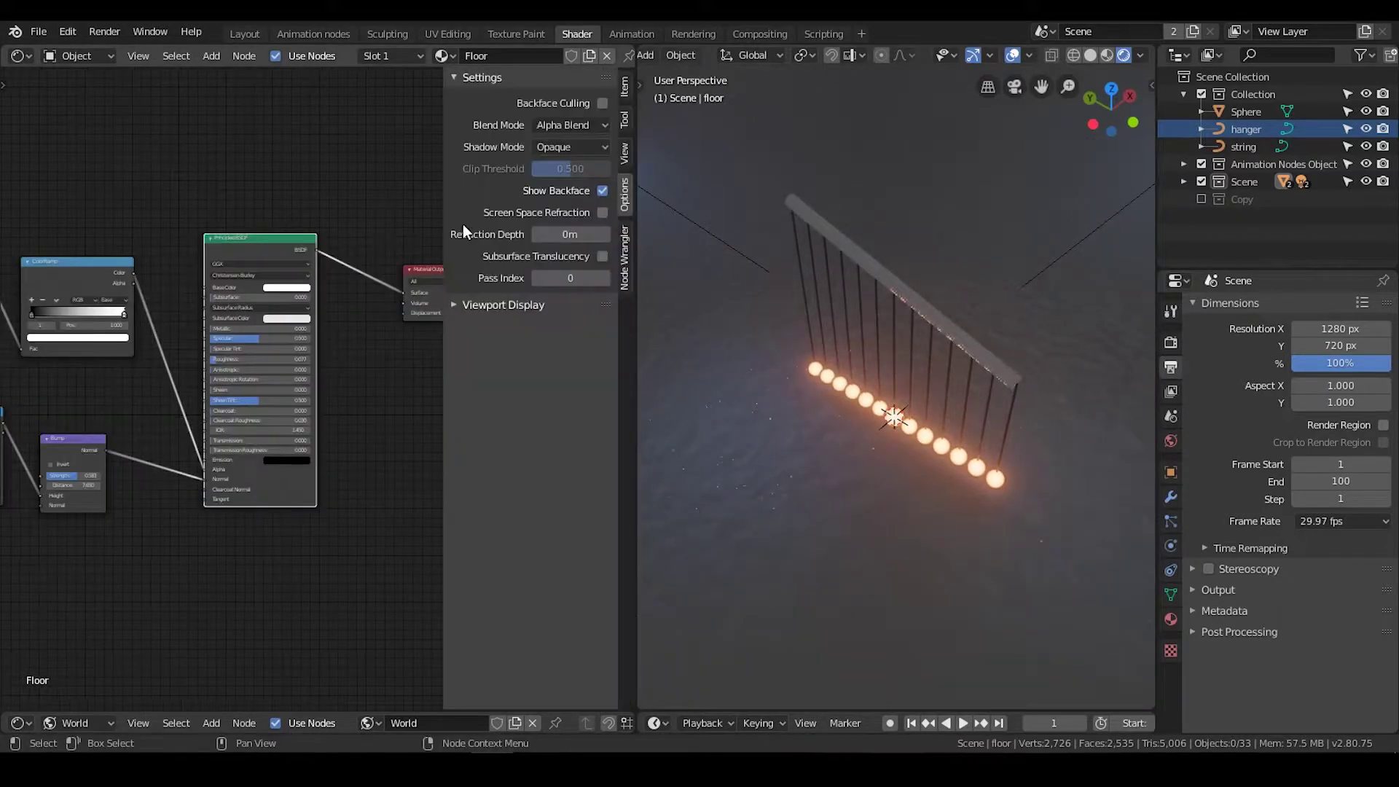
pyautogui.press('n')
pyautogui.moveTo(1021, 348); pyautogui.dragTo(955, 299, button='middle')
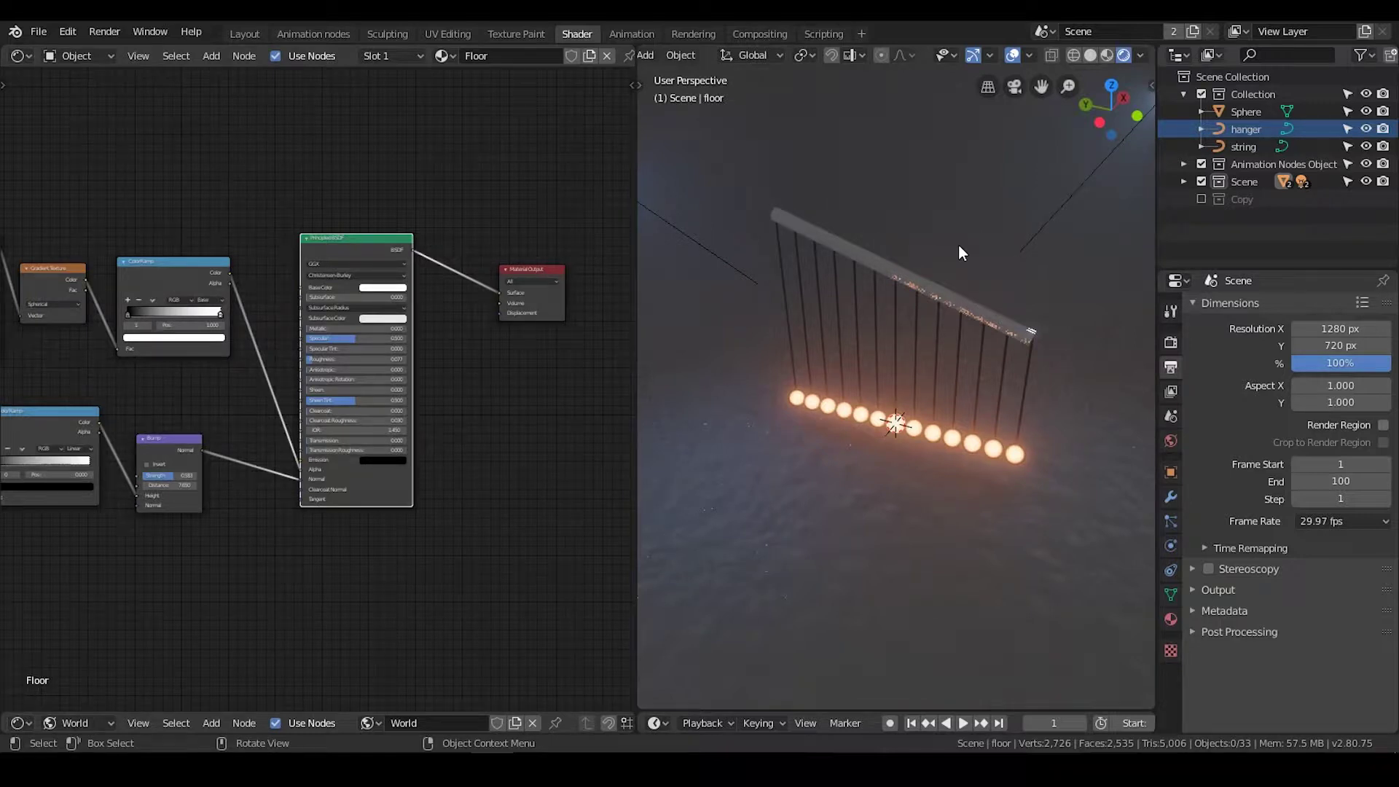
pyautogui.hotkey('ctrl', 's')
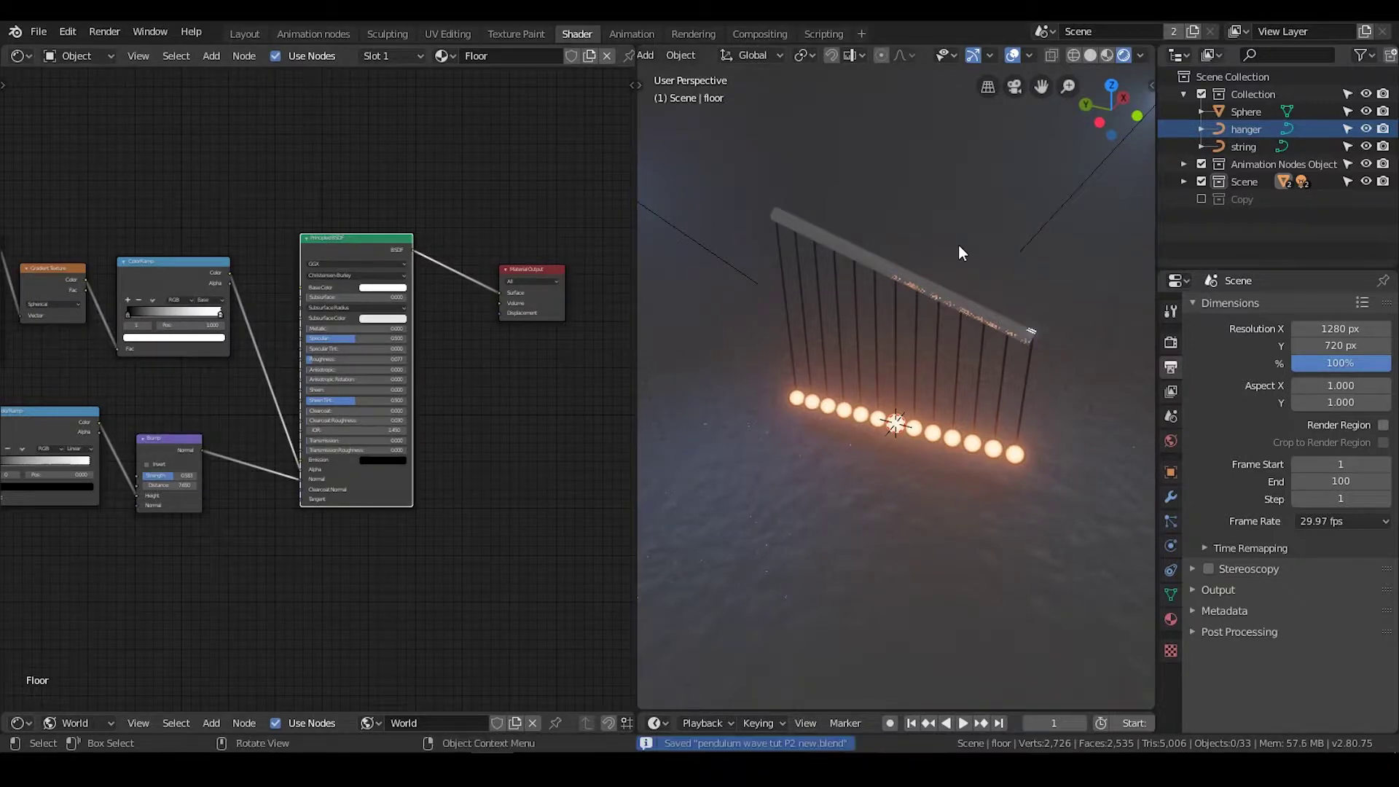
# Step: Review the Ambient Occlusion, Bloom and Screen Space Reflections render settings, and save the file
pyautogui.moveTo(960, 246); pyautogui.dragTo(924, 240, button='middle')
pyautogui.click(1170, 343)
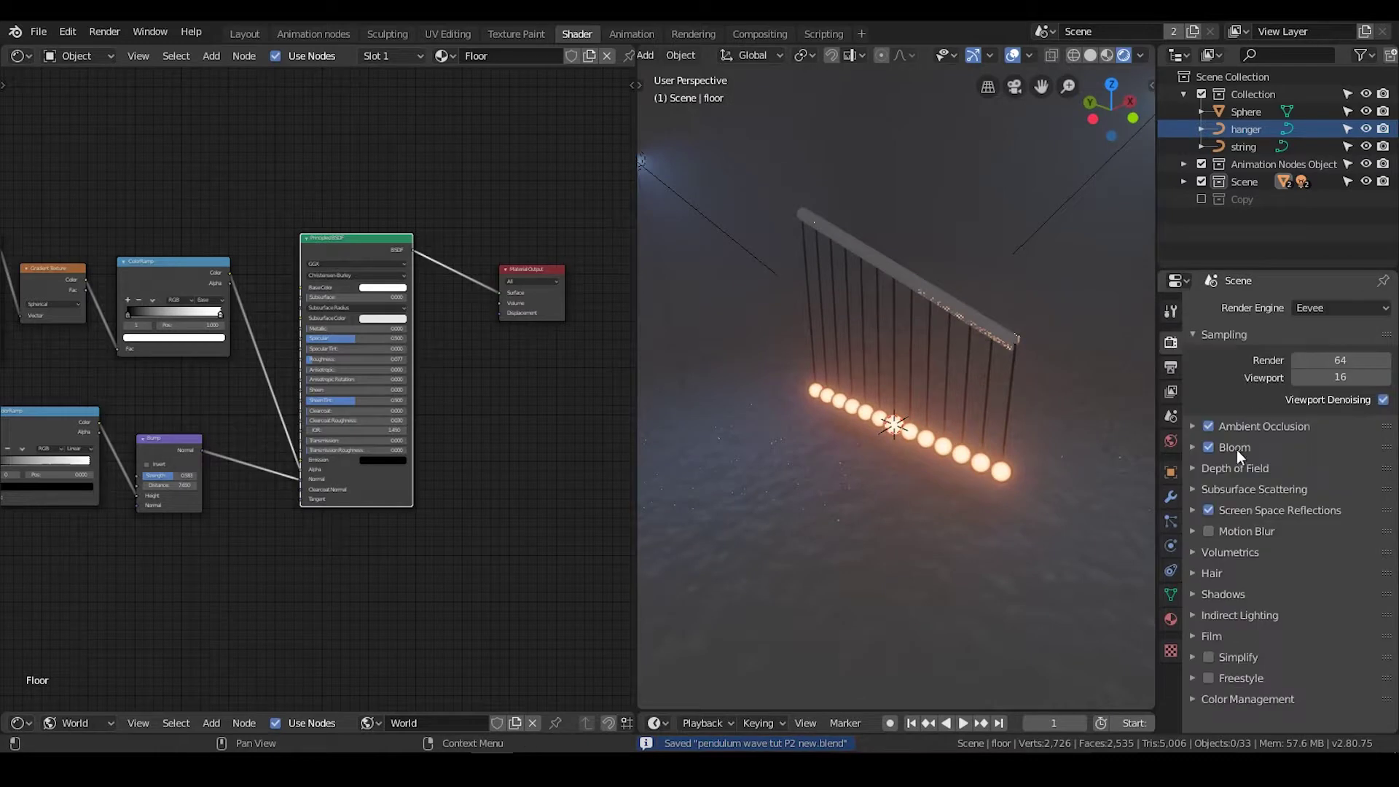
pyautogui.click(1239, 427)
pyautogui.click(1240, 427)
pyautogui.click(1244, 442)
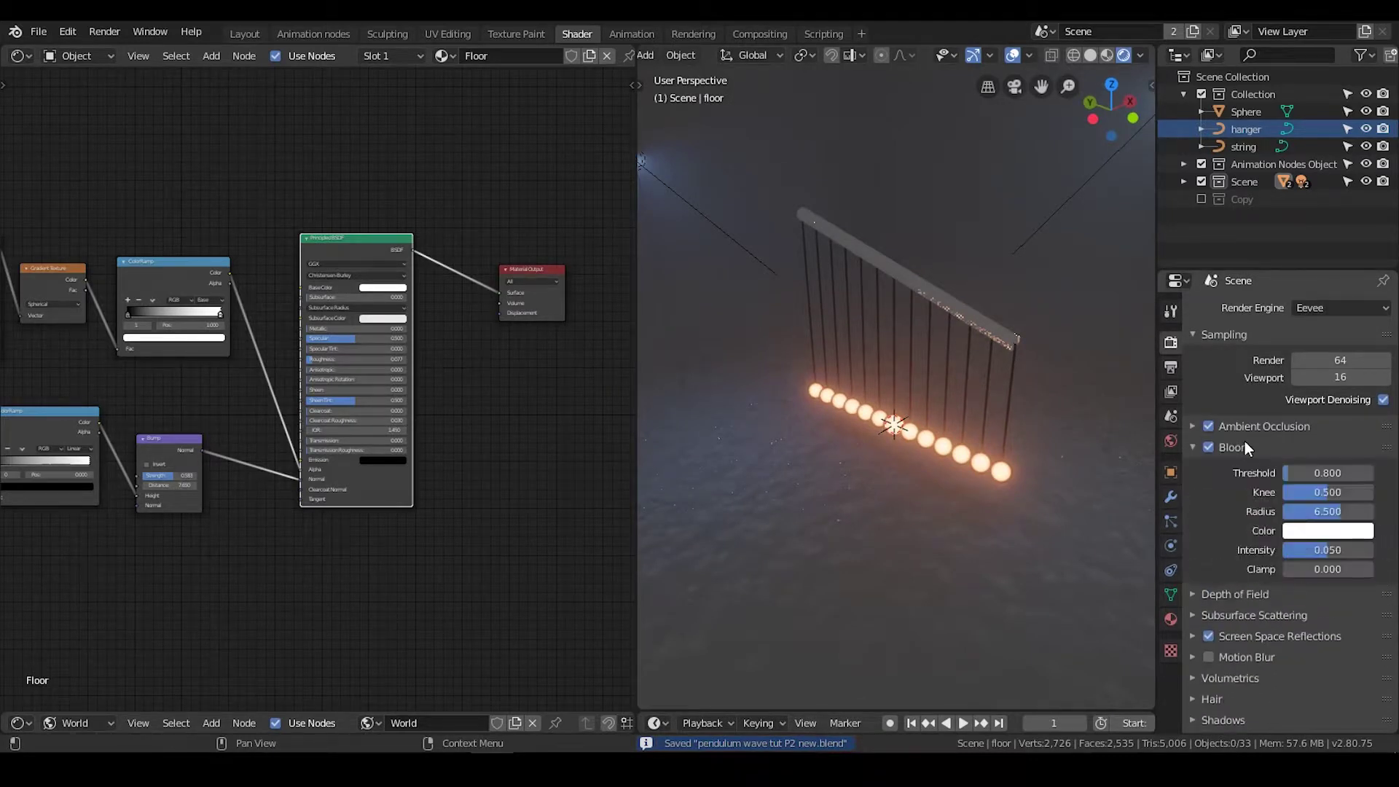
pyautogui.click(1244, 451)
pyautogui.click(1244, 515)
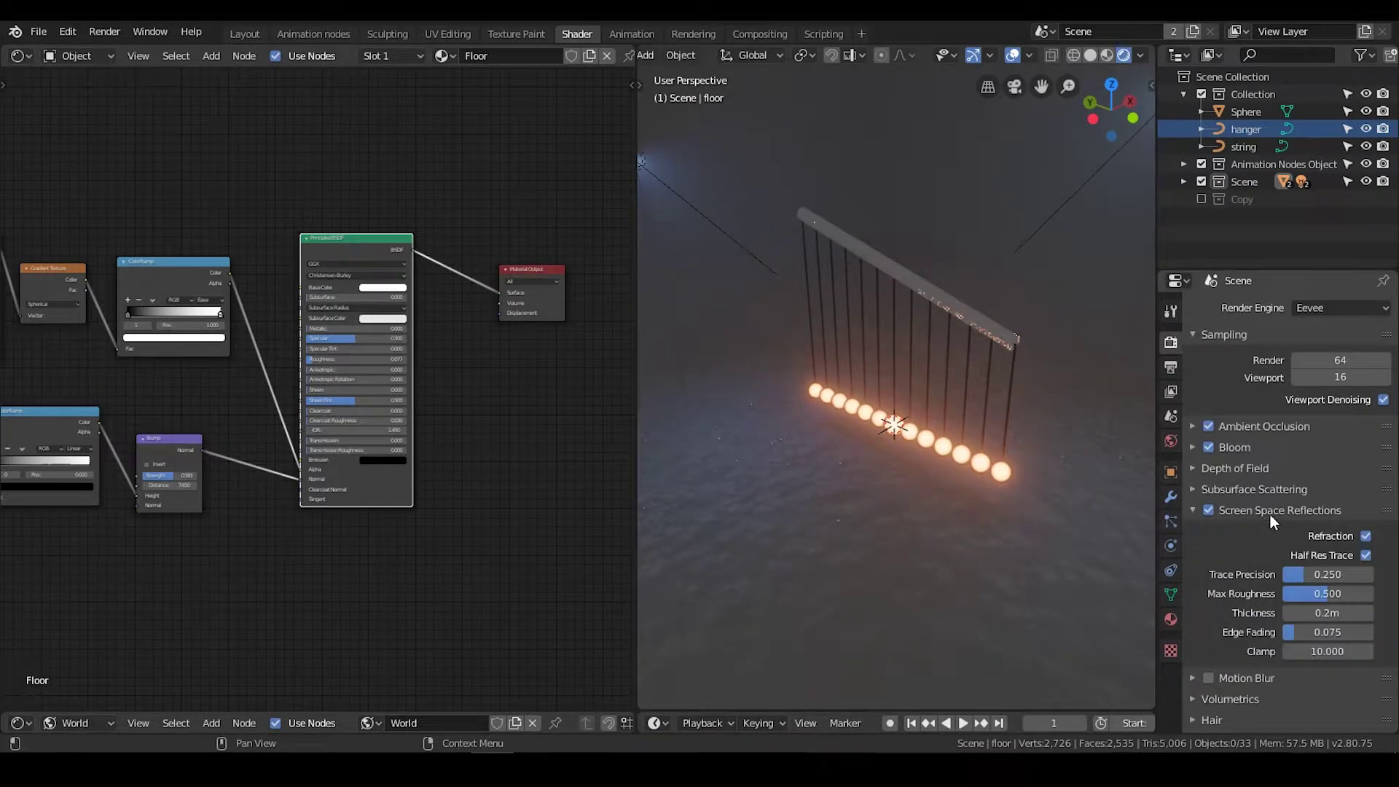
pyautogui.click(1270, 513)
pyautogui.hotkey('ctrl', 's')
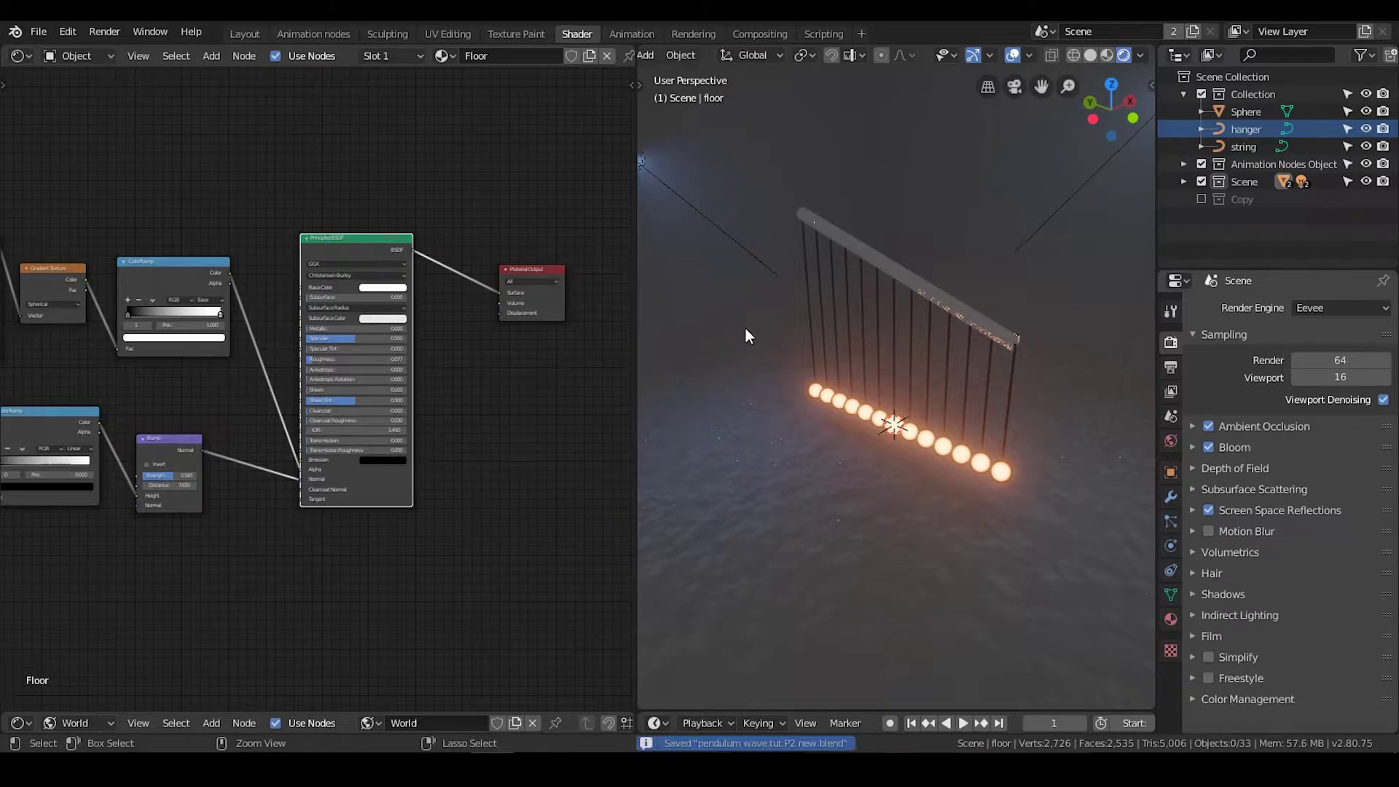
# Step: Switch to the Animation nodes workspace and examine the pendulum's last sphere, hanger bar and string objects
pyautogui.click(310, 34)
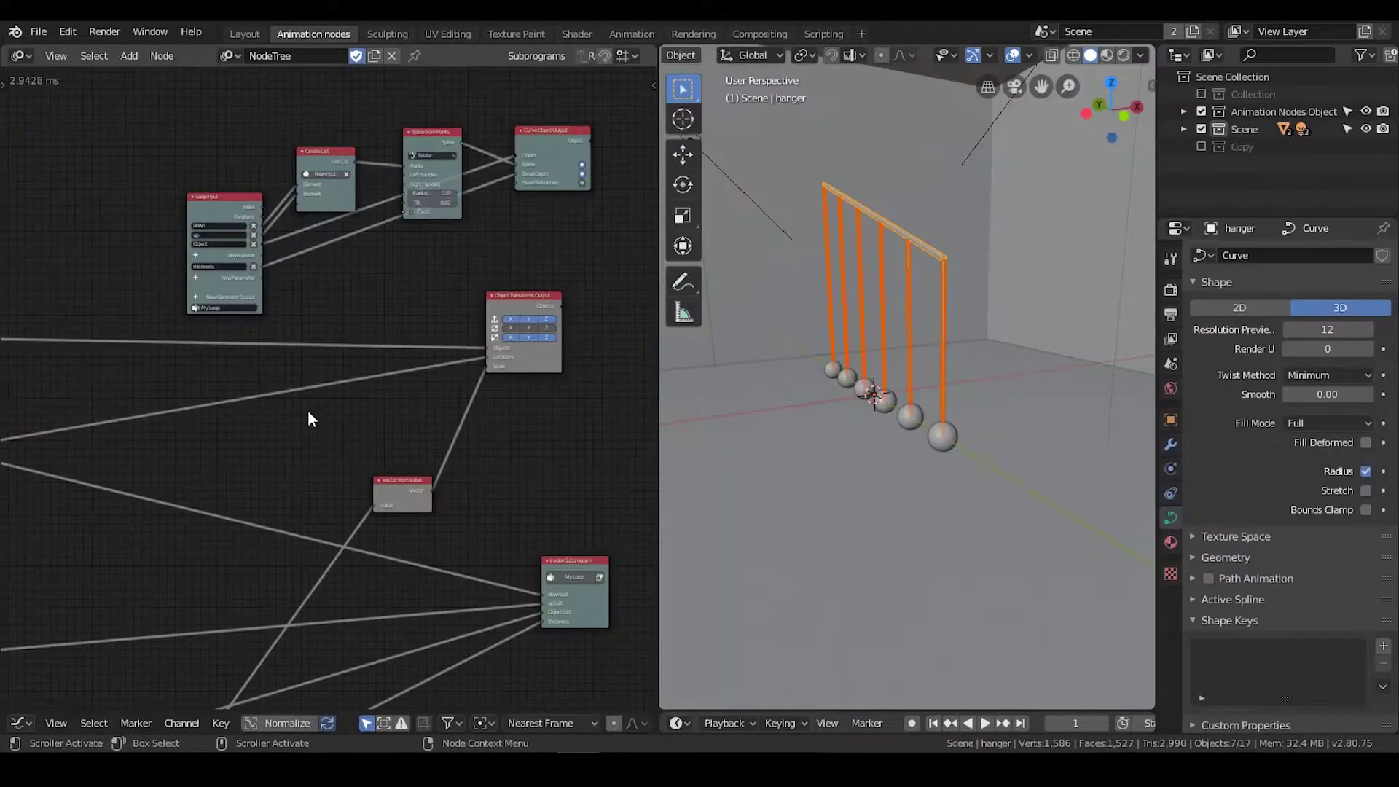
pyautogui.click(961, 275)
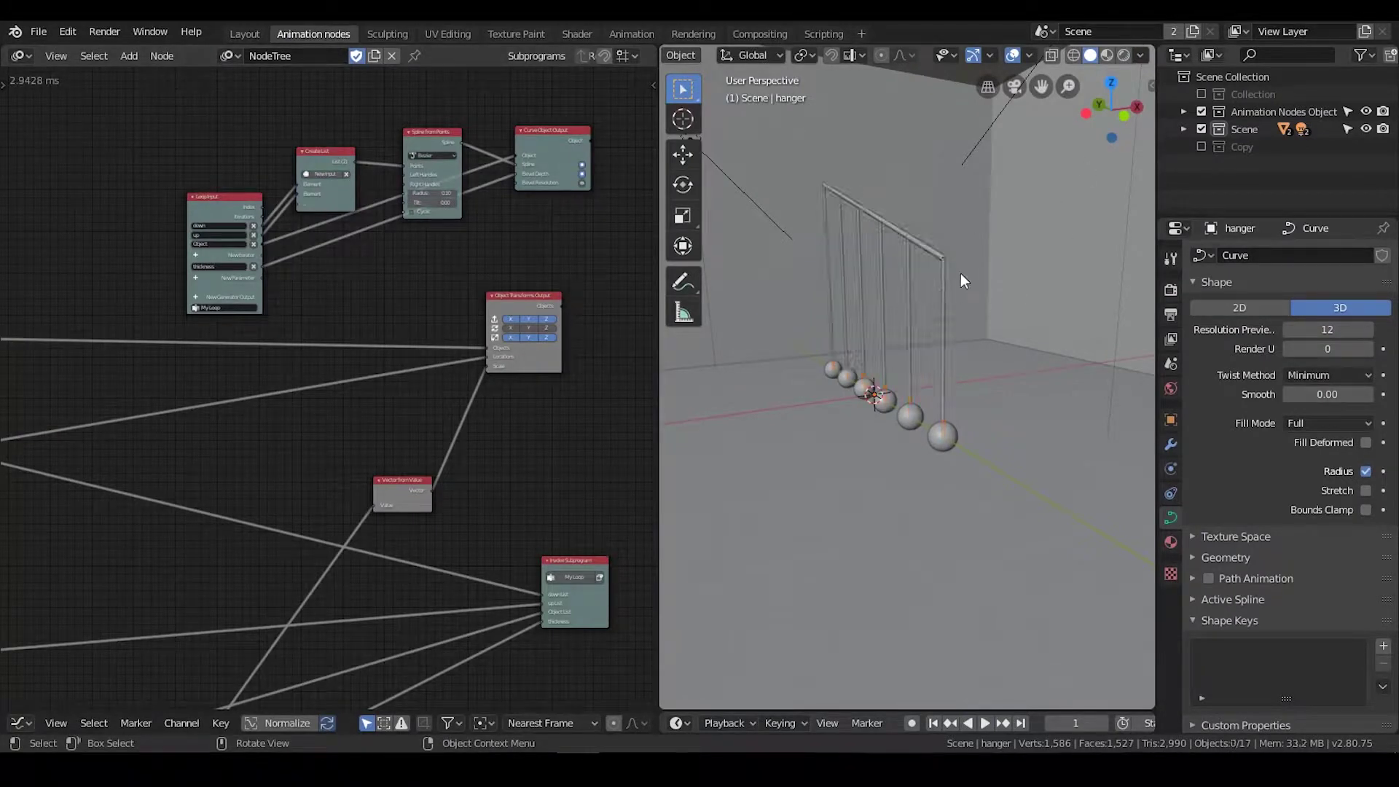
pyautogui.click(942, 439)
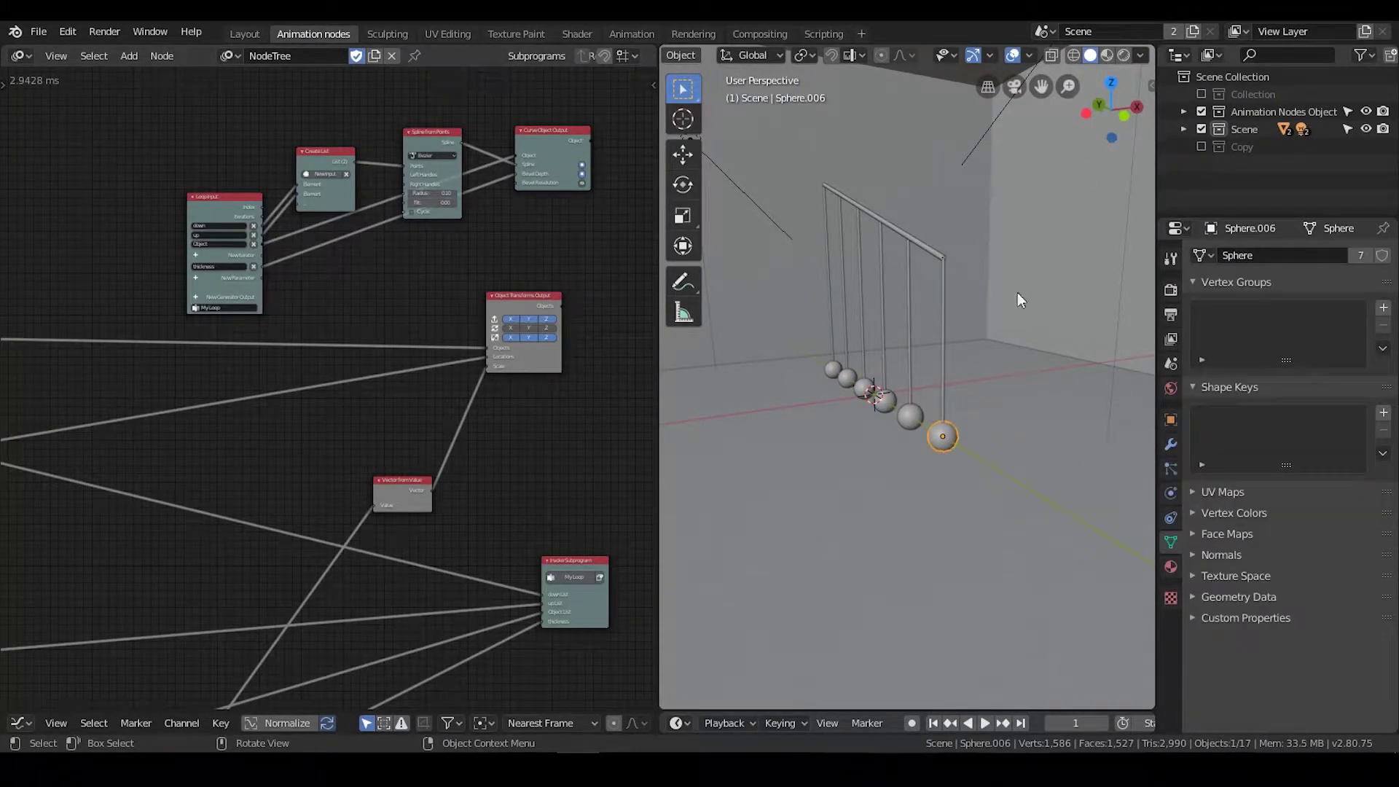
pyautogui.click(946, 258)
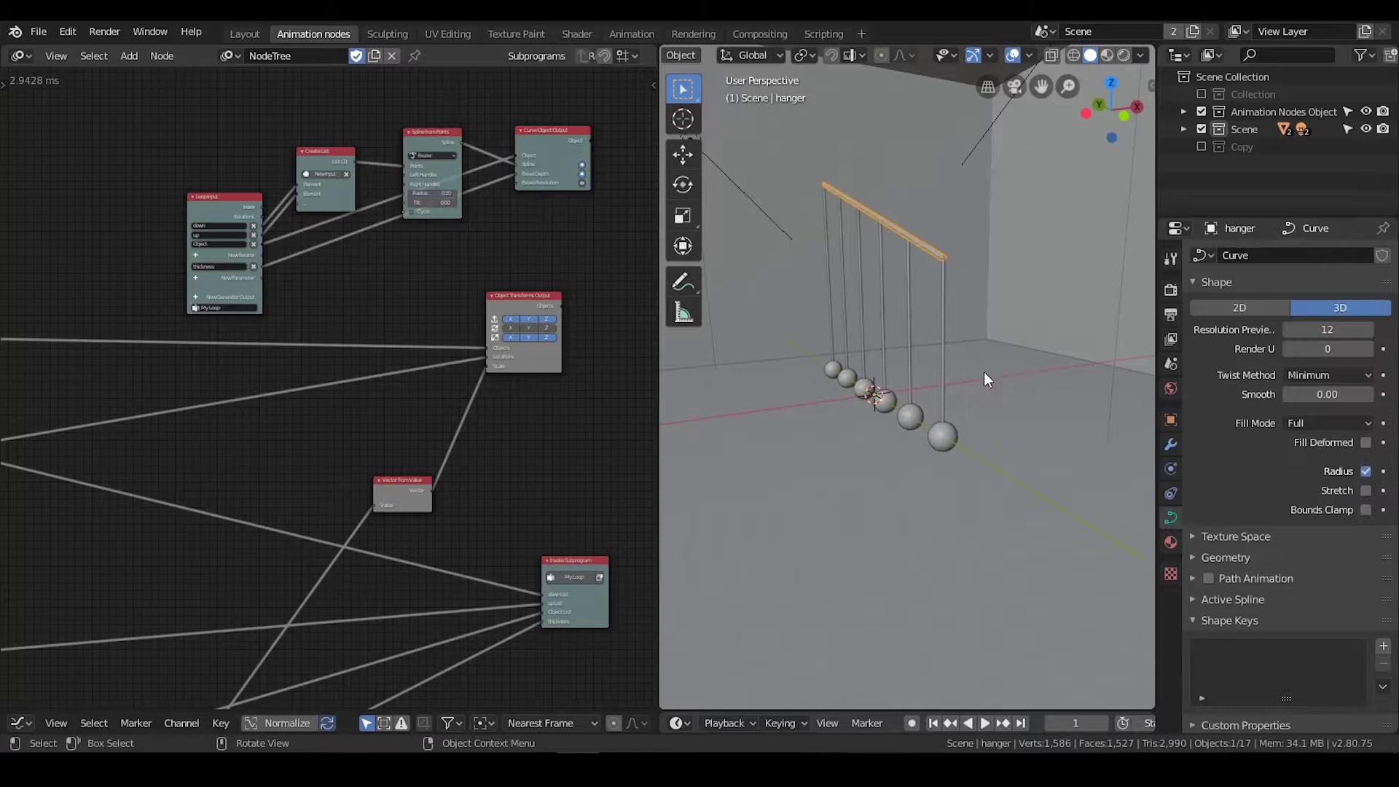
pyautogui.click(945, 329)
pyautogui.moveTo(1000, 290); pyautogui.dragTo(986, 382, button='middle')
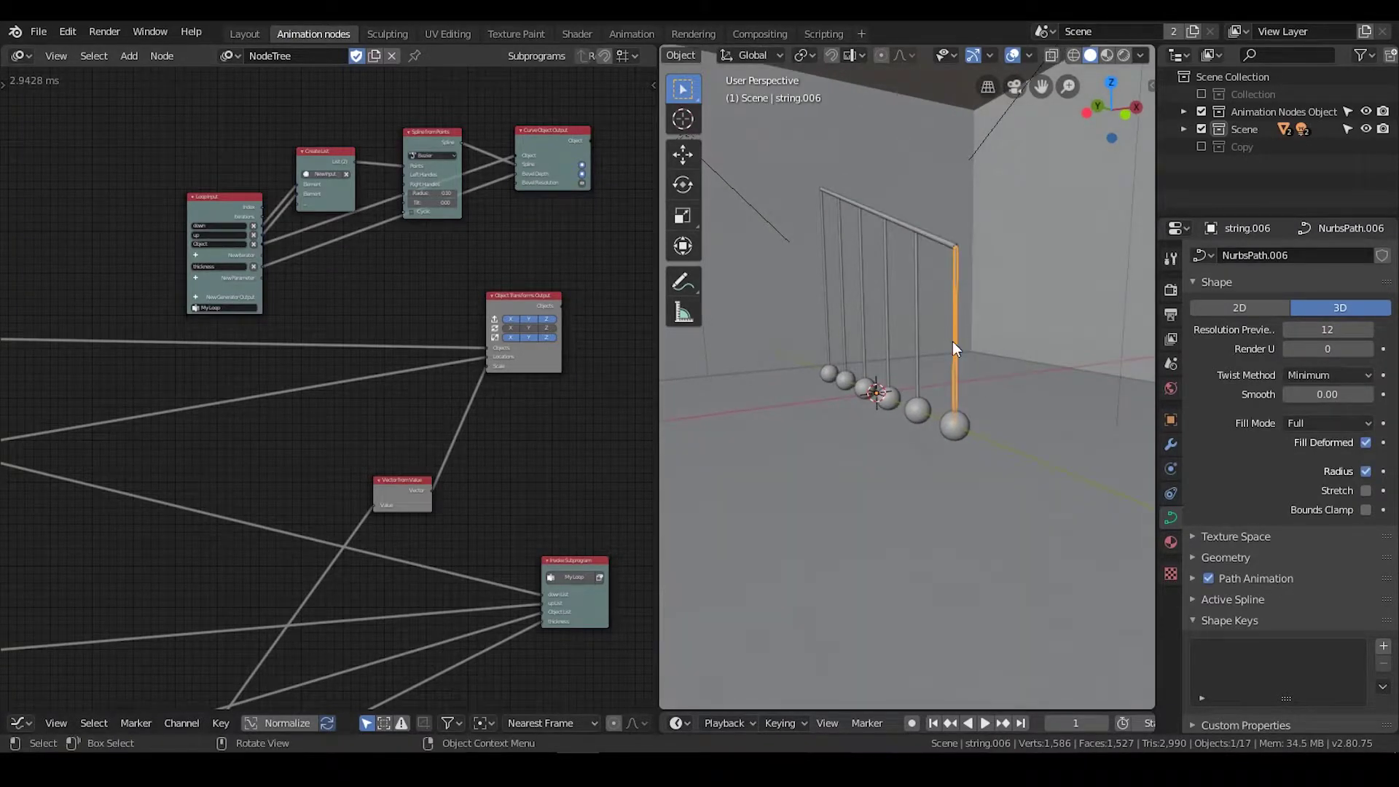
# Step: Add a Vector Distance node beside the two Evaluate Spline nodes
pyautogui.moveTo(384, 394); pyautogui.dragTo(505, 250, button='middle')
pyautogui.moveTo(291, 357); pyautogui.dragTo(441, 278, button='middle')
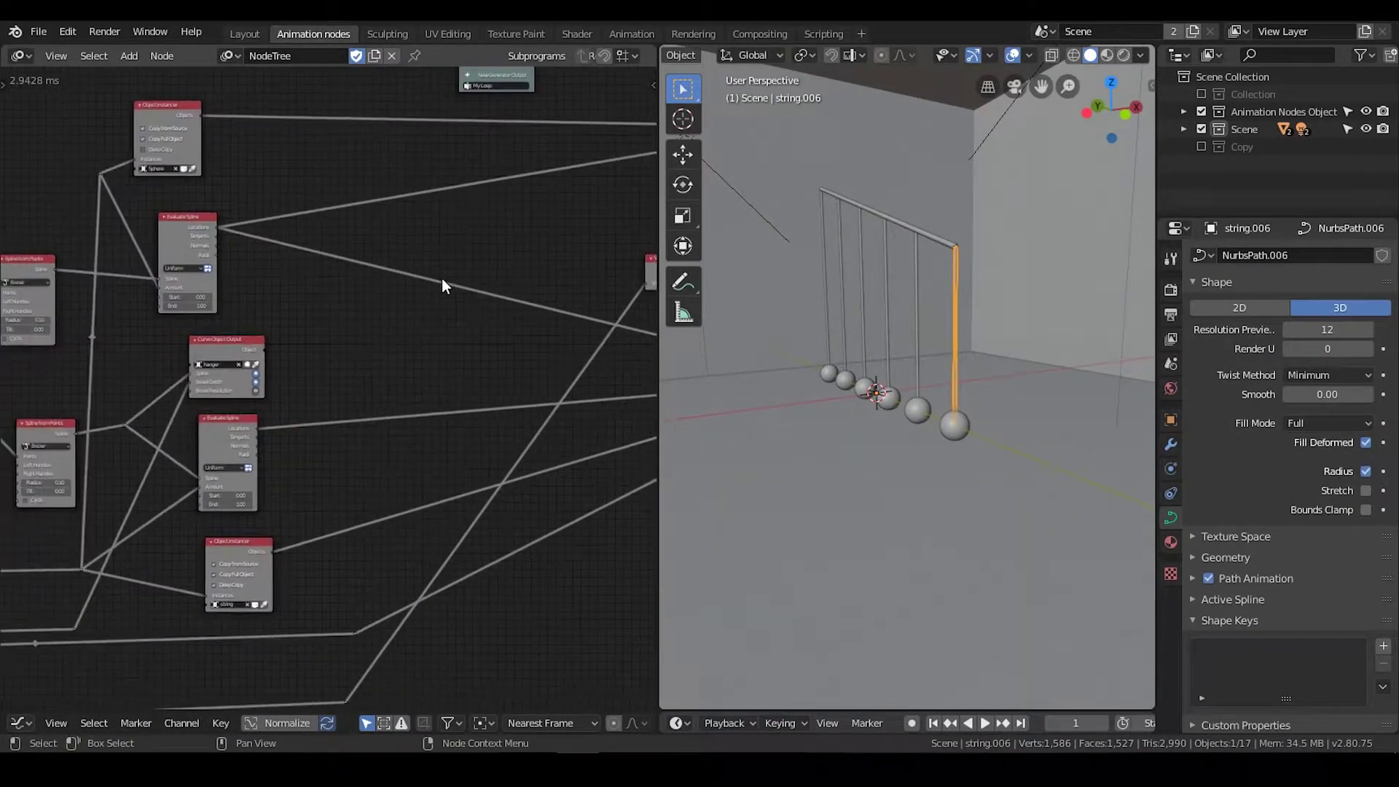
pyautogui.scroll(1, 357, 304)
pyautogui.hotkey('ctrl', 'a')
pyautogui.write('ve')
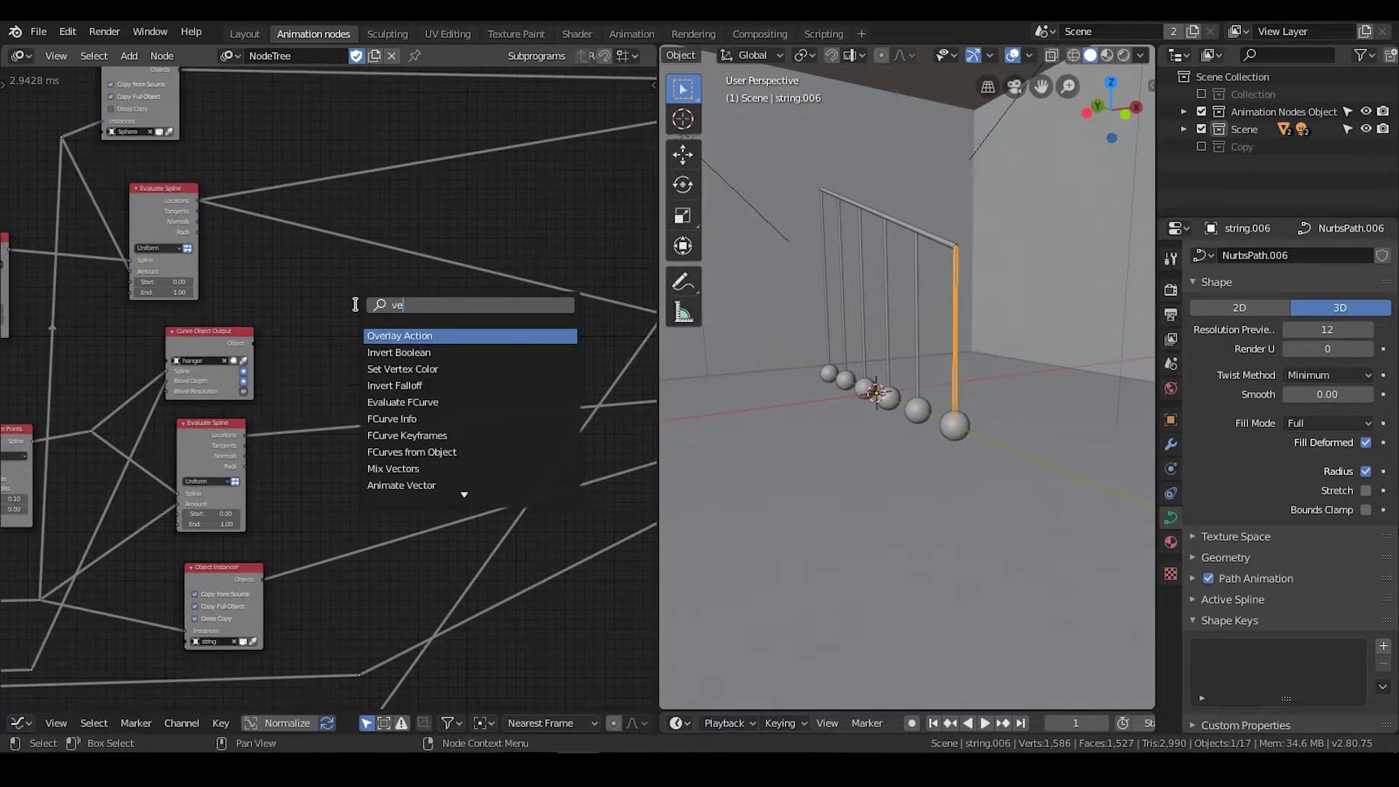
pyautogui.write('ctor dis')
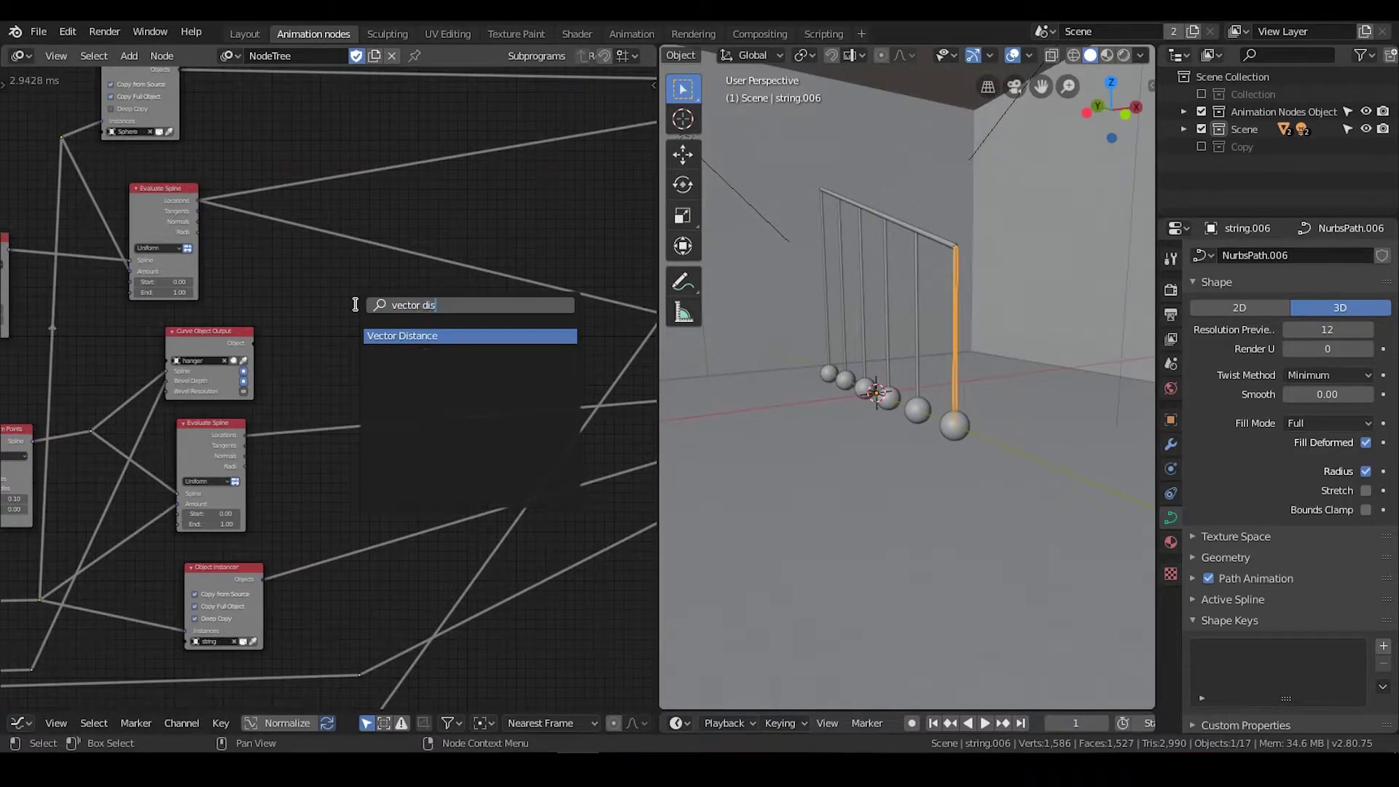
pyautogui.click(401, 340)
pyautogui.click(401, 341)
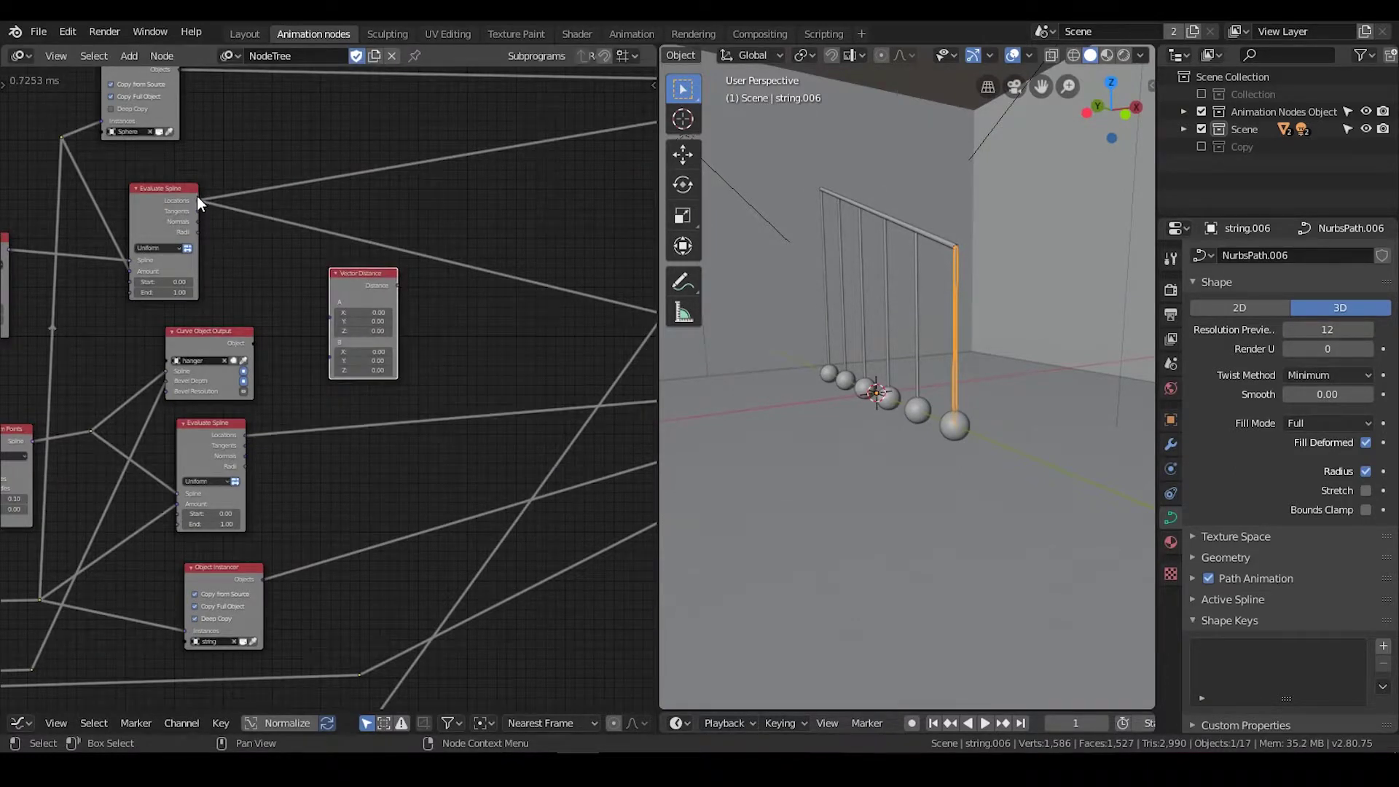
# Step: Widen the node editor area and exclude the Scene collection from the view layer
pyautogui.scroll(1, 219, 225)
pyautogui.scroll(2, 244, 265)
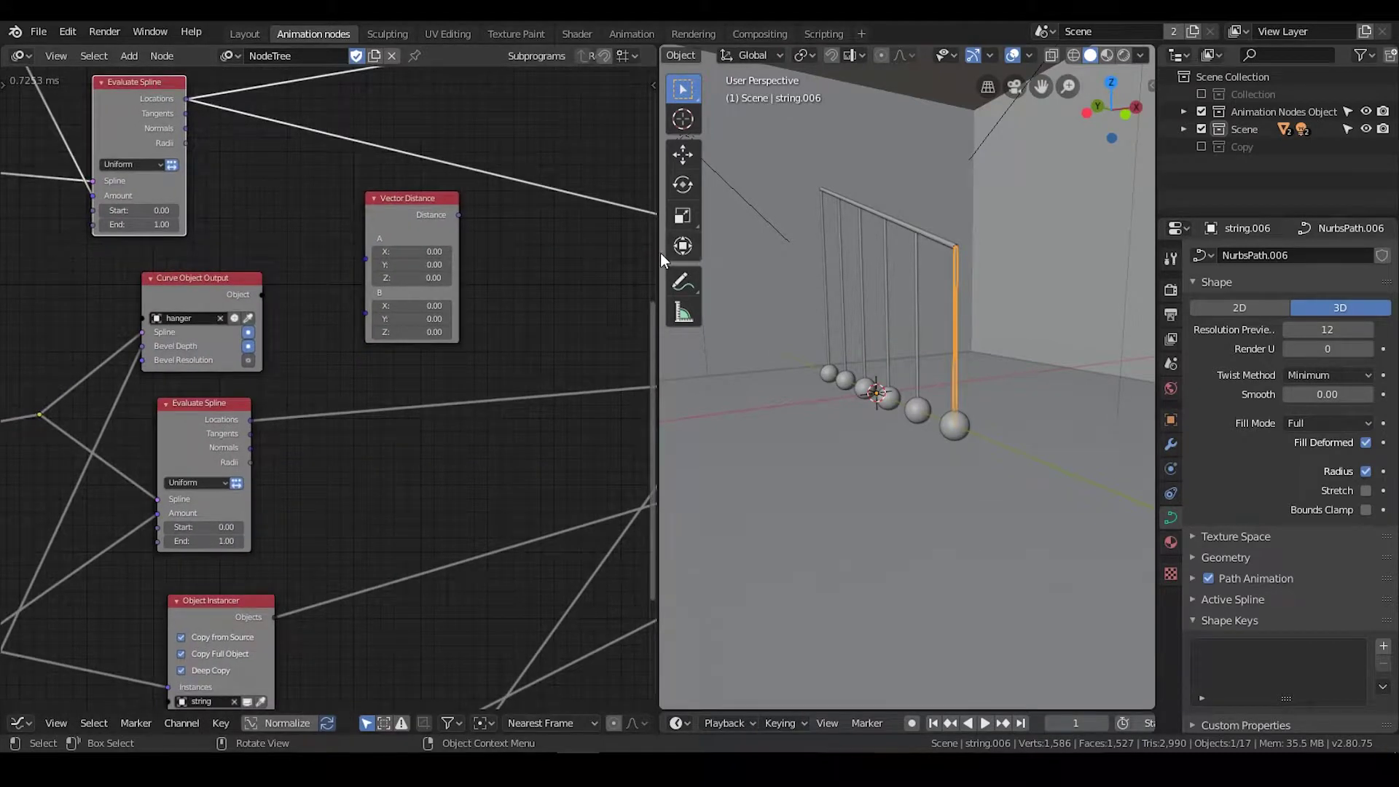
pyautogui.moveTo(658, 251); pyautogui.dragTo(904, 251)
pyautogui.click(1202, 129)
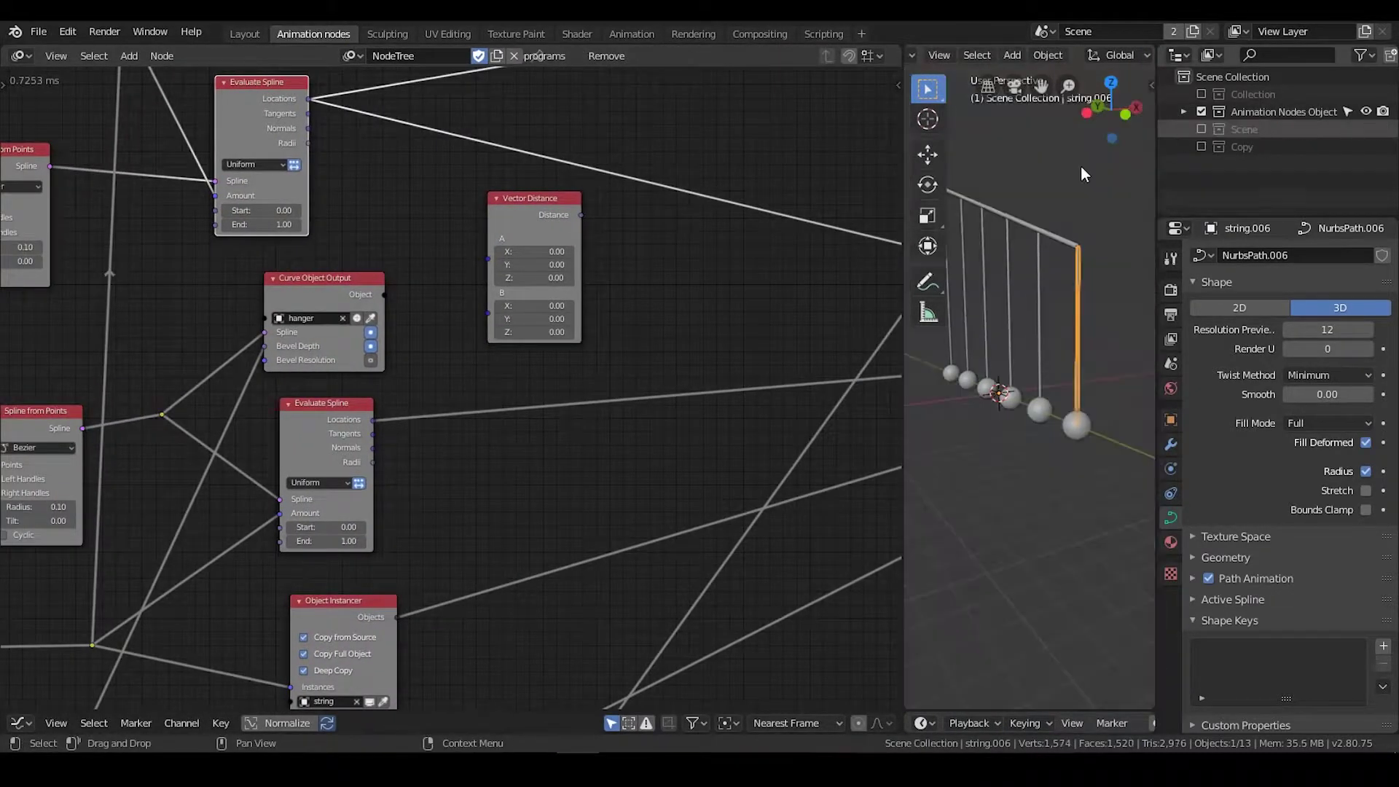
# Step: Connect the Locations of the upper and lower Evaluate Spline nodes to Vector Distance inputs A and B, and place the node between them
pyautogui.moveTo(281, 133); pyautogui.dragTo(464, 299)
pyautogui.moveTo(345, 454); pyautogui.dragTo(462, 289)
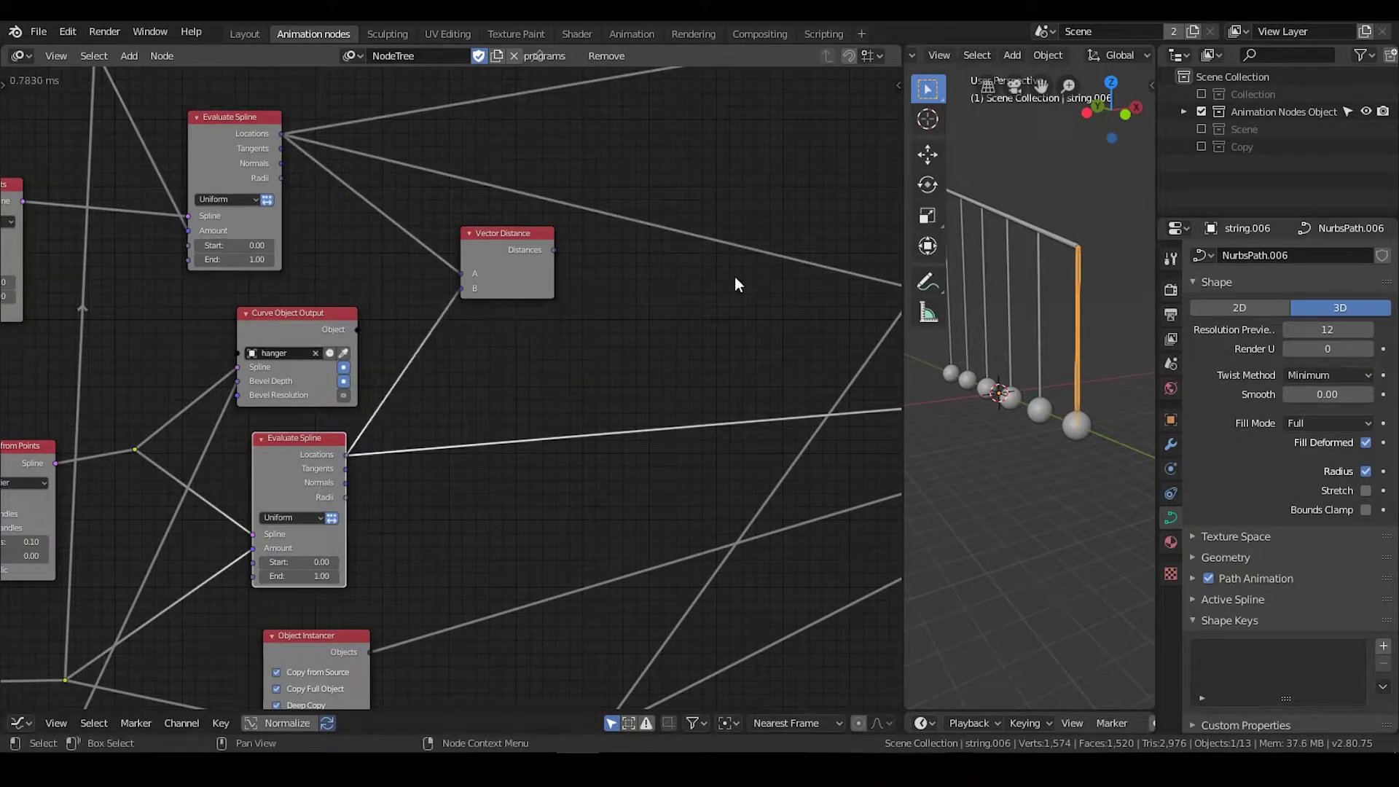
pyautogui.press('t')
pyautogui.moveTo(567, 355); pyautogui.dragTo(423, 321, button='middle')
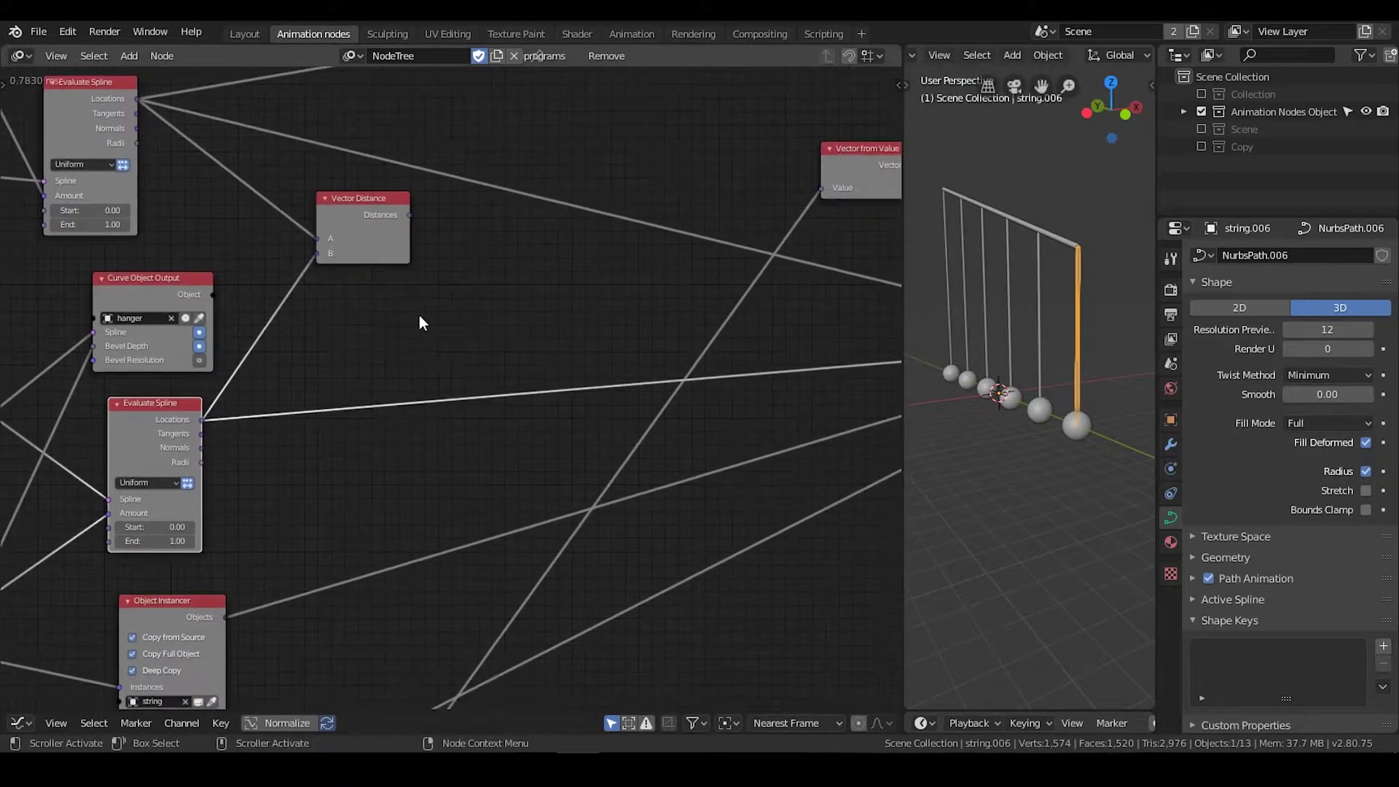
pyautogui.moveTo(375, 205); pyautogui.dragTo(368, 283)
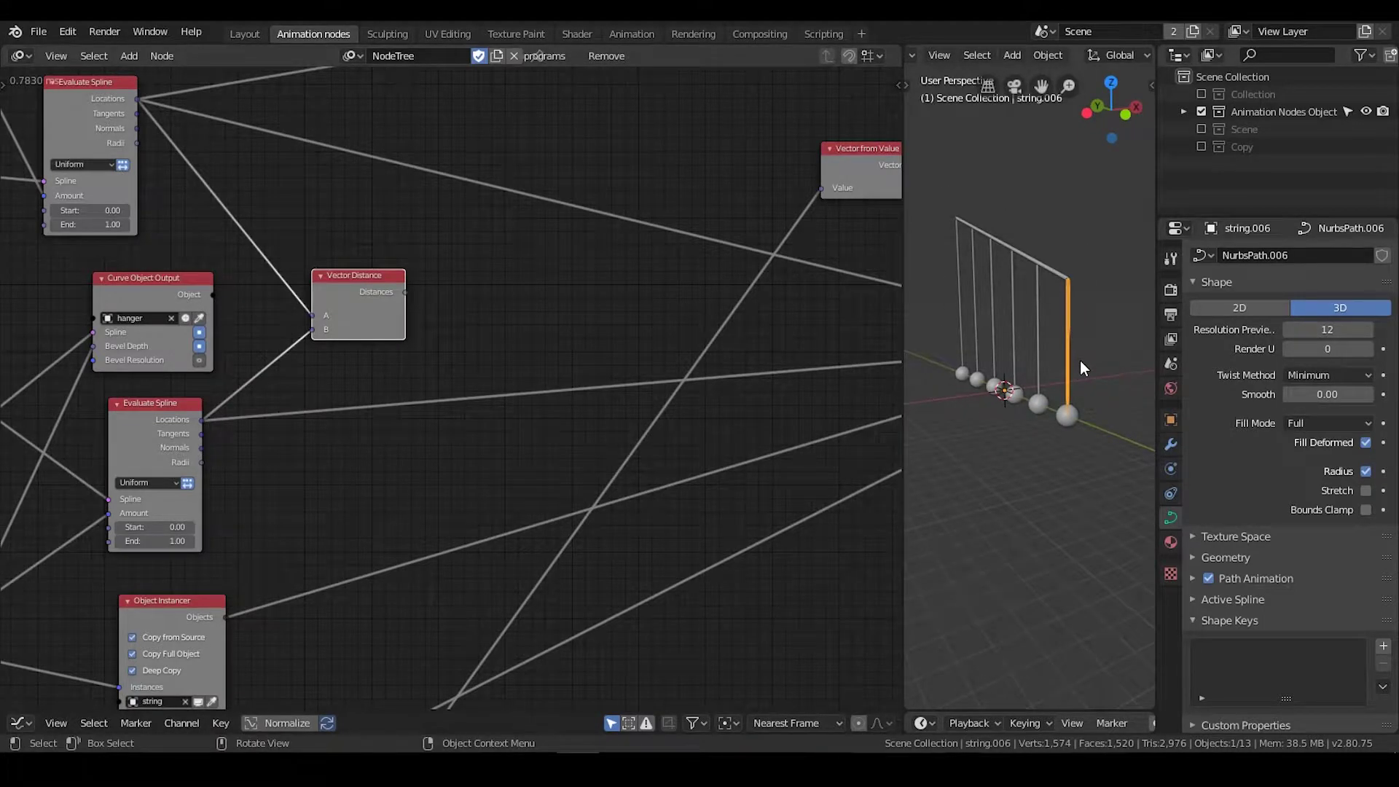
# Step: Create a loop through the Vector Distance node's Distances output and name its iterator radius
pyautogui.press('w')
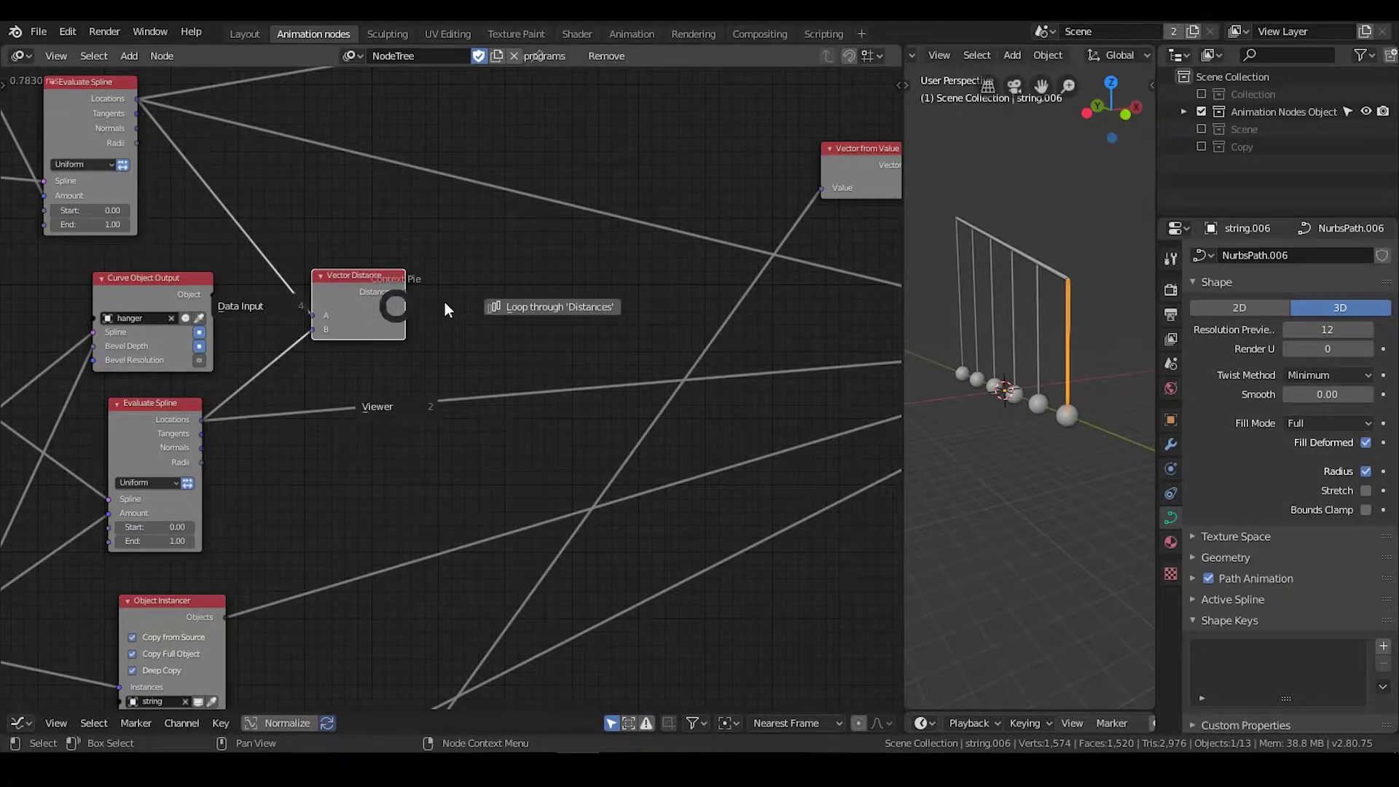
pyautogui.click(513, 302)
pyautogui.click(557, 392)
pyautogui.moveTo(592, 440); pyautogui.dragTo(565, 310, button='middle')
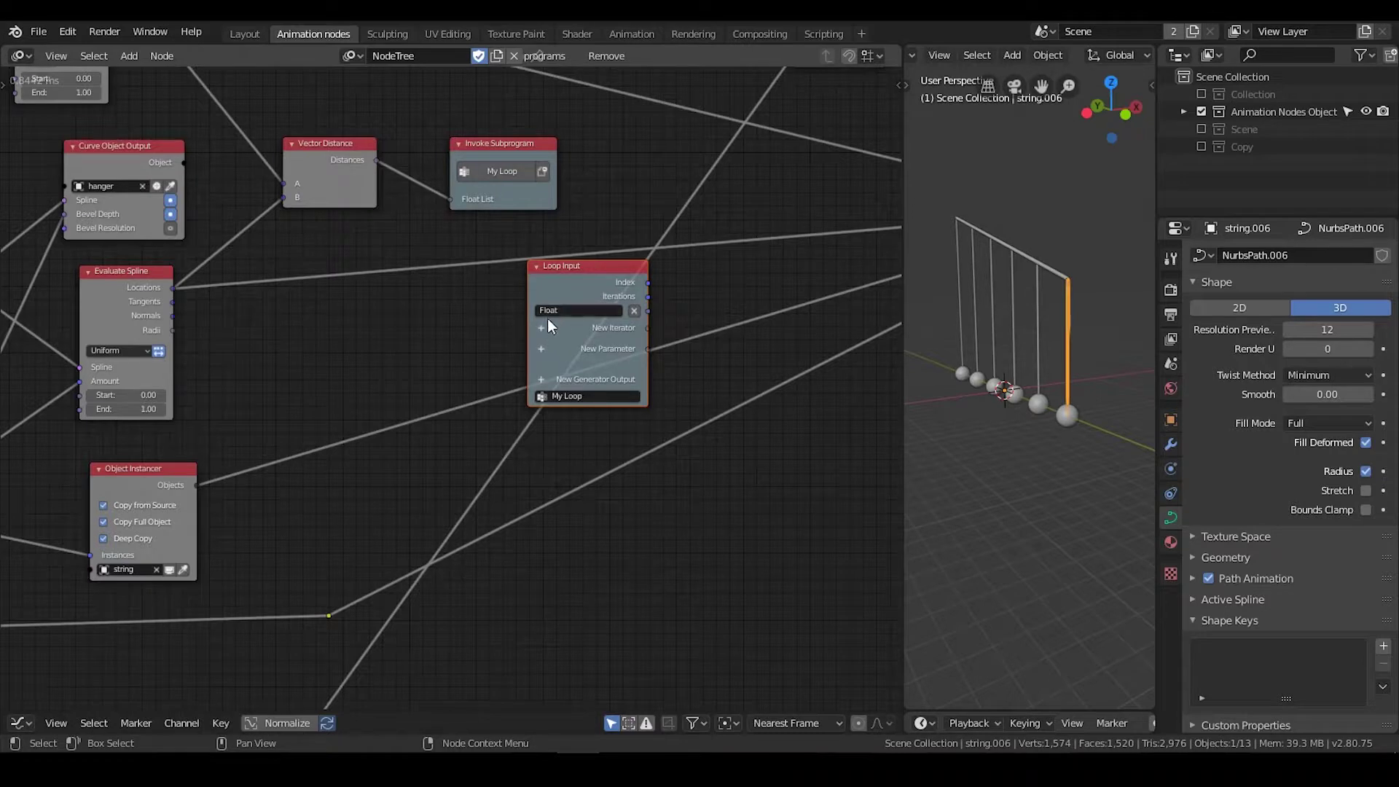
pyautogui.write('radius')
pyautogui.press('Return')
# Step: Add a Vector List iterator named origin to the loop and feed it the lower Evaluate Spline's Locations
pyautogui.click(539, 329)
pyautogui.write('vector')
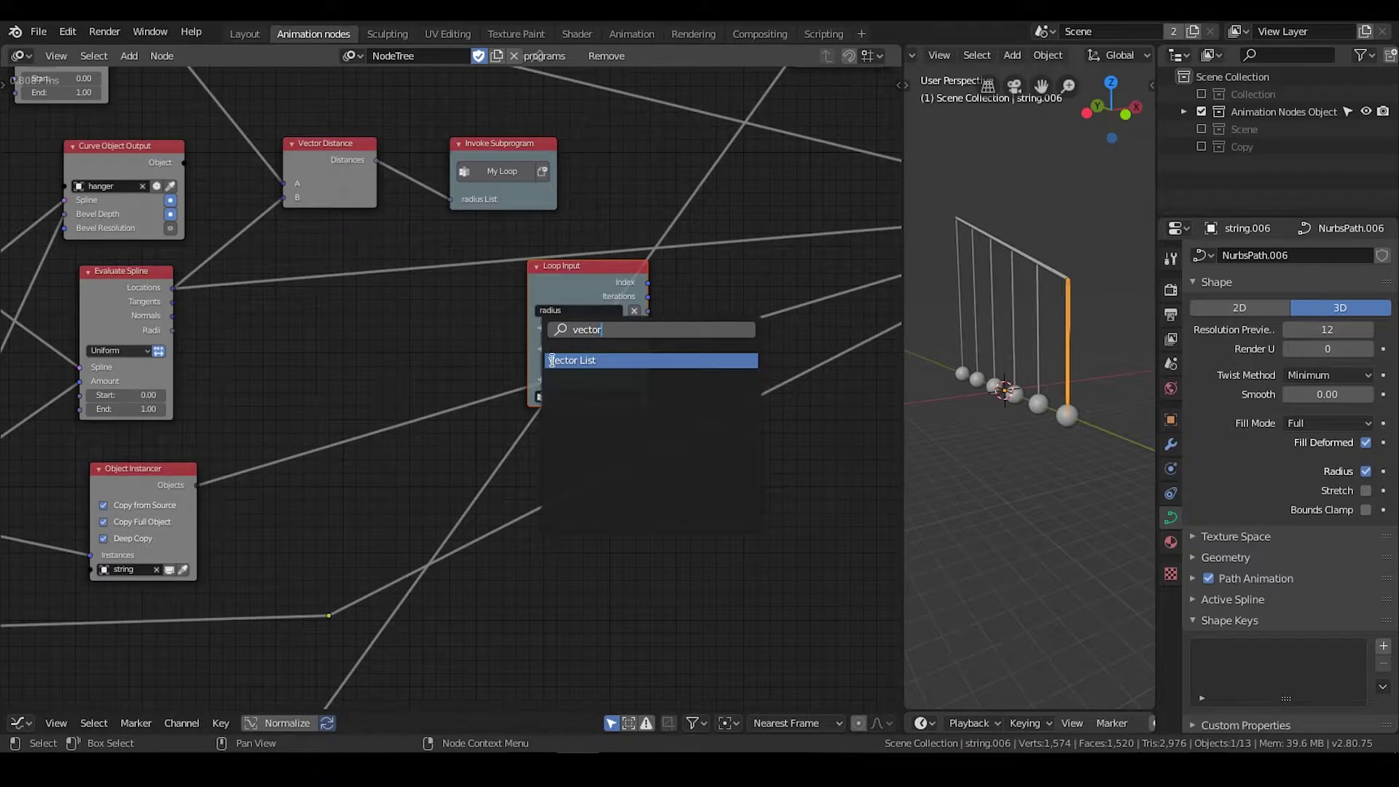
pyautogui.click(551, 360)
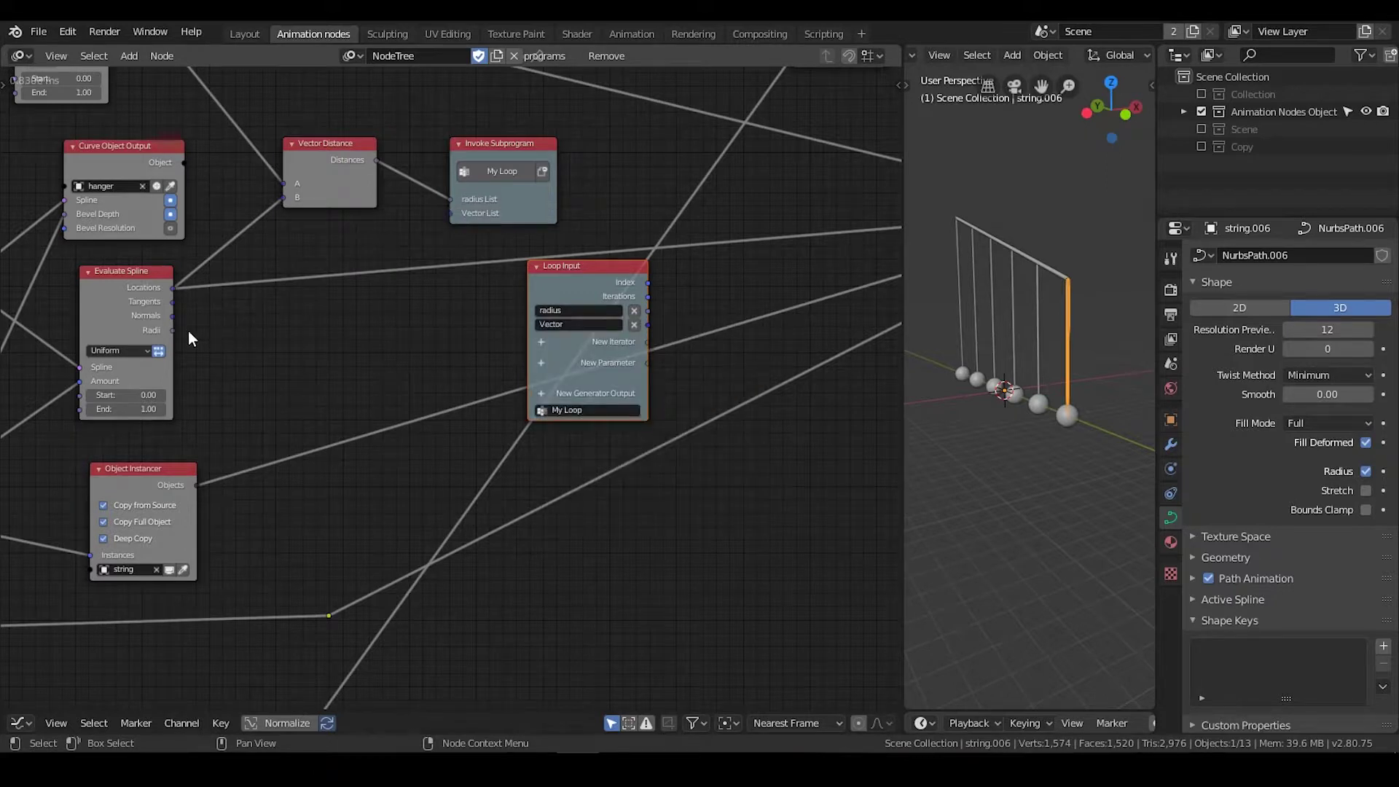
pyautogui.moveTo(173, 287); pyautogui.dragTo(454, 213)
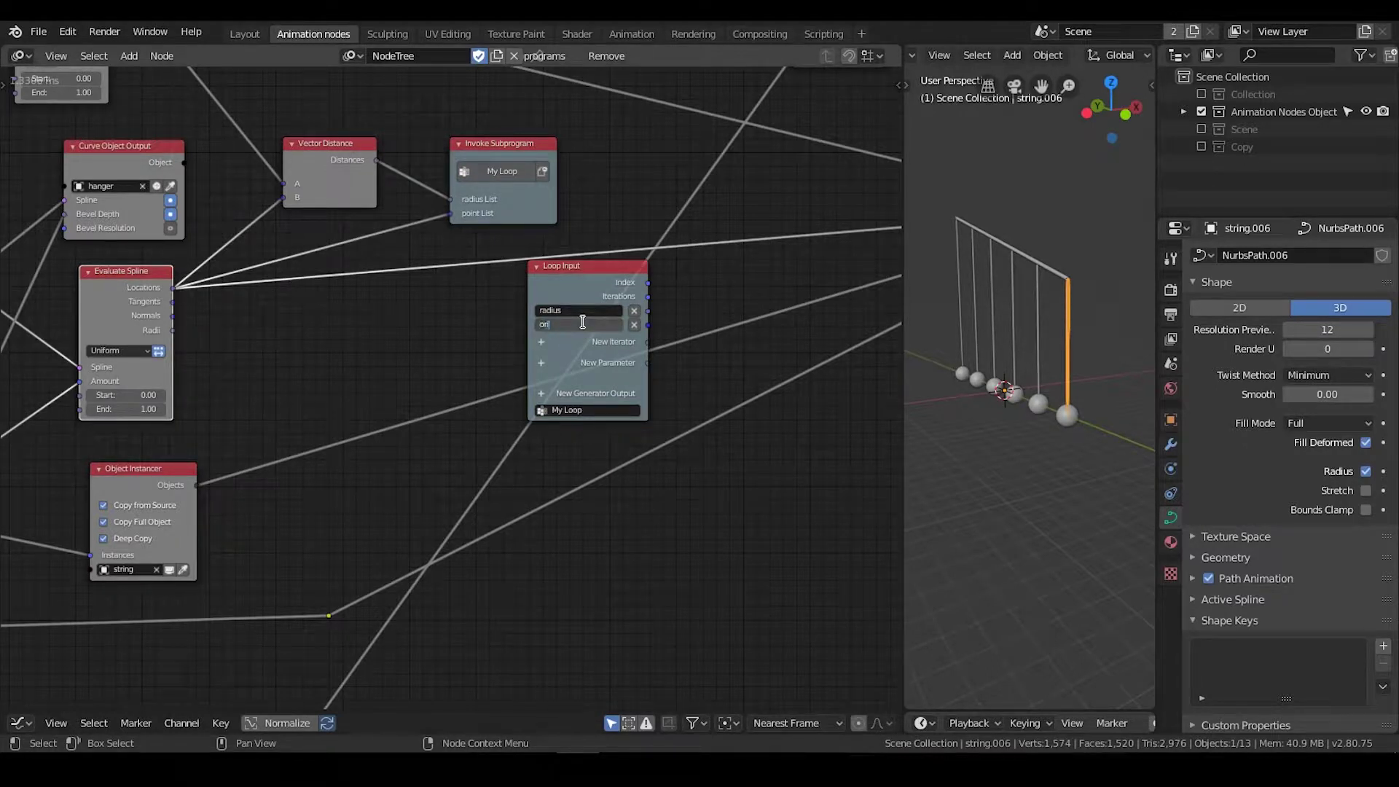
# Step: Route the upper Evaluate Spline's Locations links to the Object Transforms Output and the down List through one shared reroute
pyautogui.moveTo(675, 247); pyautogui.dragTo(558, 326, button='middle')
pyautogui.scroll(-2, 583, 306)
pyautogui.moveTo(603, 282); pyautogui.dragTo(572, 364, button='middle')
pyautogui.scroll(-2, 571, 370)
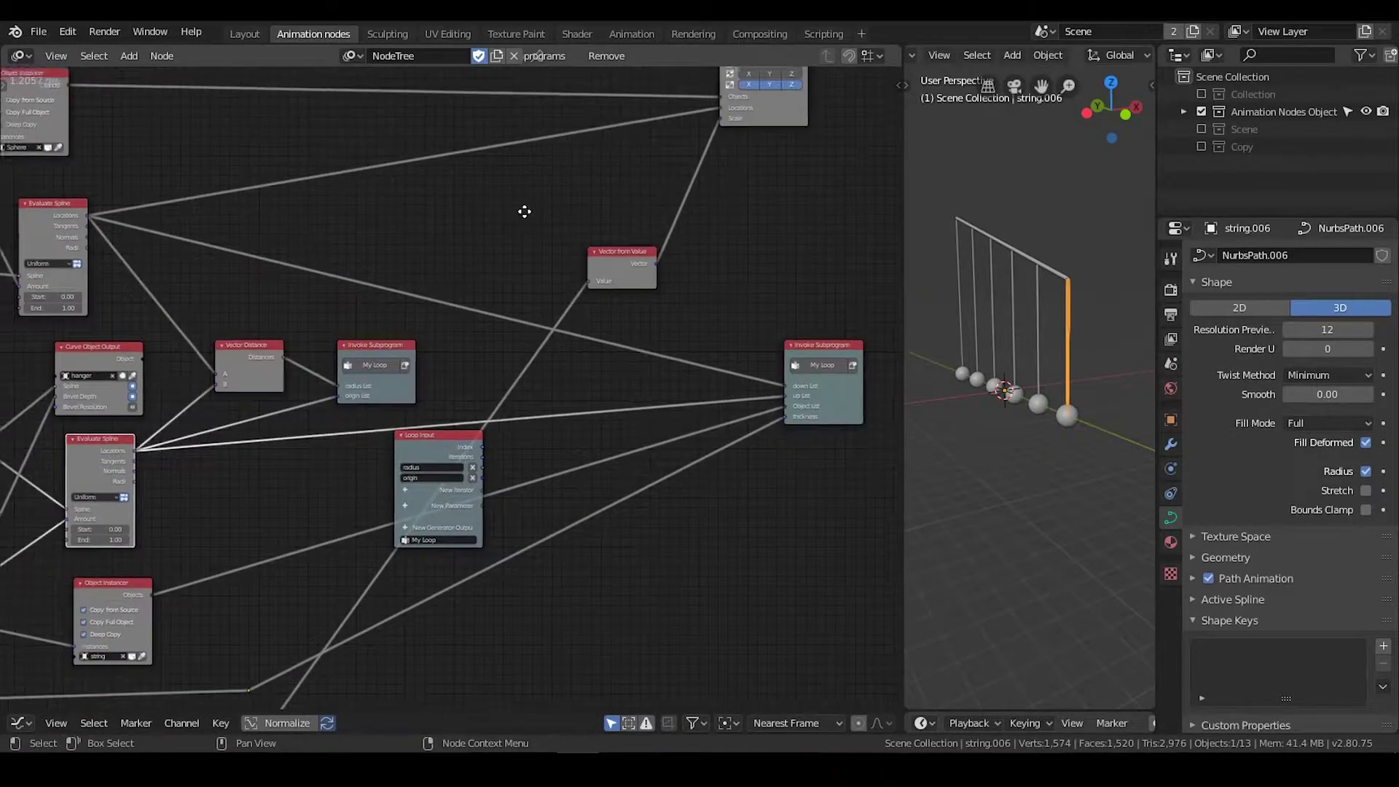
pyautogui.moveTo(524, 212); pyautogui.dragTo(539, 233, button='middle')
pyautogui.moveTo(85, 242); pyautogui.dragTo(110, 236)
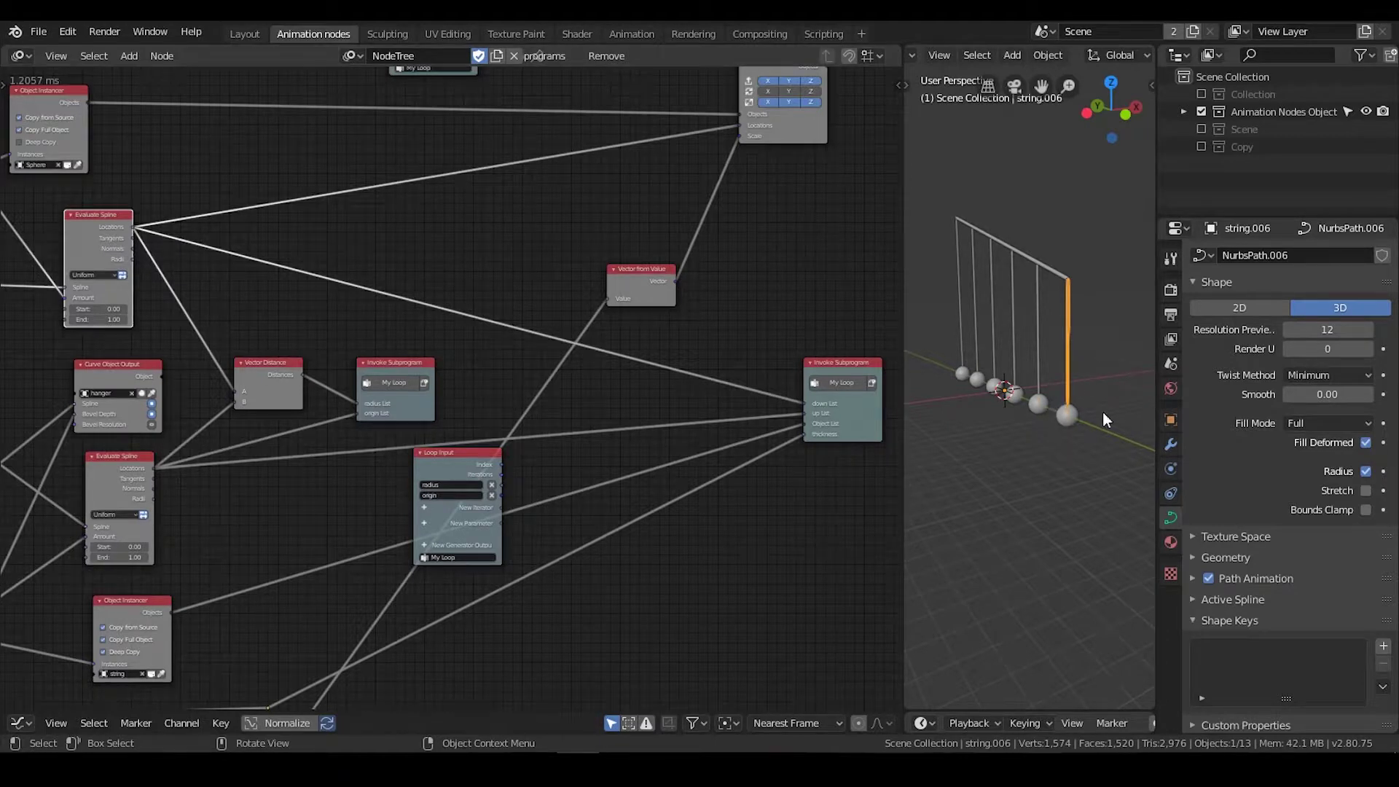
pyautogui.moveTo(1064, 417)
pyautogui.mouseDown(button='middle')
pyautogui.moveTo(1075, 420)
pyautogui.moveTo(1060, 418)
pyautogui.mouseUp(button='middle')
pyautogui.click(1060, 418)
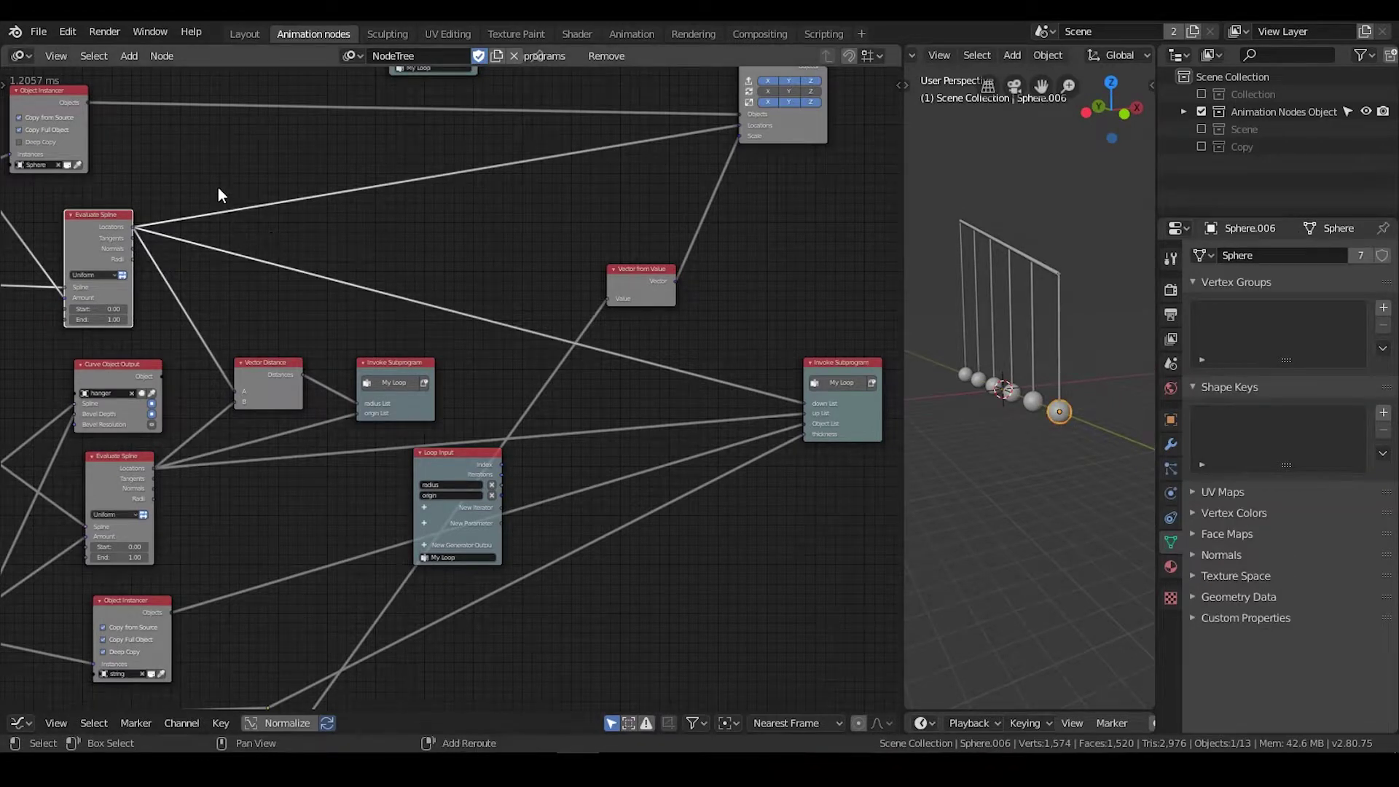
pyautogui.moveTo(213, 234); pyautogui.dragTo(550, 185)
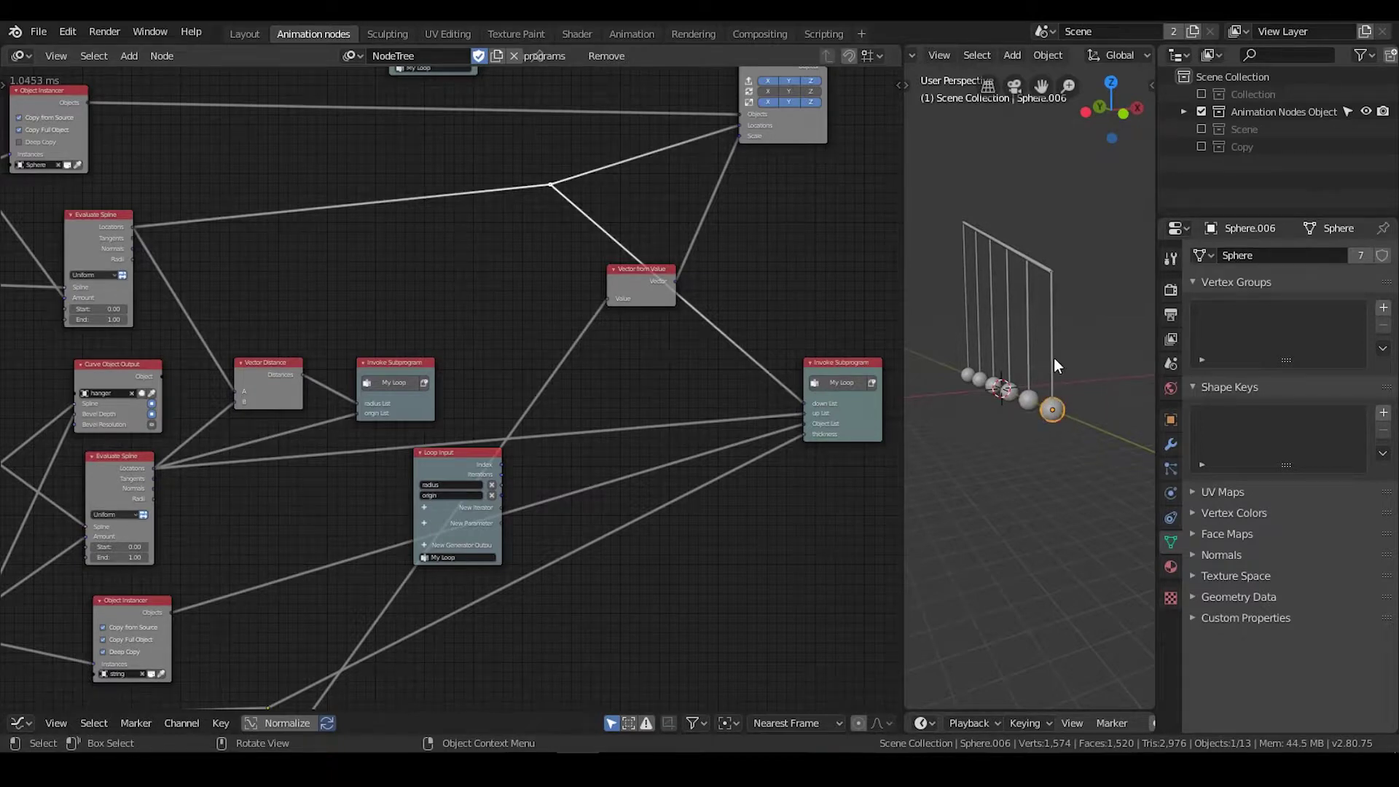
# Step: Add a Vector List generator output to the radius and origin loop and connect its Invoke Subprogram's Vector List to the reroute
pyautogui.moveTo(441, 455); pyautogui.dragTo(418, 252)
pyautogui.scroll(1, 392, 344)
pyautogui.click(392, 343)
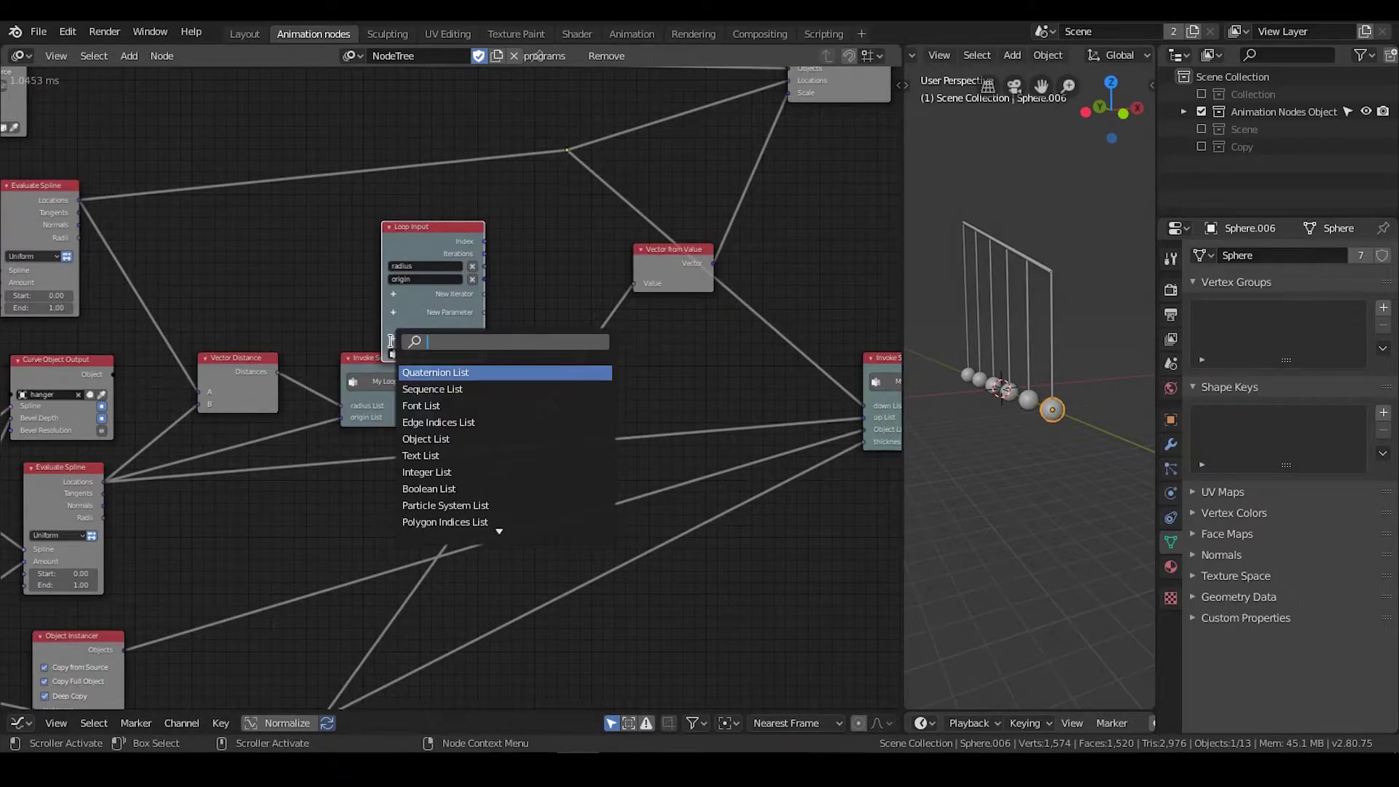
pyautogui.write('ve')
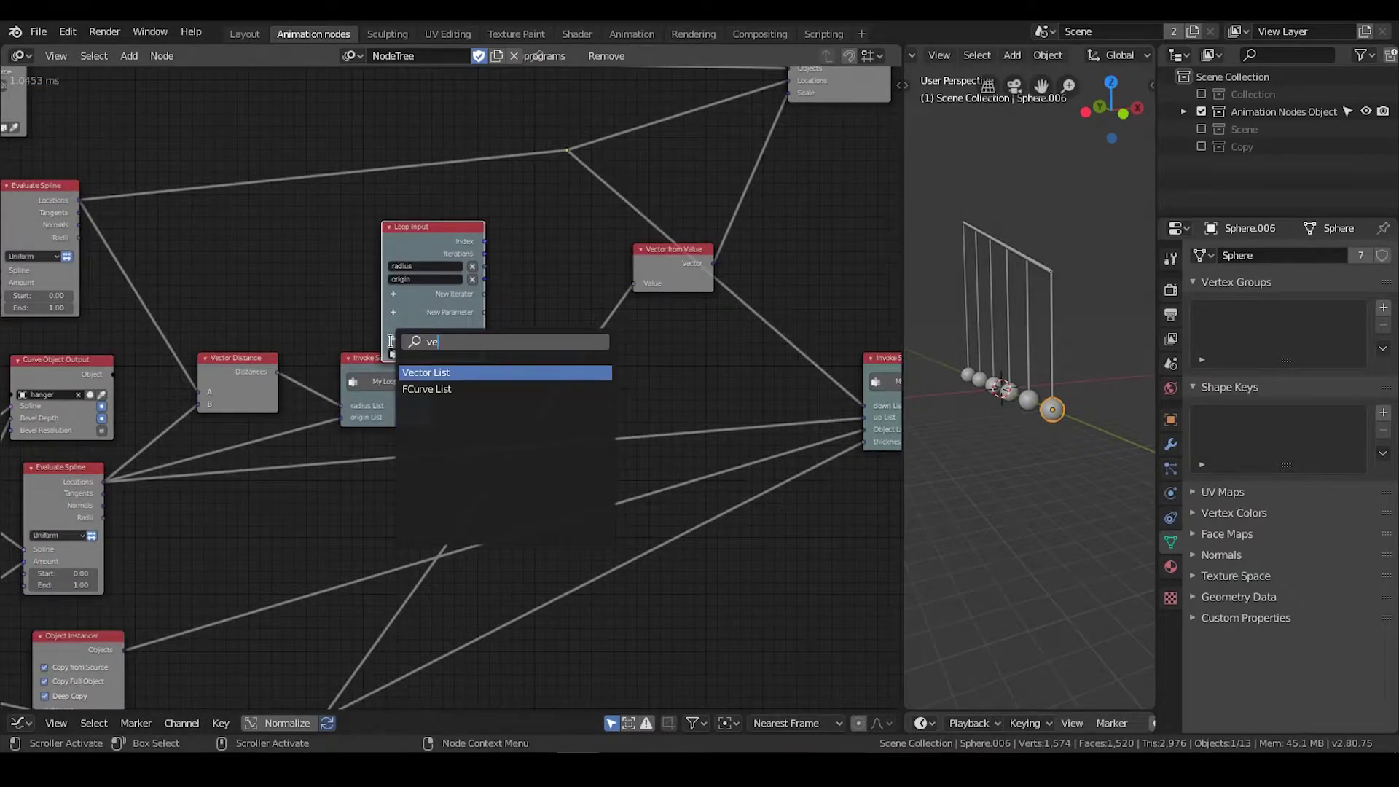
pyautogui.click(420, 373)
pyautogui.click(518, 242)
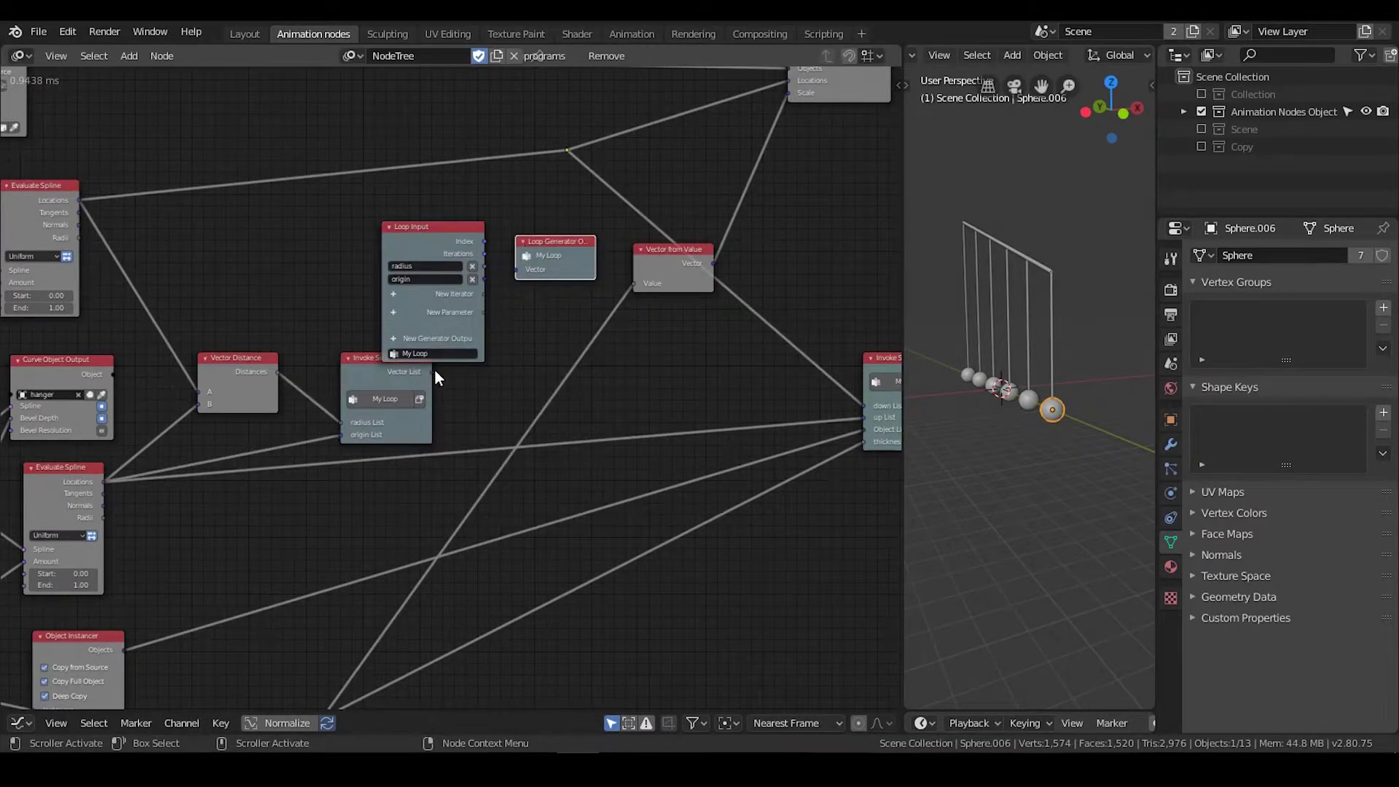
pyautogui.moveTo(433, 371); pyautogui.dragTo(572, 152)
pyautogui.keyDown('shift'); pyautogui.scroll(-2, 613, 427); pyautogui.keyUp('shift')
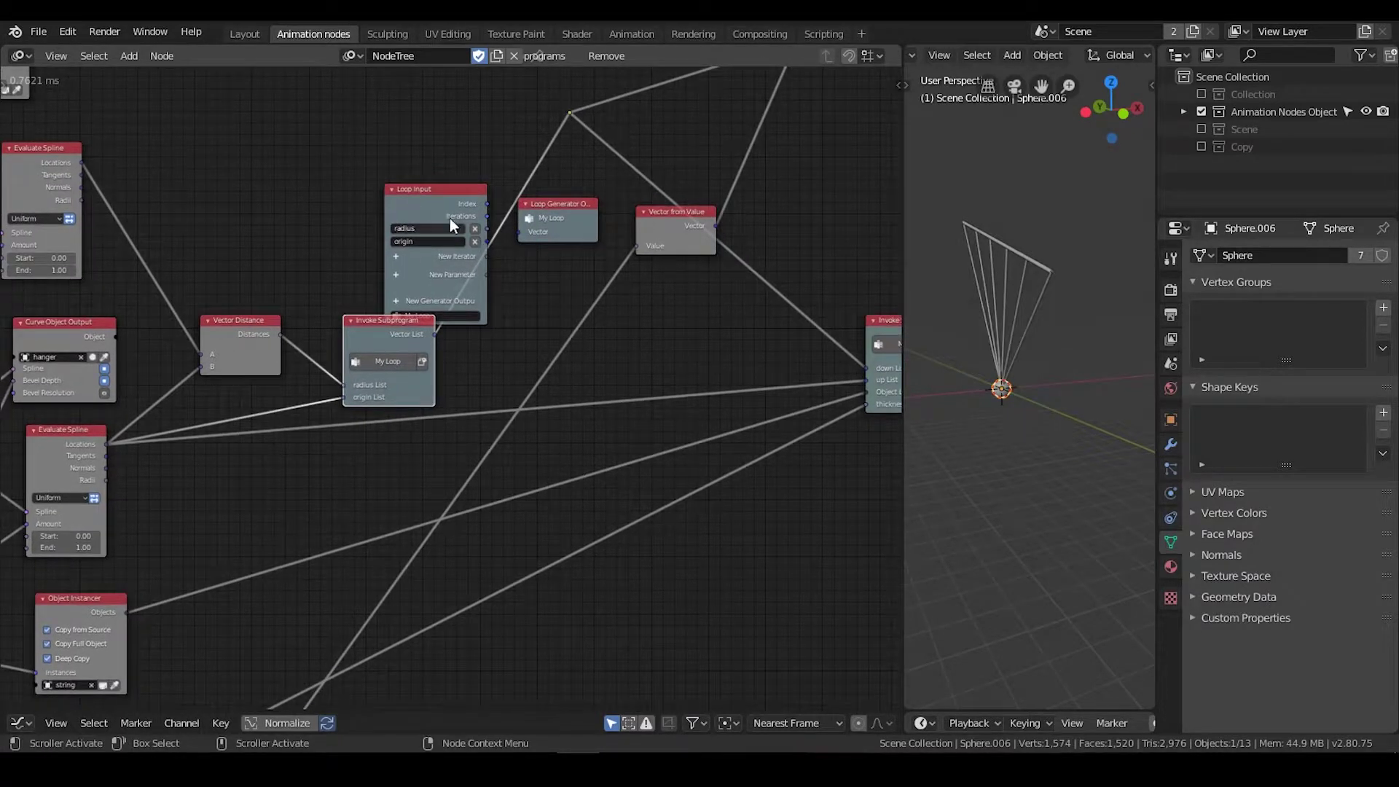
# Step: Move the loop's Loop Input and Loop Generator Output nodes into the empty area below the existing network
pyautogui.moveTo(439, 194); pyautogui.dragTo(579, 599)
pyautogui.moveTo(544, 536); pyautogui.dragTo(427, 404, button='middle')
pyautogui.moveTo(431, 102); pyautogui.dragTo(751, 473)
pyautogui.moveTo(669, 487); pyautogui.dragTo(553, 404, button='middle')
pyautogui.scroll(3, 552, 404)
# Step: Add a Vector Math node between the Loop Input and the Loop Generator Output
pyautogui.hotkey('ctrl', 'a')
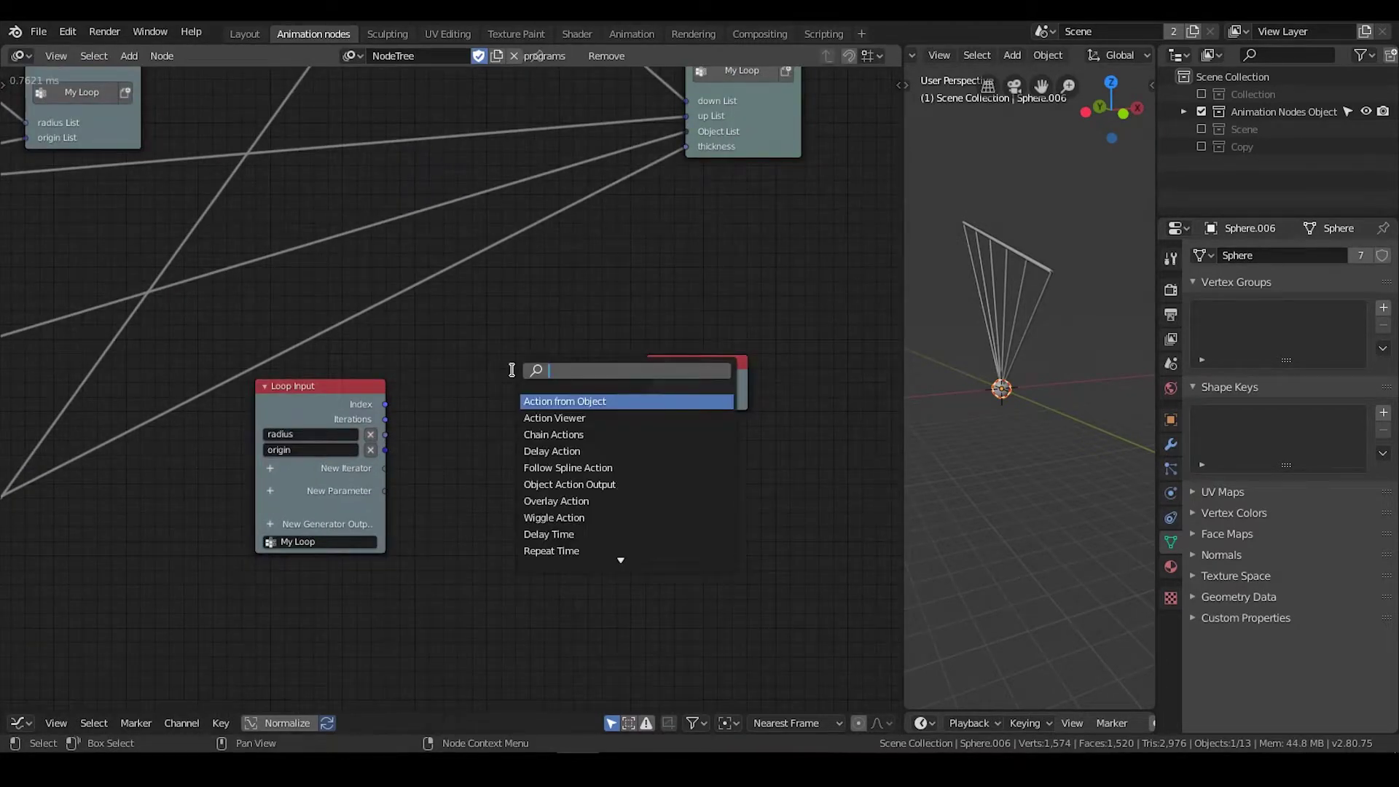
pyautogui.write('vect')
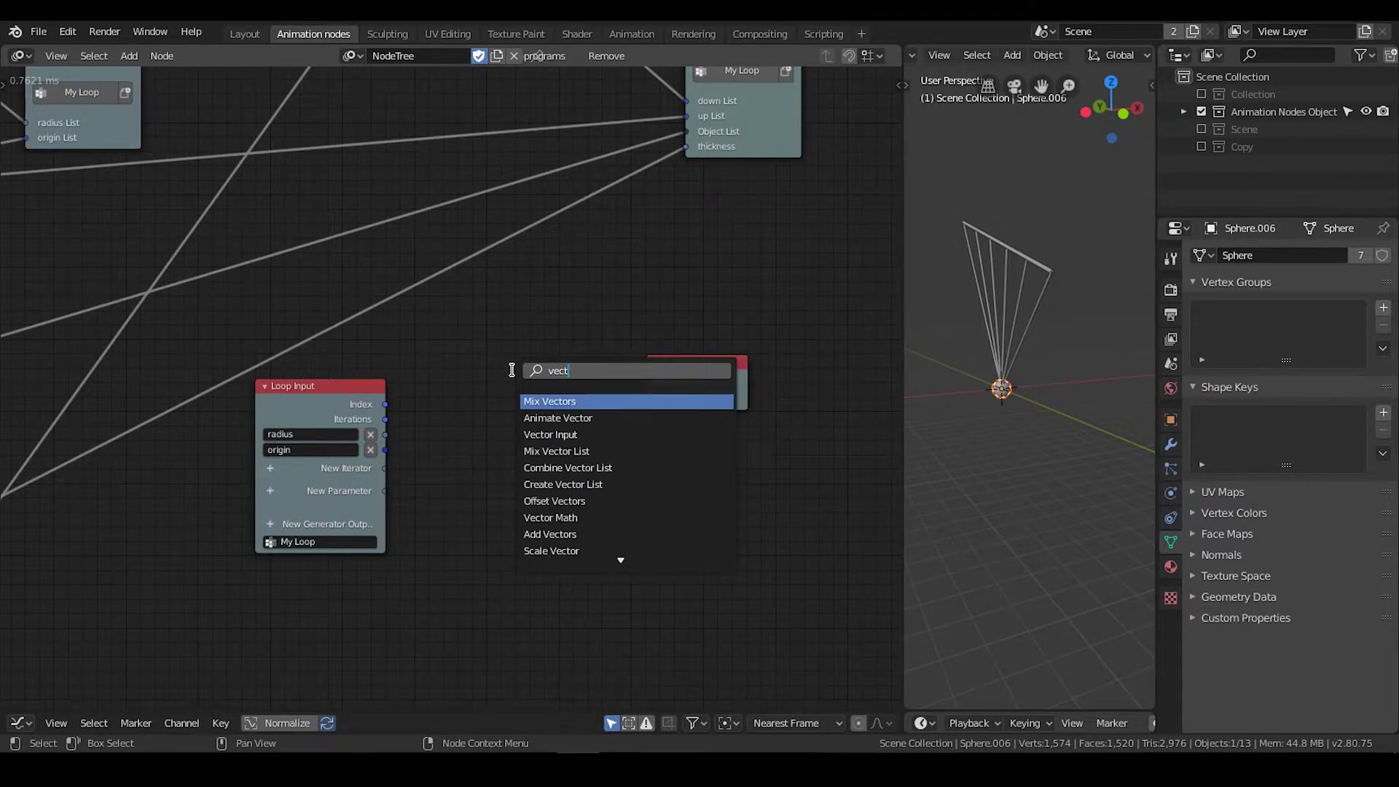
pyautogui.press('BackSpace')
pyautogui.press('BackSpace')
pyautogui.press('BackSpace')
pyautogui.press('BackSpace')
pyautogui.write('vector')
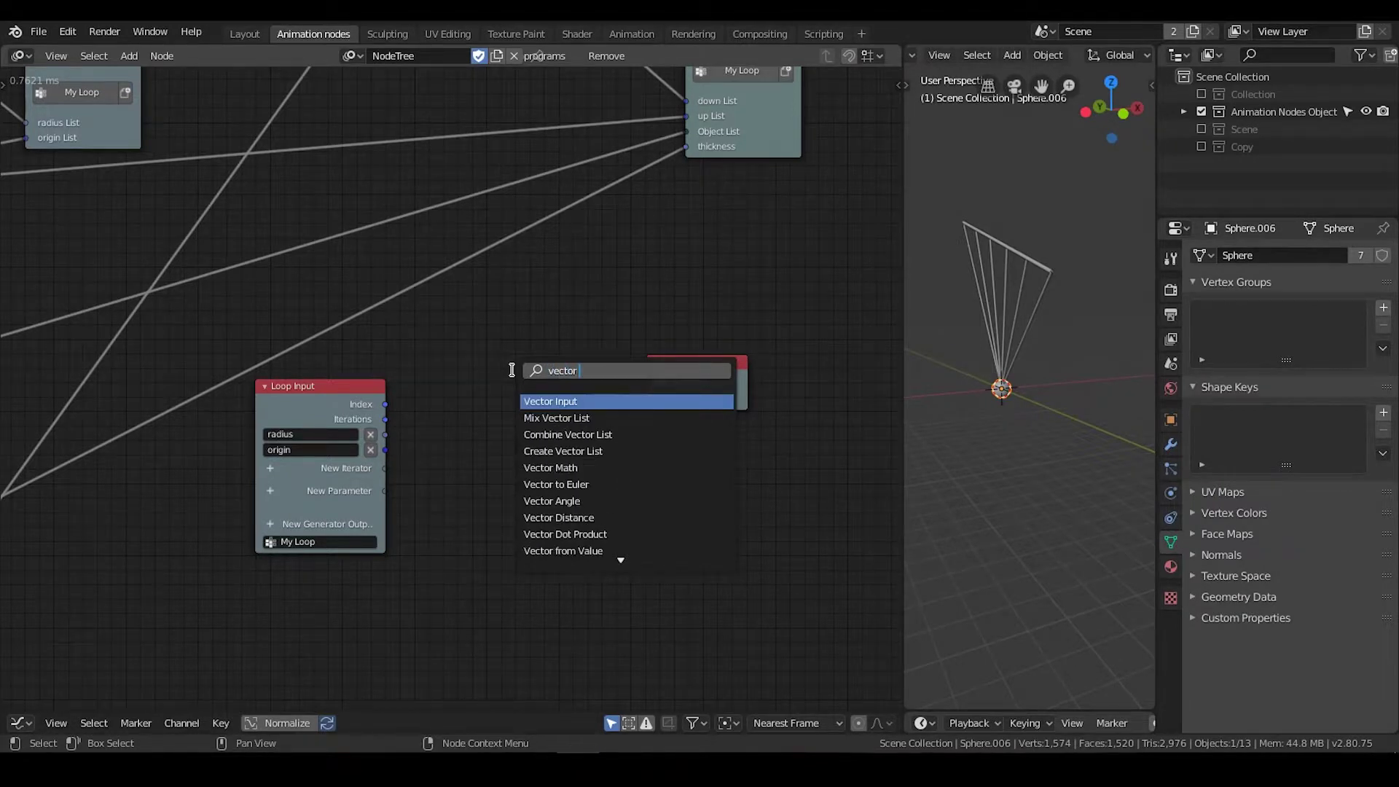
pyautogui.write(' math')
pyautogui.click(546, 401)
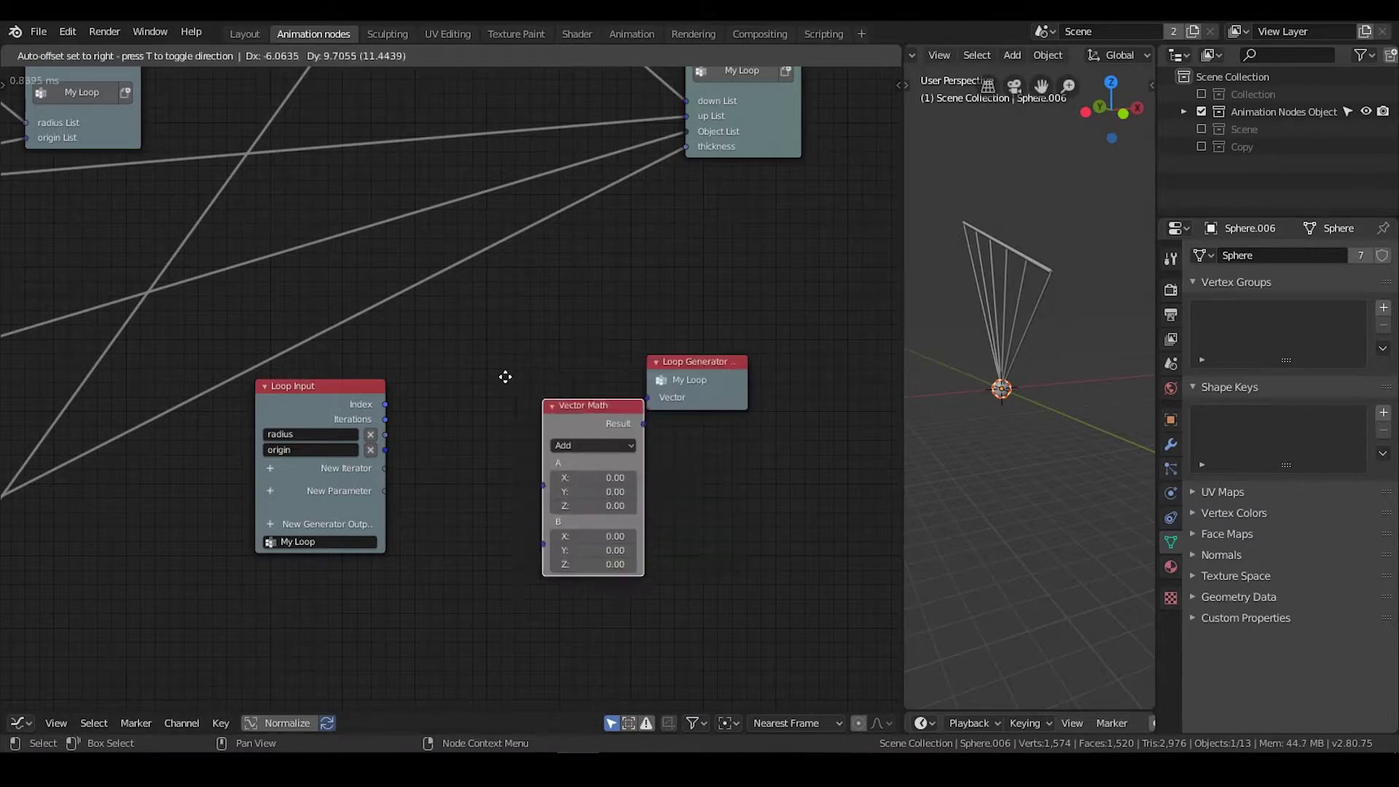
# Step: Connect origin to input A of the Vector Math node, set it to Subtract, and space the nodes apart
pyautogui.moveTo(386, 451); pyautogui.dragTo(481, 438)
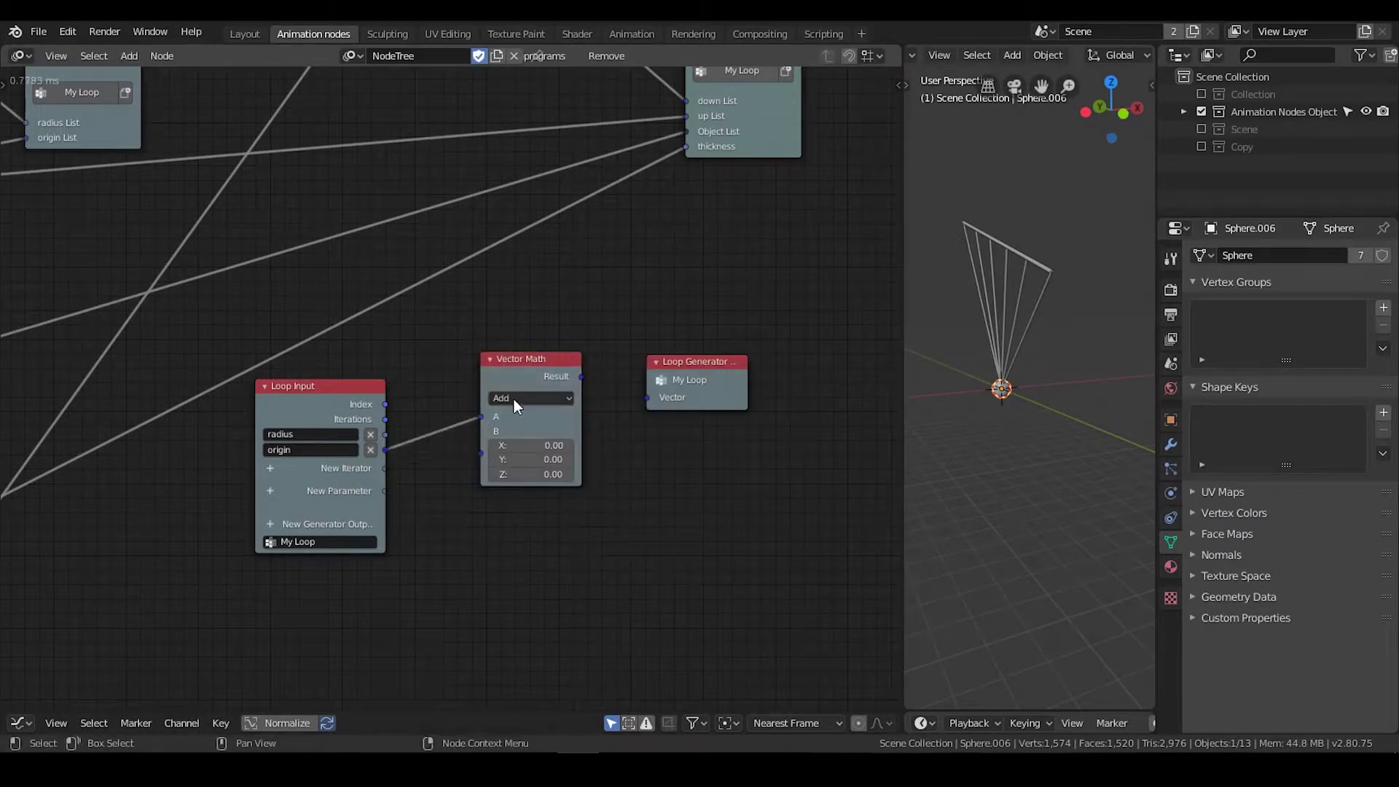
pyautogui.click(515, 398)
pyautogui.click(539, 431)
pyautogui.moveTo(671, 374); pyautogui.dragTo(791, 356)
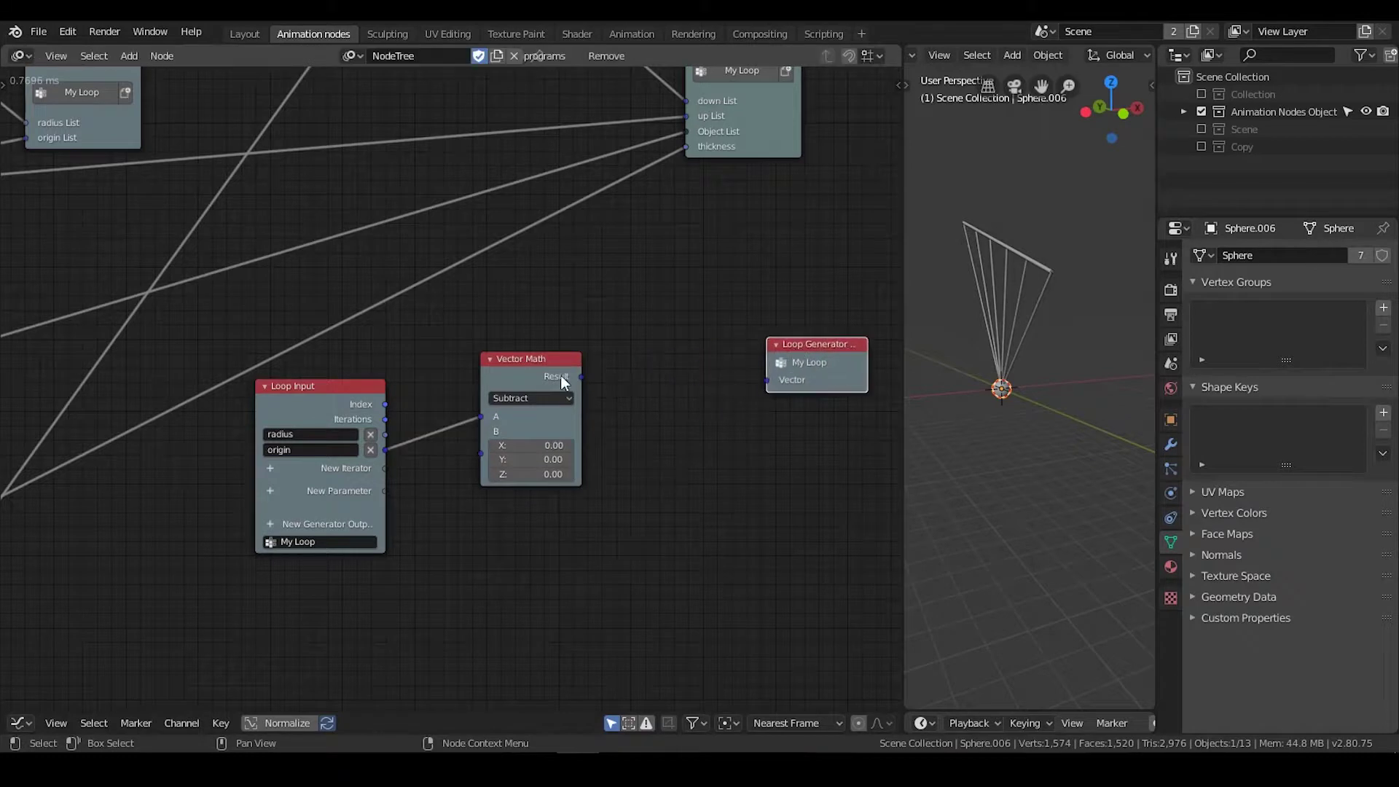
pyautogui.moveTo(561, 375); pyautogui.dragTo(661, 346)
# Step: Feed radius into Vector Math input B through the Z of a Combine Vector node, and connect the Result to the Loop Generator Output
pyautogui.moveTo(391, 434); pyautogui.dragTo(584, 427)
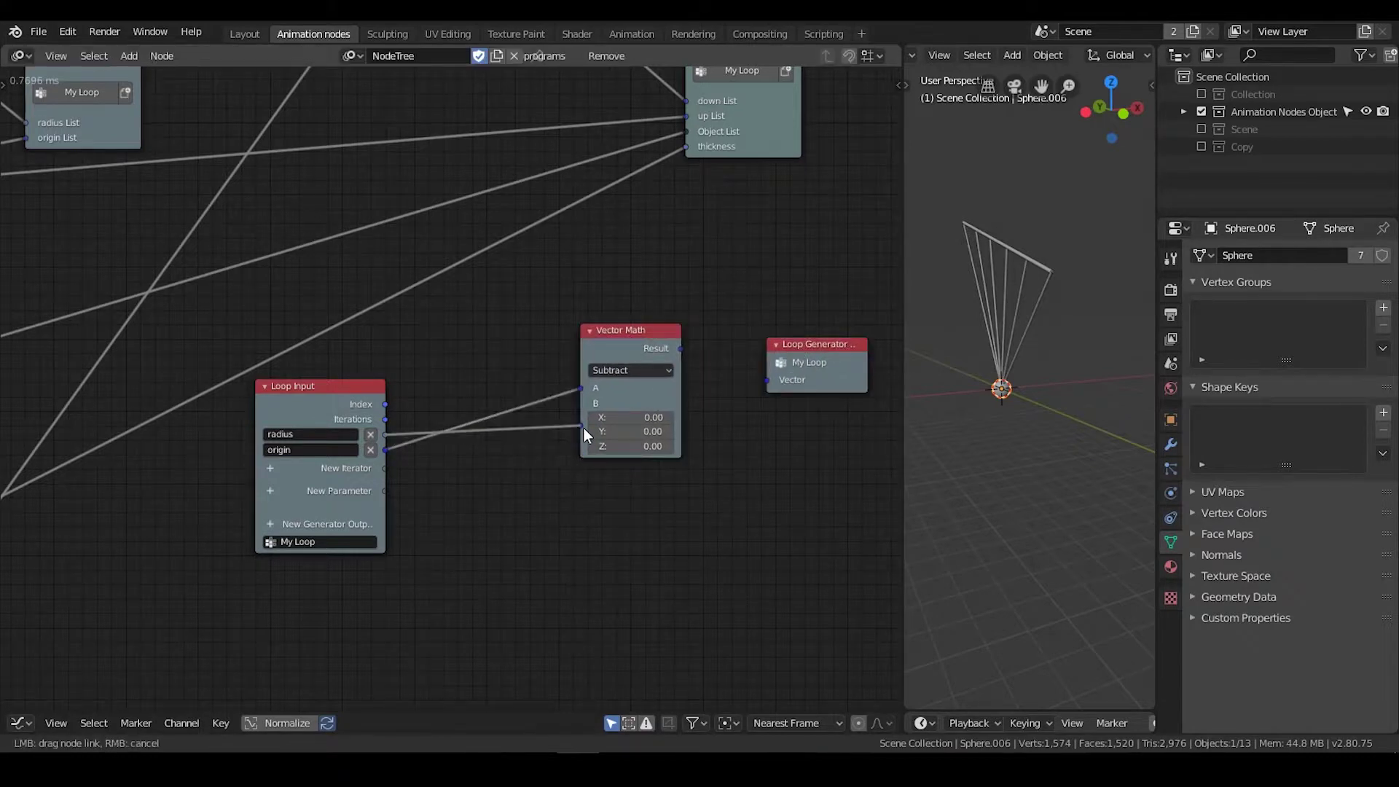
pyautogui.moveTo(476, 398); pyautogui.dragTo(446, 464)
pyautogui.moveTo(679, 357); pyautogui.dragTo(526, 346, button='middle')
pyautogui.moveTo(526, 346); pyautogui.dragTo(616, 366)
pyautogui.moveTo(615, 384); pyautogui.dragTo(609, 365, button='middle')
pyautogui.scroll(-3, 609, 365)
# Step: Rearrange the loop's nodes so that Combine Vector sits between the Loop Input and the Vector Math node
pyautogui.moveTo(693, 248); pyautogui.dragTo(359, 467)
pyautogui.press('g')
pyautogui.click(679, 445)
pyautogui.moveTo(243, 326); pyautogui.dragTo(227, 358)
pyautogui.click(612, 306)
pyautogui.moveTo(611, 311); pyautogui.dragTo(568, 411)
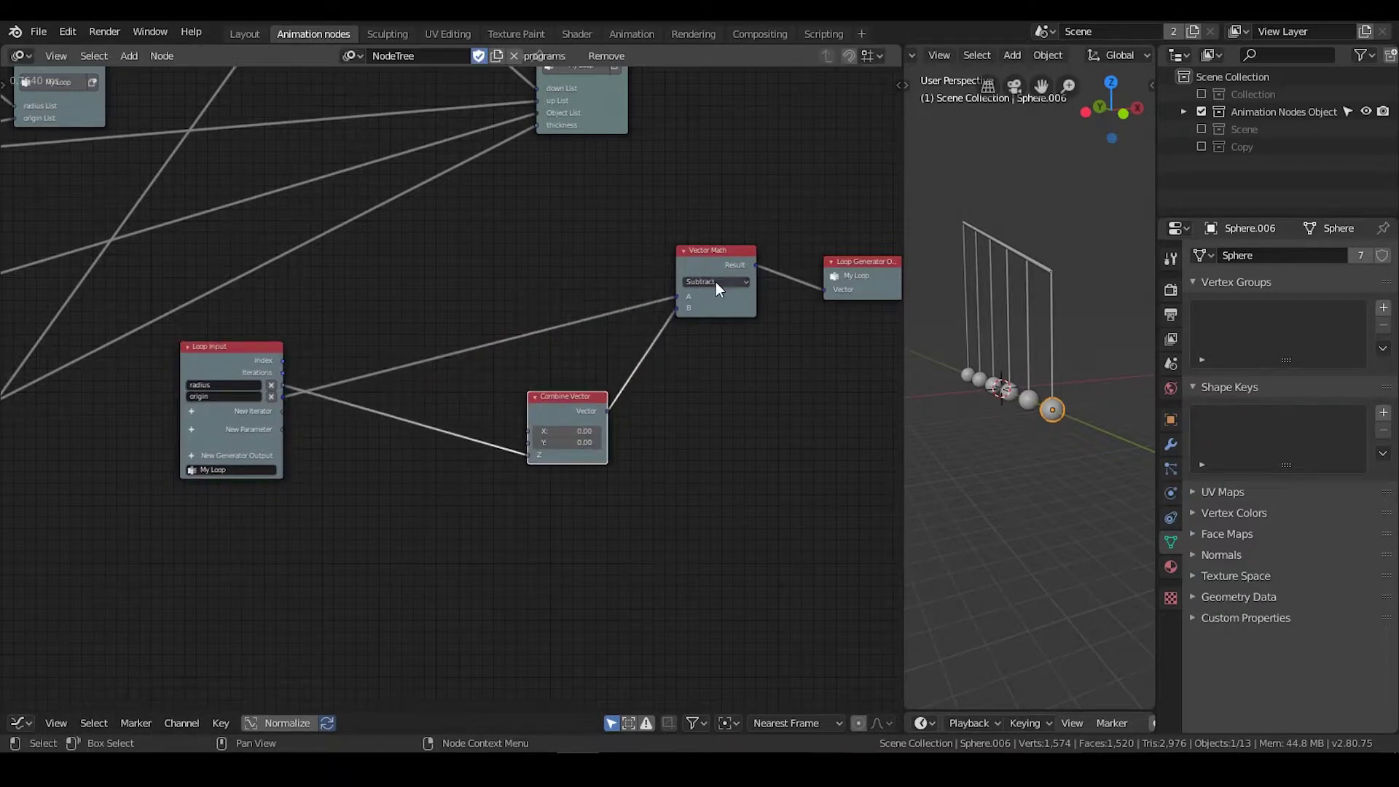
# Step: Shift the Subtract node slightly down and add a Float Math node below the link between Loop Input and Combine Vector
pyautogui.moveTo(712, 258); pyautogui.dragTo(711, 279)
pyautogui.scroll(-2, 988, 374)
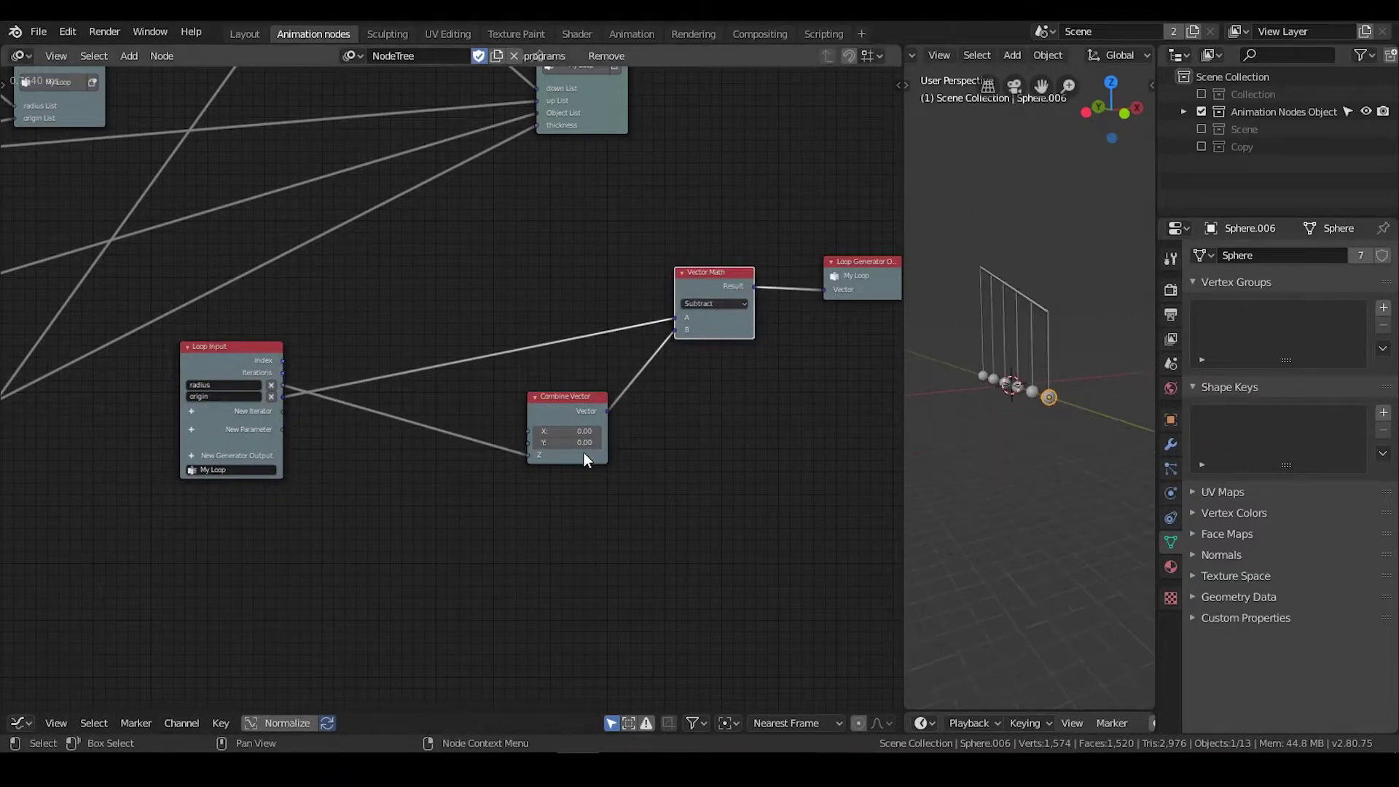
pyautogui.scroll(3, 642, 385)
pyautogui.moveTo(584, 453); pyautogui.dragTo(635, 386, button='middle')
pyautogui.hotkey('ctrl', 'a')
pyautogui.write('flaot')
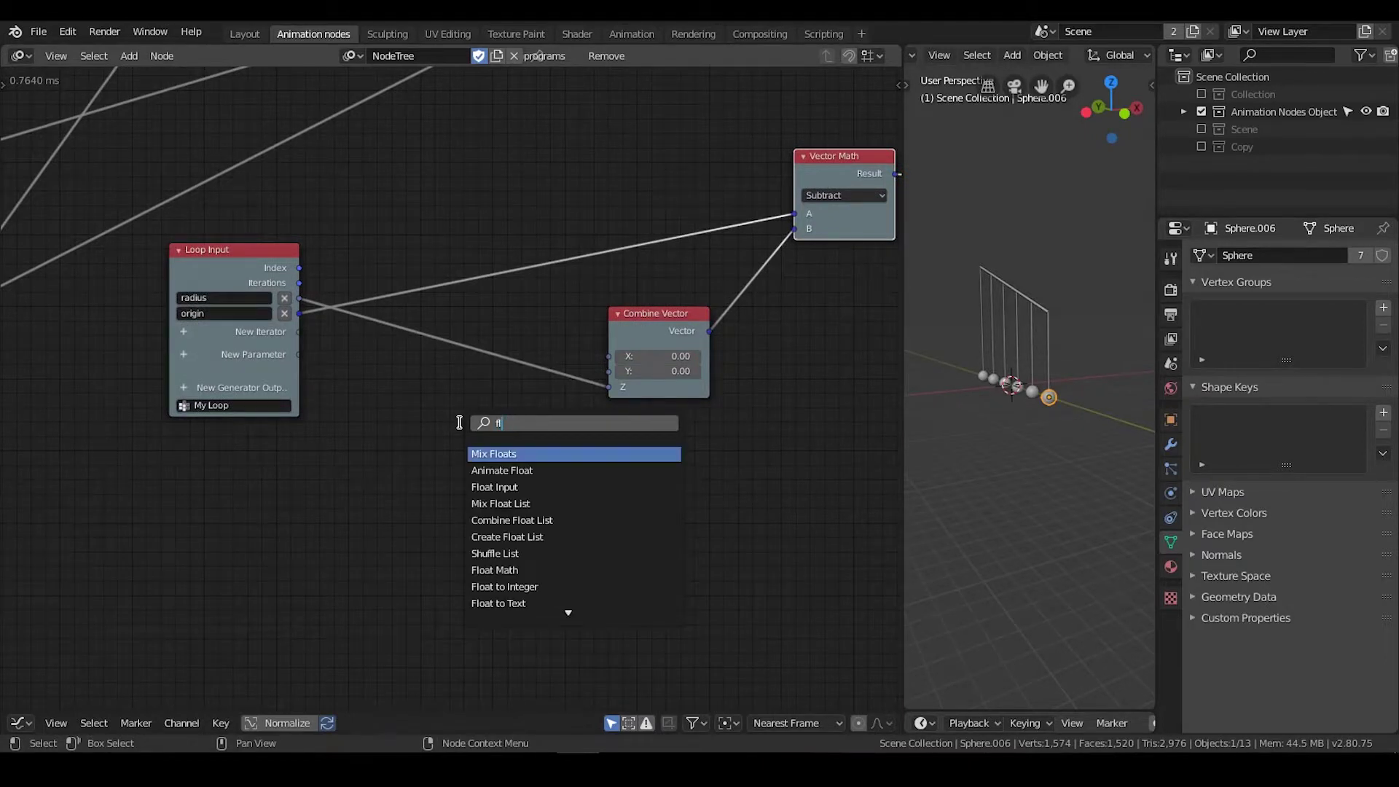
pyautogui.press('BackSpace')
pyautogui.press('BackSpace')
pyautogui.press('BackSpace')
pyautogui.write('oat math')
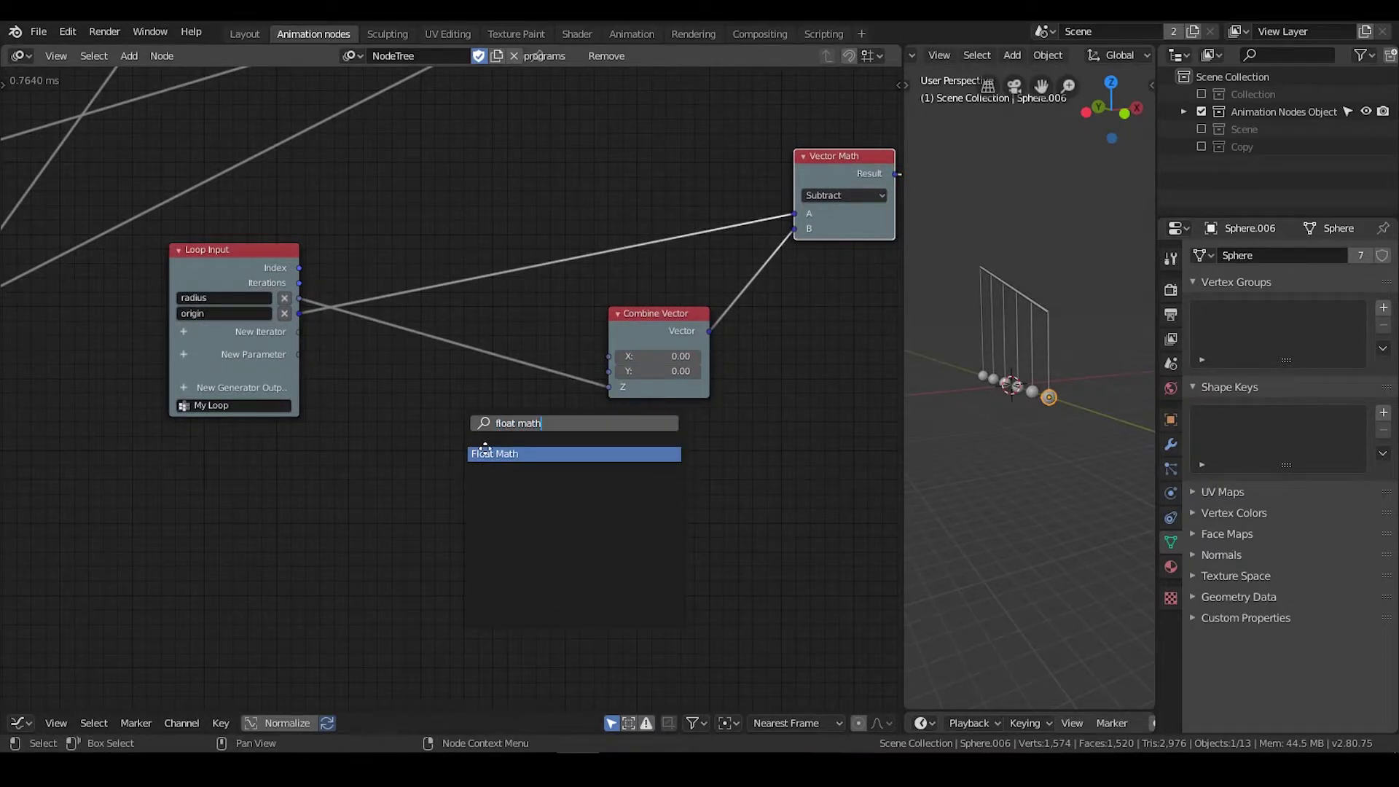
pyautogui.click(485, 449)
pyautogui.click(415, 412)
# Step: Duplicate the Float Math node below the original, setting the upper one to Sin and the lower one to Cos
pyautogui.hotkey('shift', 'd')
pyautogui.click(417, 546)
pyautogui.moveTo(457, 537); pyautogui.dragTo(499, 438, button='middle')
pyautogui.scroll(2, 499, 437)
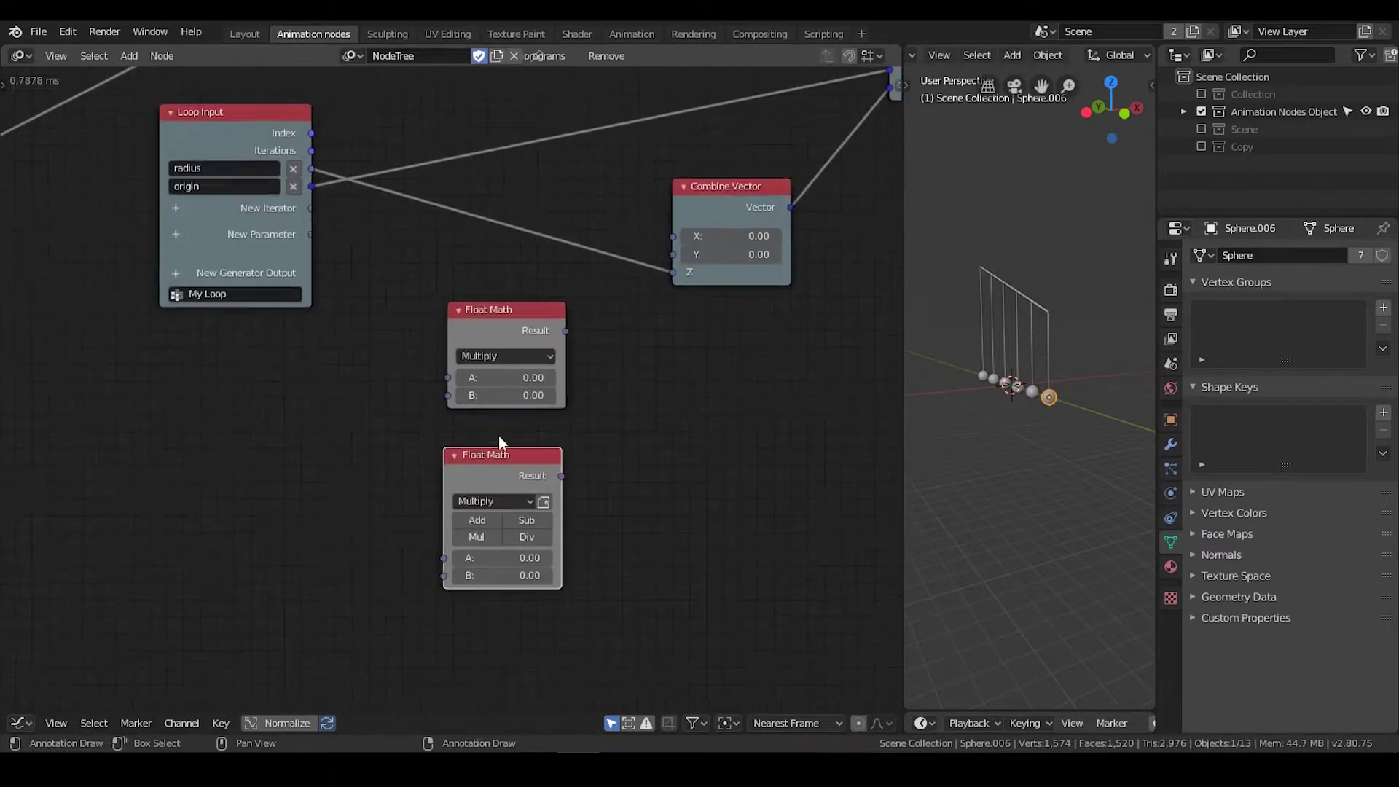
pyautogui.click(506, 355)
pyautogui.click(501, 453)
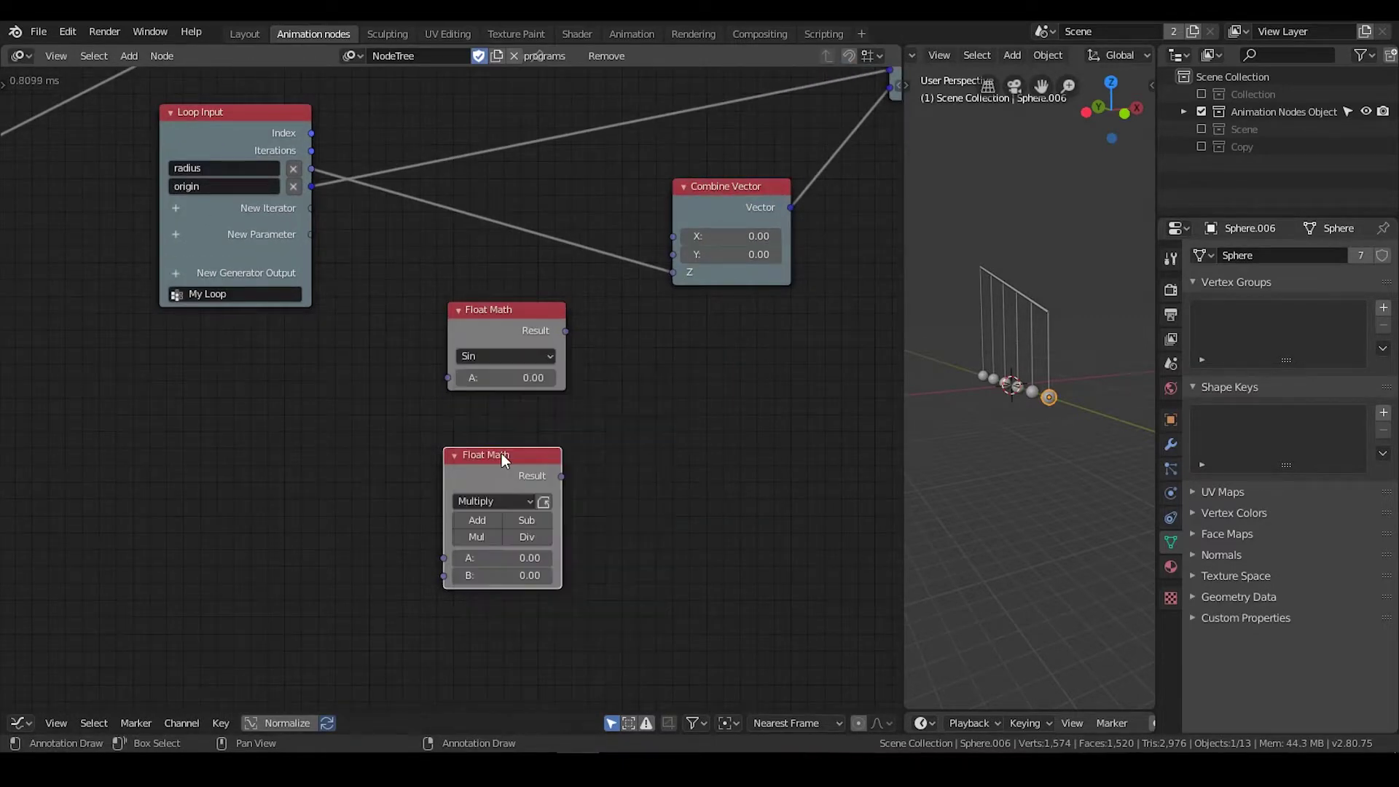
pyautogui.click(505, 503)
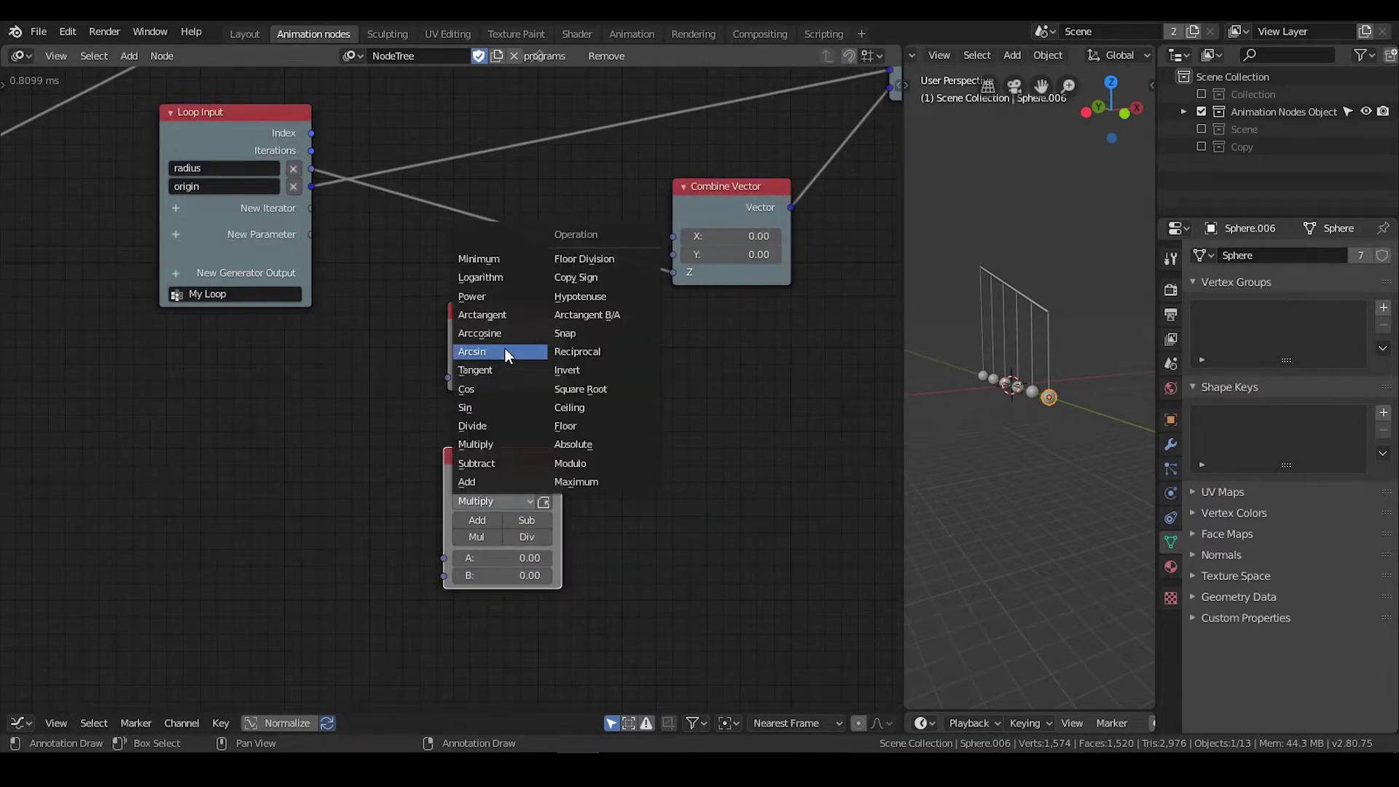
pyautogui.click(498, 389)
pyautogui.keyDown('ctrl'); pyautogui.hscroll(-2, 437, 405); pyautogui.keyUp('ctrl')
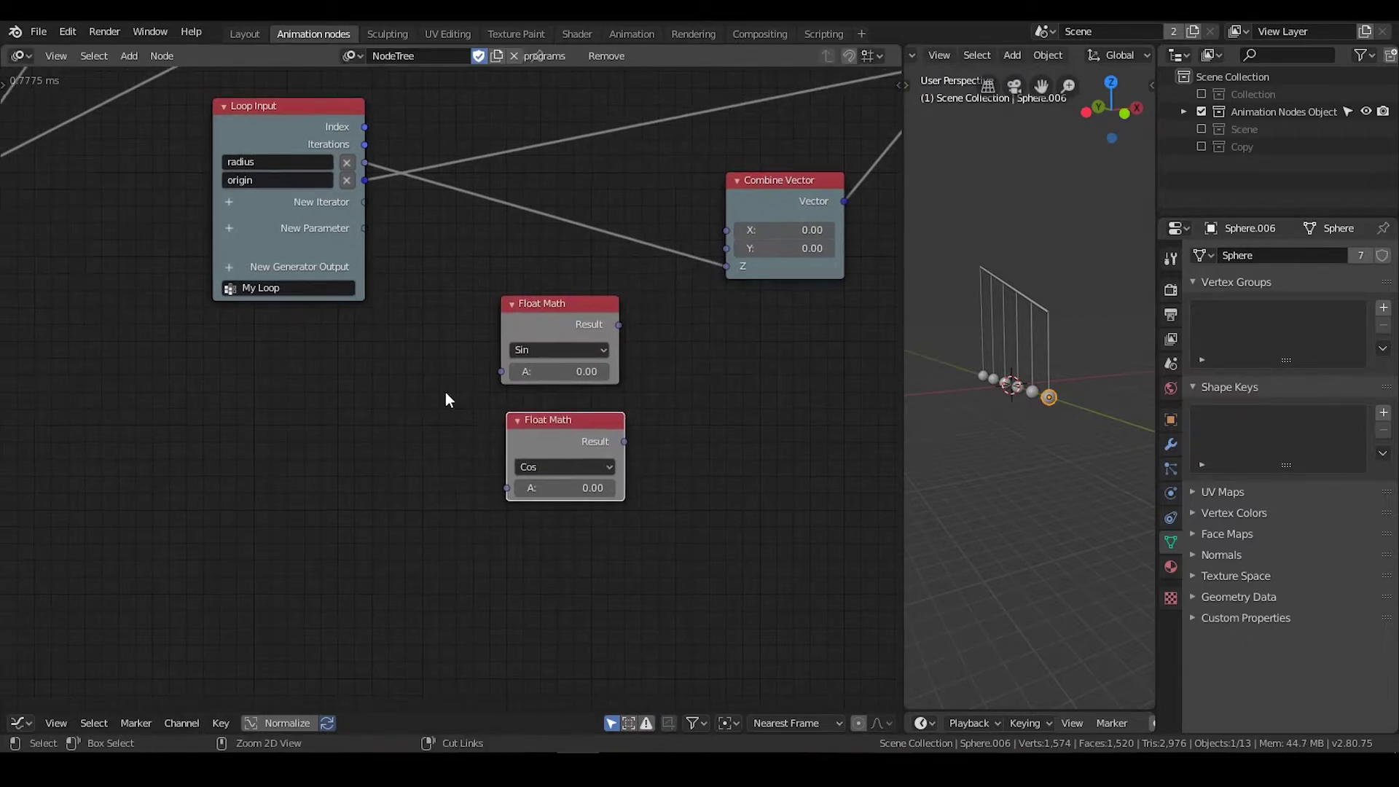
# Step: Add a Time Info node and connect its Frame output to input A of both the Sin and Cos nodes
pyautogui.hotkey('ctrl', 'a')
pyautogui.write('time')
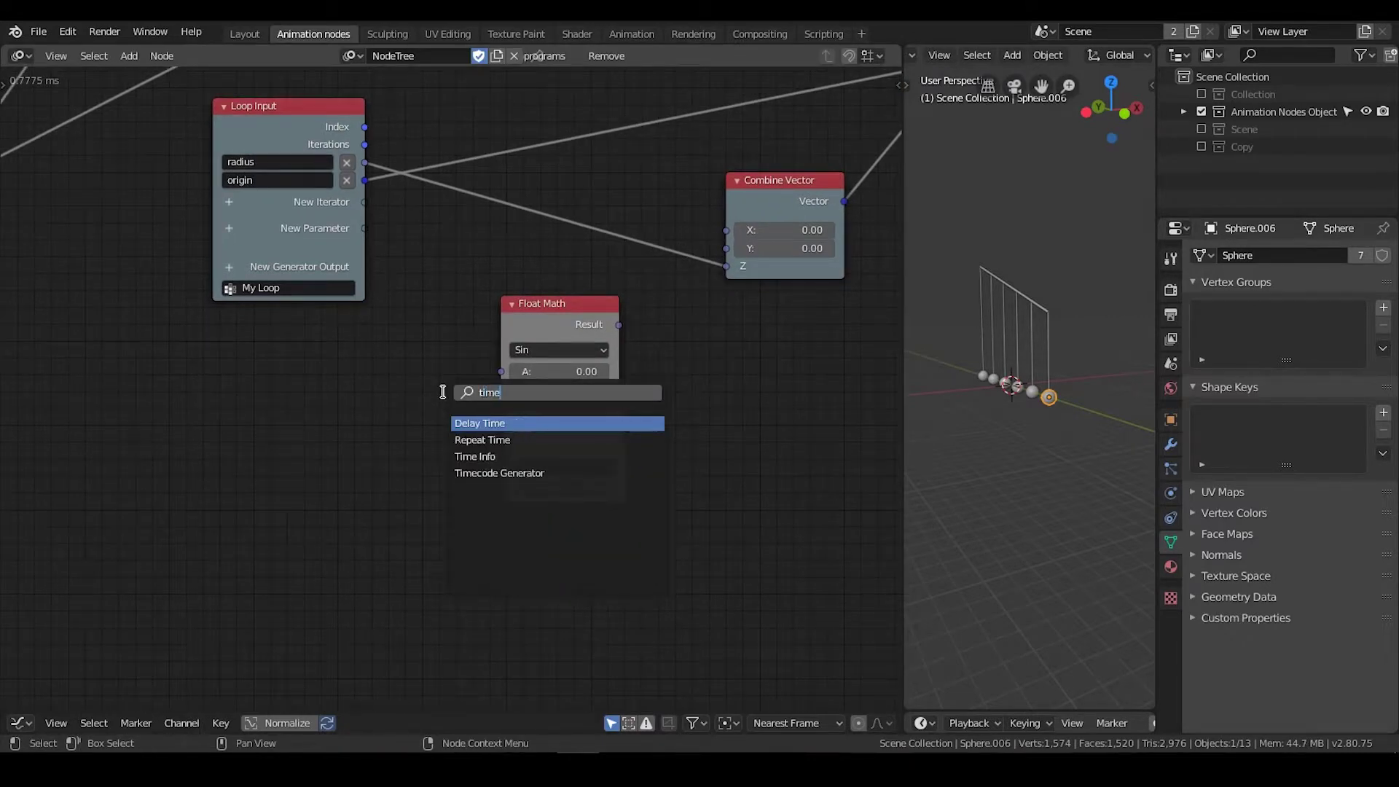
pyautogui.click(487, 454)
pyautogui.click(283, 378)
pyautogui.moveTo(417, 405)
pyautogui.mouseDown()
pyautogui.moveTo(500, 369)
pyautogui.moveTo(520, 492)
pyautogui.mouseUp()
pyautogui.moveTo(558, 437); pyautogui.dragTo(554, 426)
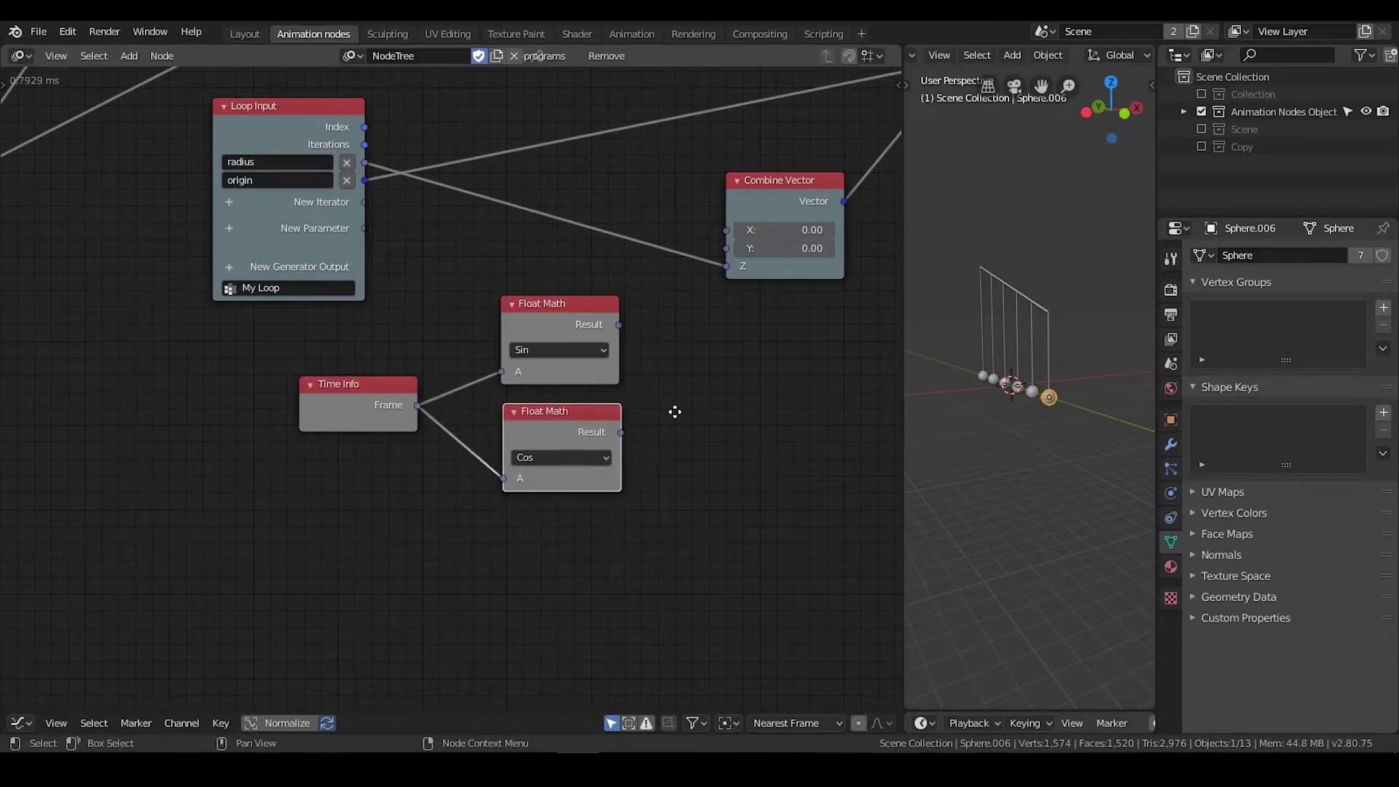
# Step: Connect the Sin result to X and the Cos result to Z of the Combine Vector node
pyautogui.moveTo(675, 413); pyautogui.dragTo(516, 486, button='middle')
pyautogui.moveTo(461, 398); pyautogui.dragTo(447, 346)
pyautogui.moveTo(539, 339); pyautogui.dragTo(566, 304)
pyautogui.moveTo(464, 505); pyautogui.dragTo(572, 339)
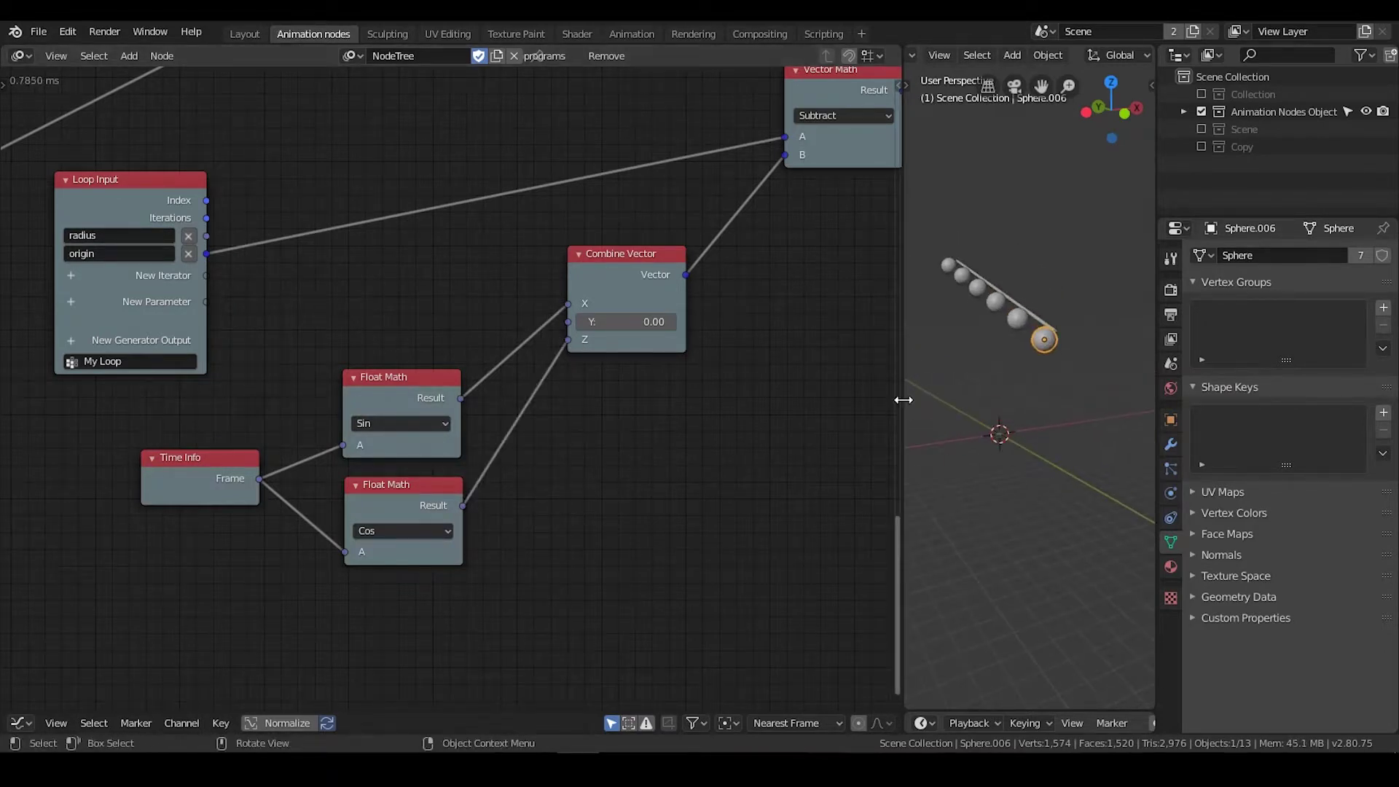
# Step: Enlarge the 3D viewport, play the animation to check the spheres' motion, and return to frame 1
pyautogui.moveTo(904, 400); pyautogui.dragTo(589, 446)
pyautogui.moveTo(888, 381)
pyautogui.mouseDown(button='middle')
pyautogui.moveTo(863, 384)
pyautogui.moveTo(885, 381)
pyautogui.mouseUp(button='middle')
pyautogui.click(859, 722)
pyautogui.click(906, 724)
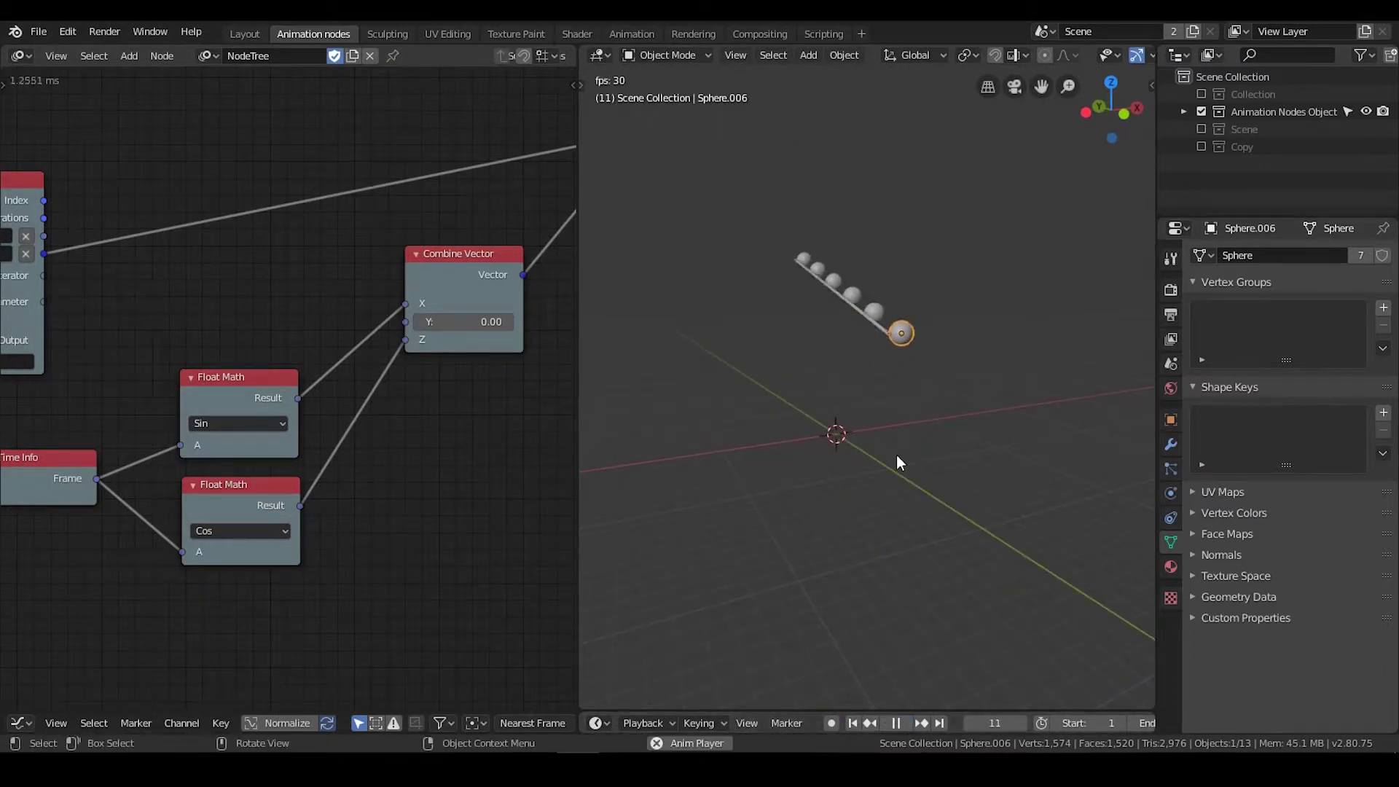
pyautogui.click(895, 723)
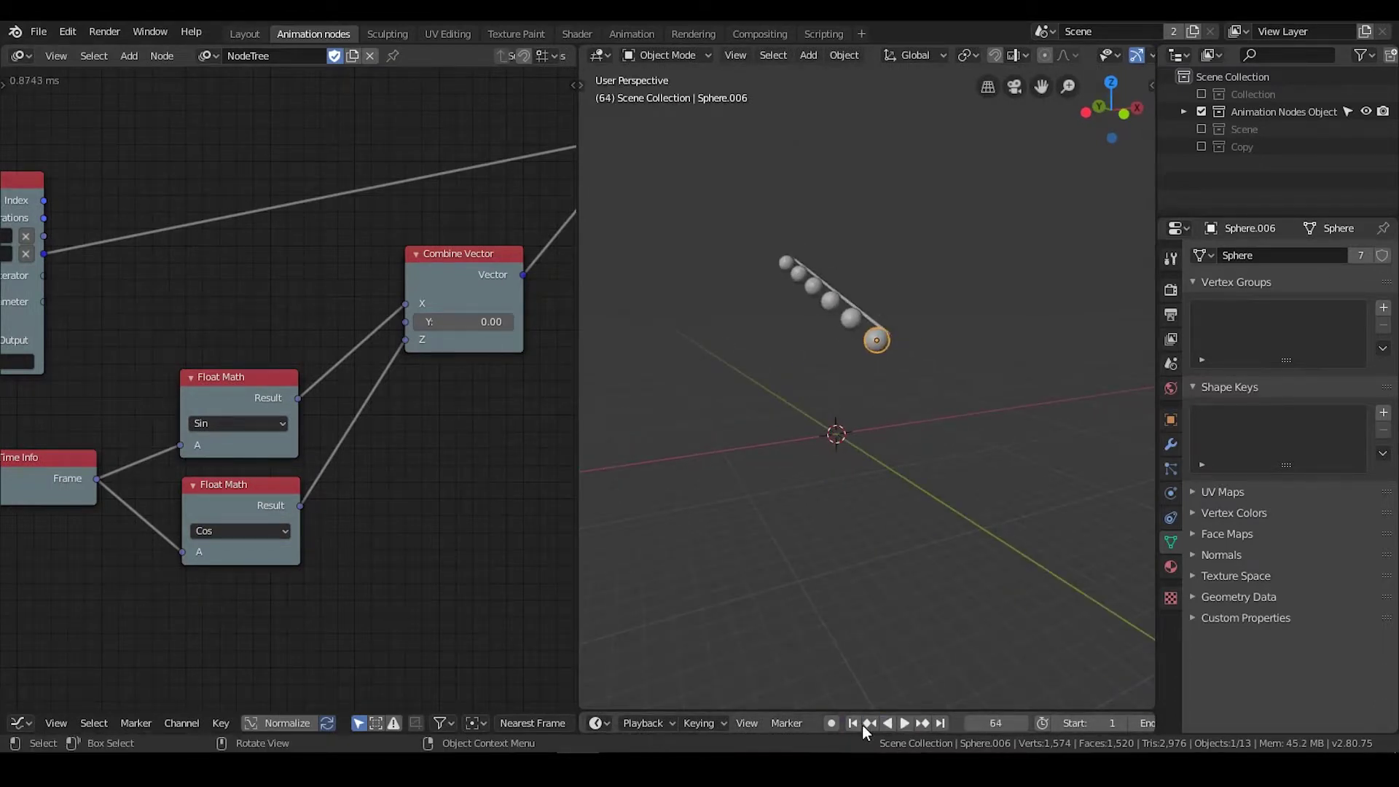
pyautogui.click(853, 723)
pyautogui.moveTo(893, 370); pyautogui.dragTo(866, 377, button='middle')
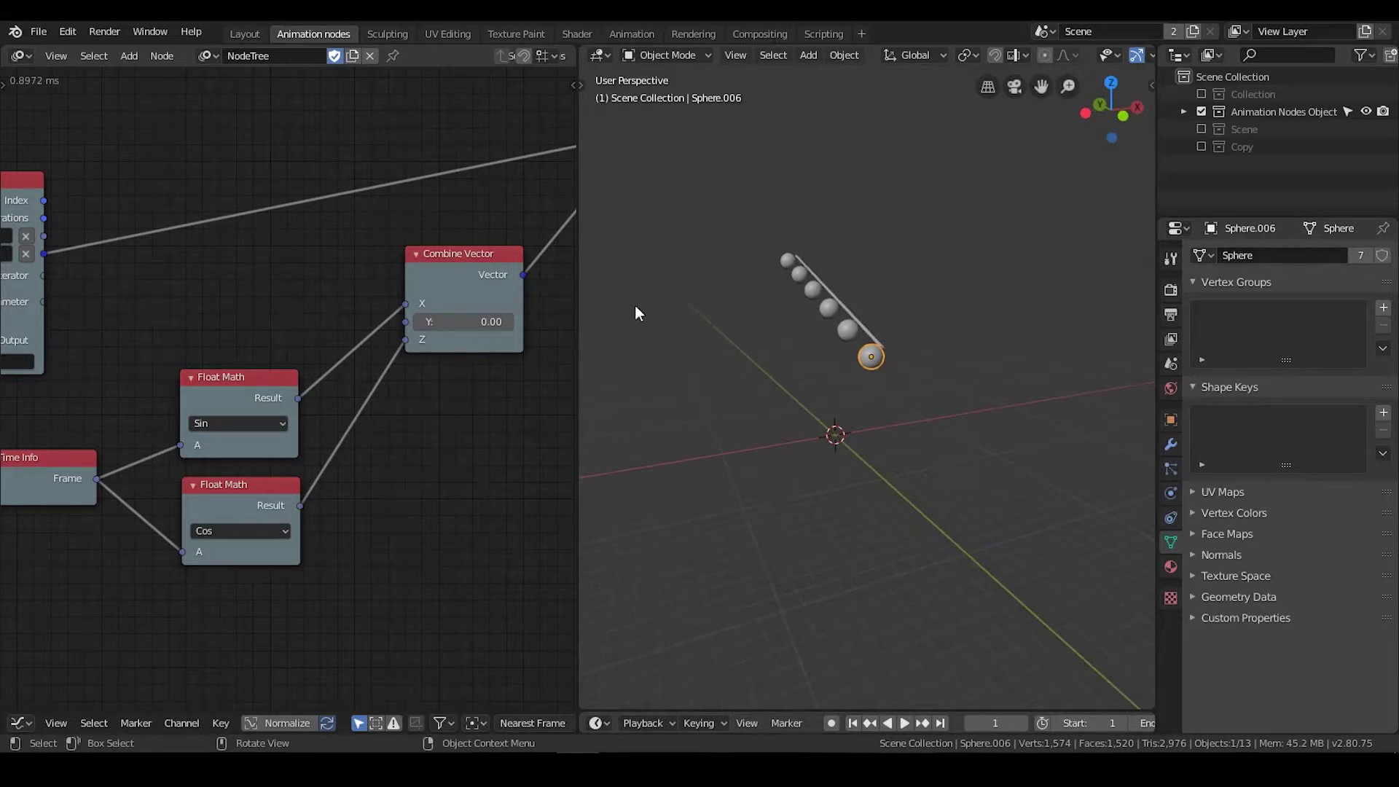
# Step: Widen the node editor and move the Time Info, Float Math and Combine Vector nodes down, away from the Vector Math node
pyautogui.moveTo(577, 294); pyautogui.dragTo(726, 314)
pyautogui.moveTo(615, 334); pyautogui.dragTo(592, 350, button='middle')
pyautogui.moveTo(488, 324); pyautogui.dragTo(456, 400)
pyautogui.moveTo(506, 349); pyautogui.dragTo(612, 297, button='middle')
pyautogui.scroll(-1, 572, 322)
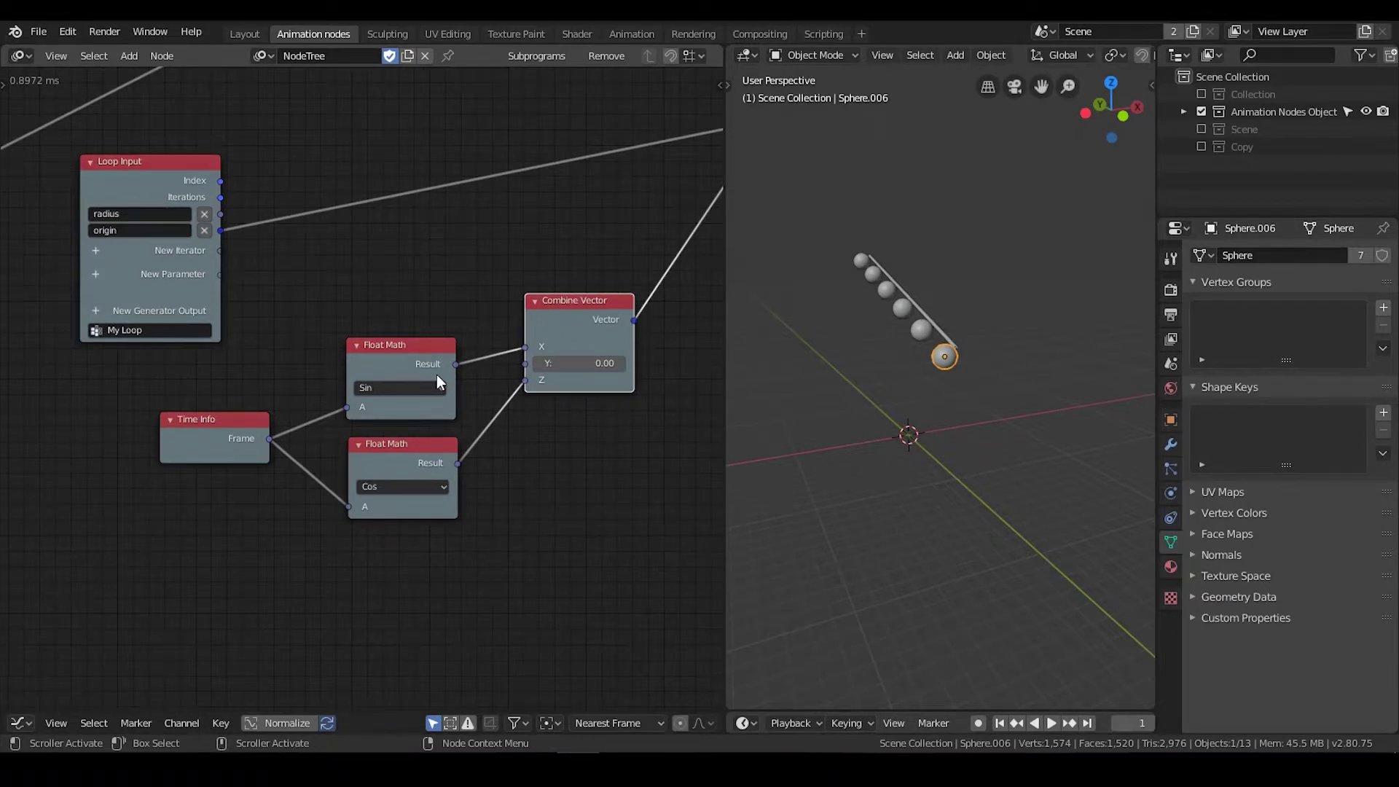
pyautogui.moveTo(602, 280); pyautogui.dragTo(212, 613)
pyautogui.press('g')
pyautogui.click(37, 102)
pyautogui.click(378, 160)
# Step: Insert a Vector Math node between Combine Vector and the Subtract node, with the combined vector feeding its input B
pyautogui.hotkey('ctrl', 'a')
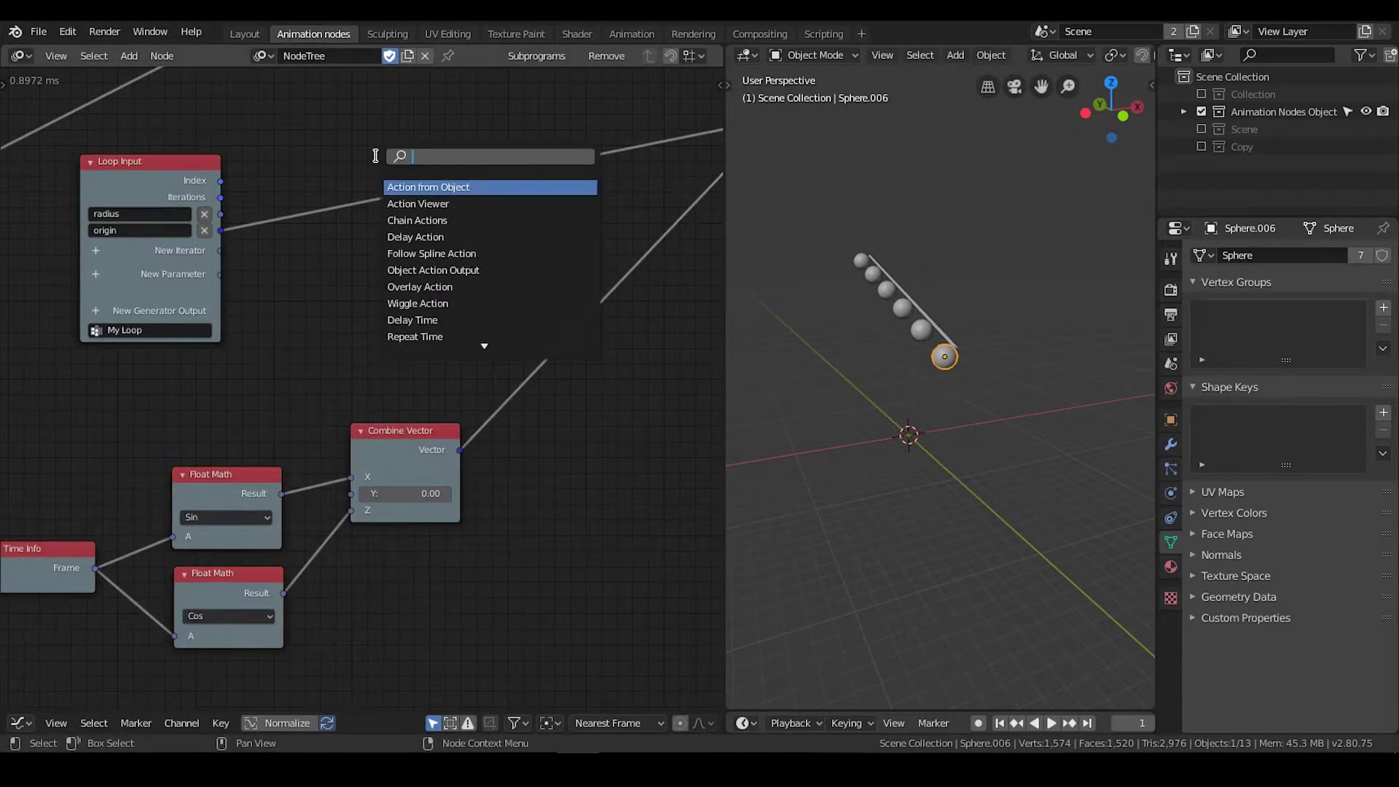
pyautogui.write('vector math')
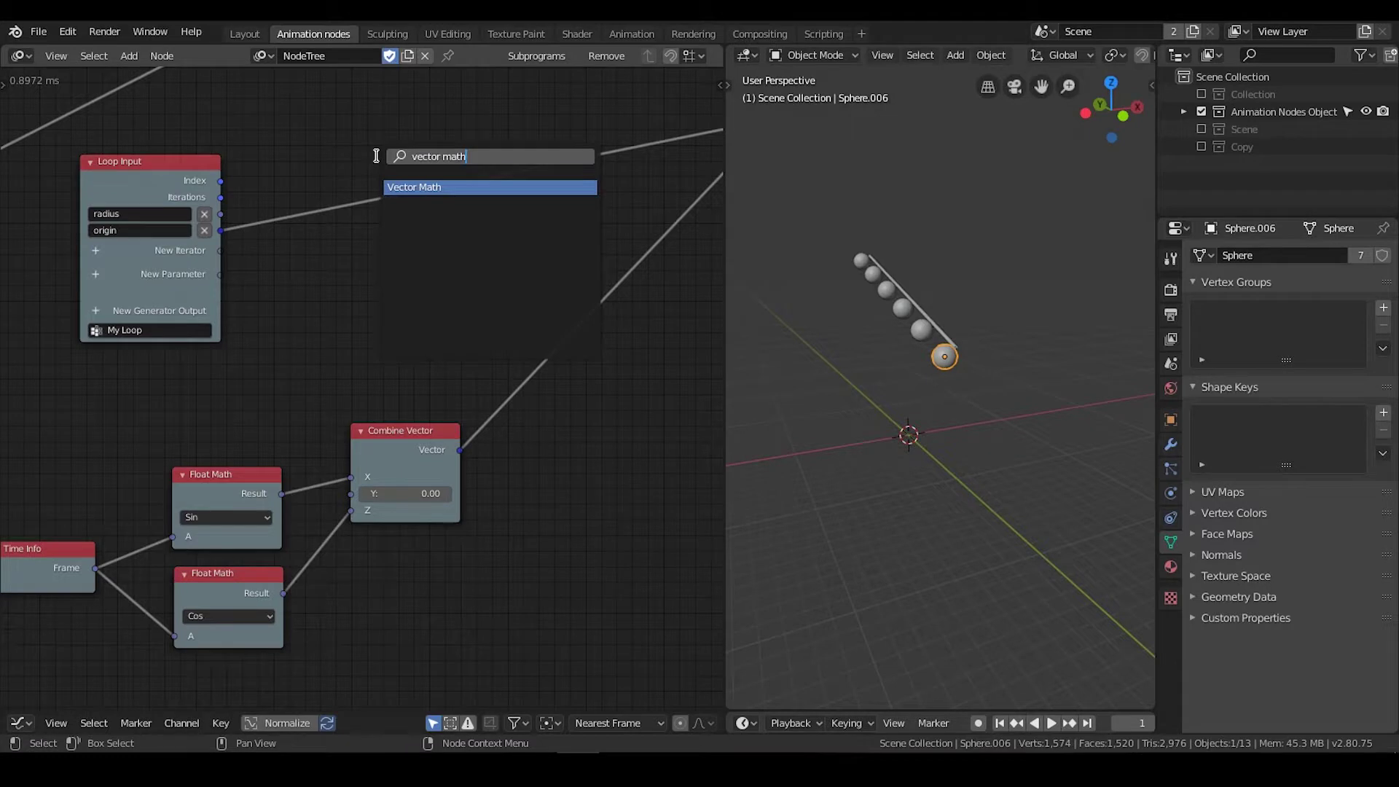
pyautogui.press('Return')
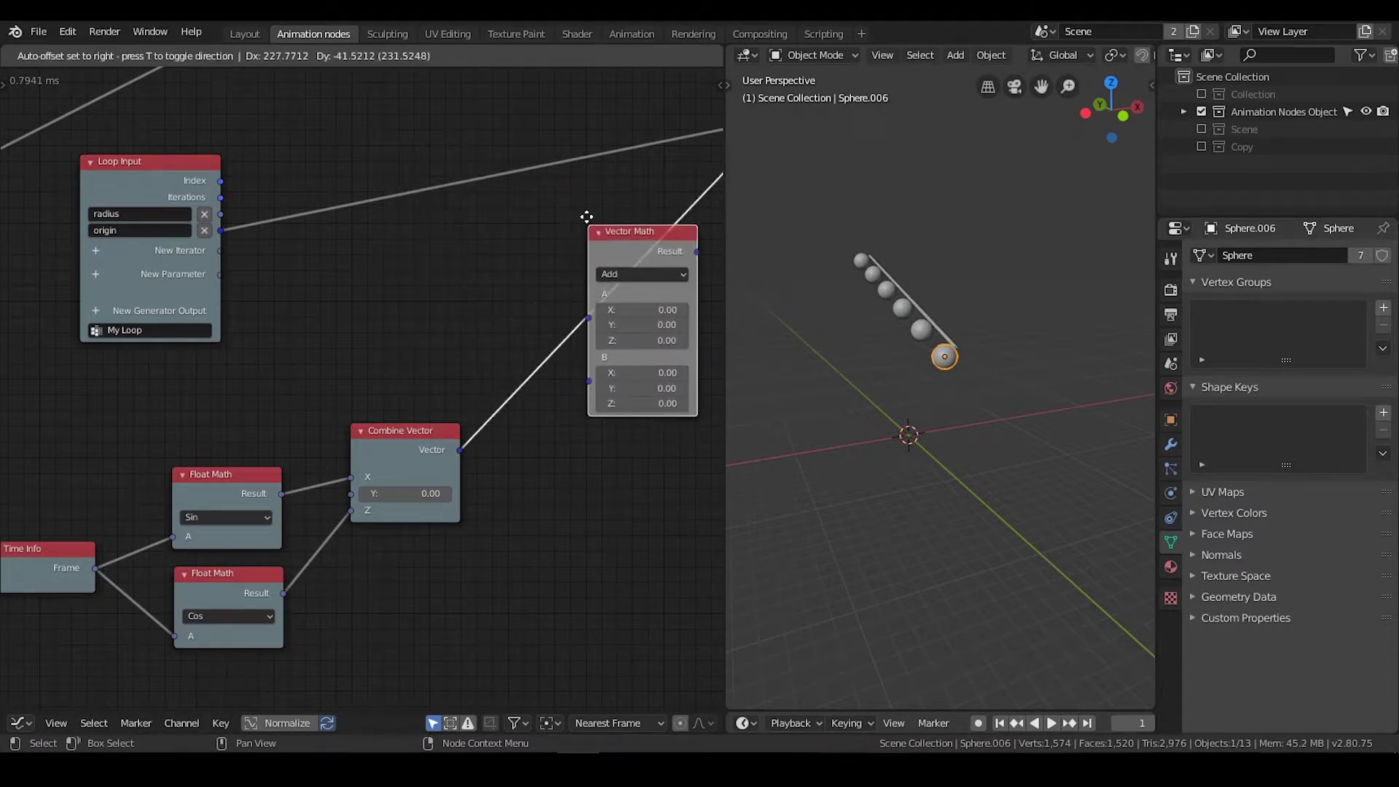
pyautogui.click(588, 220)
pyautogui.moveTo(584, 279); pyautogui.dragTo(589, 323)
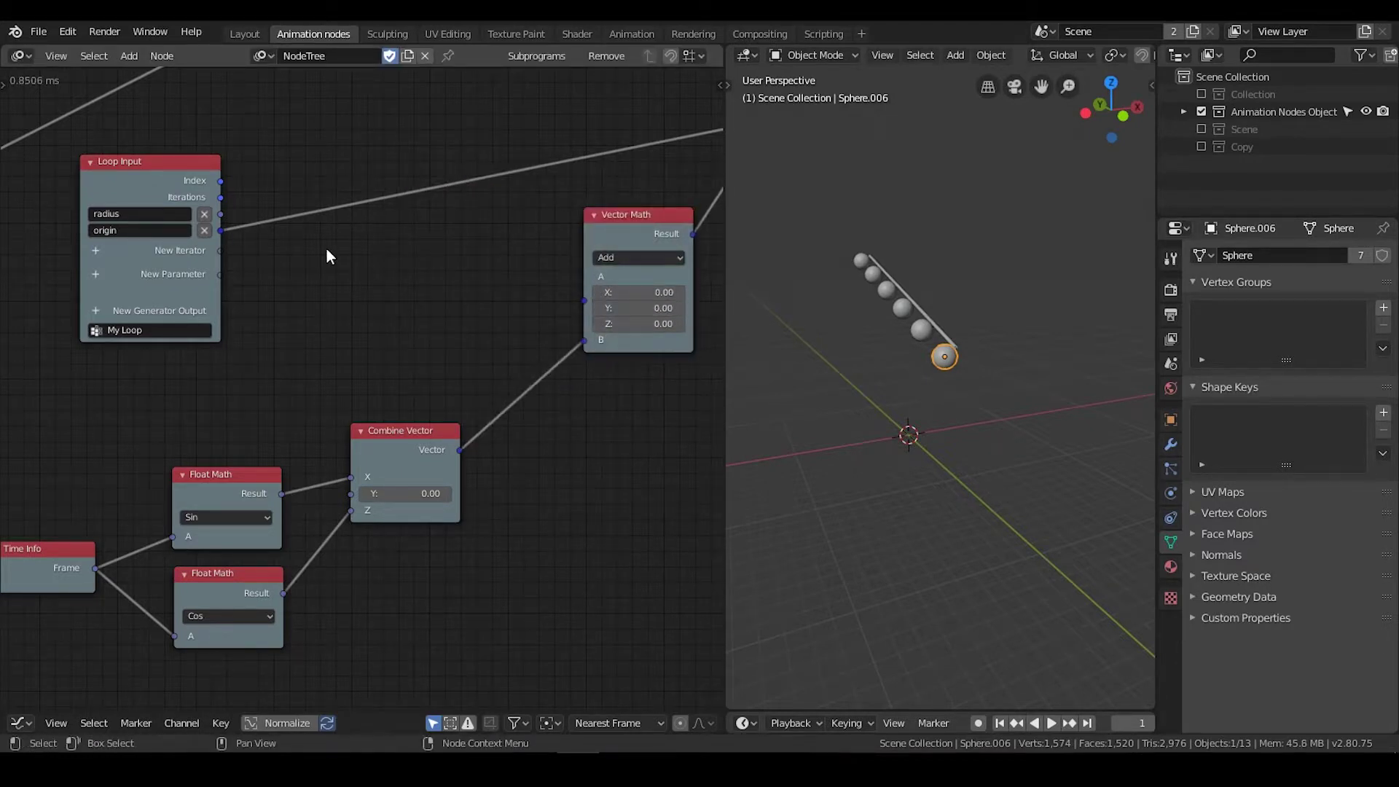
# Step: Feed radius through a new Vector from Value node into input A of the new Vector Math node
pyautogui.hotkey('ctrl', 'a')
pyautogui.write('vector from')
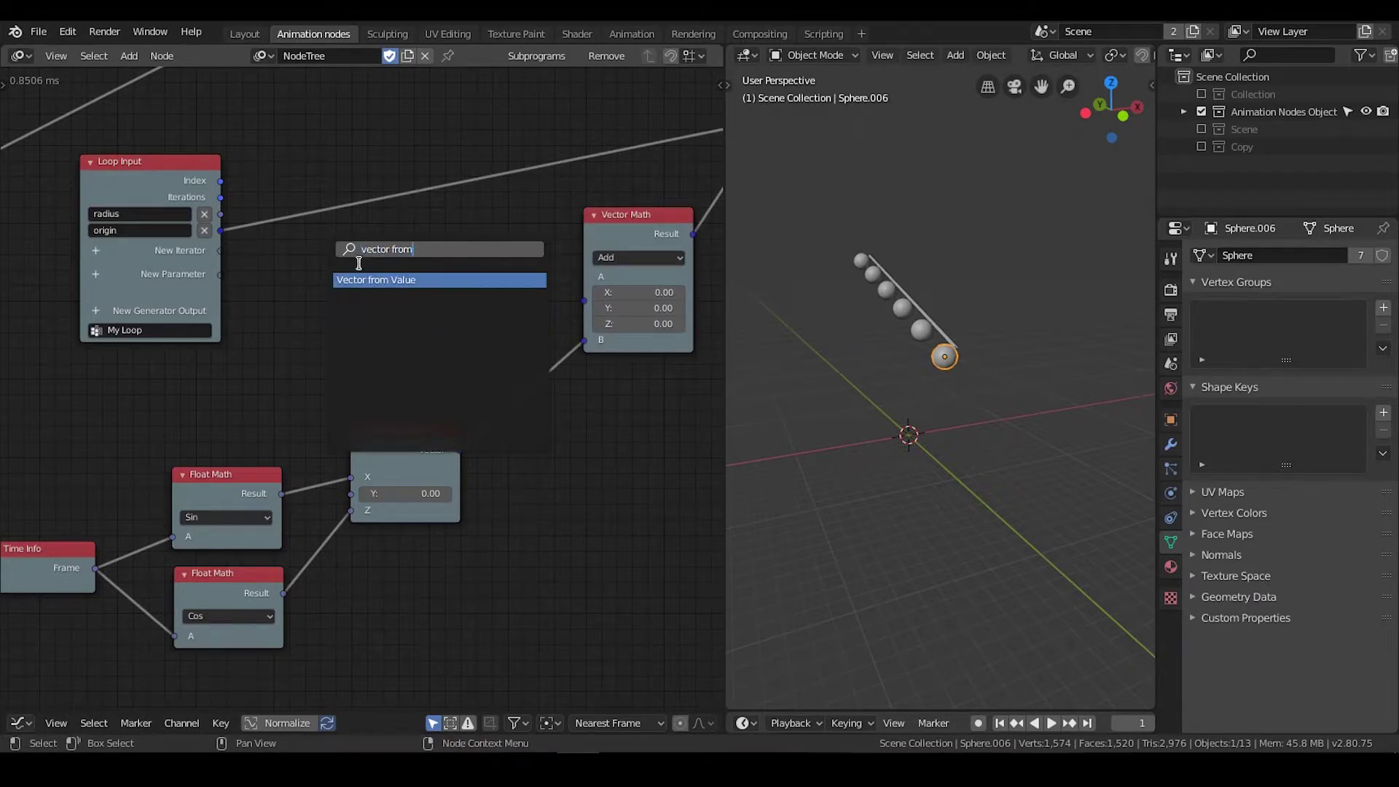
pyautogui.press('Return')
pyautogui.click(397, 199)
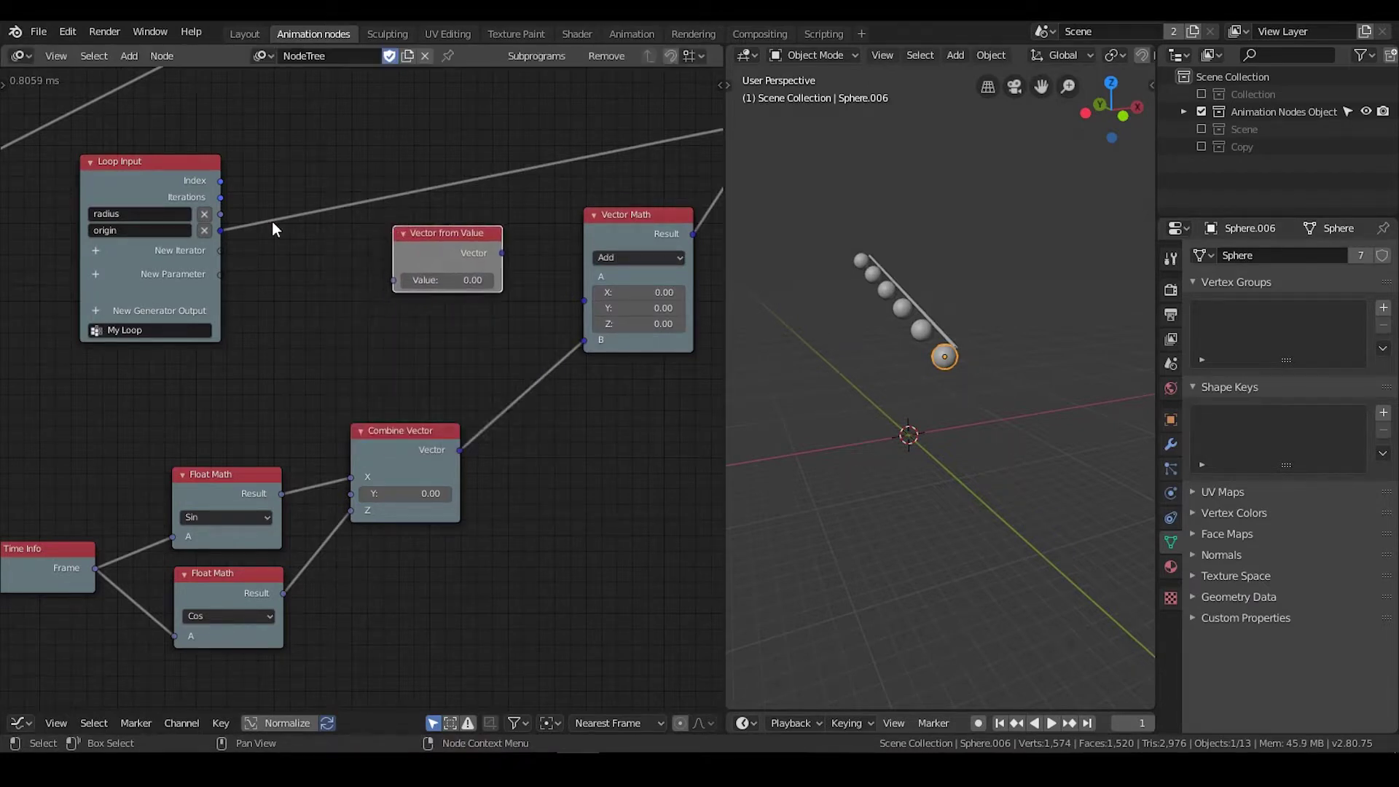
pyautogui.moveTo(220, 213); pyautogui.dragTo(402, 279)
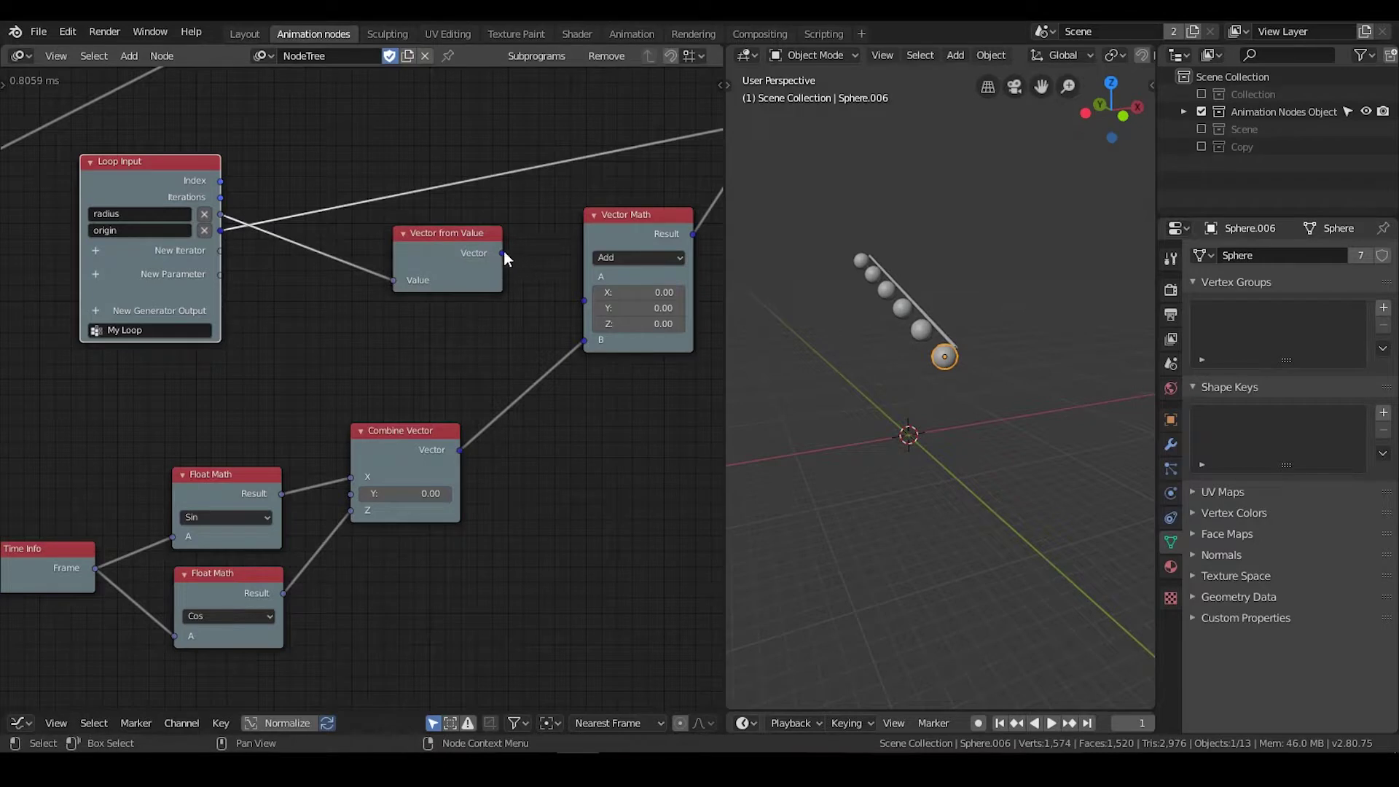
pyautogui.moveTo(503, 253); pyautogui.dragTo(595, 299)
pyautogui.moveTo(526, 357); pyautogui.dragTo(546, 294, button='middle')
# Step: Play the animation to check how the spheres move with the radius added to the sine and cosine vector
pyautogui.moveTo(787, 419); pyautogui.dragTo(783, 400, button='middle')
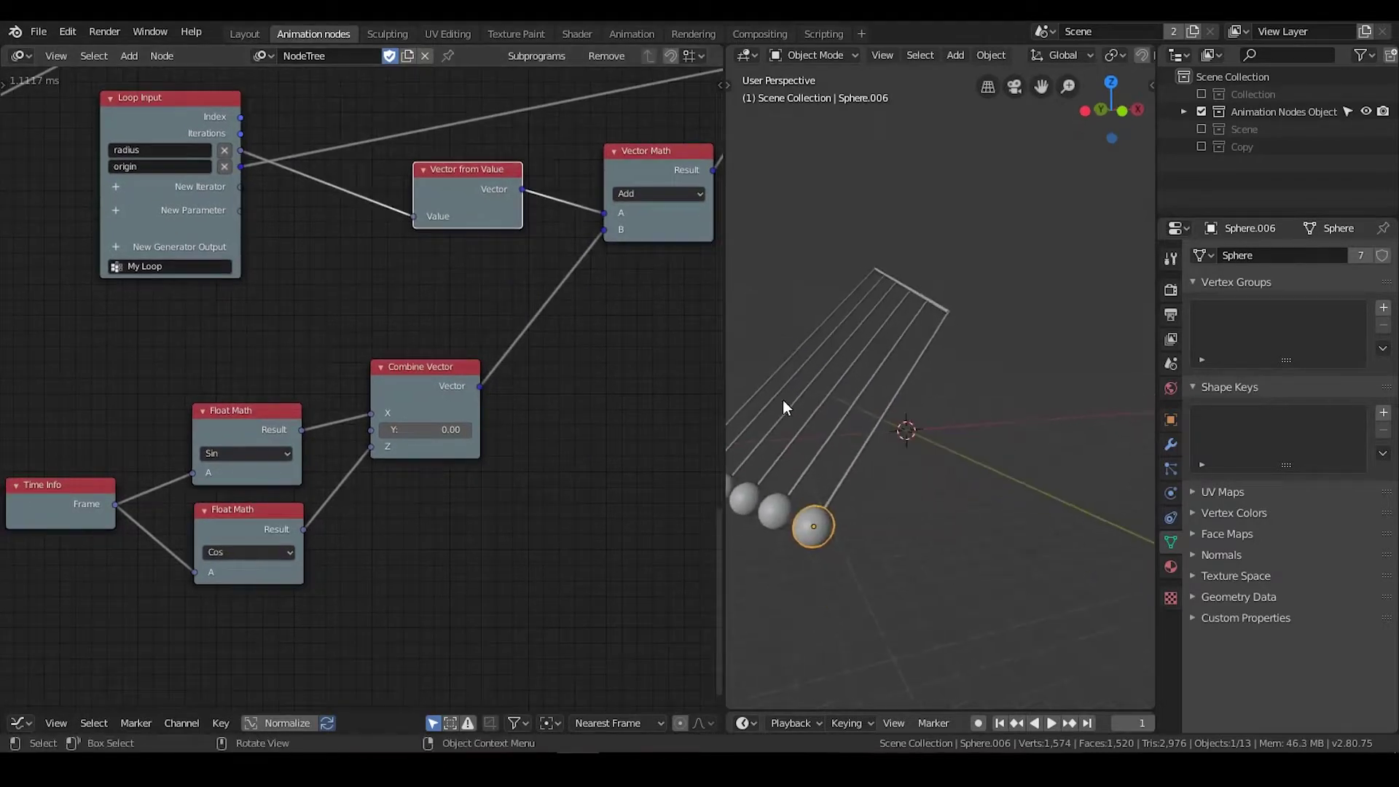
pyautogui.scroll(-5, 782, 400)
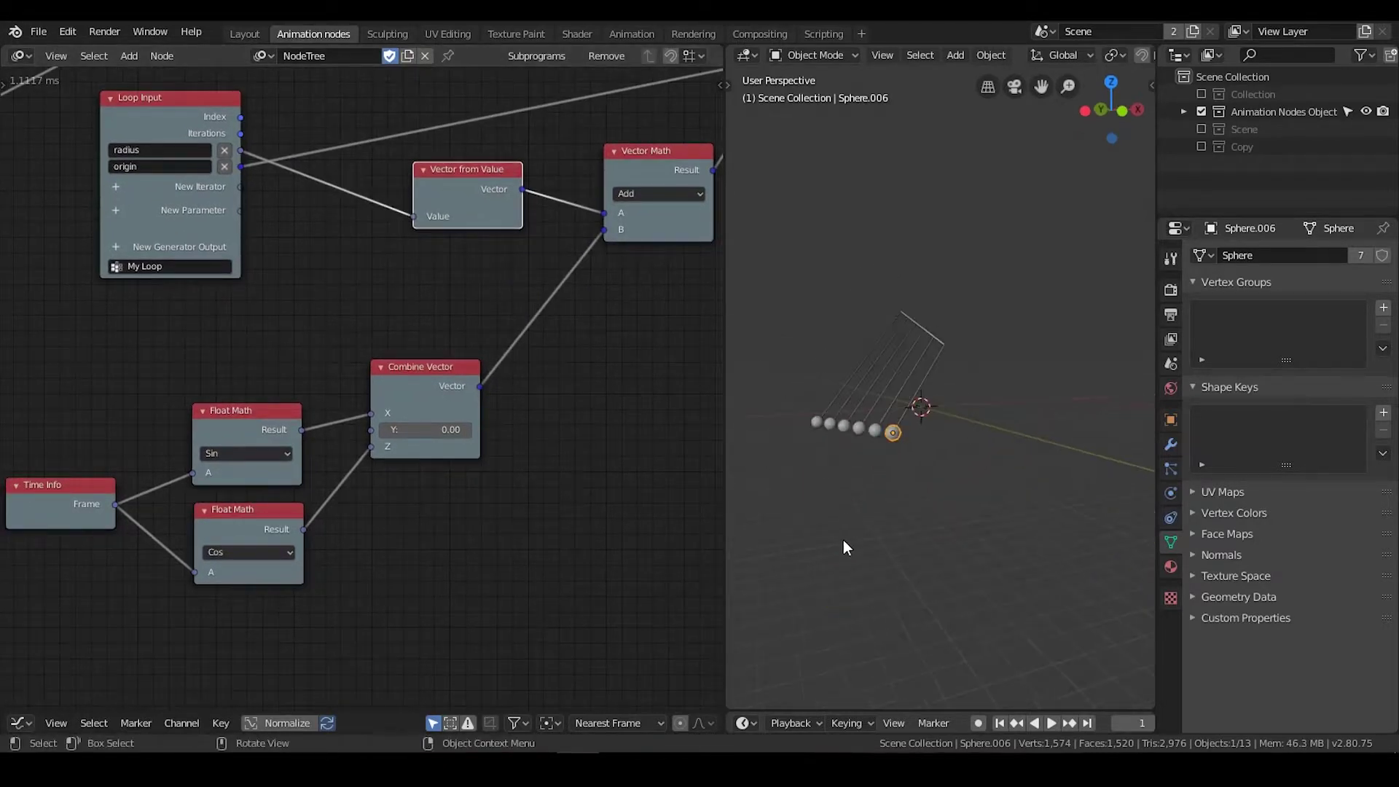
pyautogui.click(1053, 722)
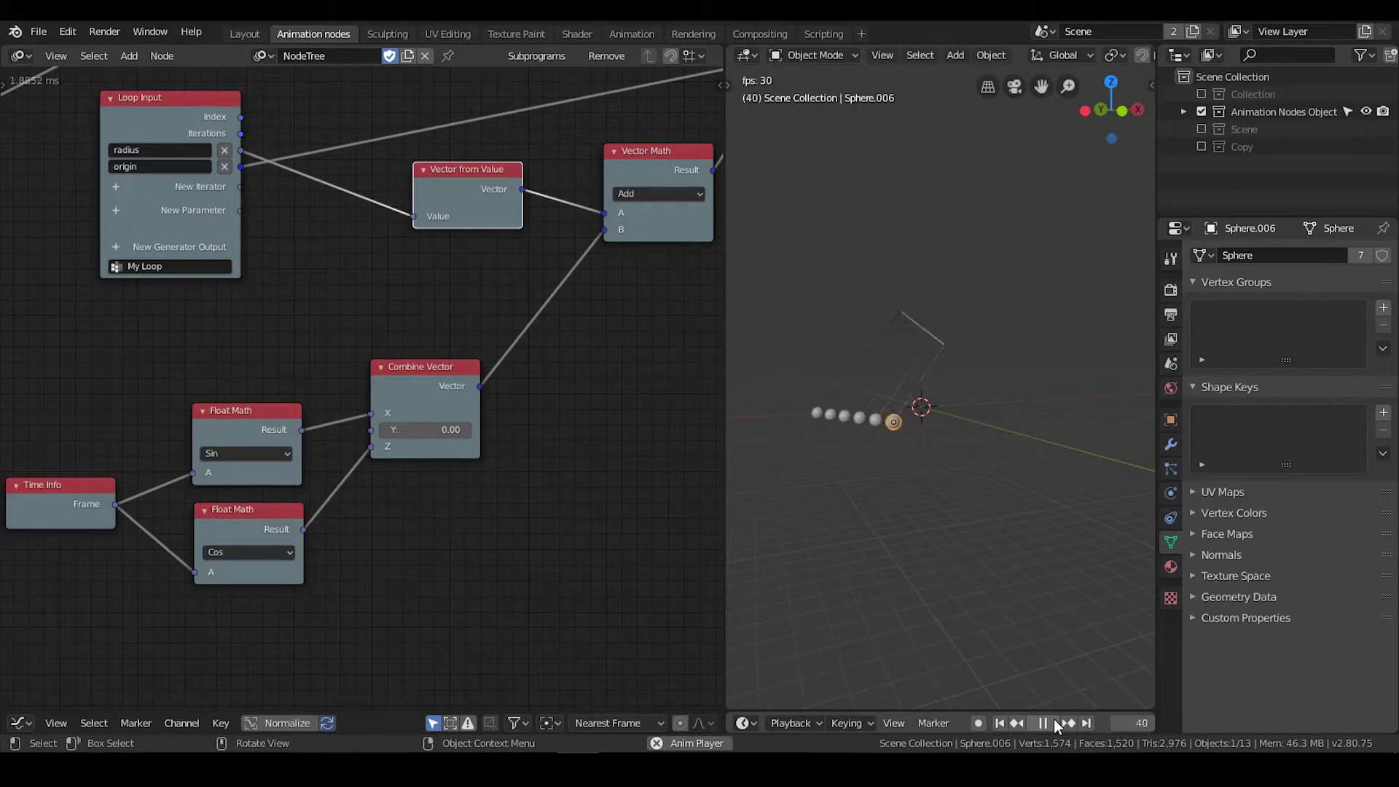
pyautogui.click(1054, 720)
# Step: Set the new Vector Math node to Multiply and play the animation from frame 1 to check the rotation
pyautogui.click(671, 191)
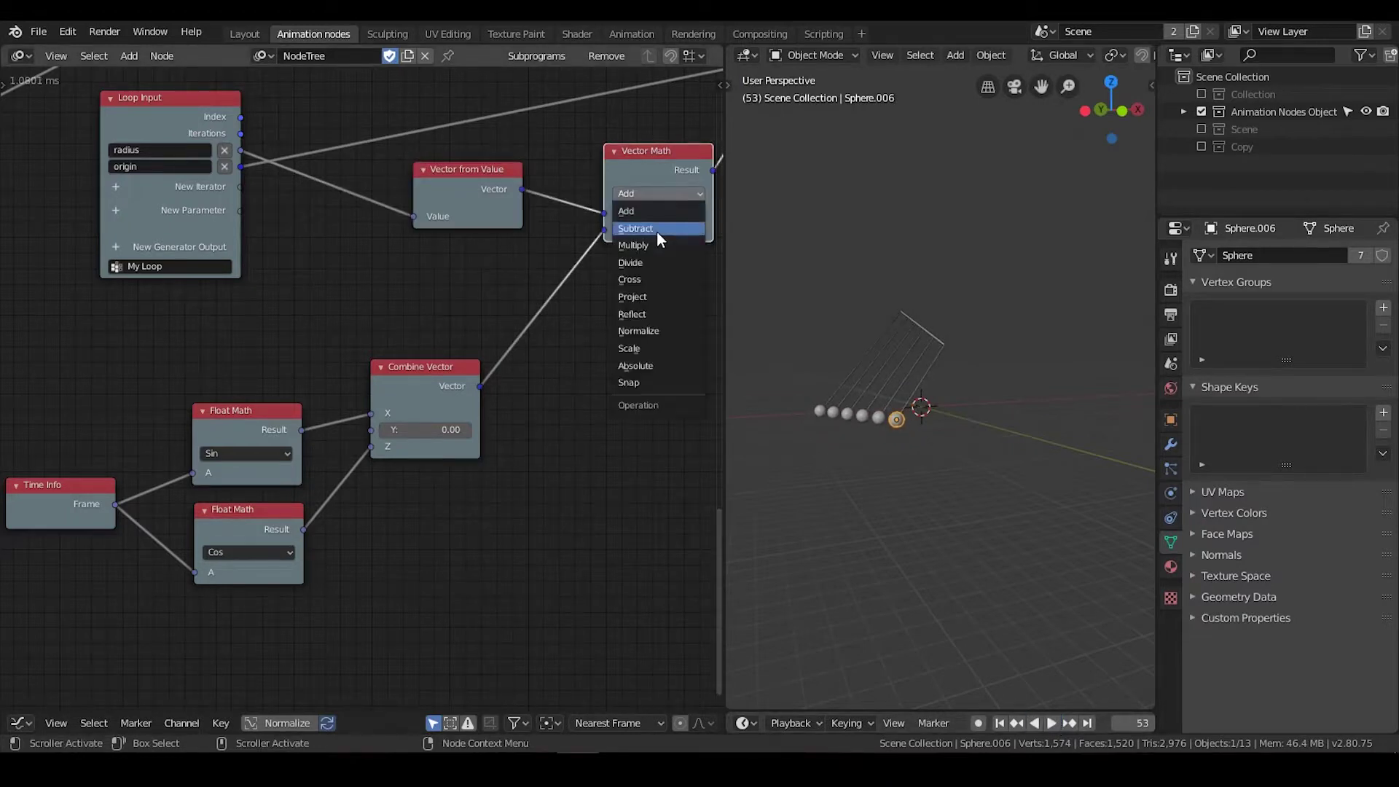
pyautogui.click(654, 242)
pyautogui.click(1050, 723)
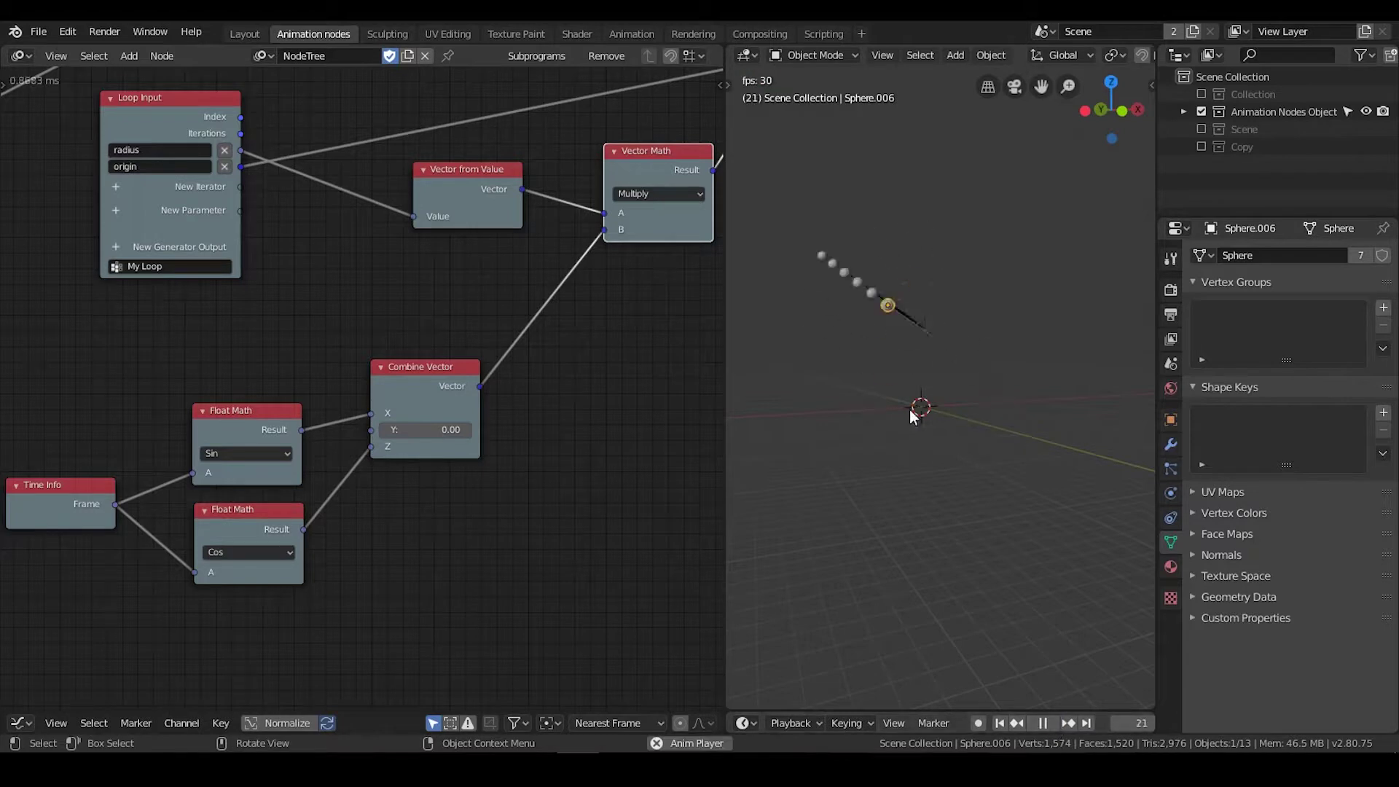
pyautogui.click(1045, 723)
pyautogui.moveTo(979, 434)
pyautogui.mouseDown(button='middle')
pyautogui.moveTo(1091, 457)
pyautogui.moveTo(959, 457)
pyautogui.moveTo(967, 443)
pyautogui.moveTo(999, 453)
pyautogui.mouseUp(button='middle')
pyautogui.click(999, 723)
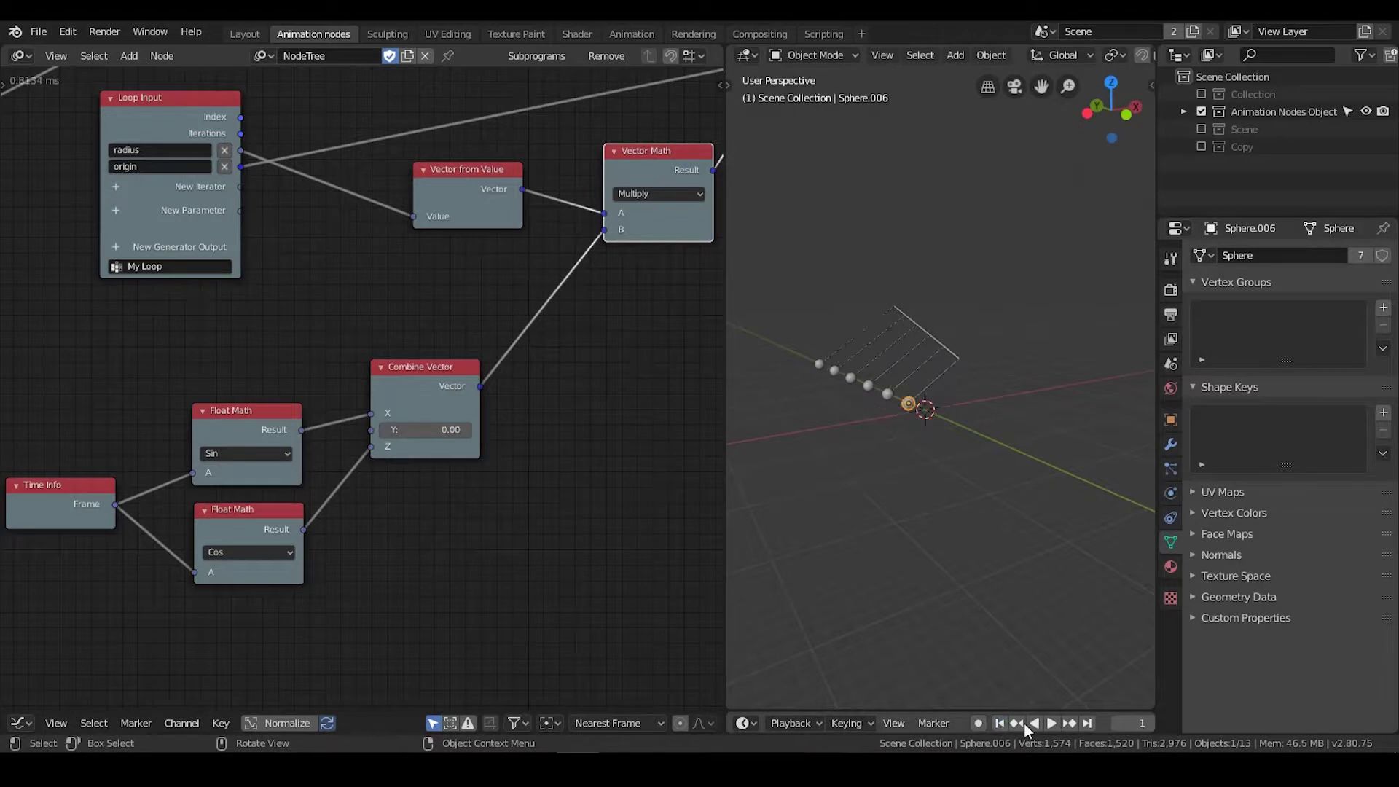
pyautogui.click(1057, 720)
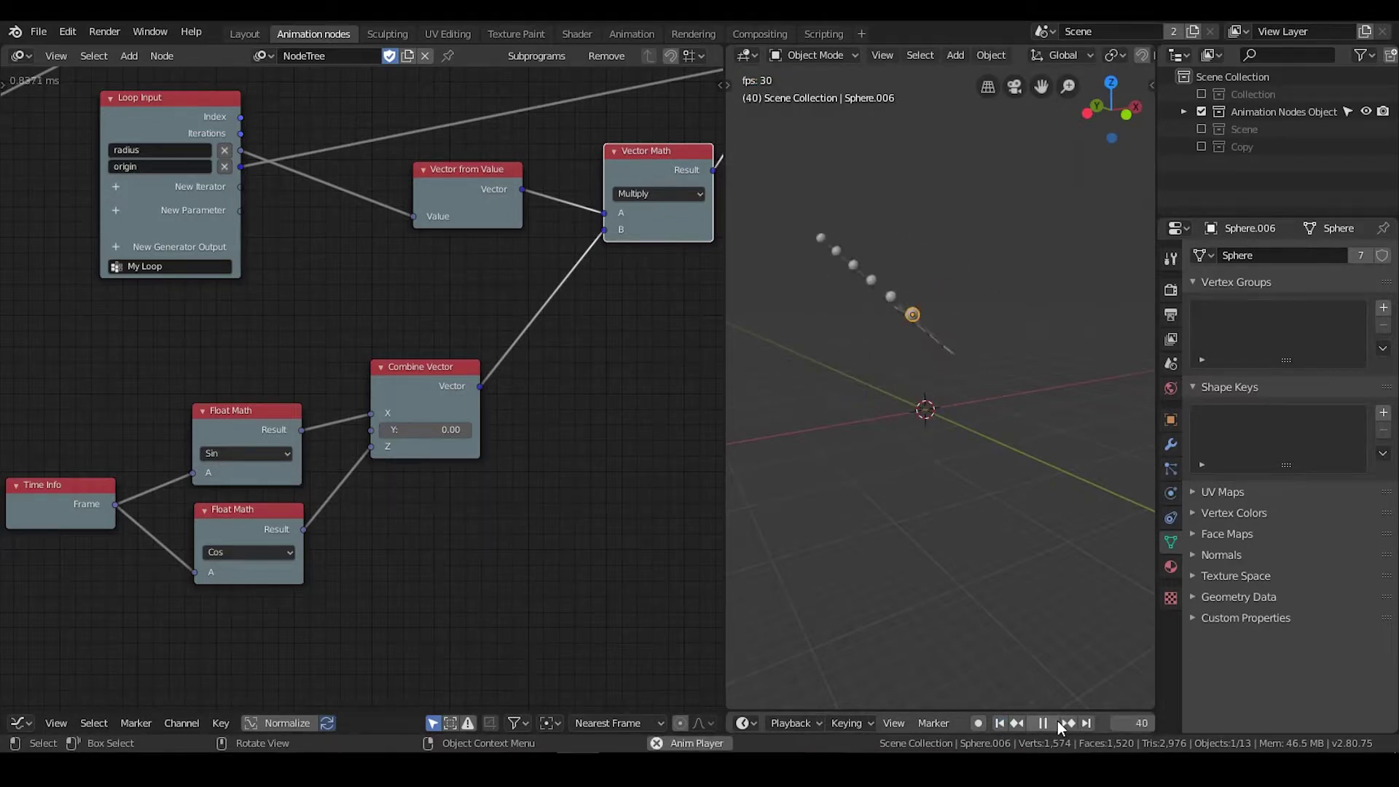
pyautogui.click(1056, 719)
pyautogui.moveTo(945, 443)
pyautogui.mouseDown(button='middle')
pyautogui.moveTo(1091, 502)
pyautogui.moveTo(928, 460)
pyautogui.moveTo(934, 435)
pyautogui.mouseUp(button='middle')
# Step: Move the Combine Vector node slightly up and the Time Info node farther away from the Sin and Cos nodes
pyautogui.moveTo(386, 377); pyautogui.dragTo(423, 352)
pyautogui.moveTo(228, 440); pyautogui.dragTo(374, 386, button='middle')
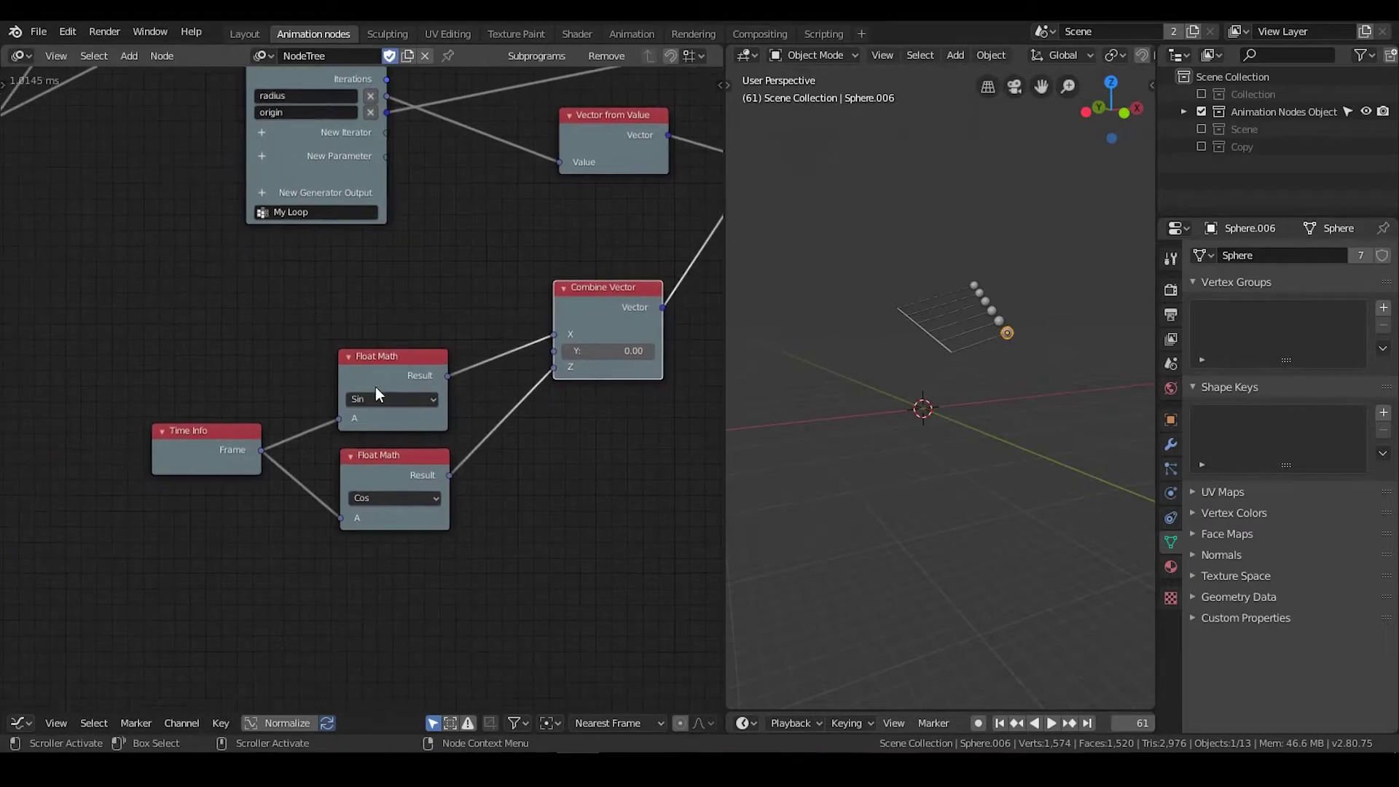
pyautogui.moveTo(223, 437); pyautogui.dragTo(78, 467)
pyautogui.moveTo(318, 430); pyautogui.dragTo(183, 453, button='middle')
pyautogui.moveTo(965, 354); pyautogui.dragTo(962, 433, button='middle')
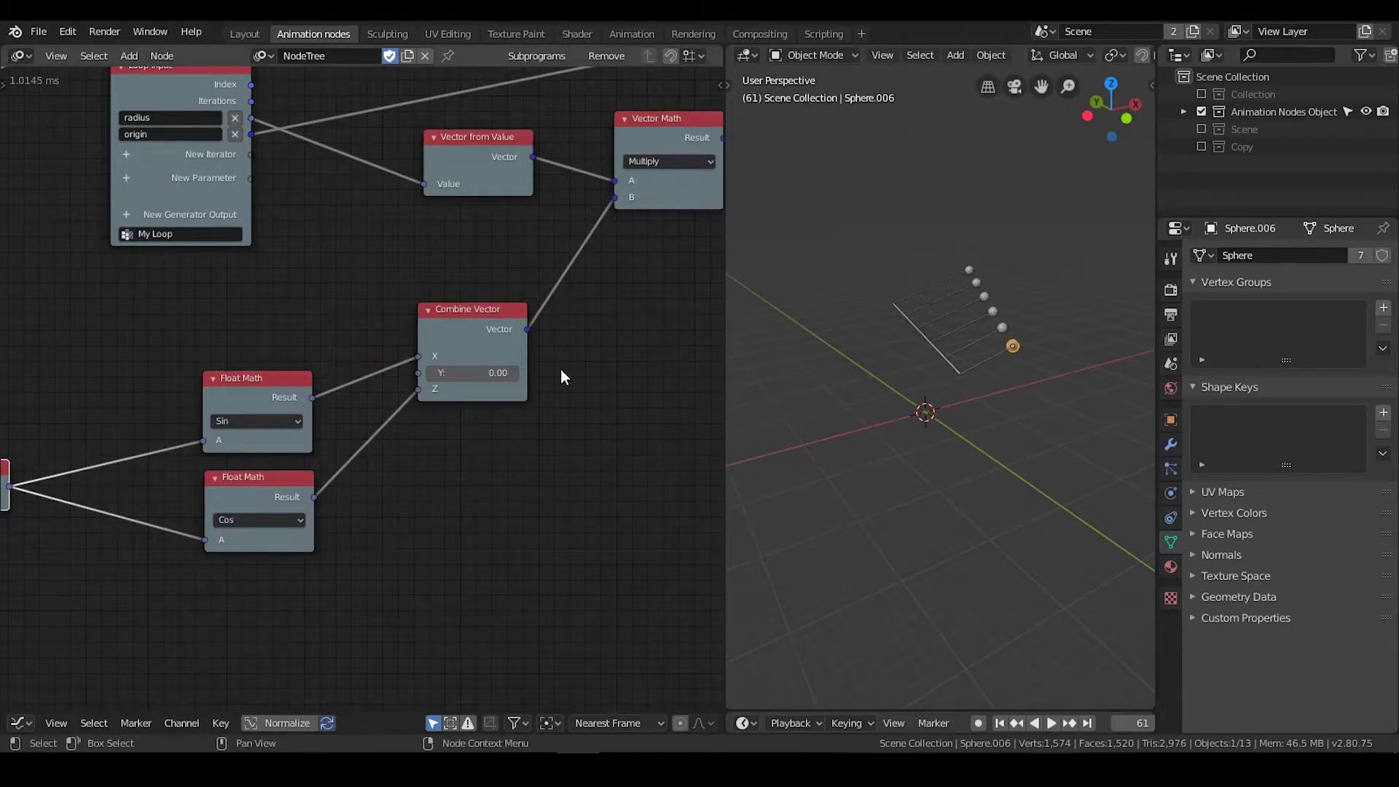
# Step: Reposition the Sin, Cos and Combine Vector nodes as a group, and adjust the Multiply and Time Info nodes around them
pyautogui.moveTo(587, 348); pyautogui.dragTo(634, 312, button='middle')
pyautogui.moveTo(548, 251); pyautogui.dragTo(312, 546)
pyautogui.press('g')
pyautogui.click(402, 492)
pyautogui.moveTo(521, 467); pyautogui.dragTo(364, 557, button='middle')
pyautogui.scroll(-3, 365, 557)
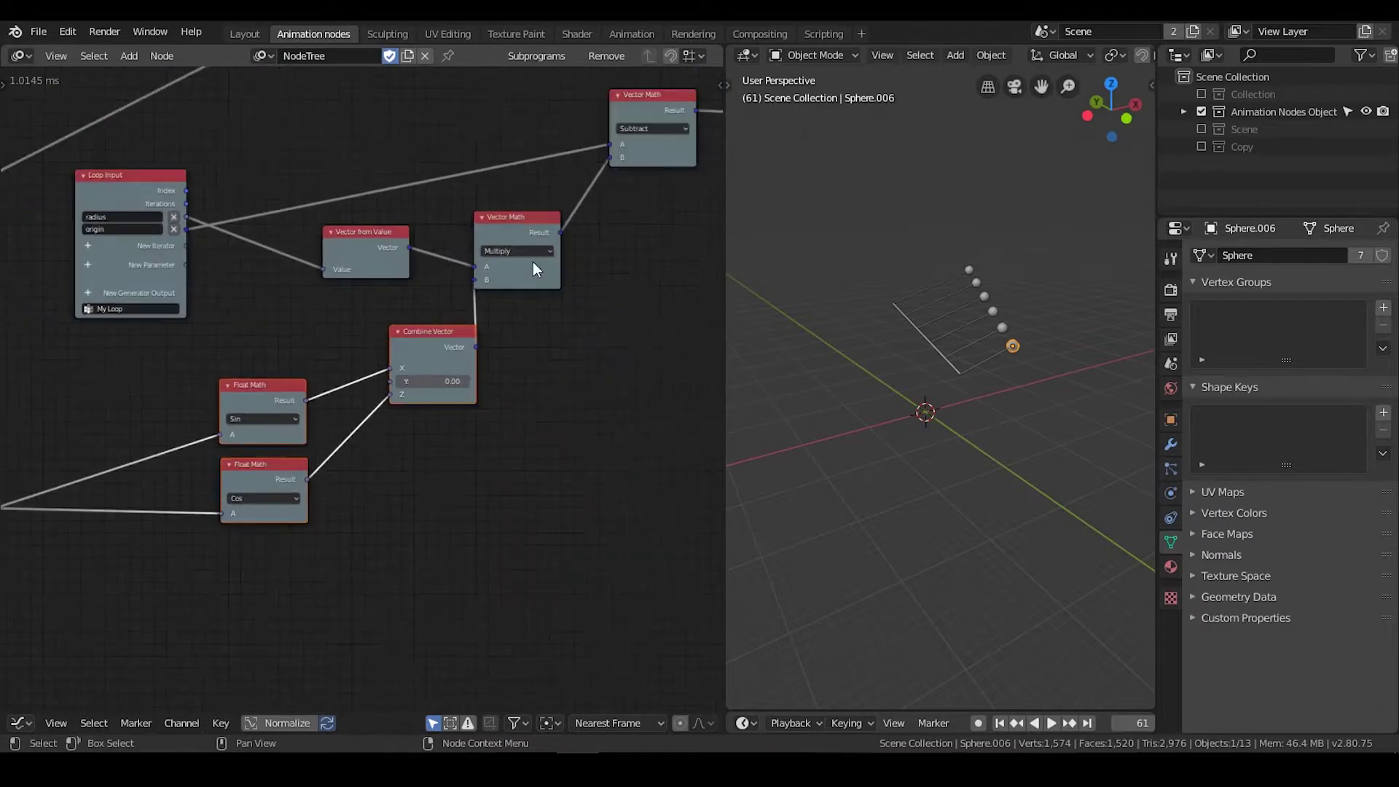
pyautogui.moveTo(523, 226); pyautogui.dragTo(546, 235)
pyautogui.moveTo(453, 368); pyautogui.dragTo(554, 335, button='middle')
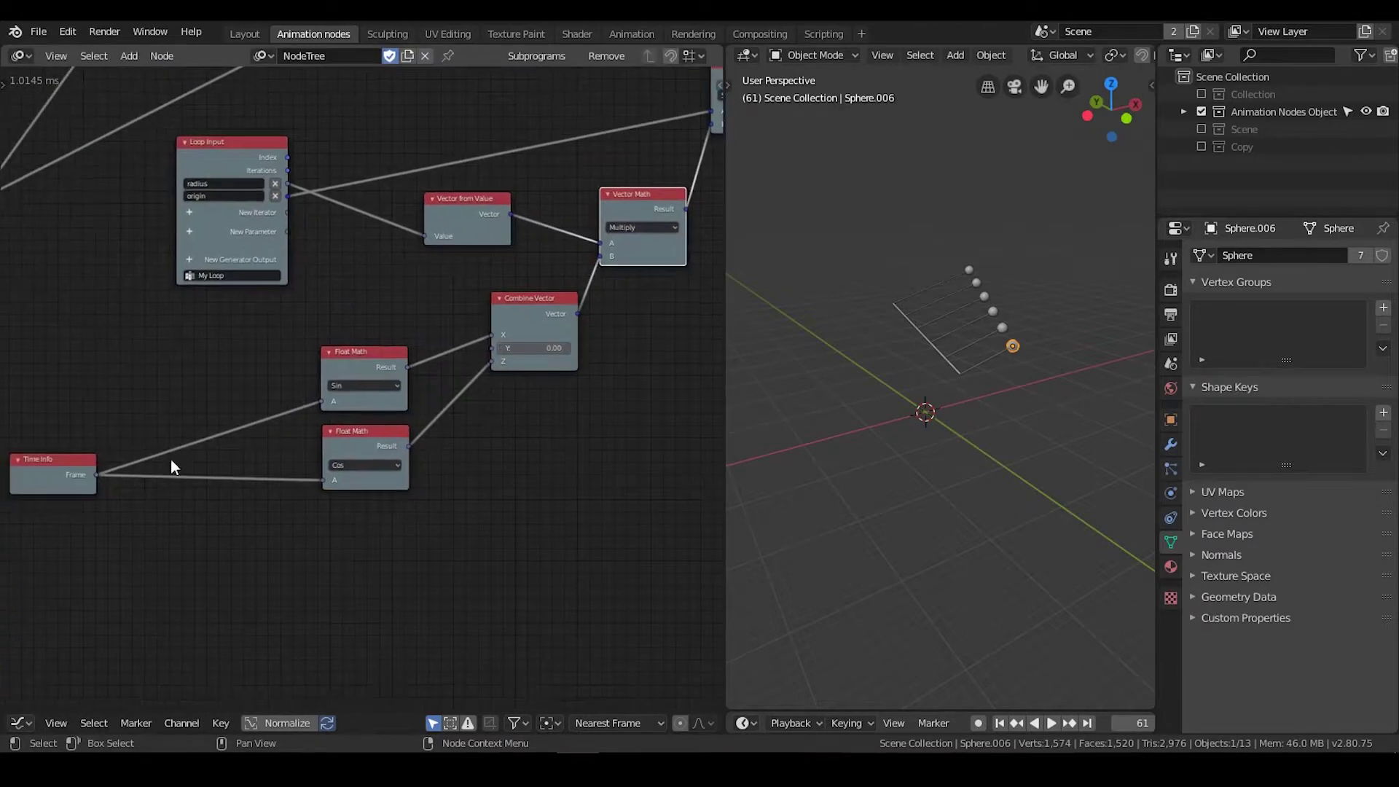
pyautogui.moveTo(45, 473); pyautogui.dragTo(83, 457)
# Step: Insert a shared reroute on the Frame links near the Sin and Cos nodes, and move Time Info farther from it
pyautogui.moveTo(977, 368); pyautogui.dragTo(962, 348, button='middle')
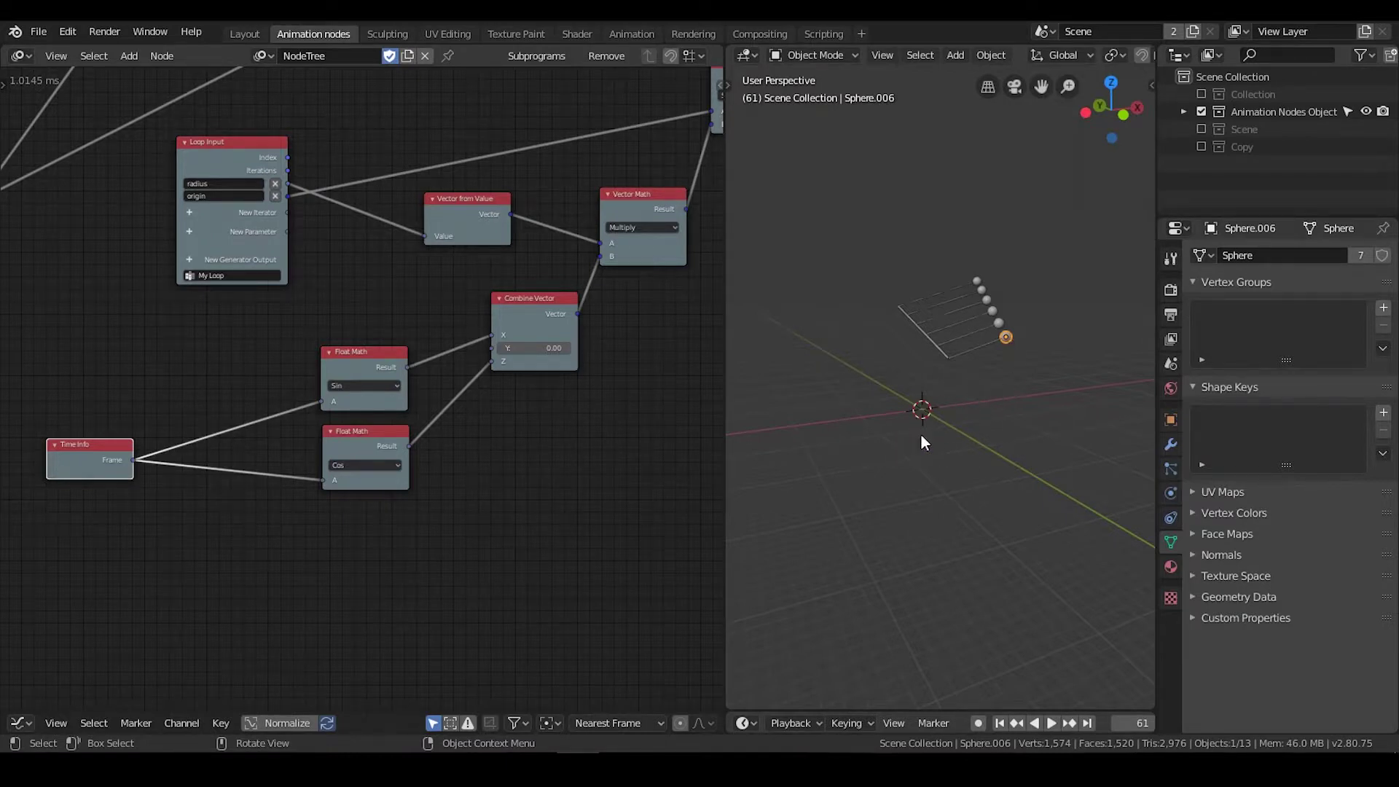
pyautogui.moveTo(419, 448); pyautogui.dragTo(538, 410, button='middle')
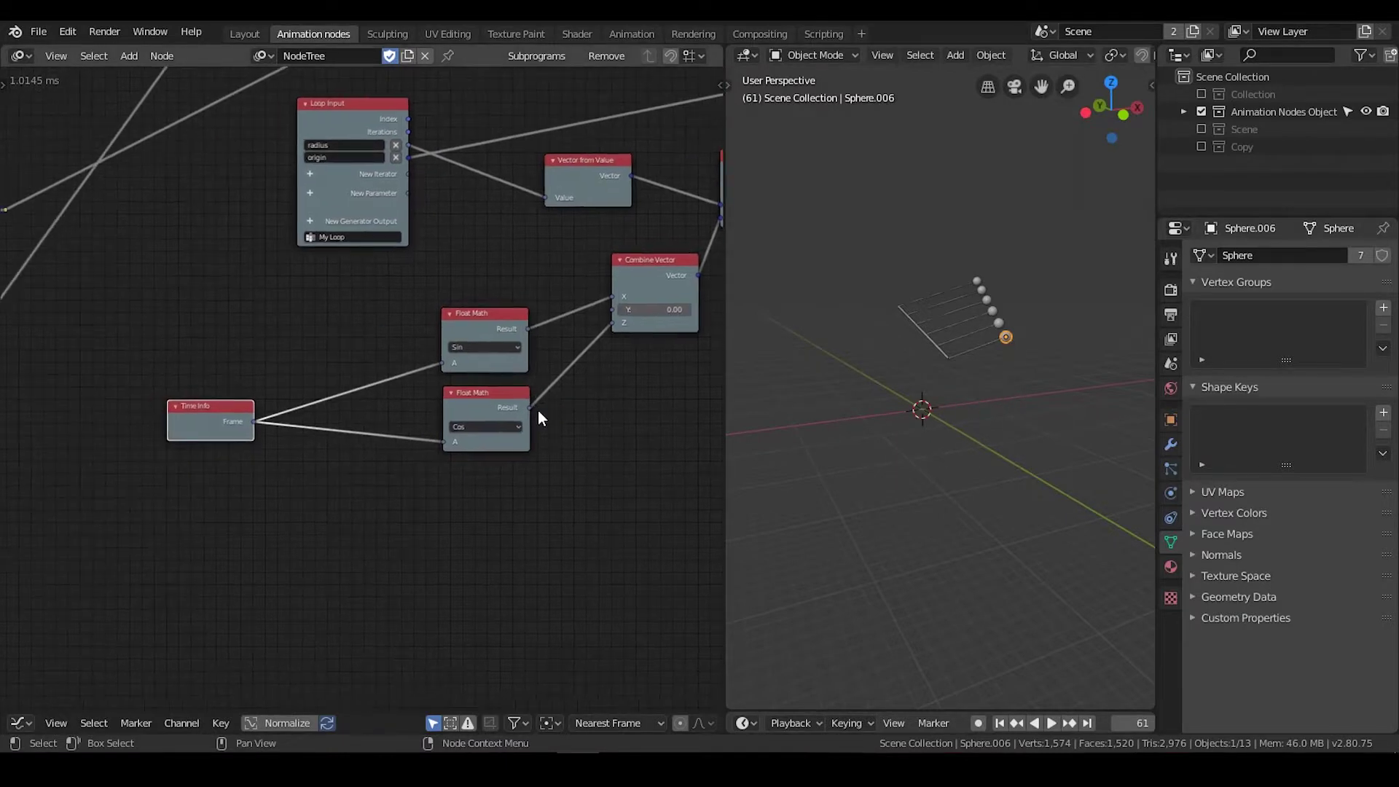
pyautogui.scroll(2, 538, 410)
pyautogui.keyDown('shift'); pyautogui.moveTo(329, 377); pyautogui.dragTo(318, 464, button='right'); pyautogui.keyUp('shift')
pyautogui.moveTo(327, 424); pyautogui.dragTo(384, 409)
pyautogui.moveTo(183, 411); pyautogui.dragTo(35, 416)
# Step: Duplicate the Sin Float Math node and insert the copy between the Time Info node and the reroute
pyautogui.click(482, 312)
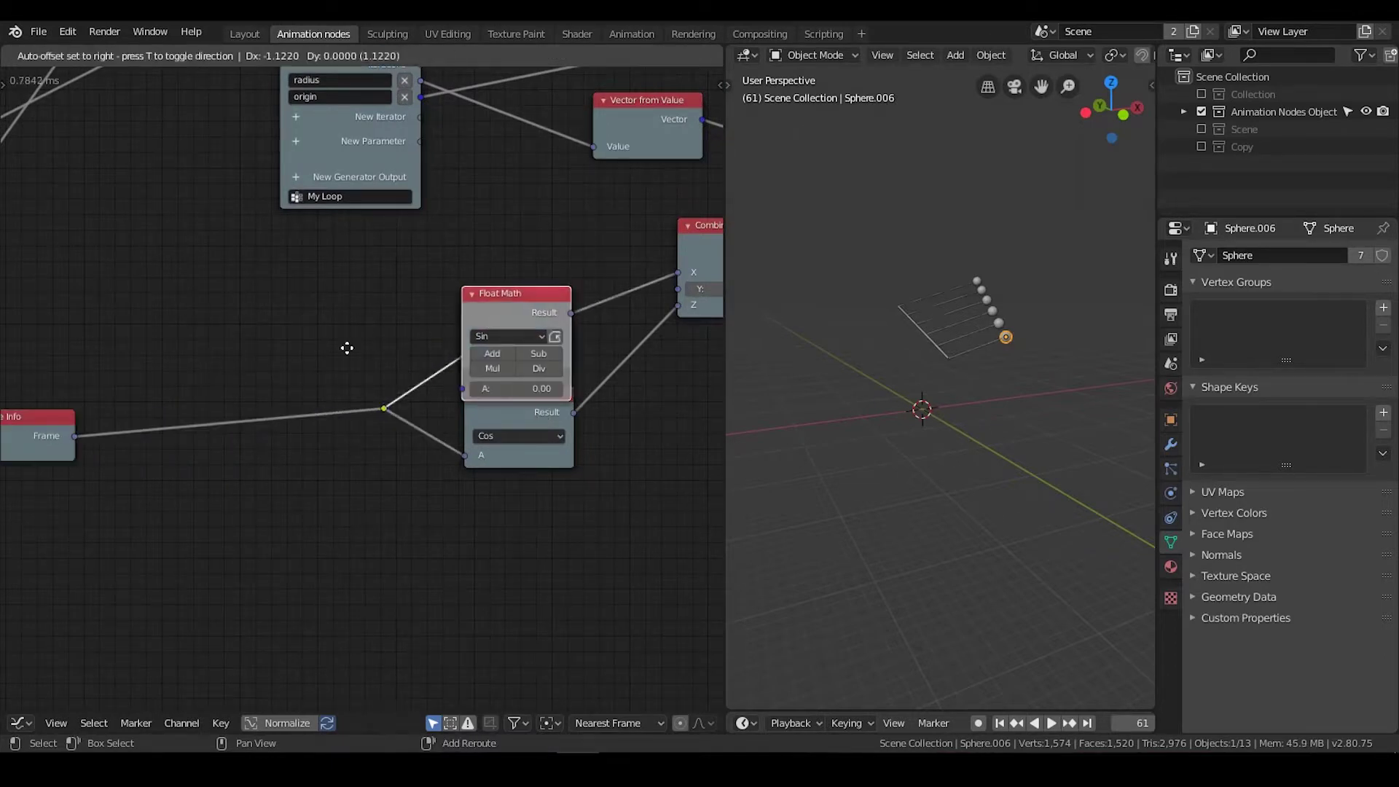
pyautogui.hotkey('shift', 'd')
pyautogui.click(221, 392)
pyautogui.moveTo(222, 392); pyautogui.dragTo(257, 378, button='middle')
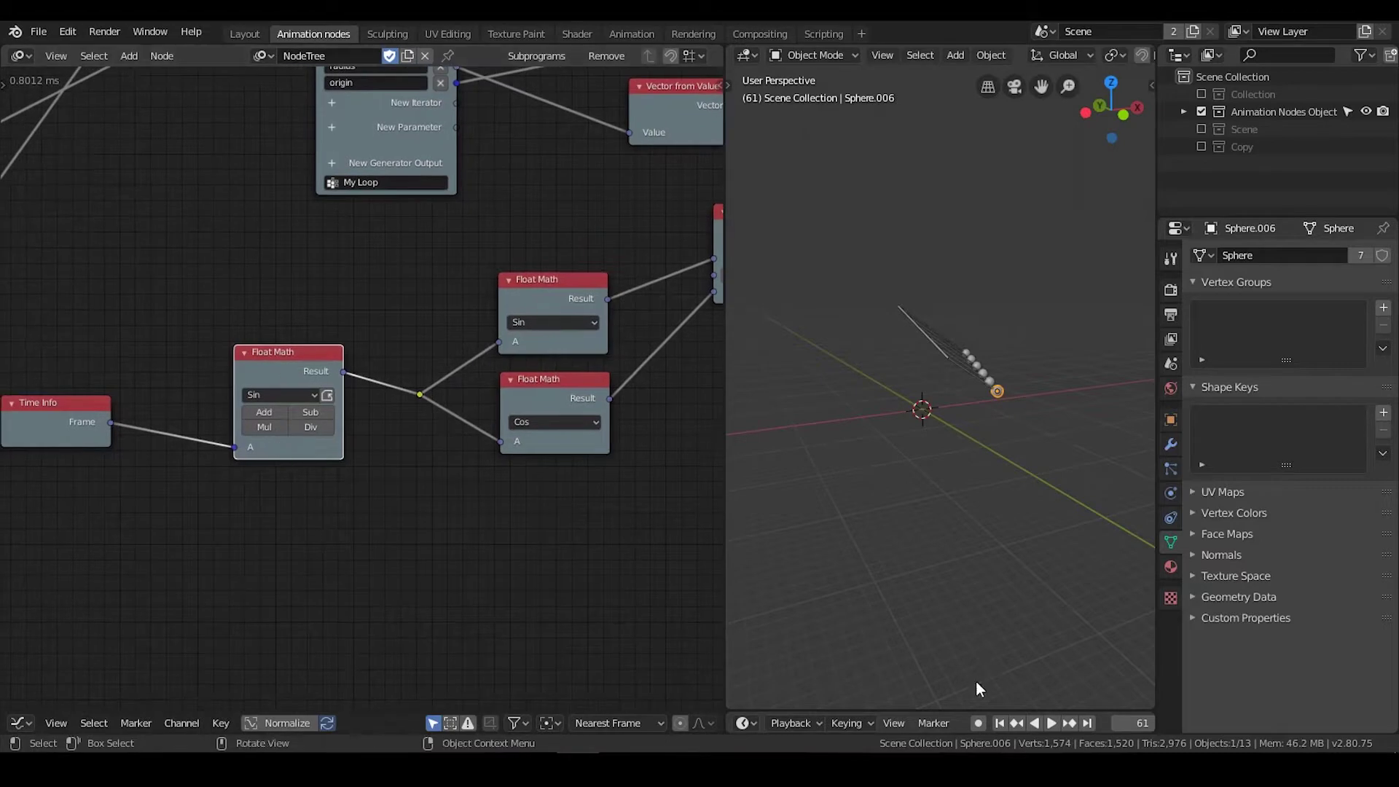
# Step: Play the animation from frame 1 to check the swinging motion of the spheres
pyautogui.click(1001, 723)
pyautogui.click(1057, 724)
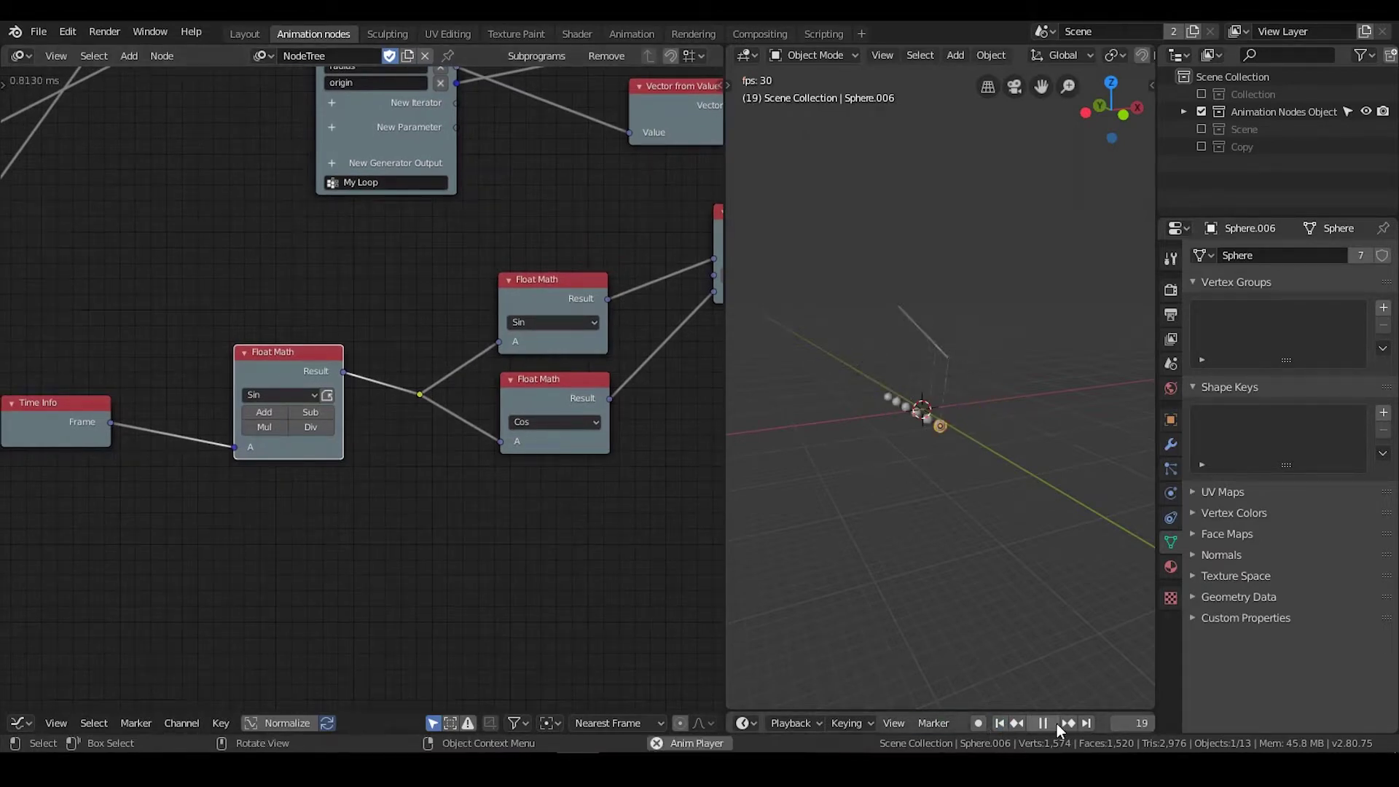
pyautogui.click(1056, 723)
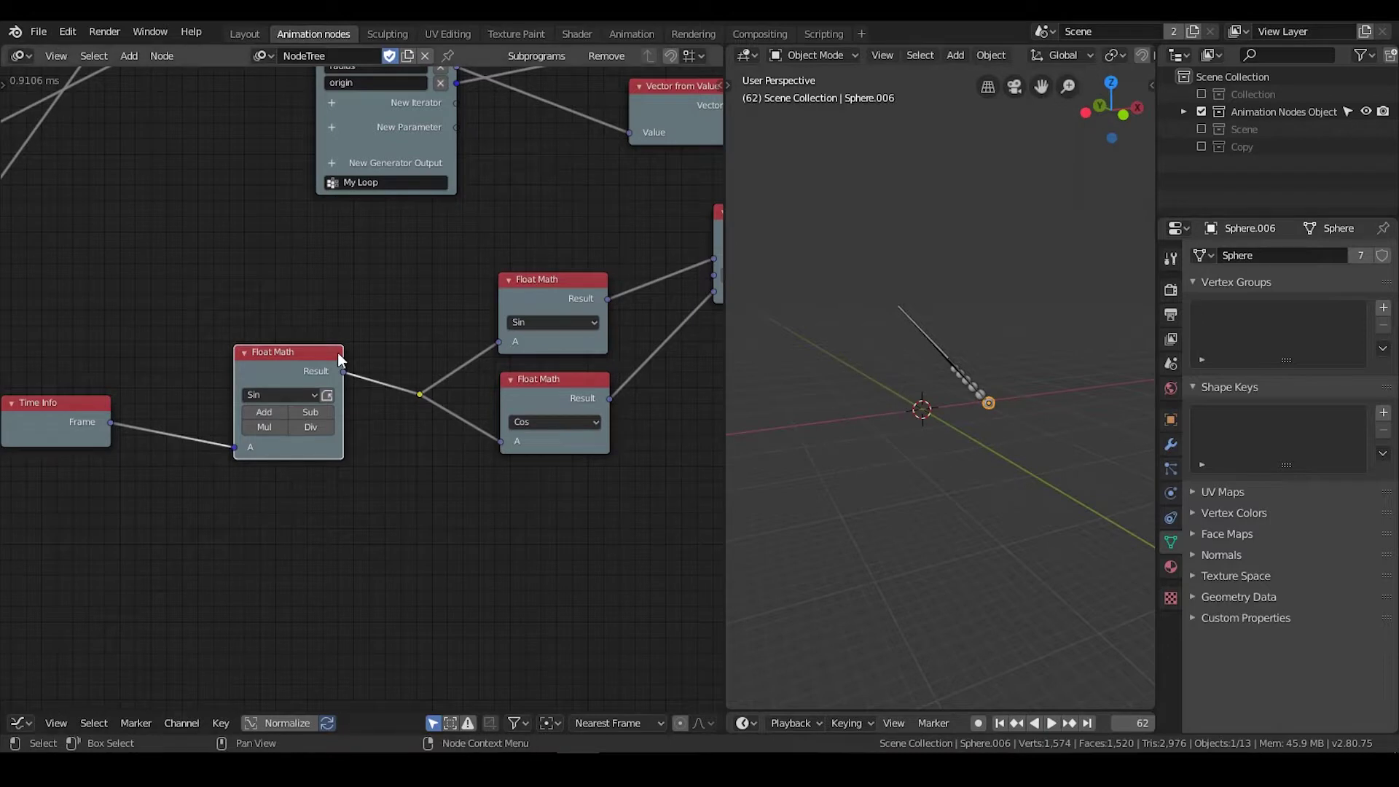
pyautogui.scroll(-2, 353, 364)
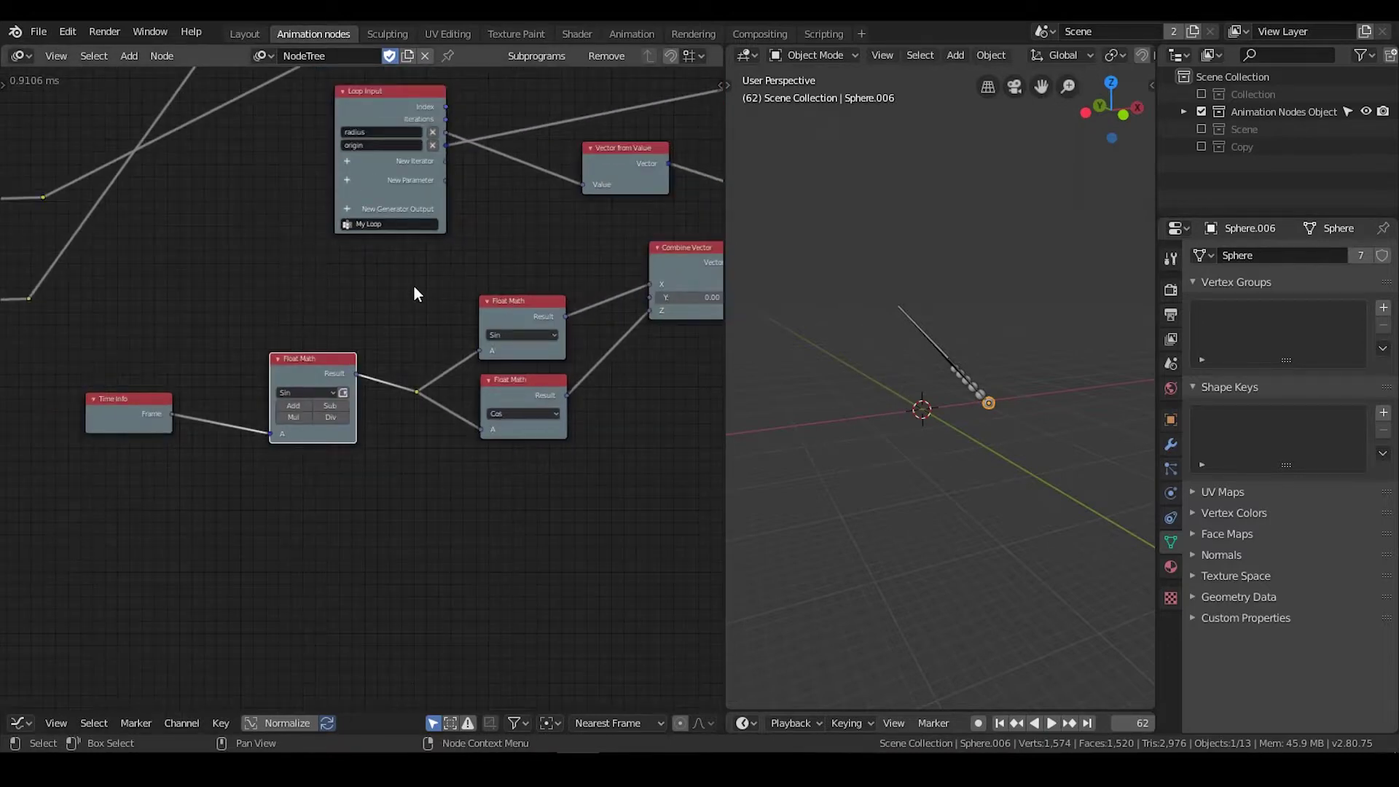
pyautogui.scroll(2, 299, 339)
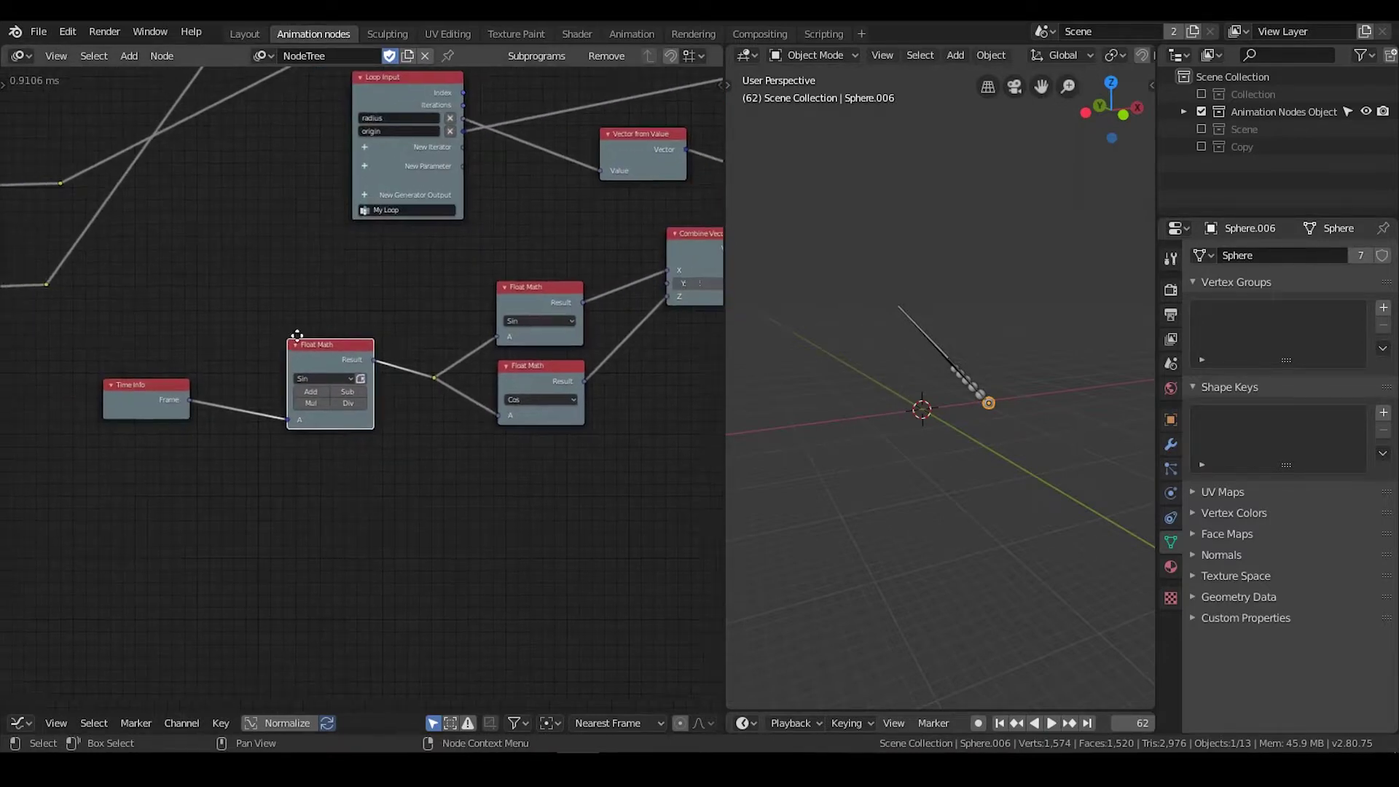
# Step: Move Time Info farther away and insert a duplicate of the new Sin node on its Frame link
pyautogui.moveTo(330, 341); pyautogui.dragTo(339, 344)
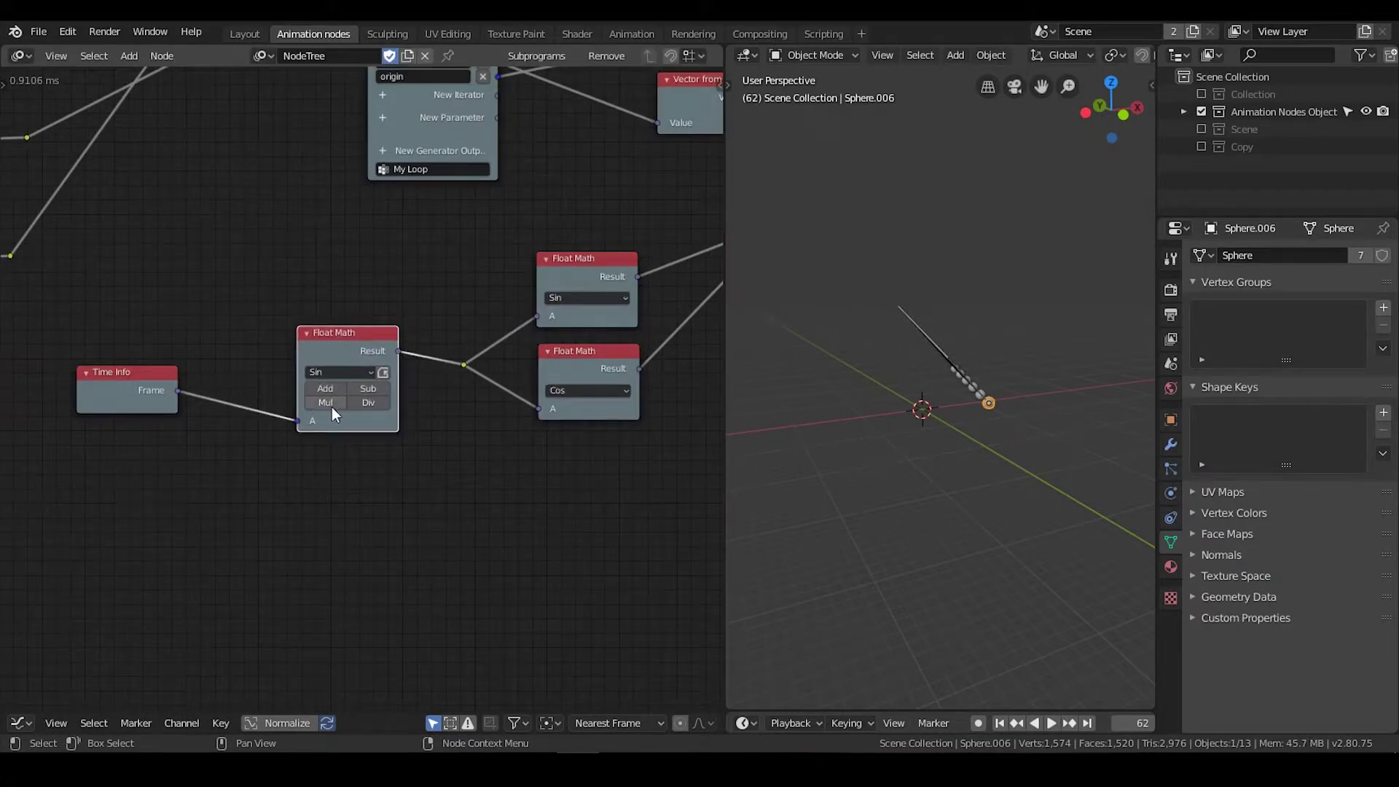
pyautogui.scroll(2, 356, 398)
pyautogui.scroll(-1, 356, 402)
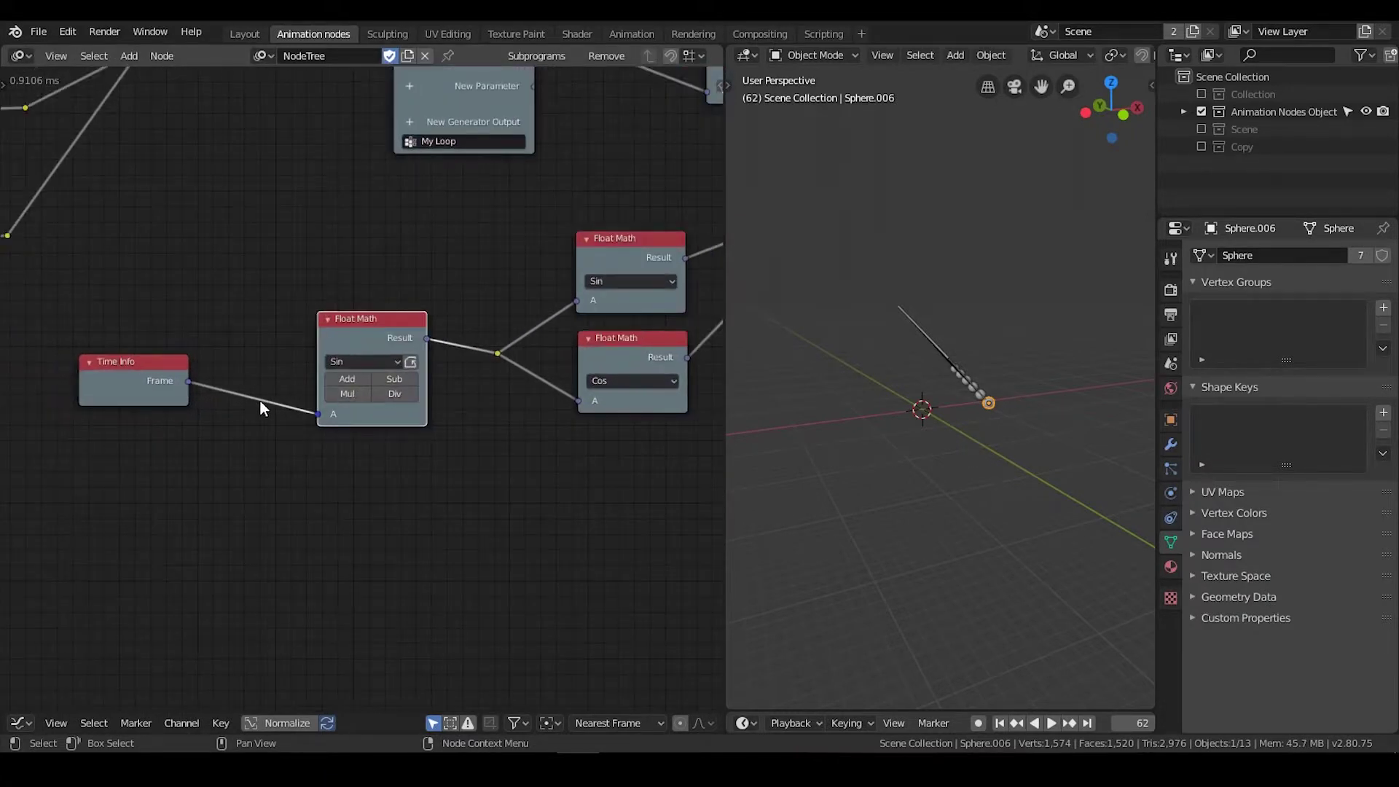
pyautogui.moveTo(159, 380); pyautogui.dragTo(151, 395)
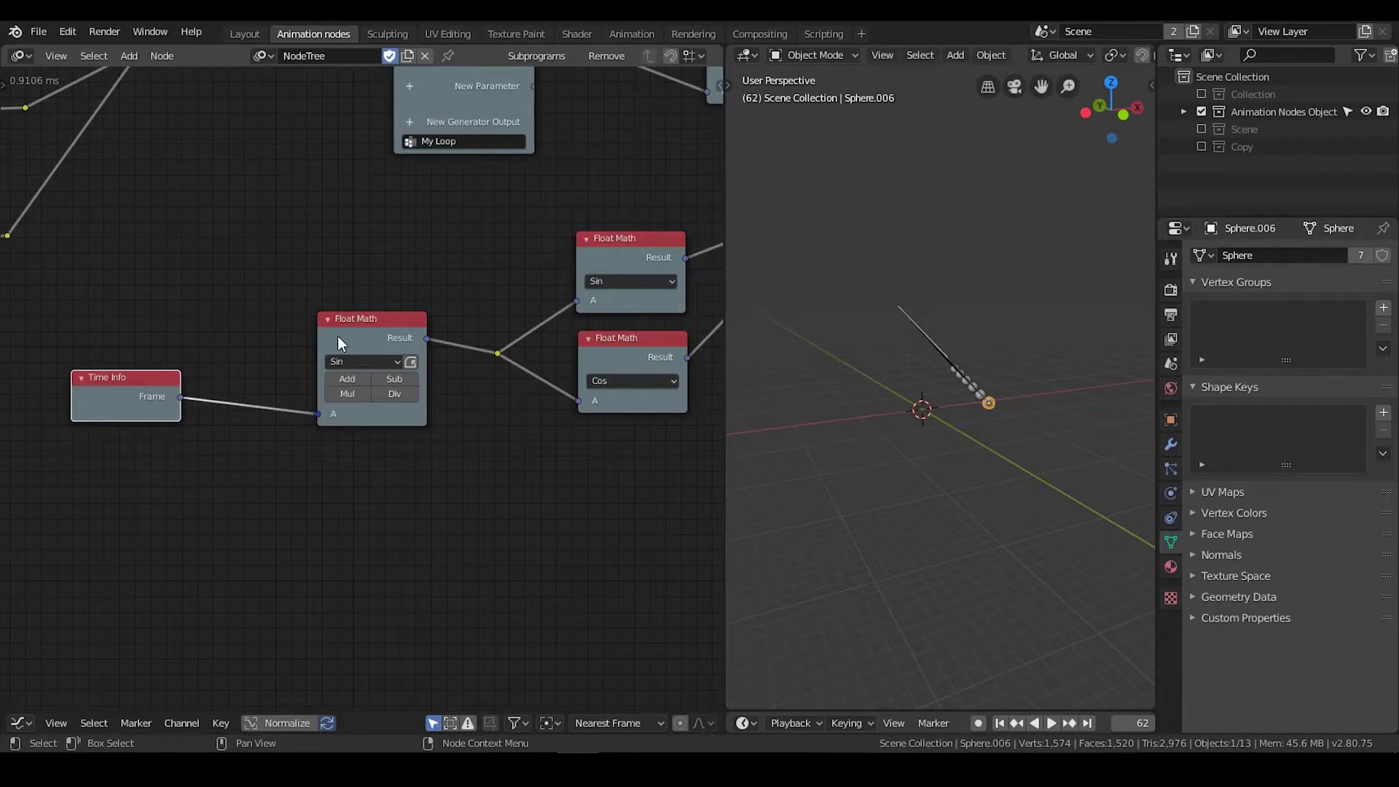
pyautogui.click(352, 337)
pyautogui.press('g')
pyautogui.click(217, 369)
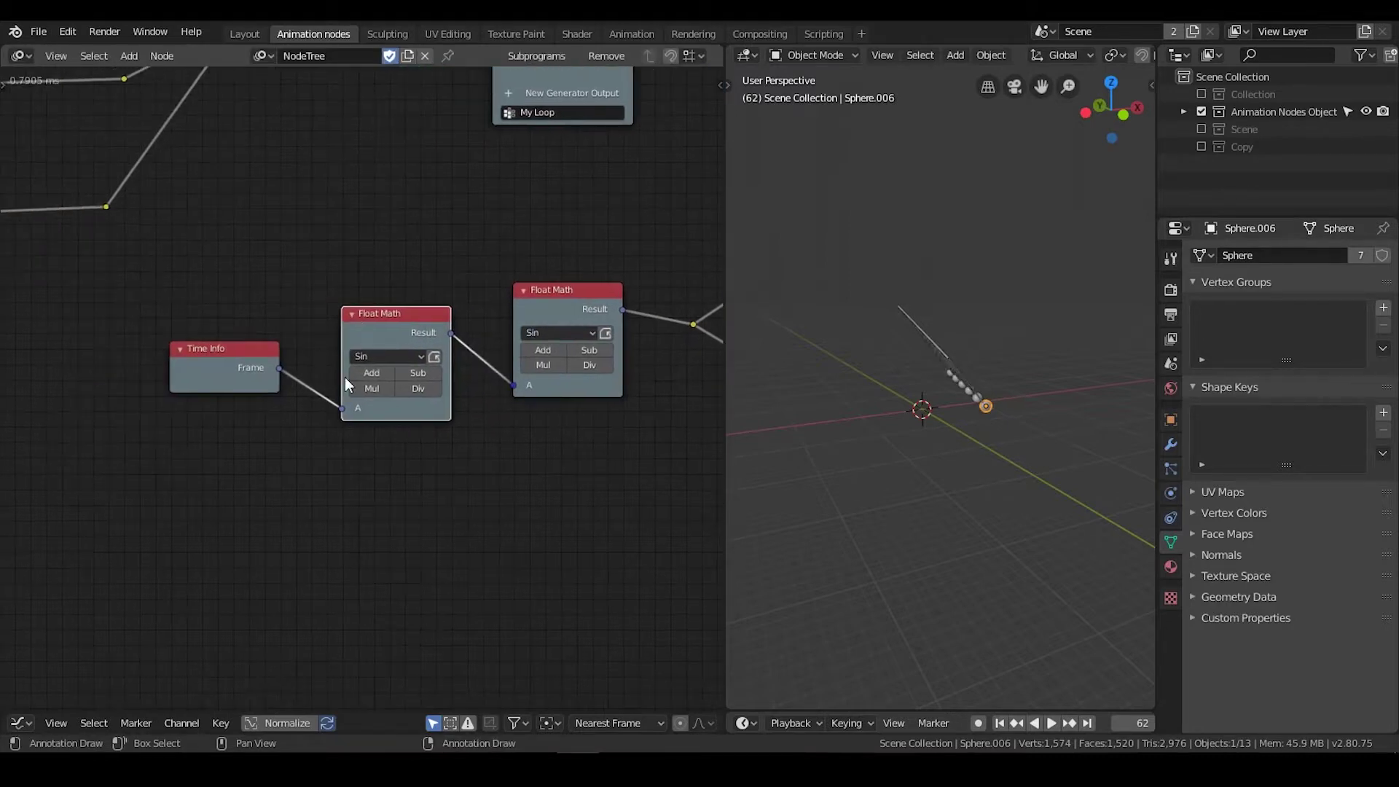
# Step: Set the Float Math node next to Time Info to Divide with B at 15
pyautogui.click(405, 389)
pyautogui.click(380, 392)
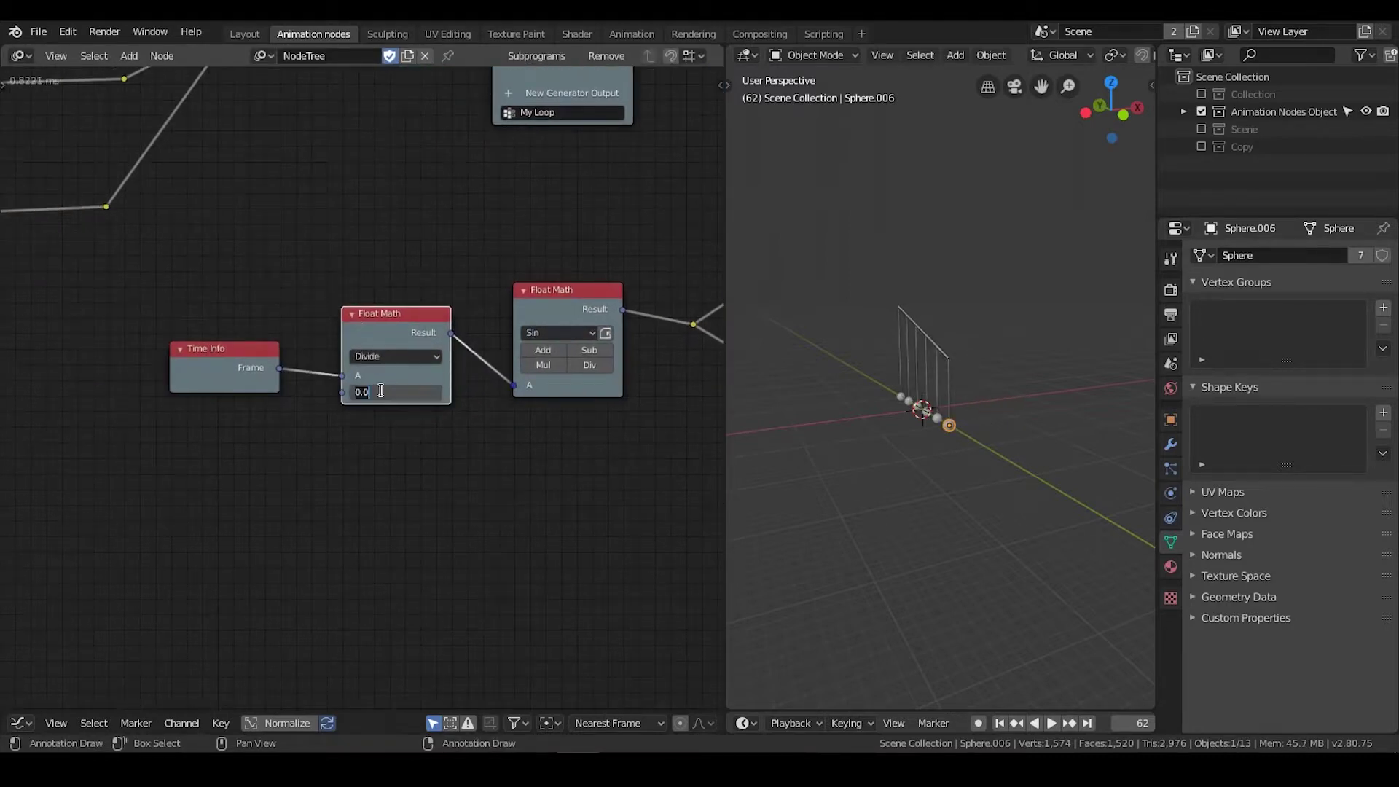
pyautogui.write('15')
pyautogui.press('Return')
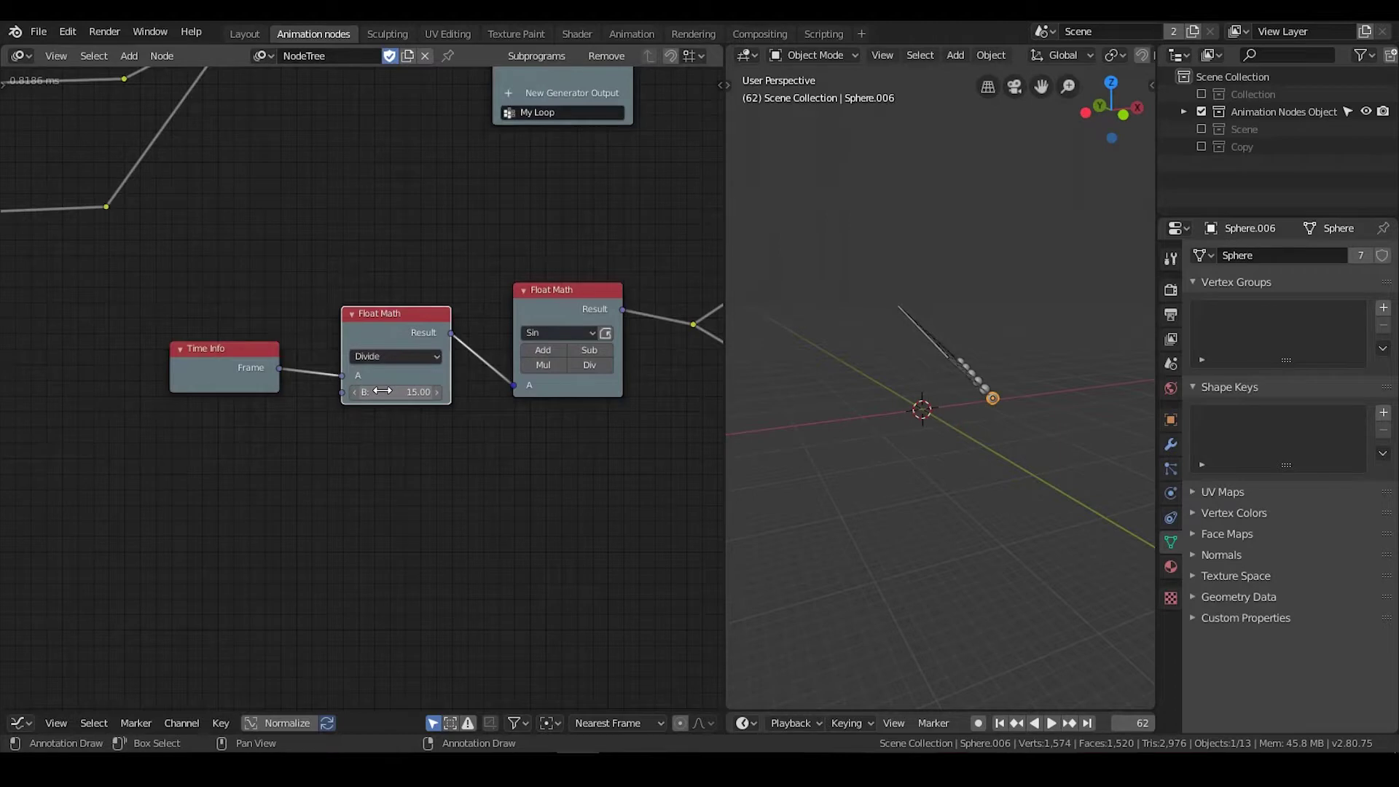
# Step: Play the animation from frame 1 to check the slowed swing, and return to the first frame
pyautogui.click(998, 722)
pyautogui.click(1049, 724)
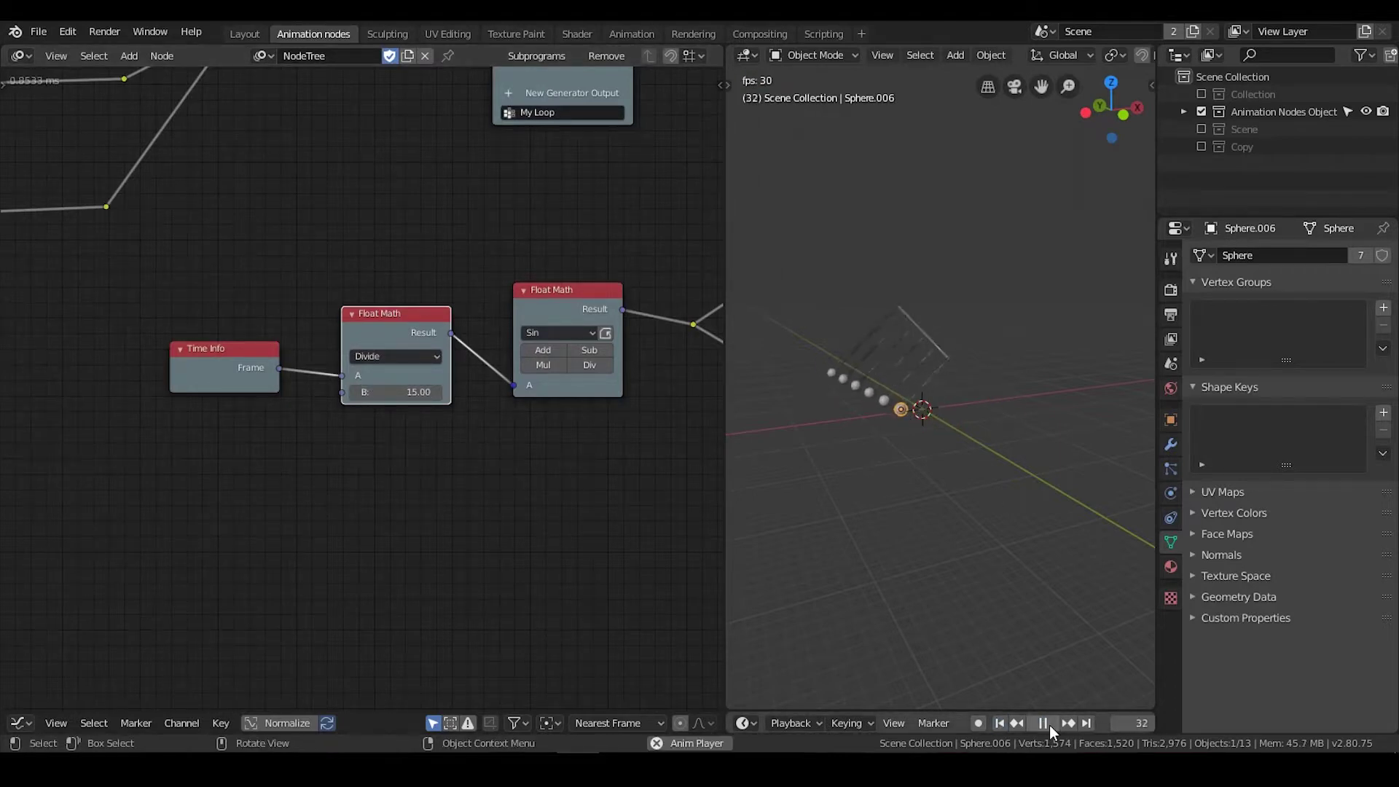
pyautogui.moveTo(999, 458); pyautogui.dragTo(1042, 447, button='middle')
pyautogui.click(1042, 723)
pyautogui.click(999, 723)
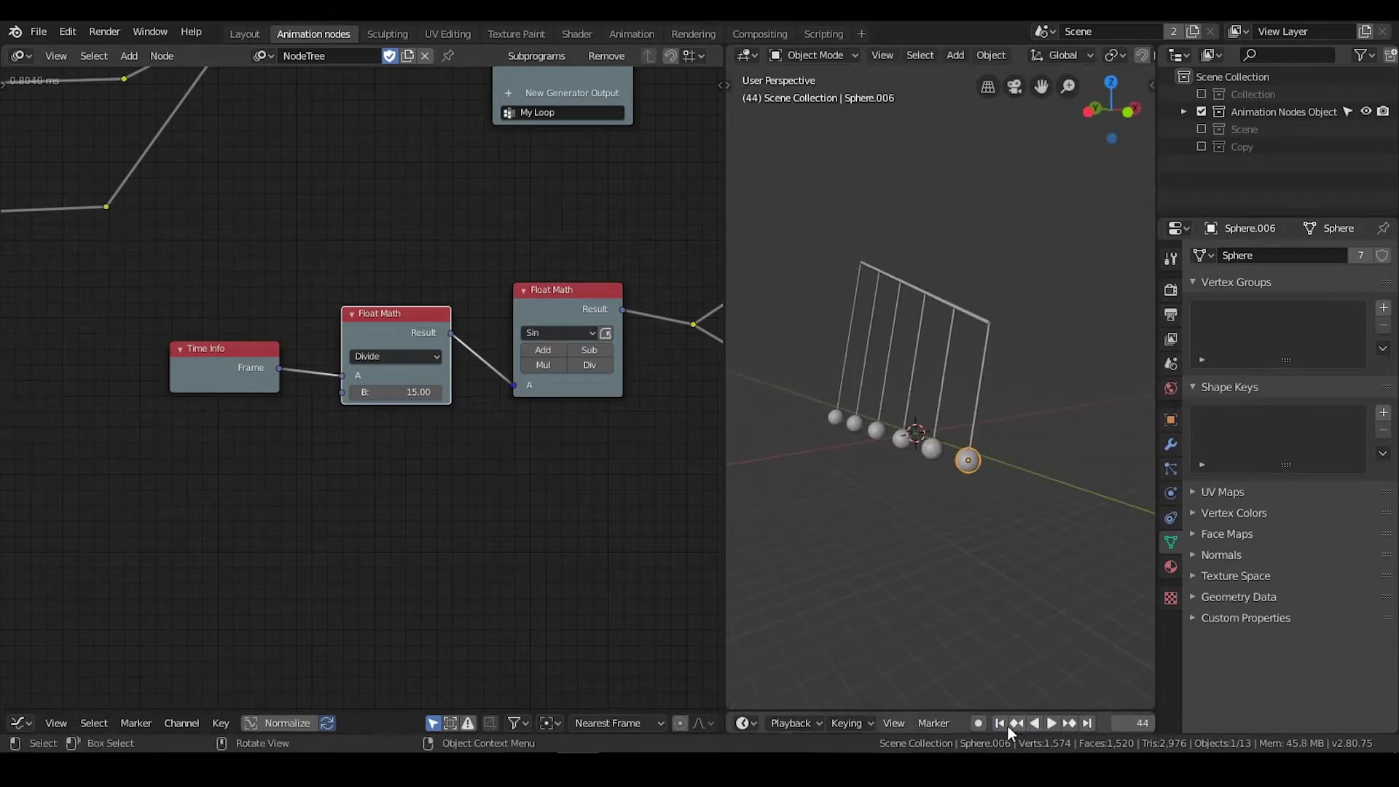
pyautogui.moveTo(1004, 550); pyautogui.dragTo(1053, 422, button='middle')
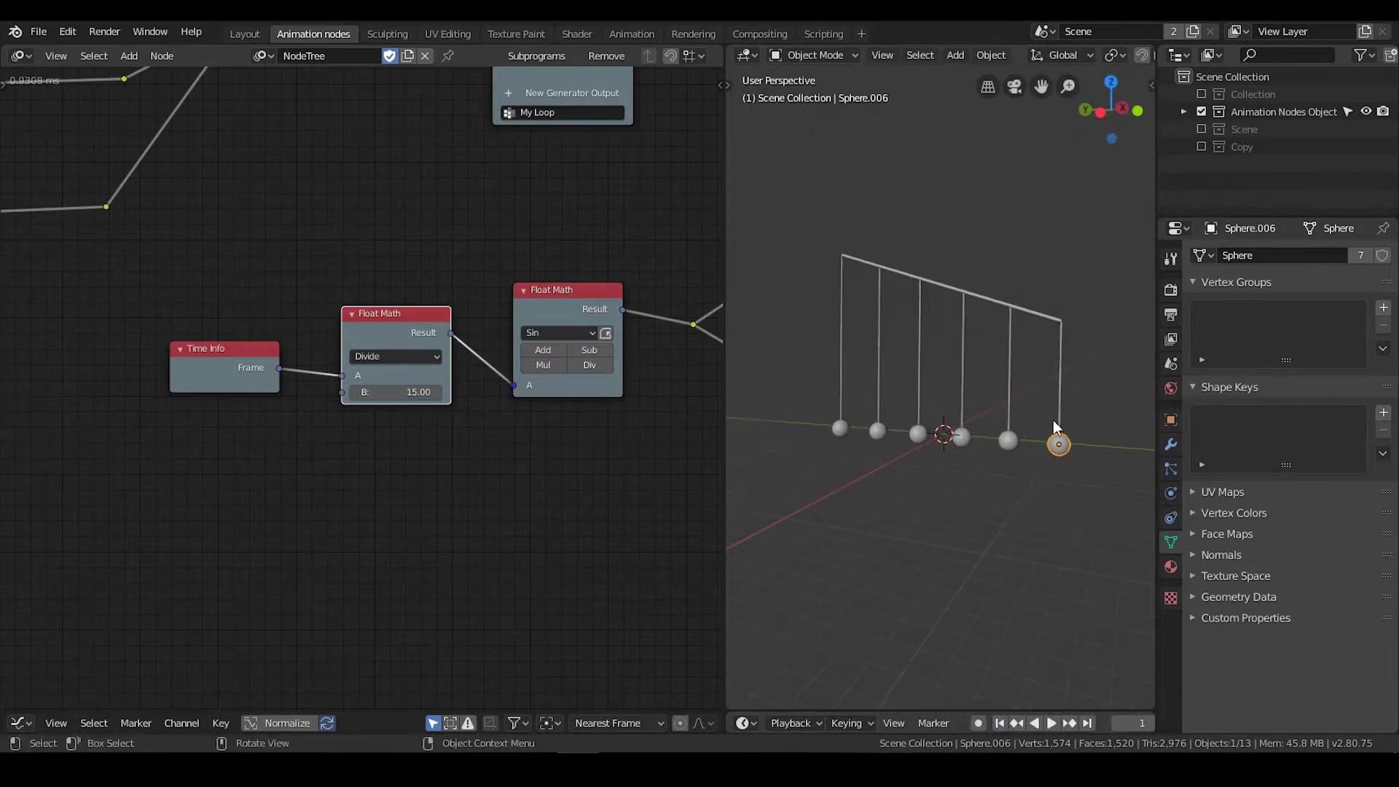
# Step: Set the Viewport Input values sep to 11.28 and Z-heeight to 18.75 in a temporarily widened 3D viewport
pyautogui.moveTo(724, 315); pyautogui.dragTo(215, 315)
pyautogui.press('n')
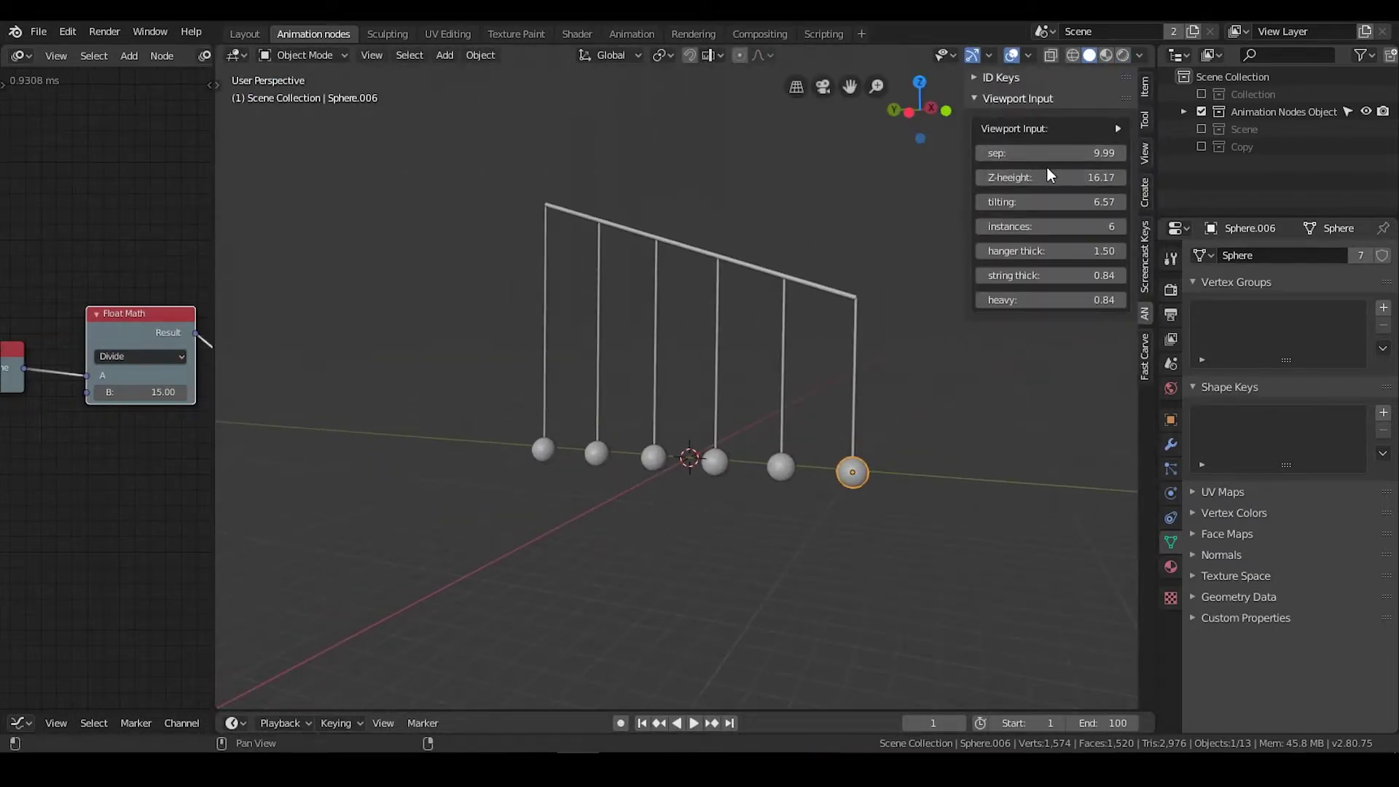
pyautogui.moveTo(1042, 155); pyautogui.dragTo(1067, 177)
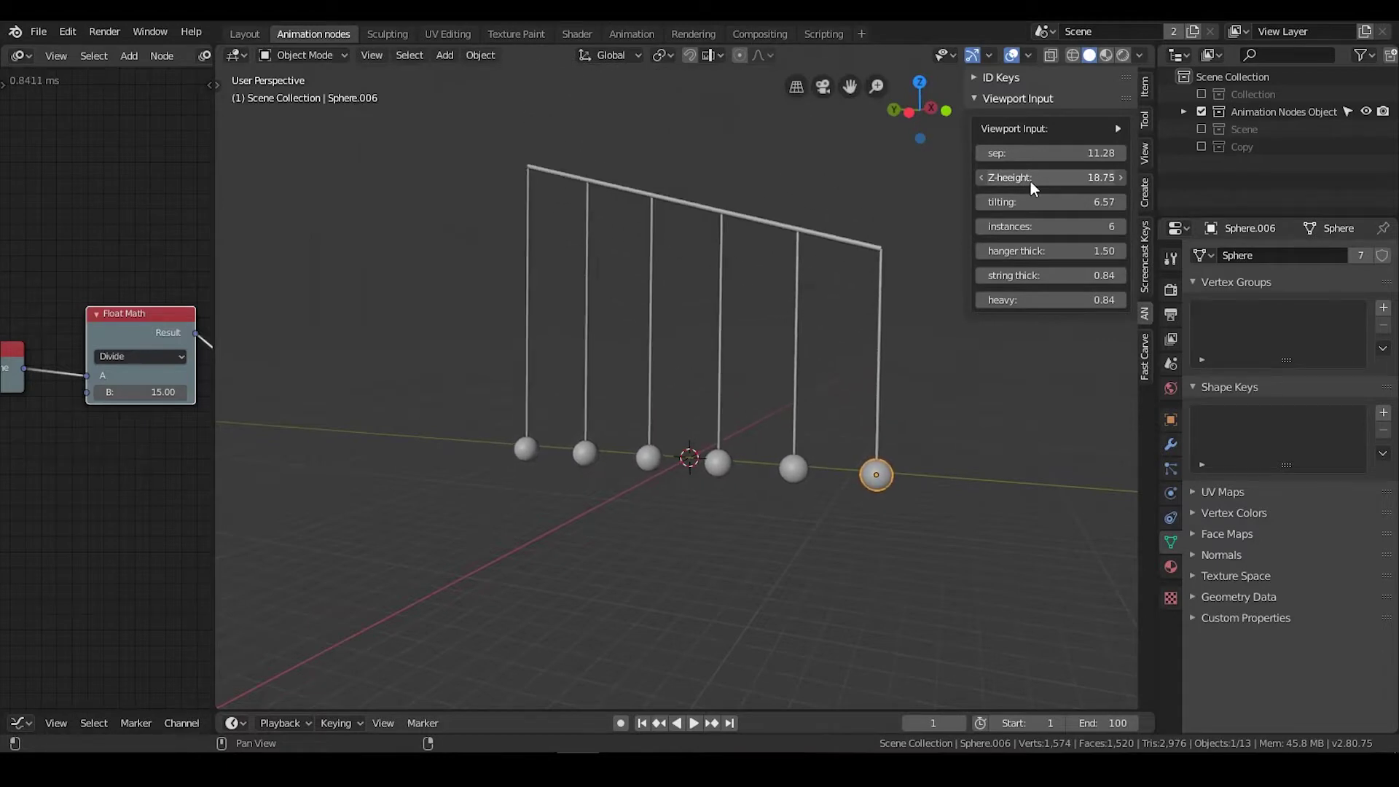
pyautogui.moveTo(969, 386); pyautogui.dragTo(843, 387, button='middle')
pyautogui.moveTo(675, 522); pyautogui.dragTo(779, 509, button='middle')
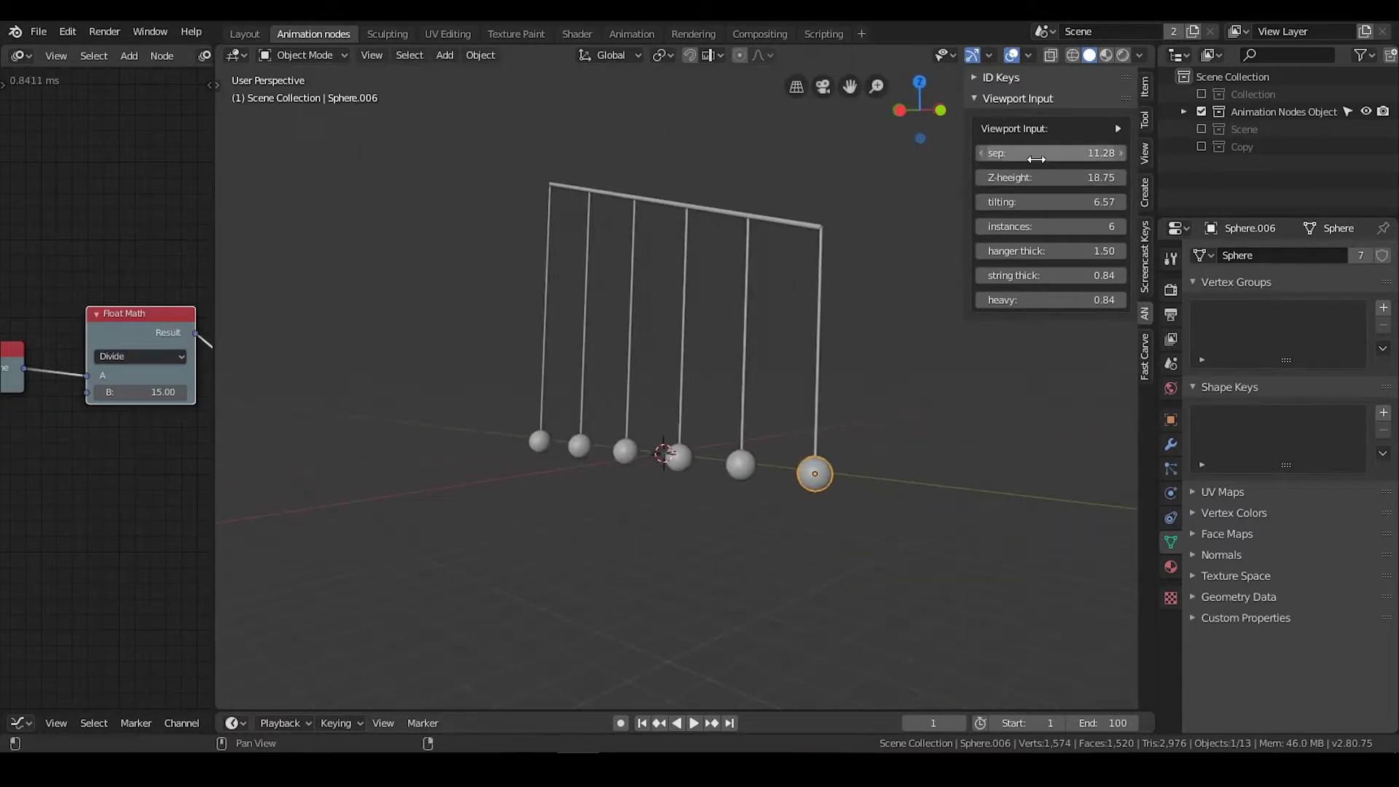
pyautogui.click(998, 99)
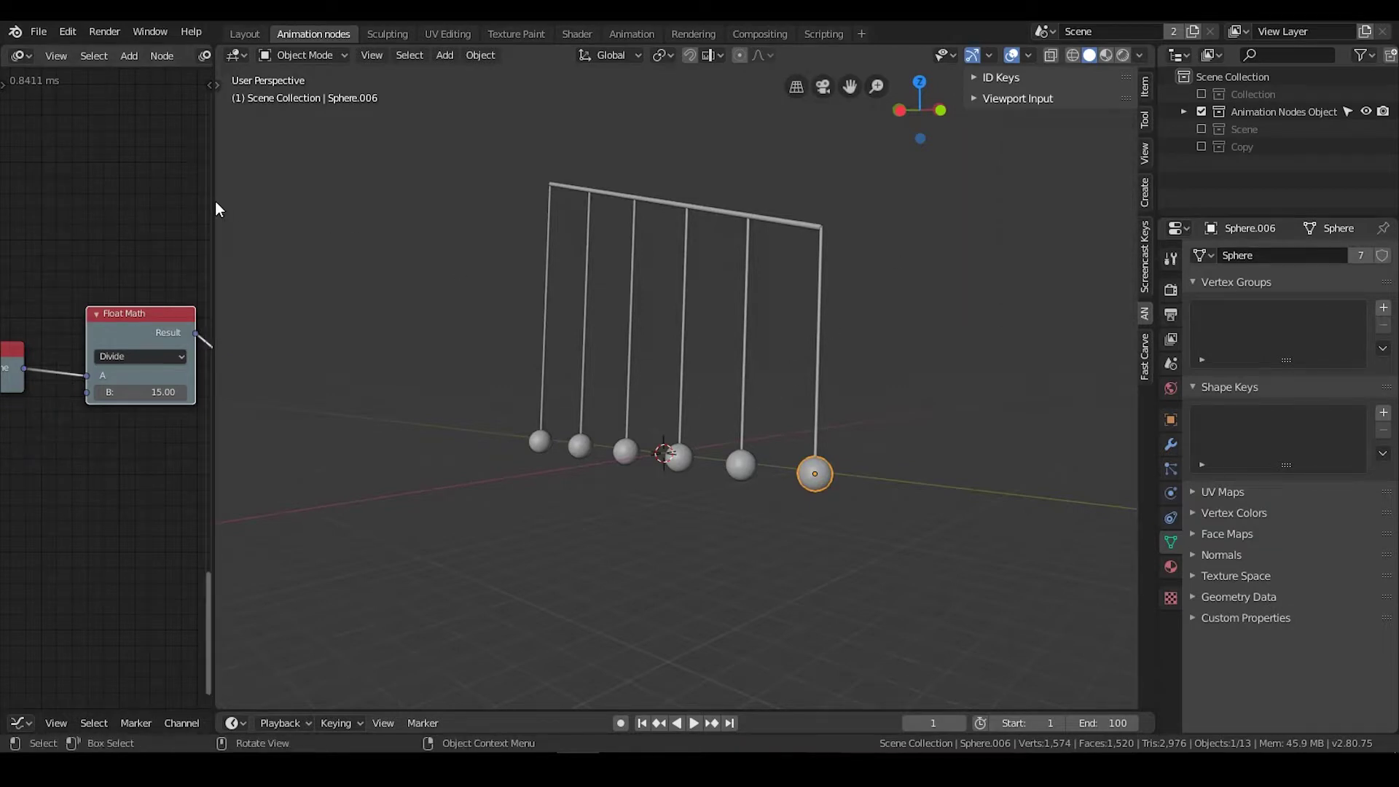
pyautogui.moveTo(212, 197); pyautogui.dragTo(706, 231)
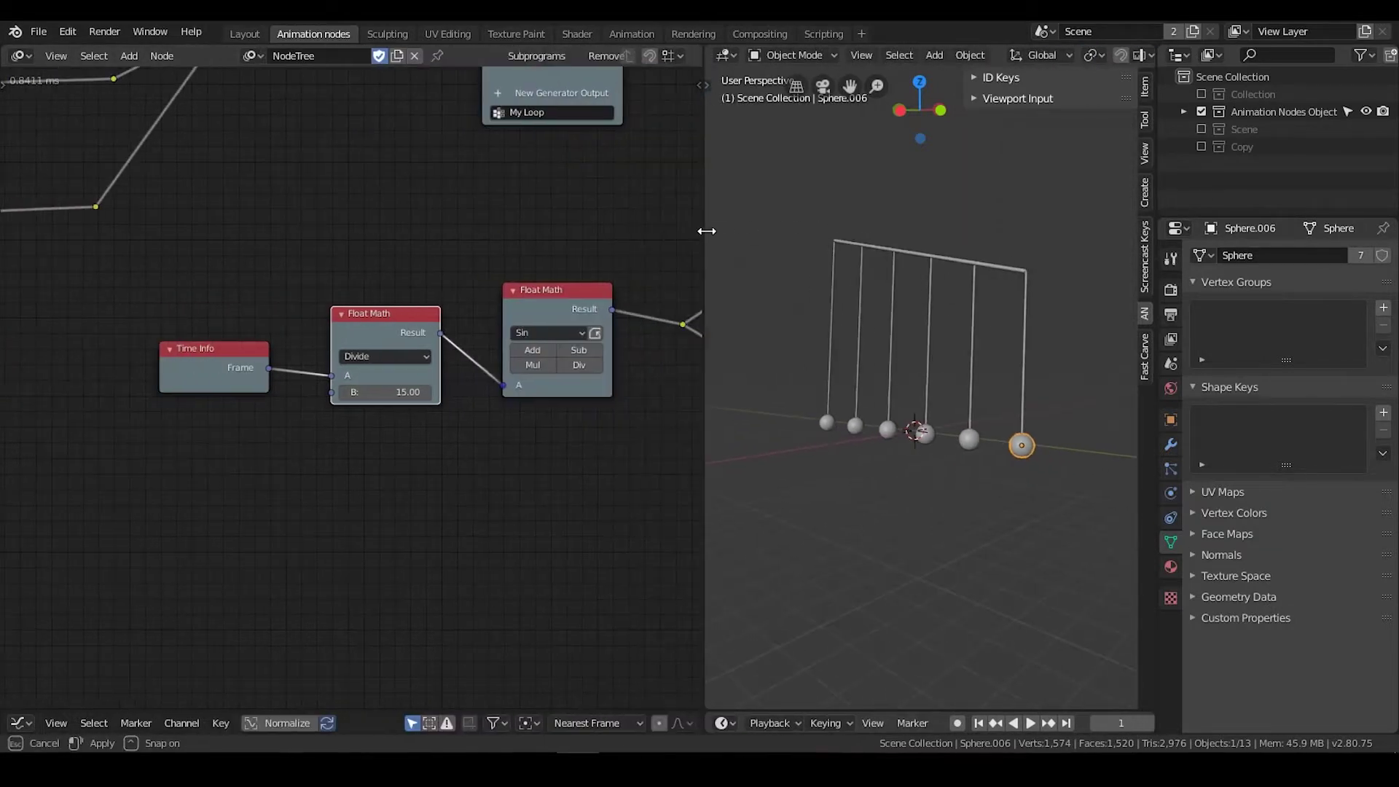
# Step: Move the Sin node that follows Divide closer to the reroute
pyautogui.moveTo(553, 380); pyautogui.dragTo(430, 393, button='middle')
pyautogui.scroll(-2, 437, 398)
pyautogui.moveTo(498, 328); pyautogui.dragTo(362, 352, button='middle')
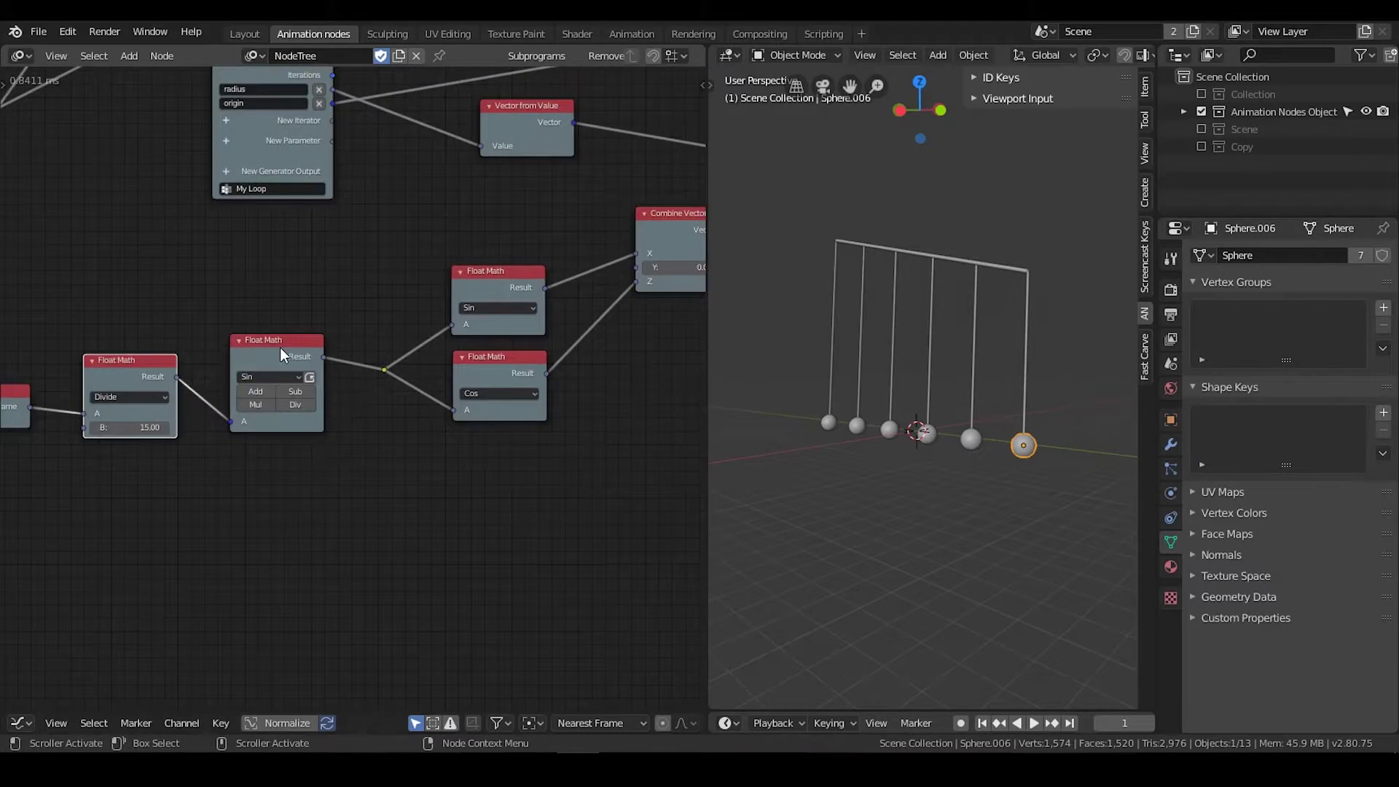
pyautogui.moveTo(281, 349); pyautogui.dragTo(325, 333)
pyautogui.scroll(-2, 367, 371)
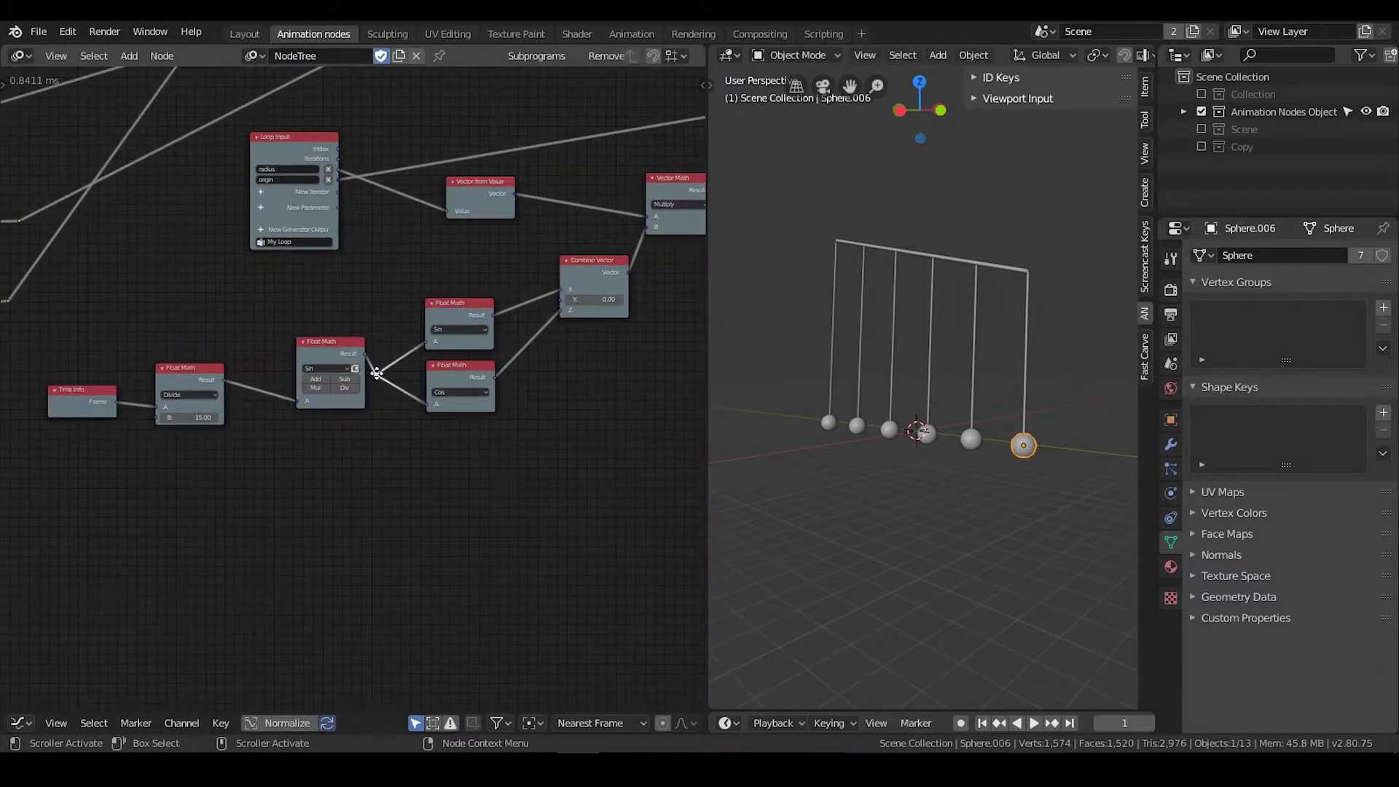
# Step: Move the vector and Sin/Cos nodes as a group away from Loop Input, and shift the Time Info, Divide and Sin nodes after them
pyautogui.scroll(-3, 357, 386)
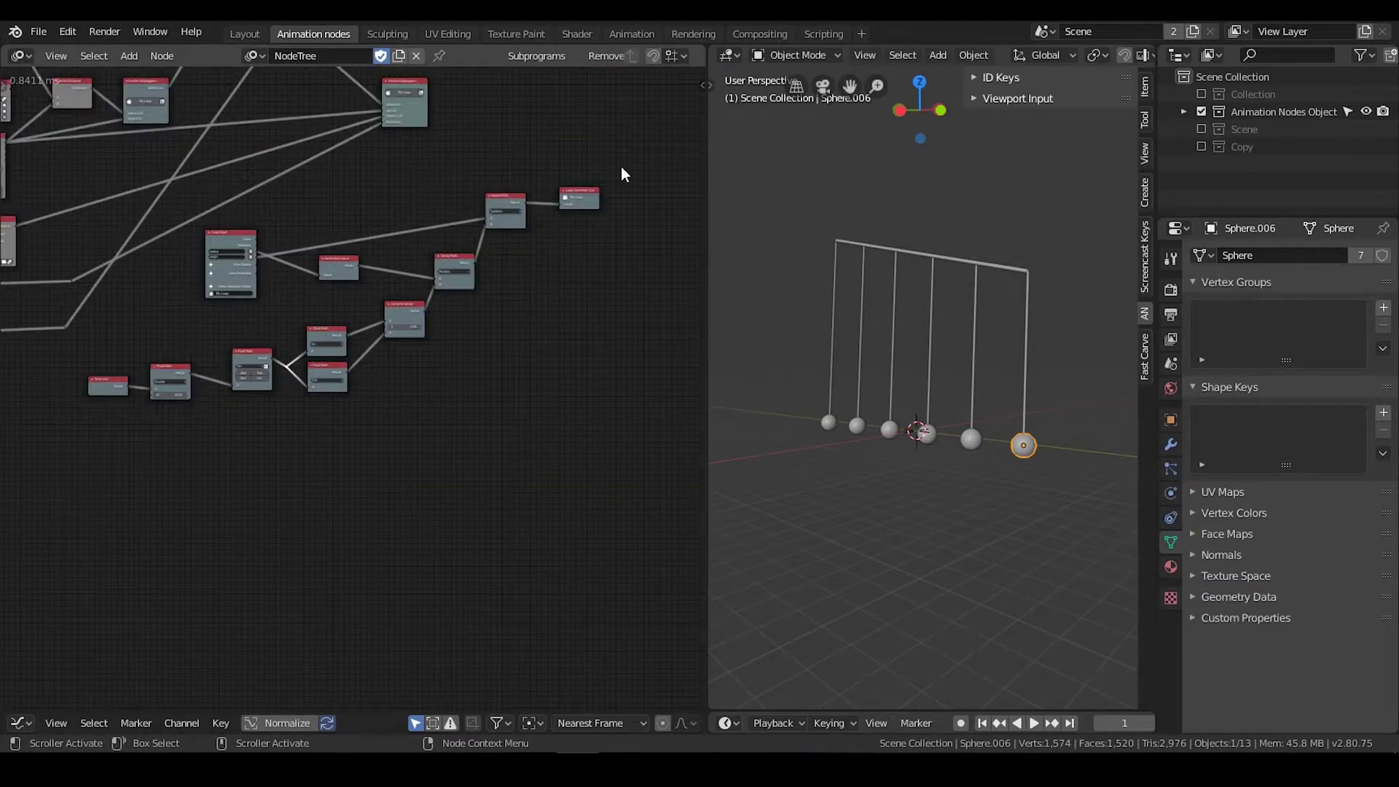
pyautogui.moveTo(622, 174); pyautogui.dragTo(300, 412)
pyautogui.press('g')
pyautogui.click(502, 393)
pyautogui.moveTo(359, 324); pyautogui.dragTo(114, 462)
pyautogui.press('g')
pyautogui.click(350, 468)
pyautogui.scroll(2, 525, 490)
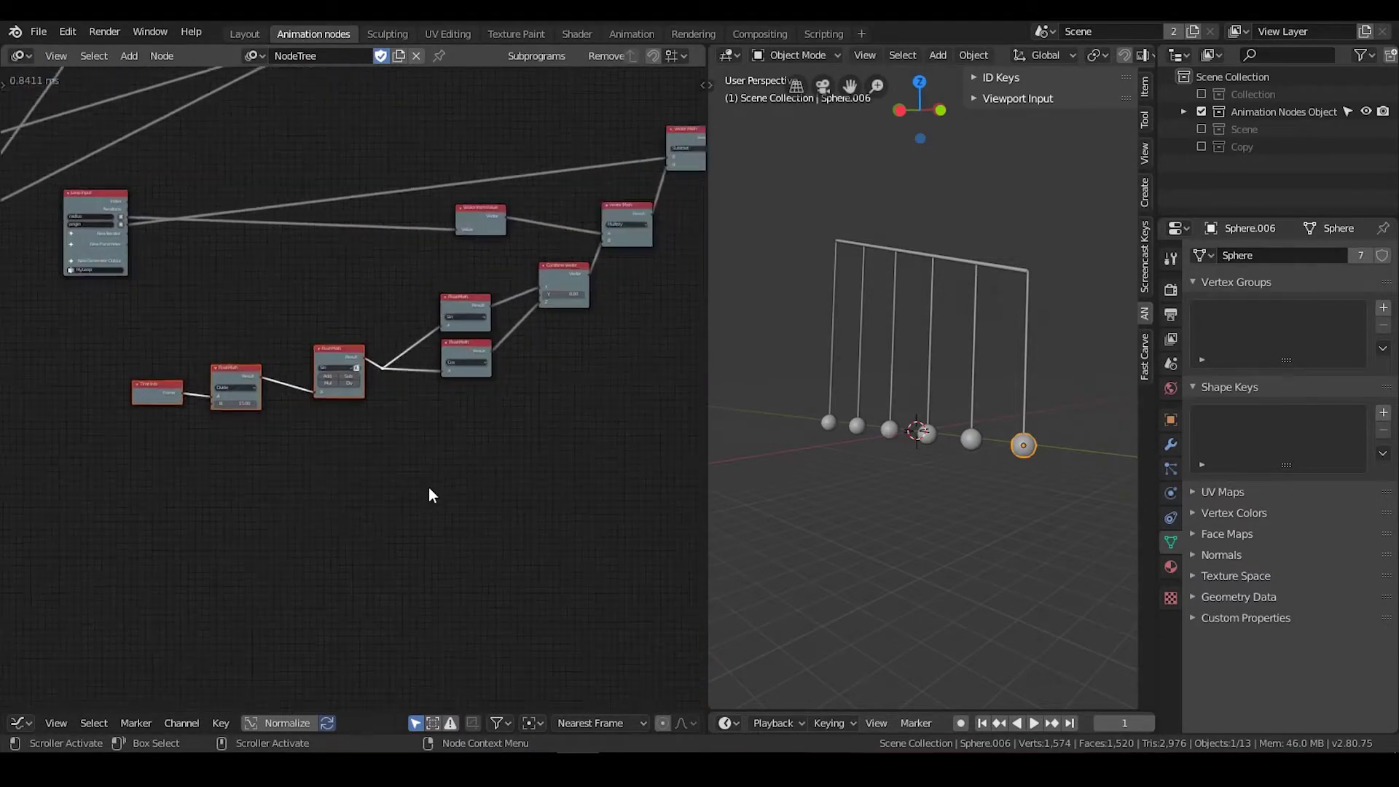
pyautogui.scroll(1, 434, 494)
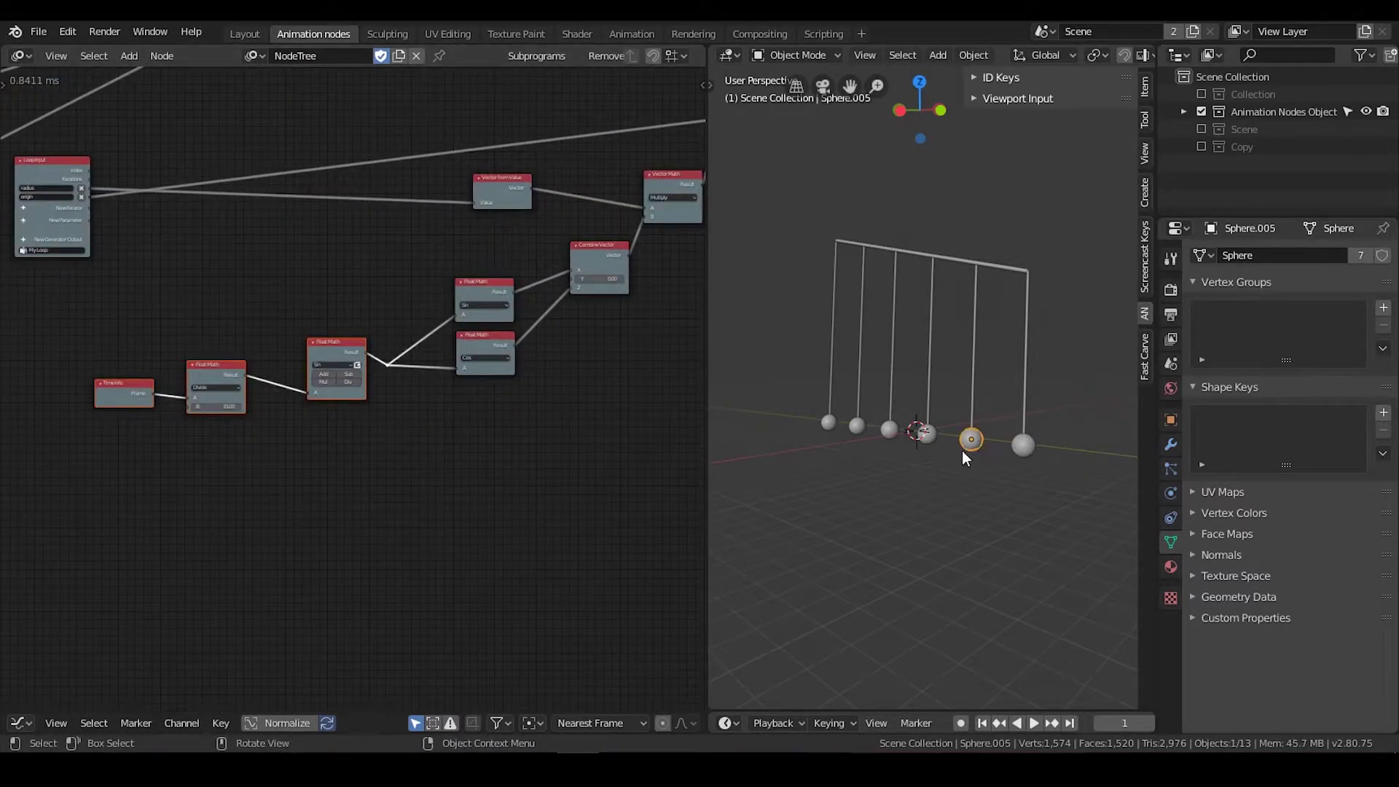
# Step: Inspect the pendulum spheres up close and move the Time Info node farther from the Divide node
pyautogui.moveTo(962, 450); pyautogui.dragTo(897, 482, button='middle')
pyautogui.scroll(3, 907, 483)
pyautogui.scroll(-3, 898, 484)
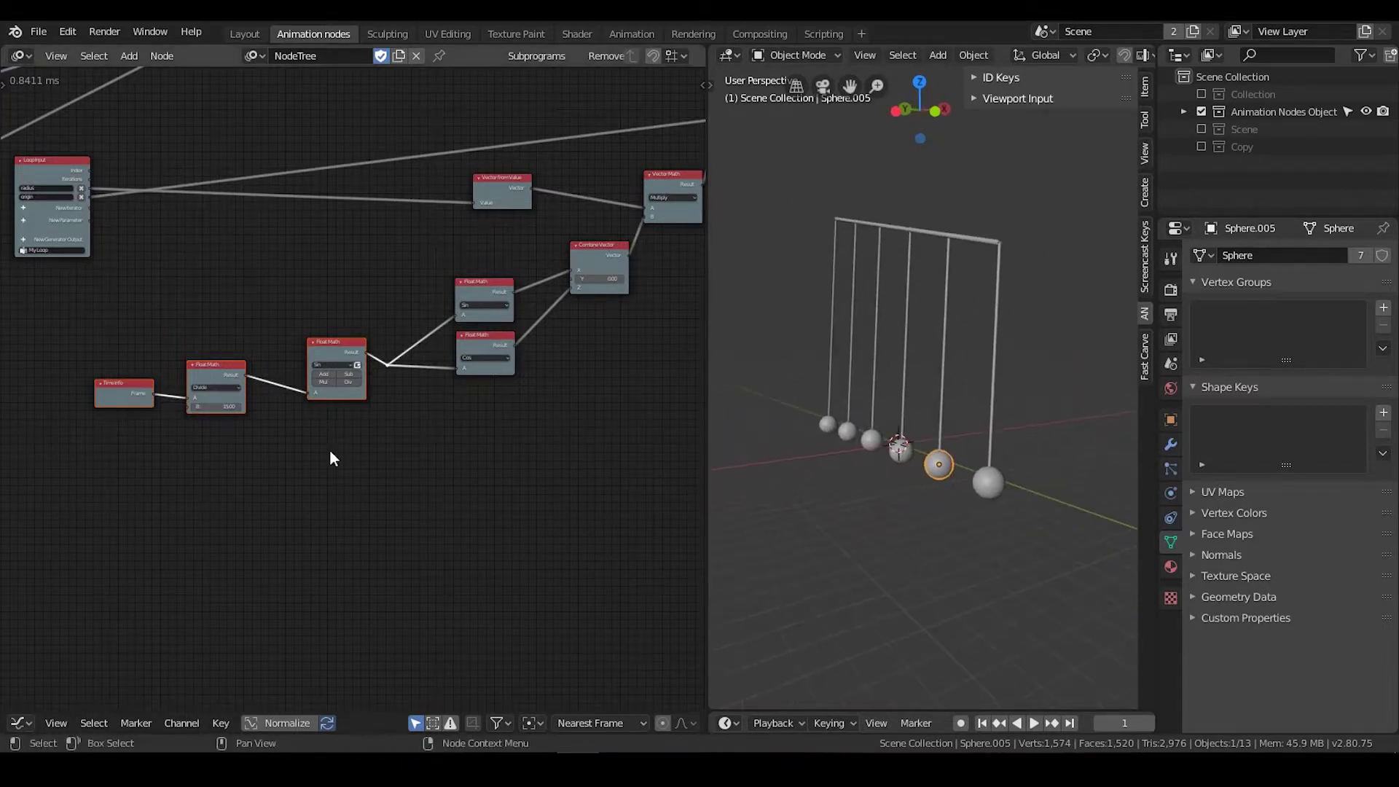
pyautogui.moveTo(336, 441); pyautogui.dragTo(387, 437, button='middle')
pyautogui.scroll(3, 379, 437)
pyautogui.click(325, 443)
pyautogui.moveTo(197, 370); pyautogui.dragTo(105, 398)
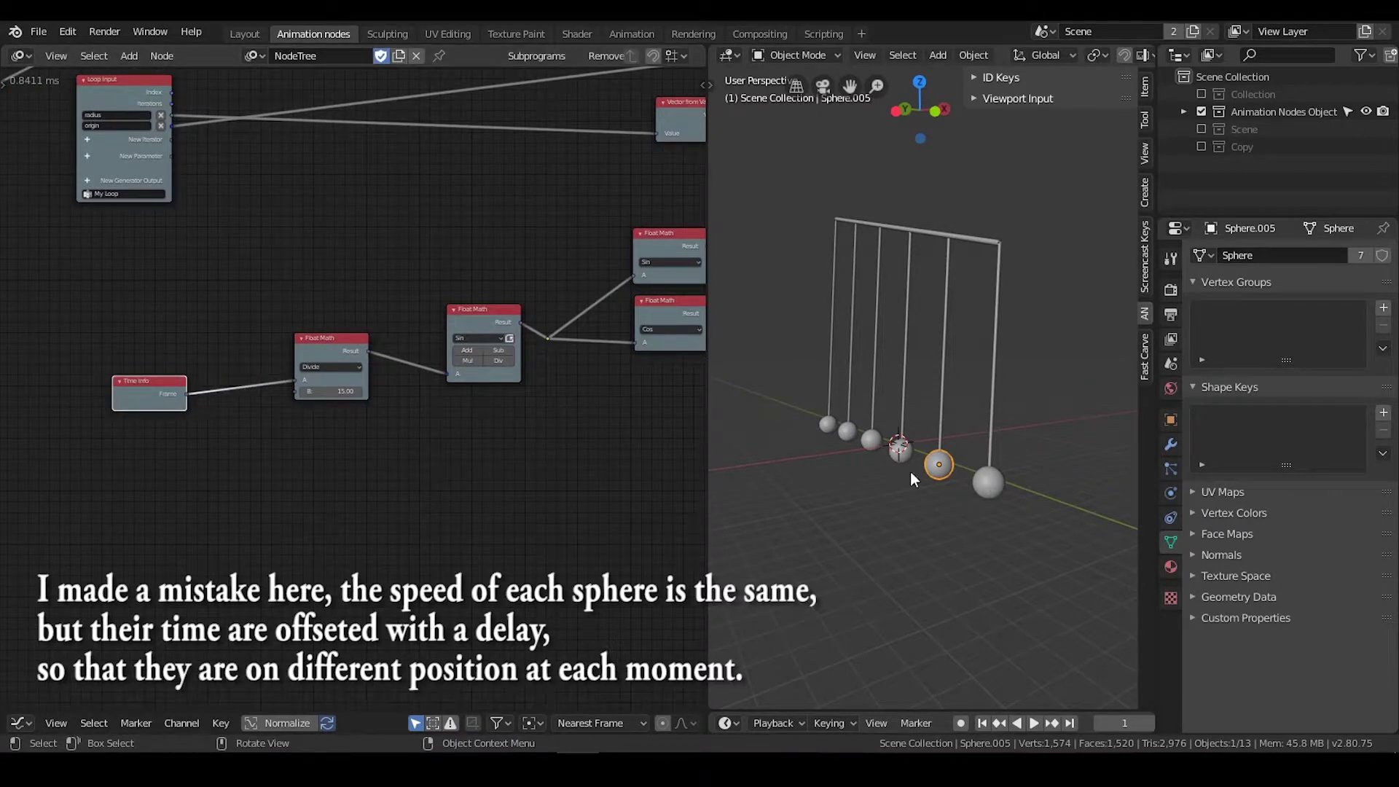
# Step: Add a Delay Time node above the time chain and move the Divide node to make room for it
pyautogui.scroll(3, 365, 297)
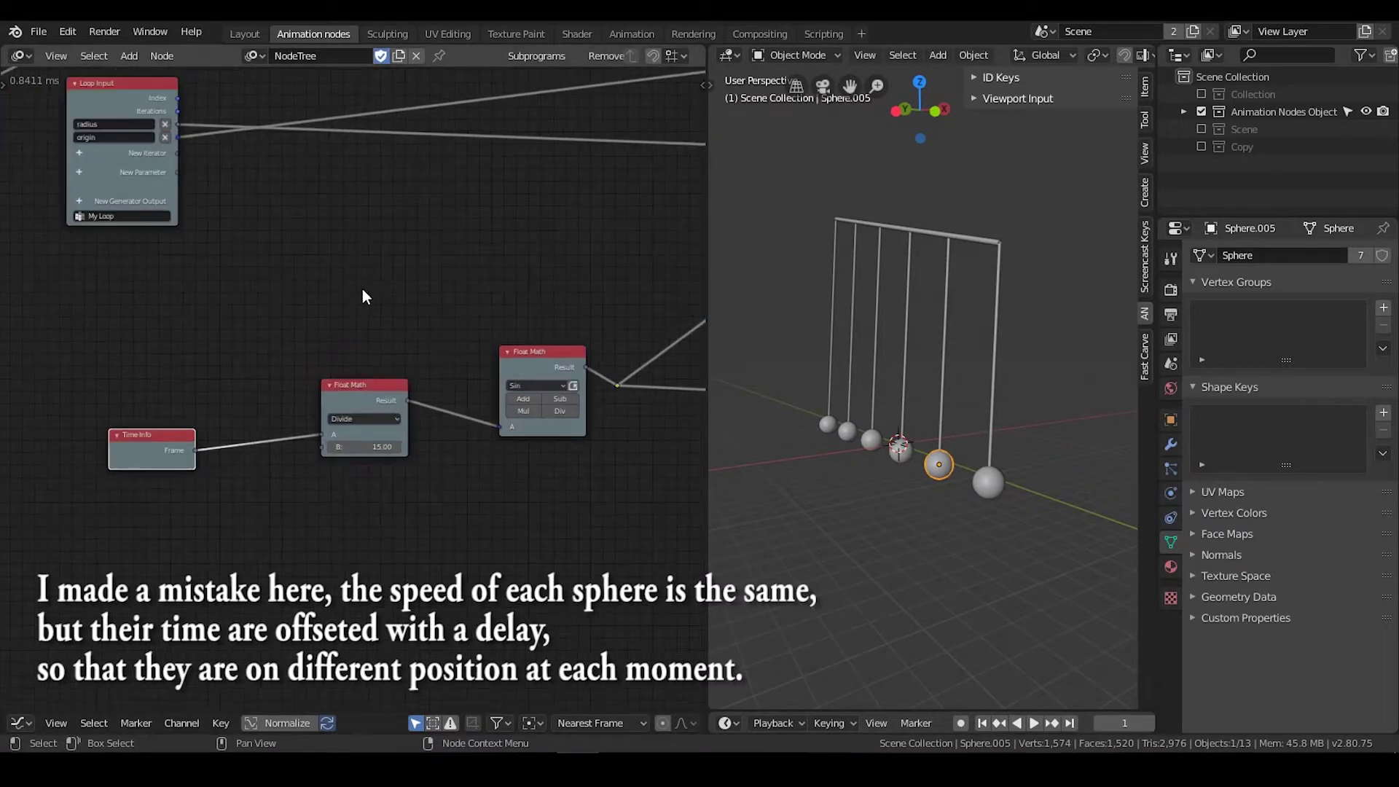
pyautogui.hotkey('ctrl', 'a')
pyautogui.write('delay')
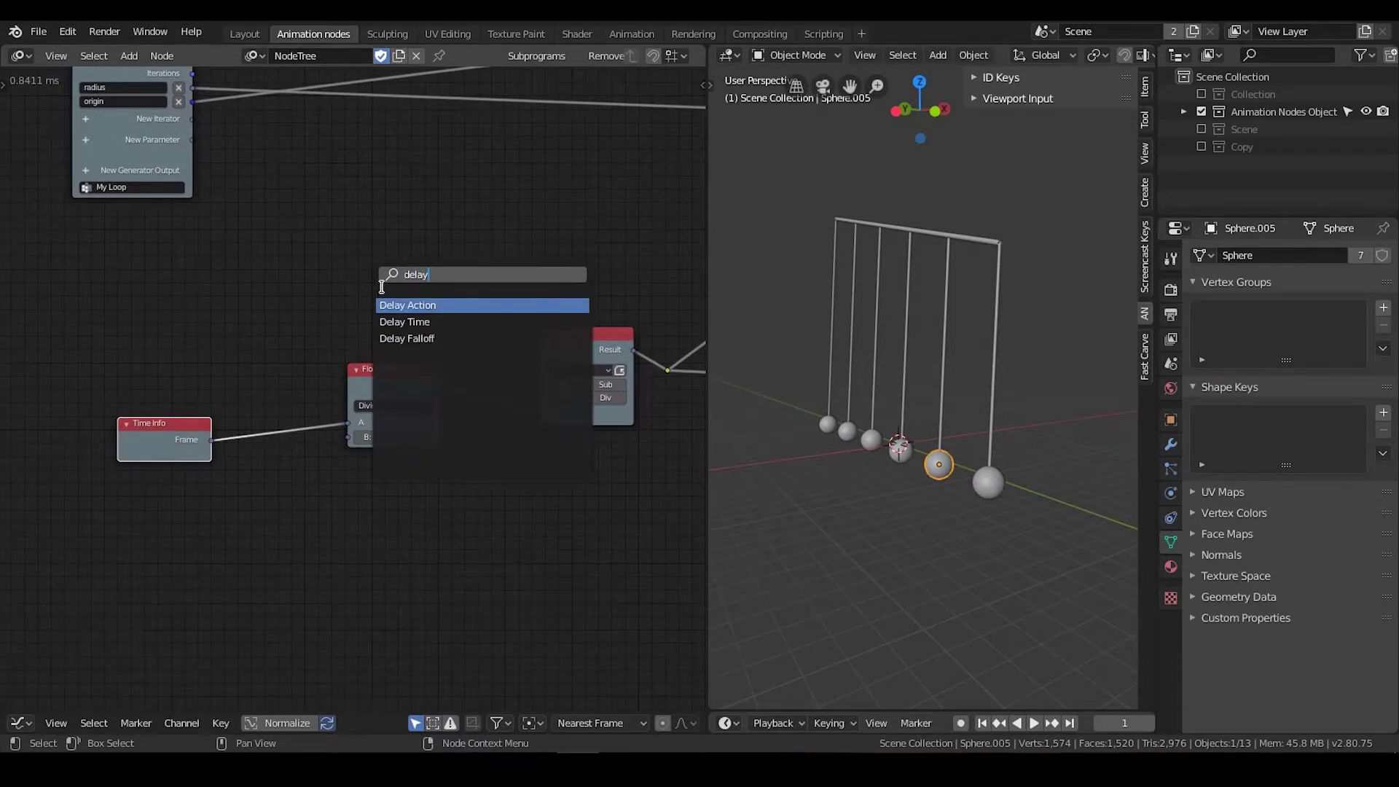
pyautogui.click(408, 322)
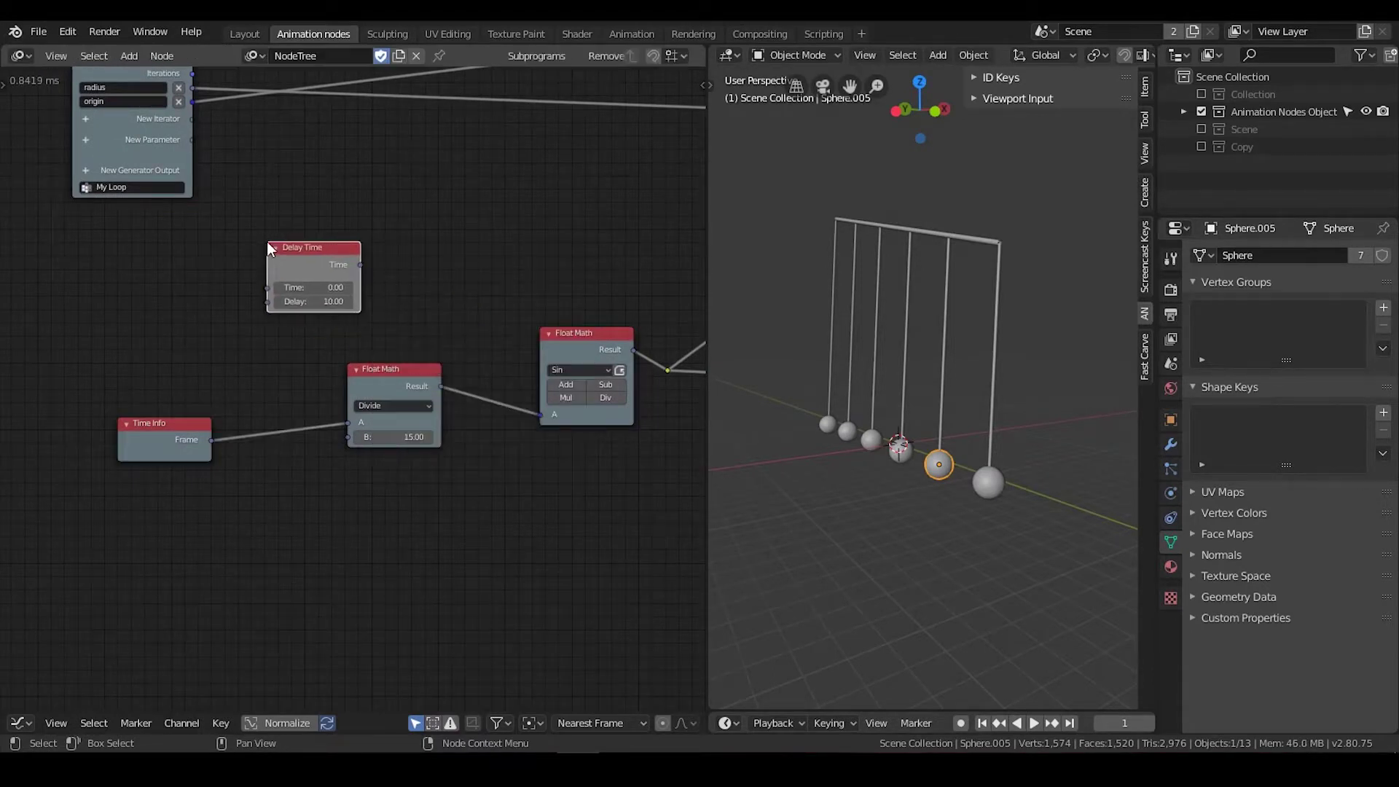
pyautogui.moveTo(393, 375); pyautogui.dragTo(430, 361)
# Step: Link Time Info's Frame to the Delay Time node's Time input, and its Time output to the Divide node's A
pyautogui.moveTo(213, 440); pyautogui.dragTo(227, 425)
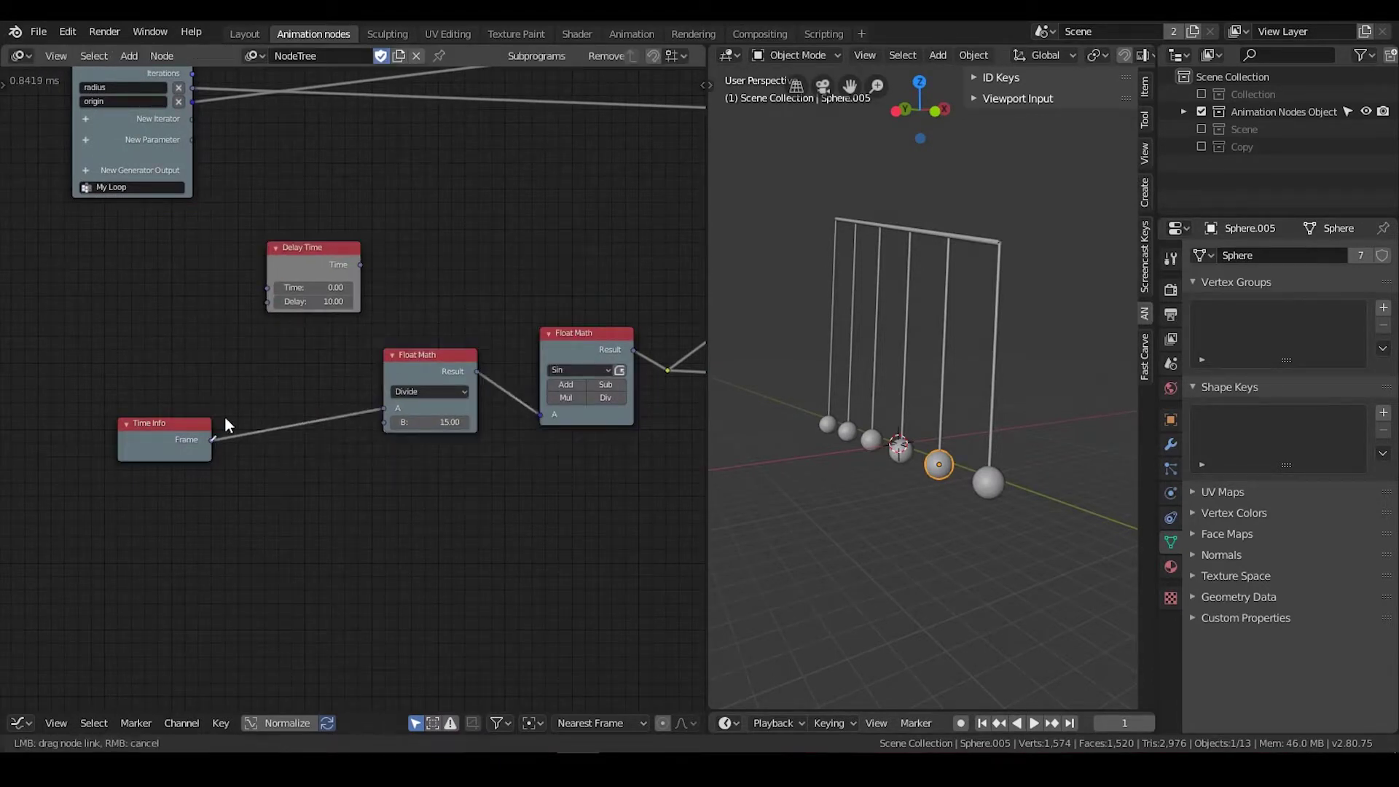
pyautogui.moveTo(268, 294); pyautogui.dragTo(266, 289)
pyautogui.moveTo(360, 265); pyautogui.dragTo(404, 358)
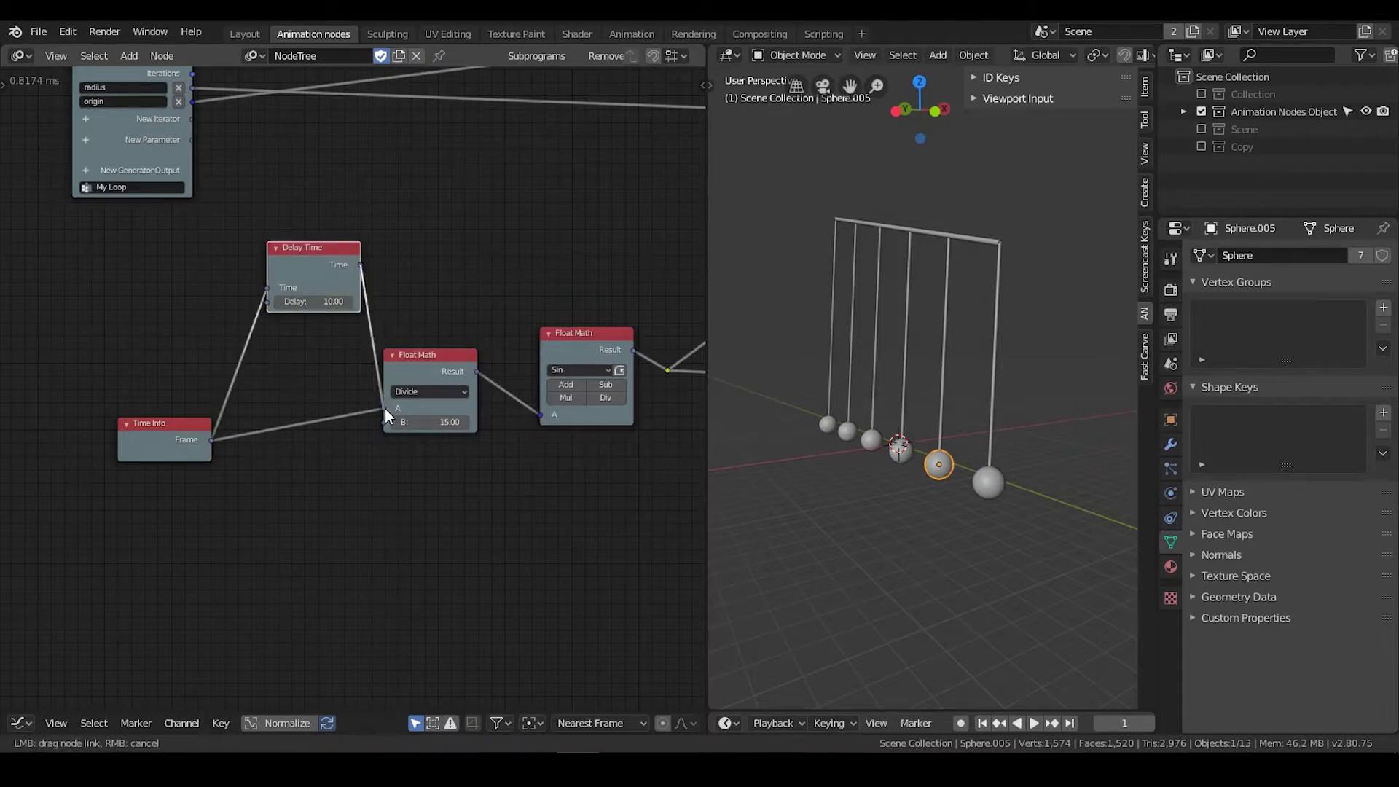
pyautogui.moveTo(386, 411); pyautogui.dragTo(386, 411)
# Step: Position the Delay Time node between Time Info and Divide, and set its Delay to 2
pyautogui.moveTo(317, 264); pyautogui.dragTo(306, 358)
pyautogui.moveTo(190, 430); pyautogui.dragTo(116, 427)
pyautogui.moveTo(289, 355); pyautogui.dragTo(278, 368)
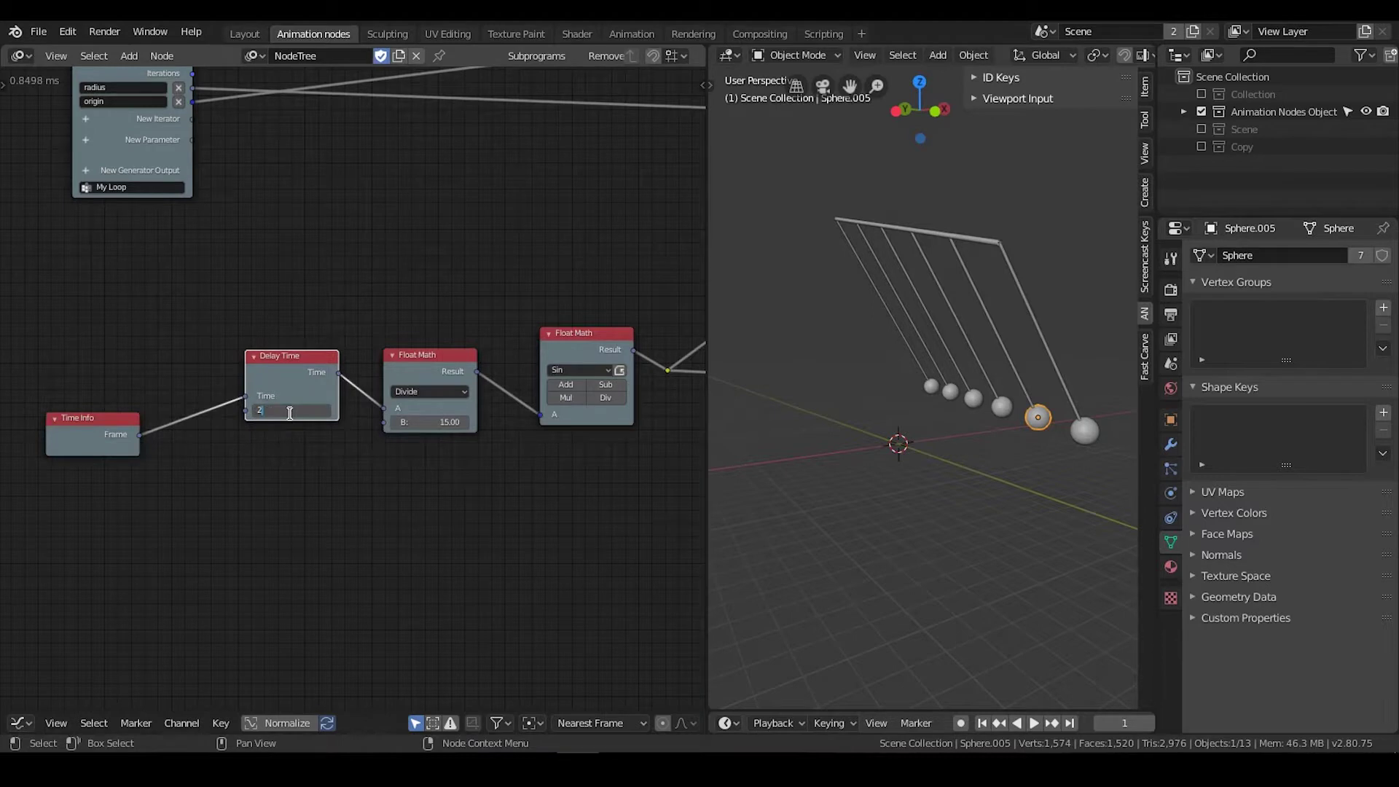
pyautogui.press('Return')
# Step: Bring the Loop Input node lower beside the time chain and move Time Info farther from Delay Time
pyautogui.moveTo(349, 302); pyautogui.dragTo(493, 381, button='middle')
pyautogui.scroll(-2, 431, 379)
pyautogui.moveTo(266, 204); pyautogui.dragTo(105, 296)
pyautogui.scroll(1, 387, 343)
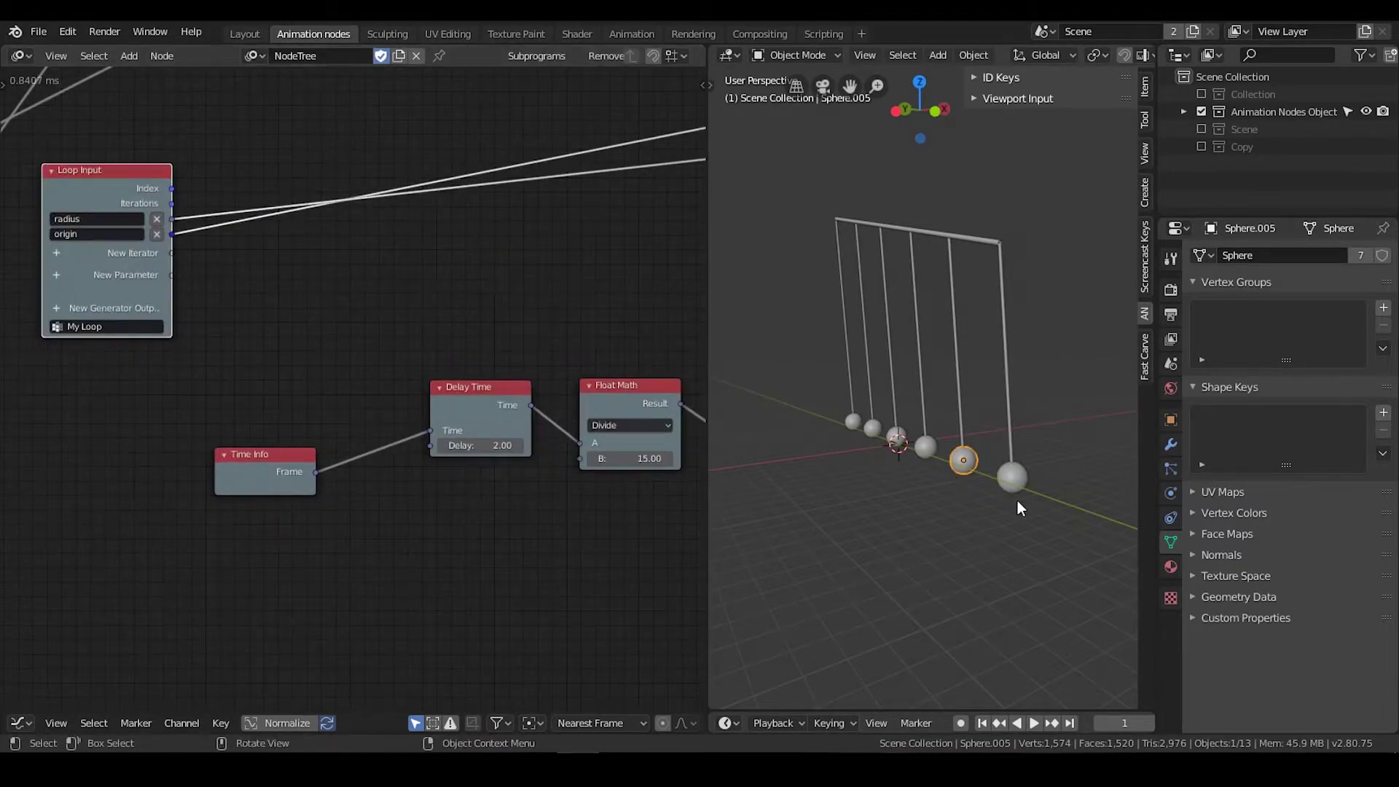
pyautogui.moveTo(287, 460); pyautogui.dragTo(234, 459)
pyautogui.moveTo(414, 337); pyautogui.dragTo(415, 338, button='middle')
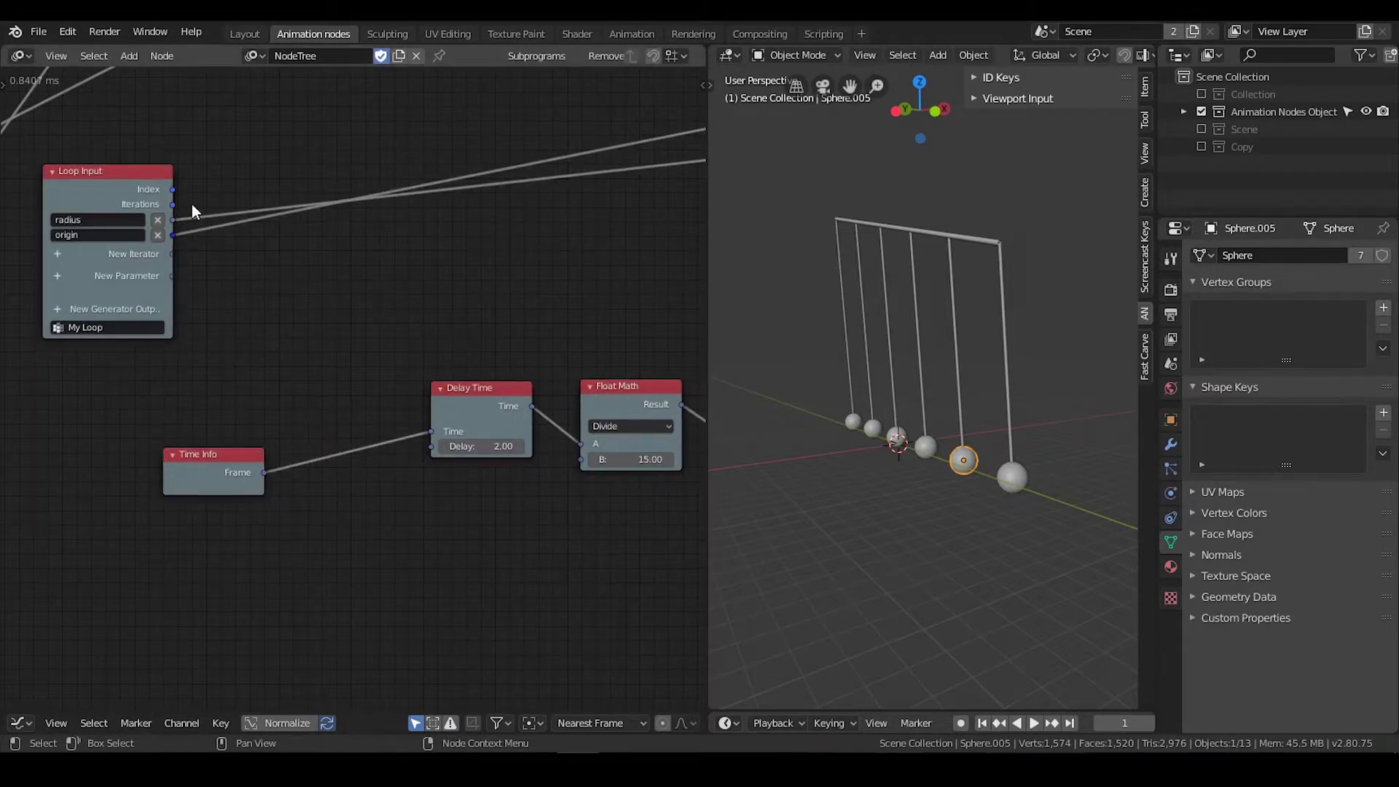
# Step: Add a Float parameter to the Loop Input node of My Loop
pyautogui.click(57, 283)
pyautogui.write('fl')
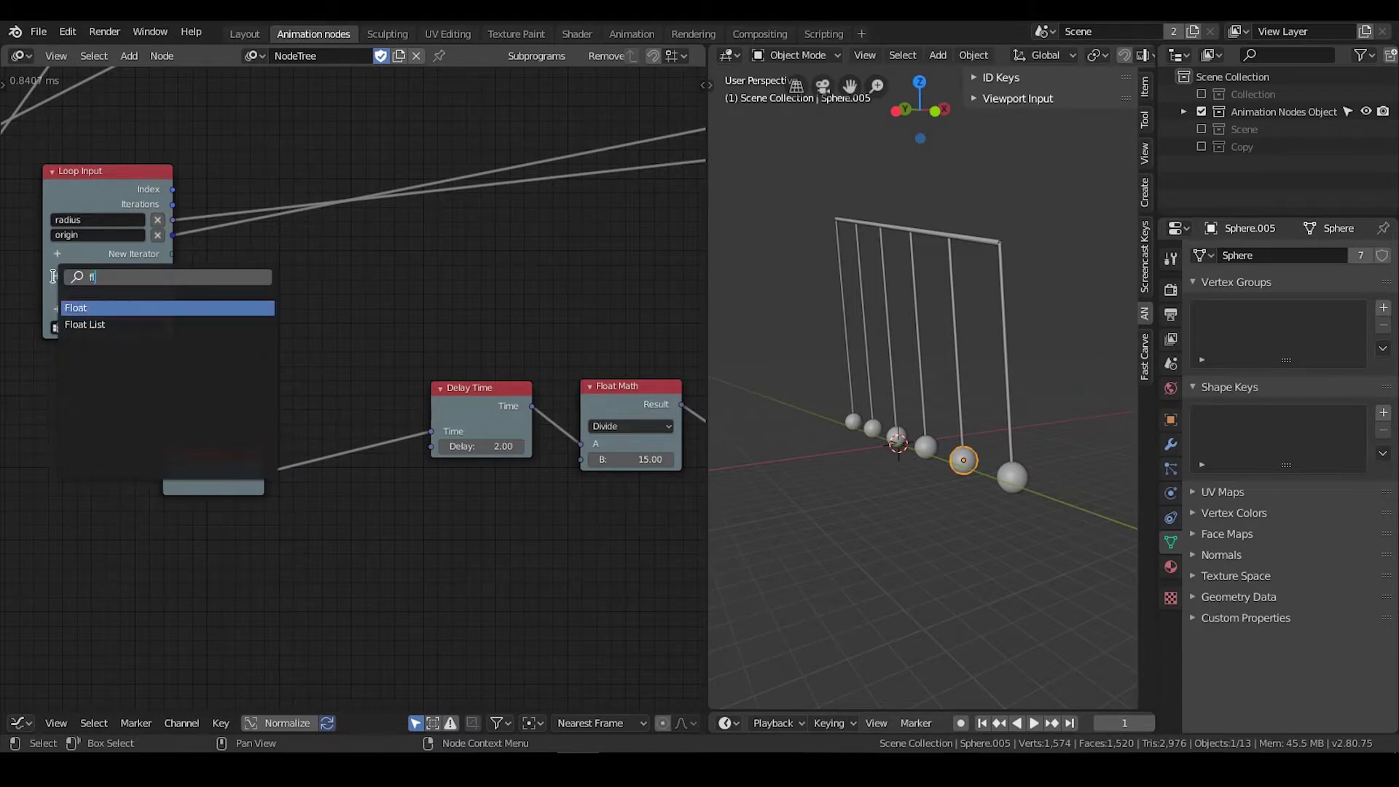
pyautogui.write('aot')
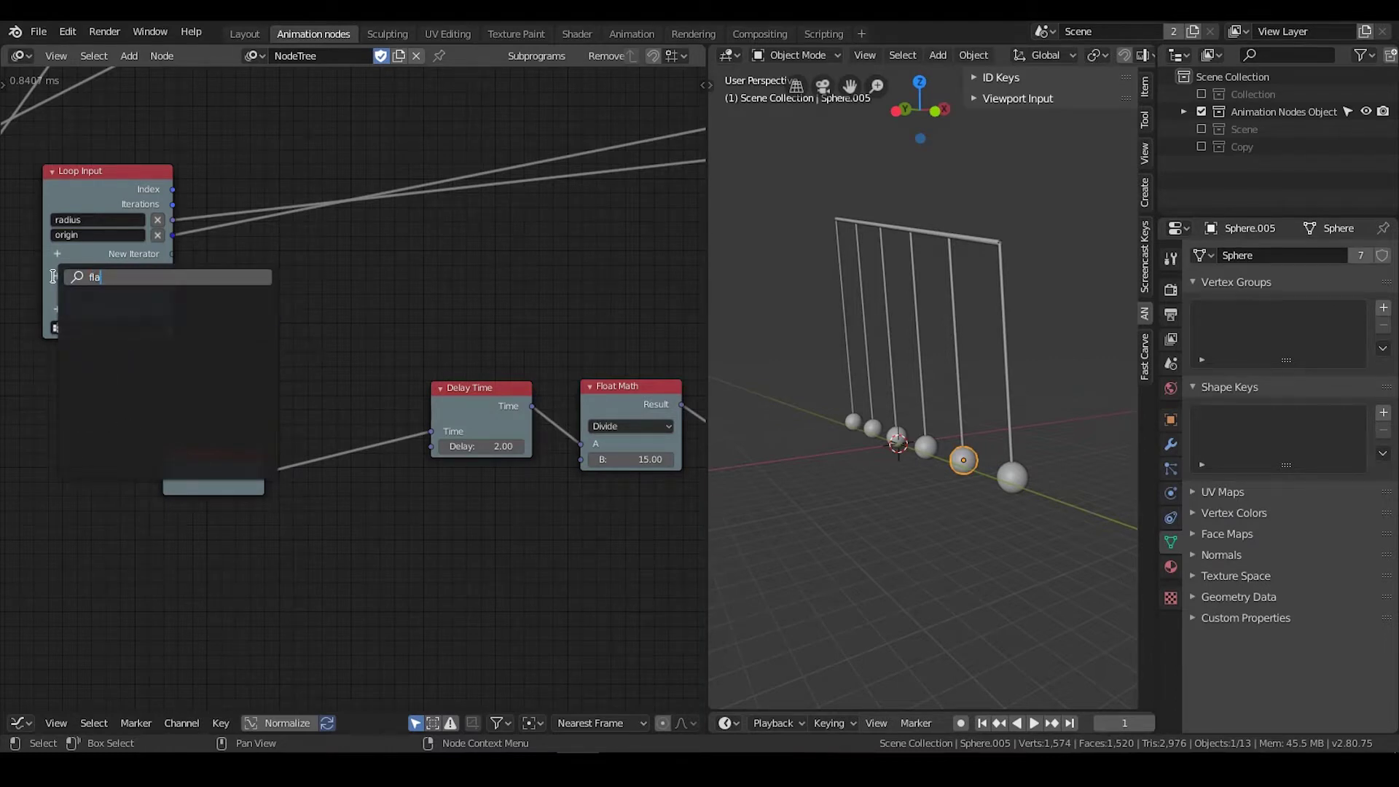
pyautogui.press('BackSpace')
pyautogui.click(78, 309)
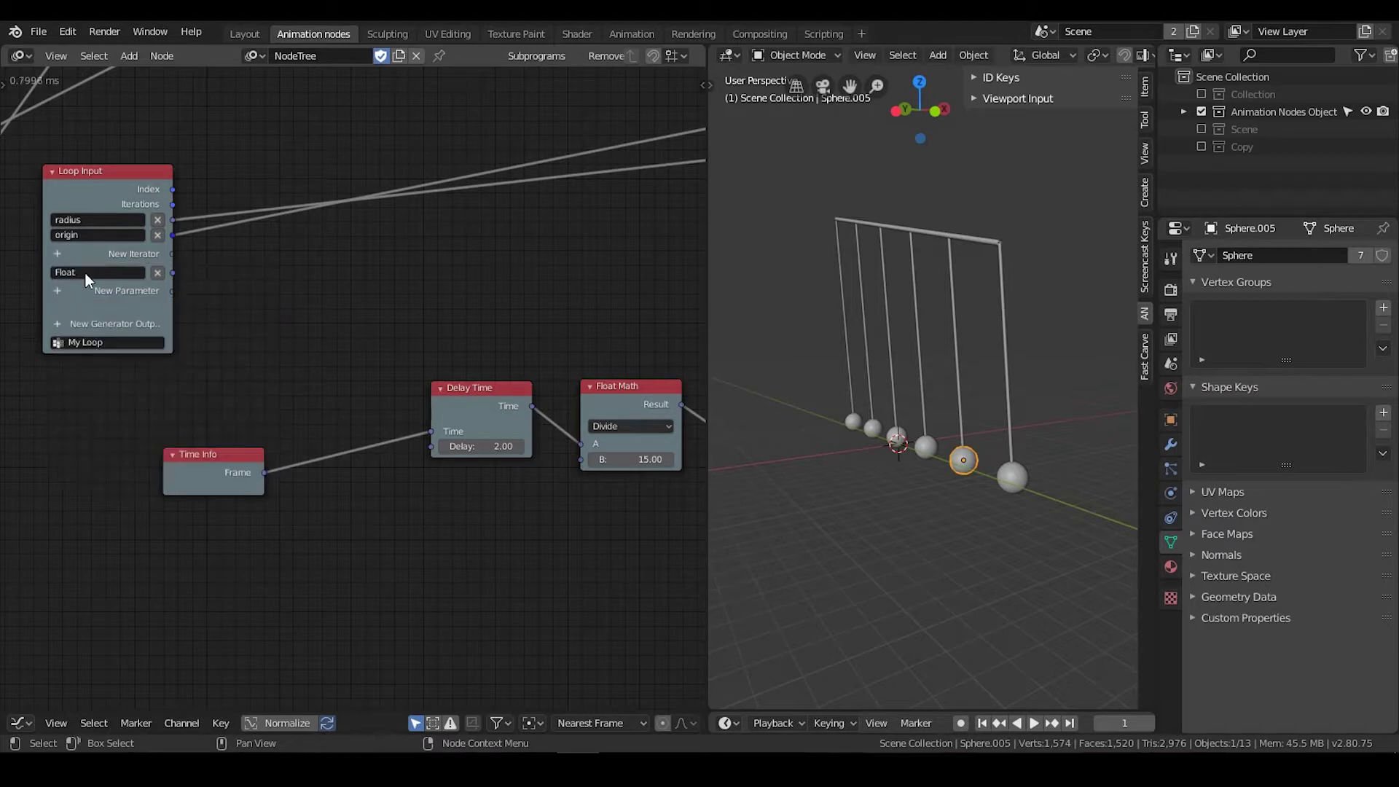
# Step: Set the Float input of the My Loop Invoke Subprogram node to 2
pyautogui.moveTo(273, 292); pyautogui.dragTo(402, 584, button='middle')
pyautogui.scroll(-3, 358, 352)
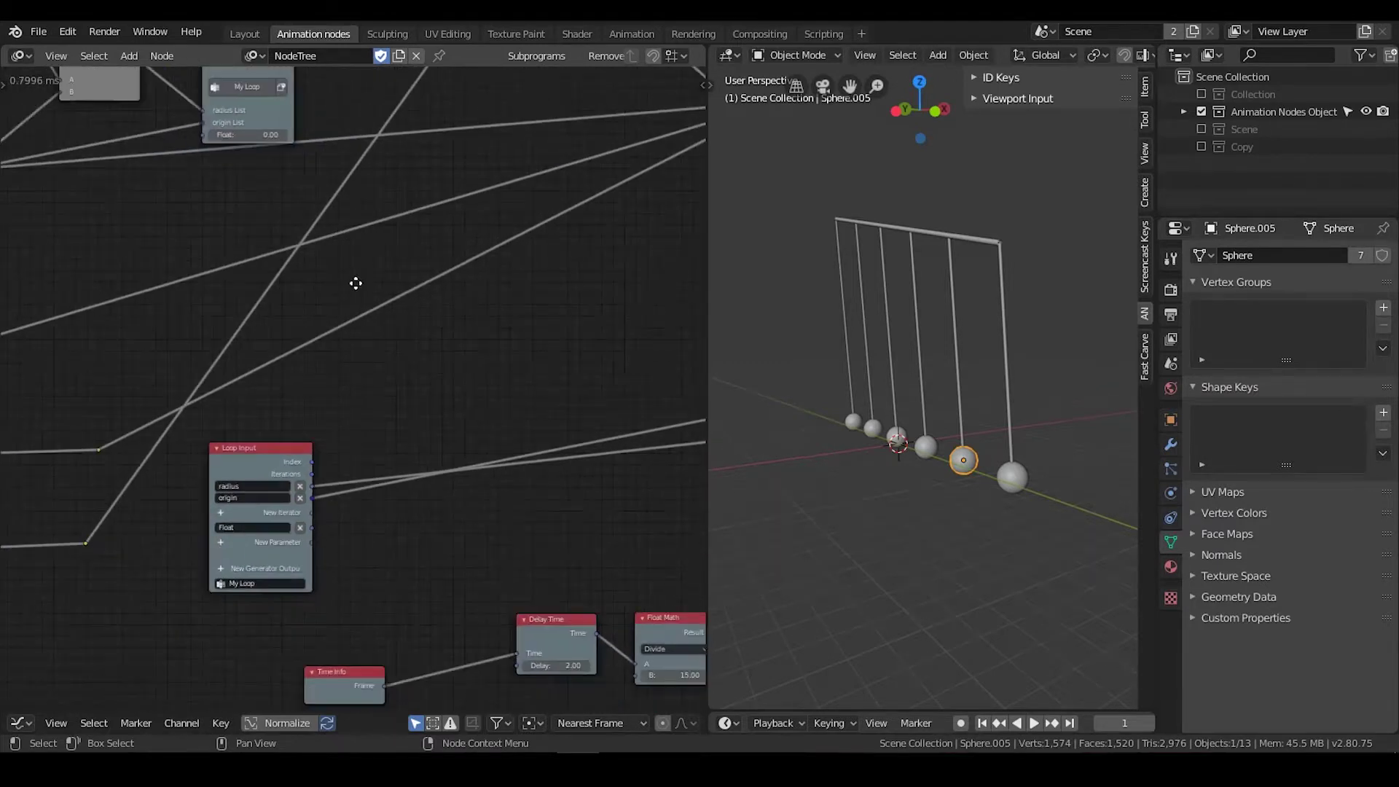
pyautogui.moveTo(356, 284); pyautogui.dragTo(366, 337, button='middle')
pyautogui.scroll(-1, 187, 301)
pyautogui.moveTo(187, 301); pyautogui.dragTo(452, 280, button='middle')
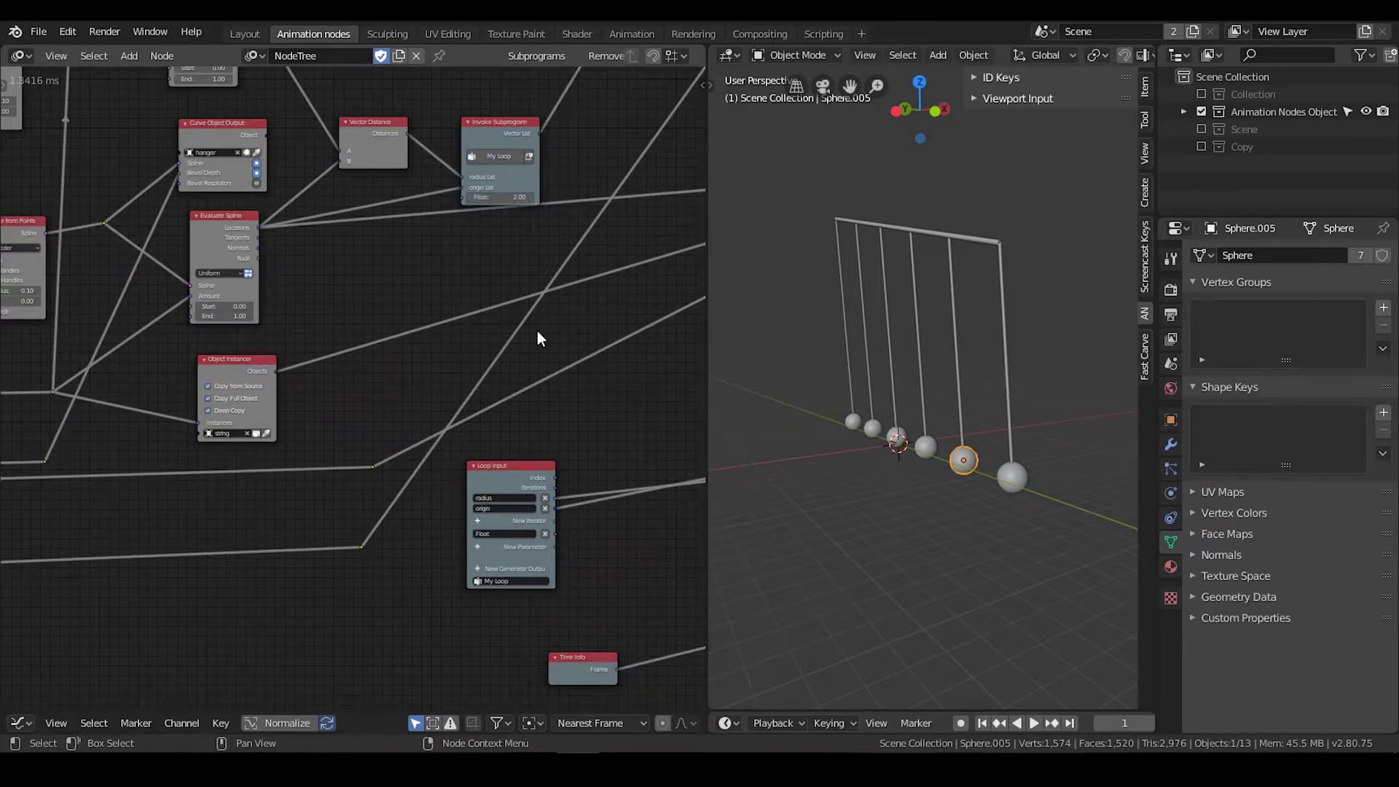
# Step: Rename the Loop Input's Float parameter to "delay factor"
pyautogui.moveTo(557, 407); pyautogui.dragTo(372, 256, button='middle')
pyautogui.scroll(3, 403, 307)
pyautogui.moveTo(423, 359); pyautogui.dragTo(578, 409, button='middle')
pyautogui.scroll(-7, 578, 409)
pyautogui.moveTo(248, 333); pyautogui.dragTo(587, 351, button='middle')
pyautogui.moveTo(39, 220); pyautogui.dragTo(305, 226, button='middle')
pyautogui.moveTo(593, 358); pyautogui.dragTo(138, 296, button='middle')
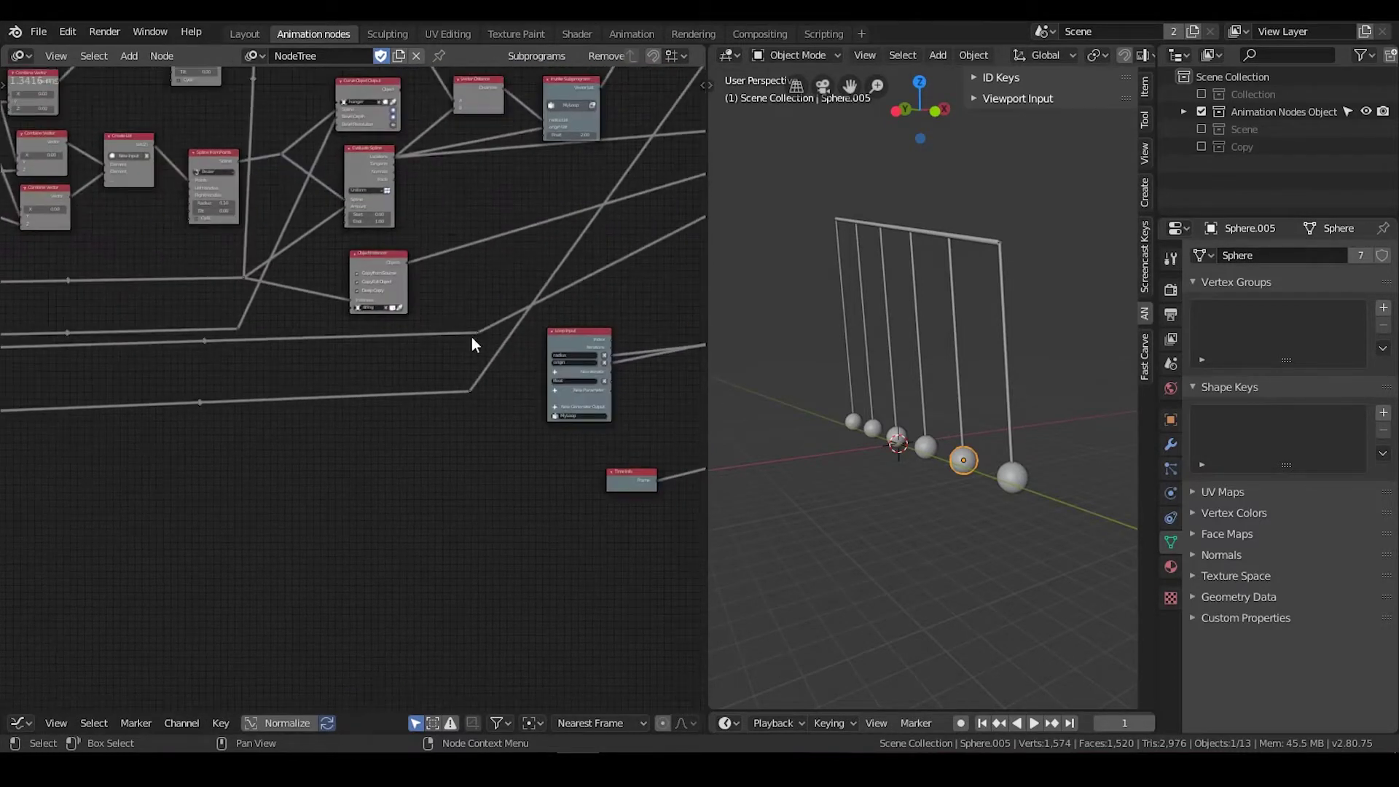
pyautogui.moveTo(471, 343); pyautogui.dragTo(100, 222, button='middle')
pyautogui.scroll(6, 275, 247)
pyautogui.scroll(3, 362, 350)
pyautogui.moveTo(275, 247); pyautogui.dragTo(295, 323, button='middle')
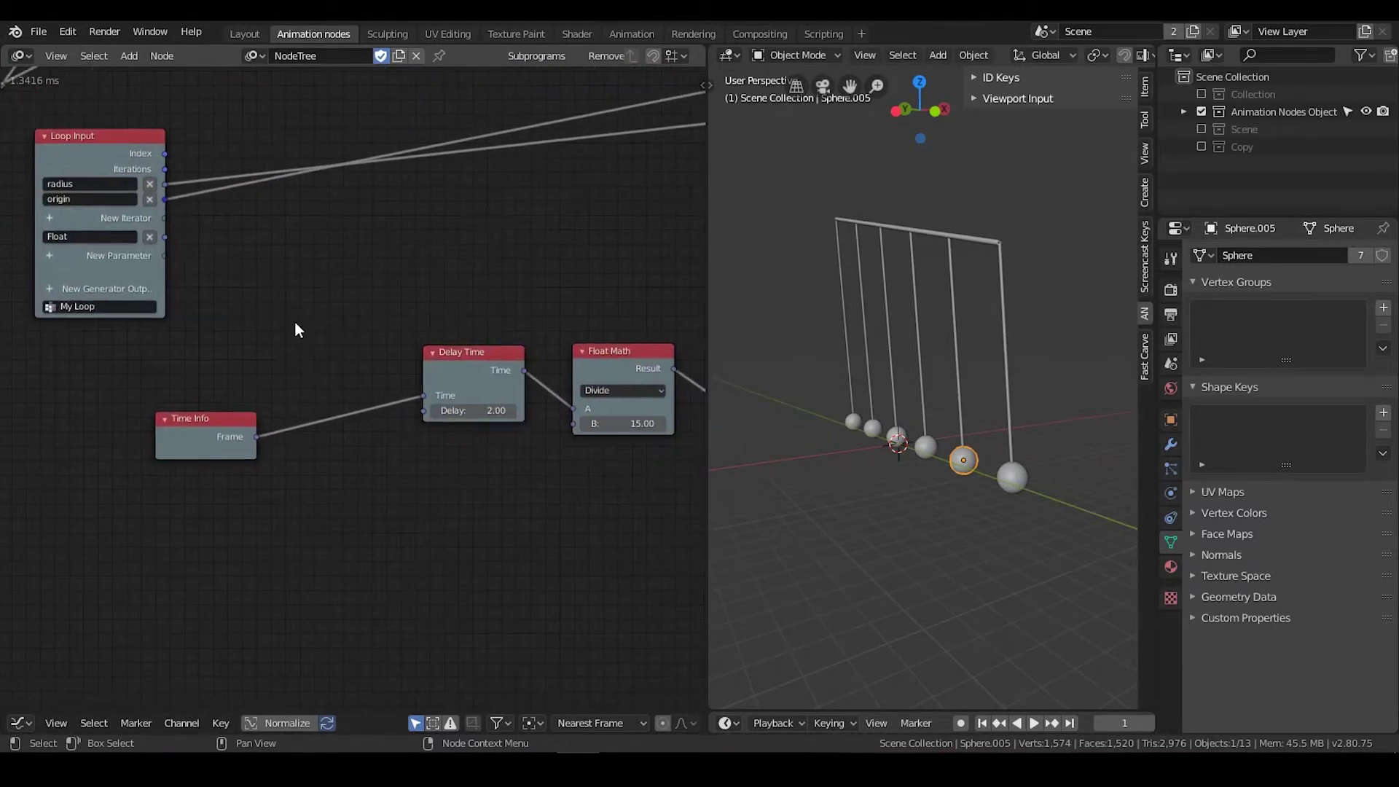
pyautogui.moveTo(175, 271); pyautogui.dragTo(290, 339, button='middle')
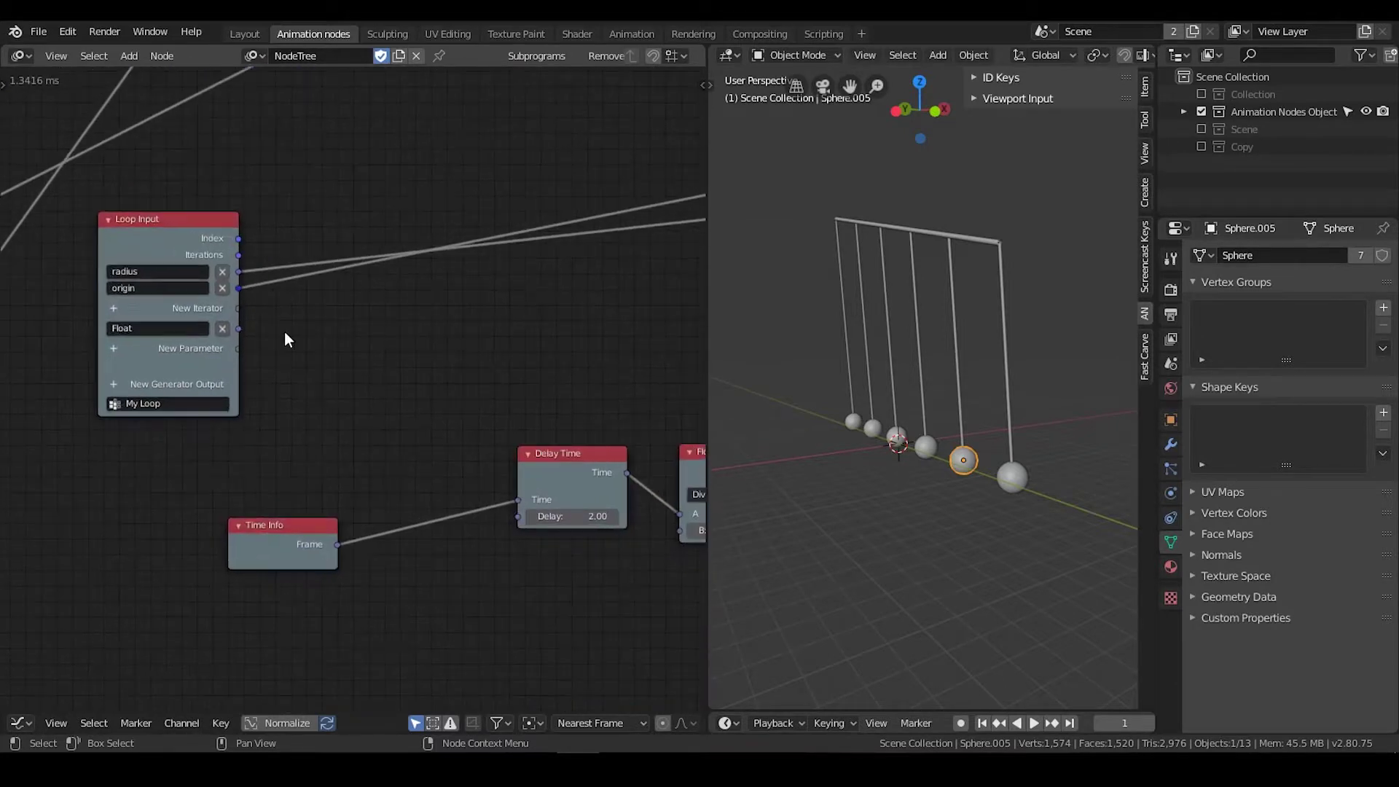
pyautogui.click(174, 343)
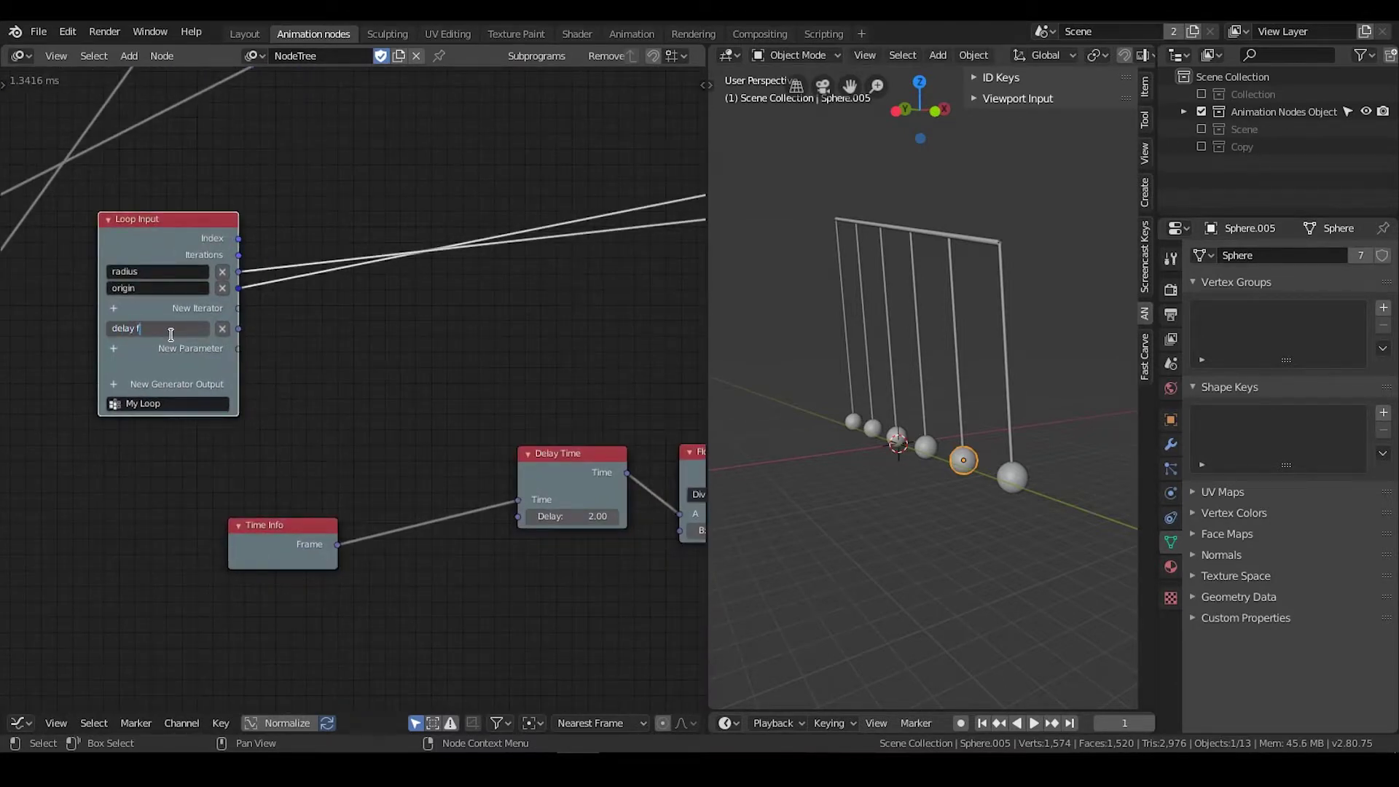
pyautogui.moveTo(403, 364); pyautogui.dragTo(371, 350, button='middle')
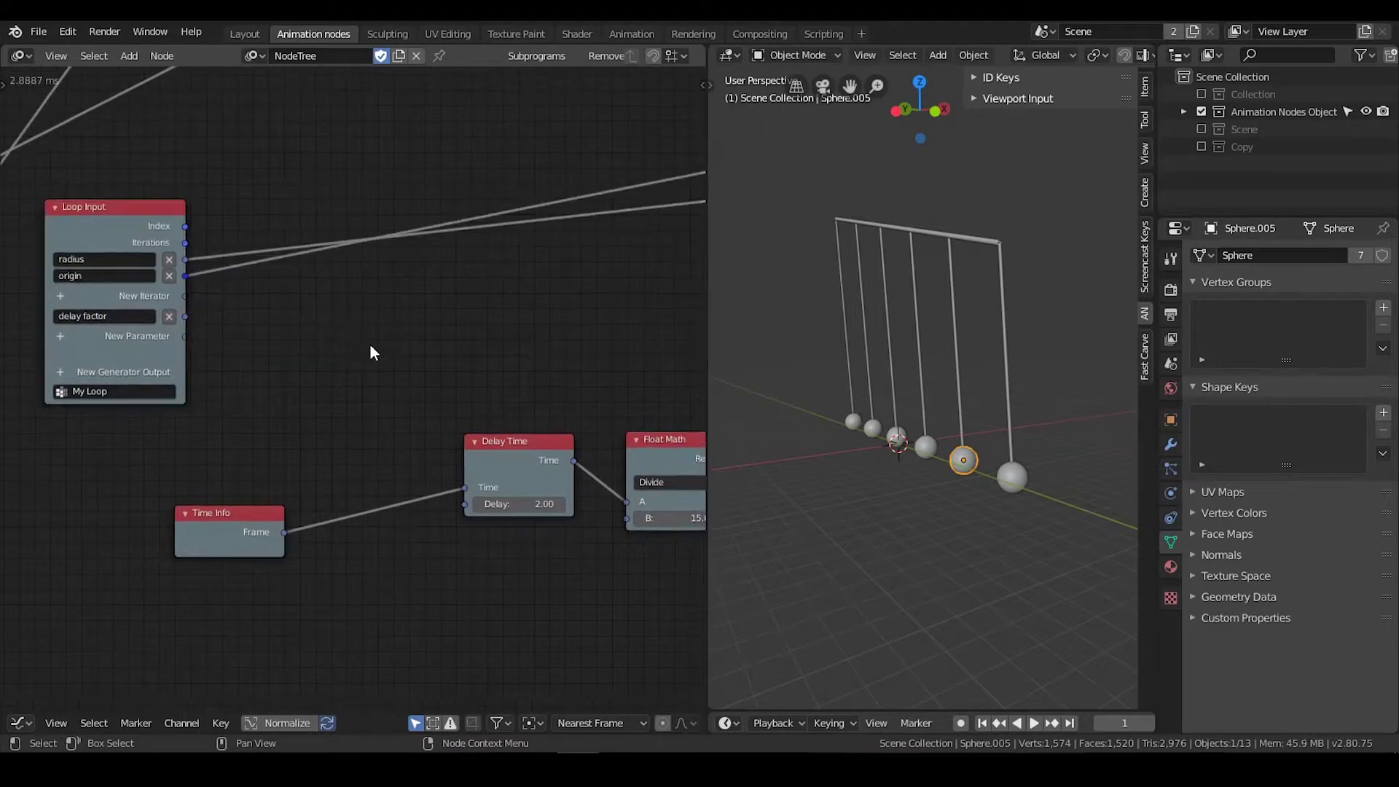
pyautogui.hotkey('ctrl', 'a')
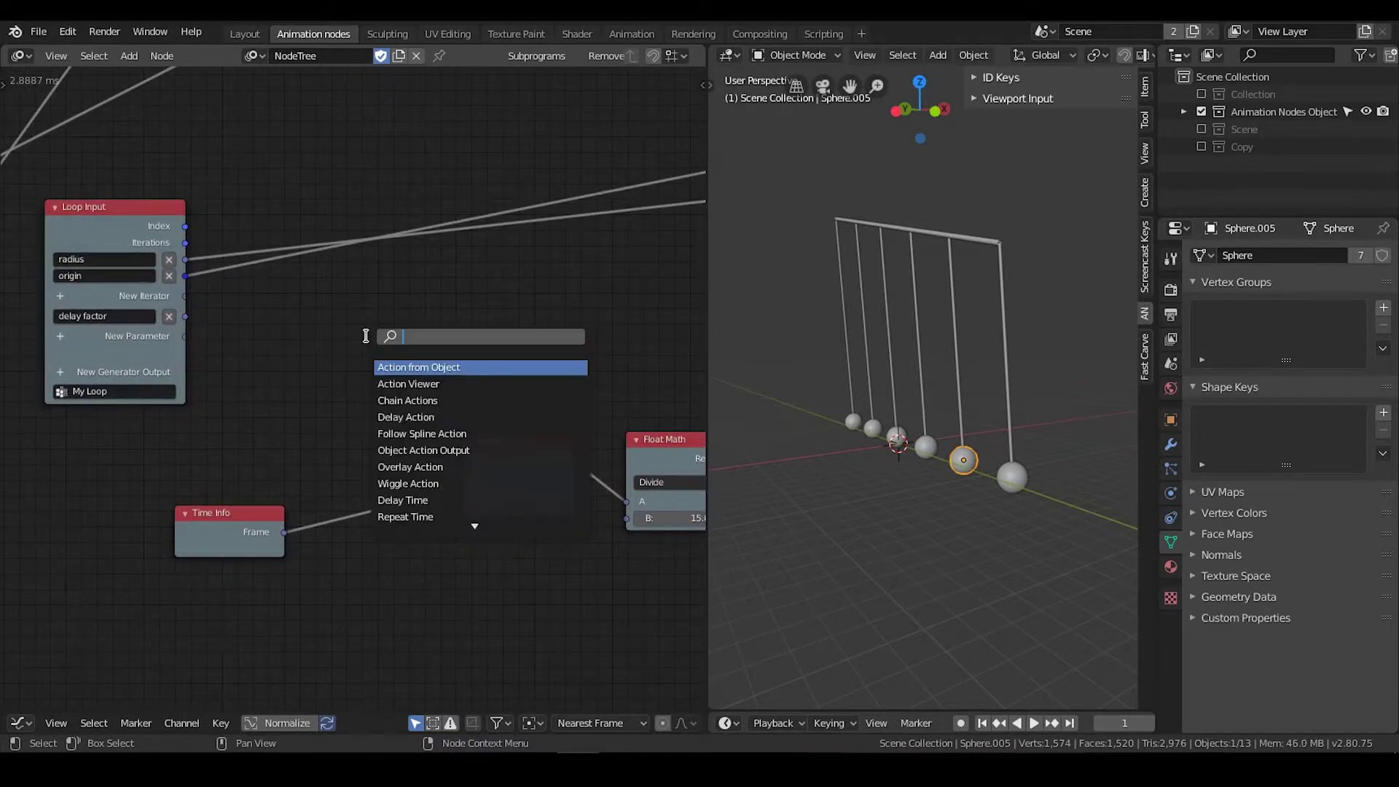
pyautogui.write('f')
pyautogui.press('Escape')
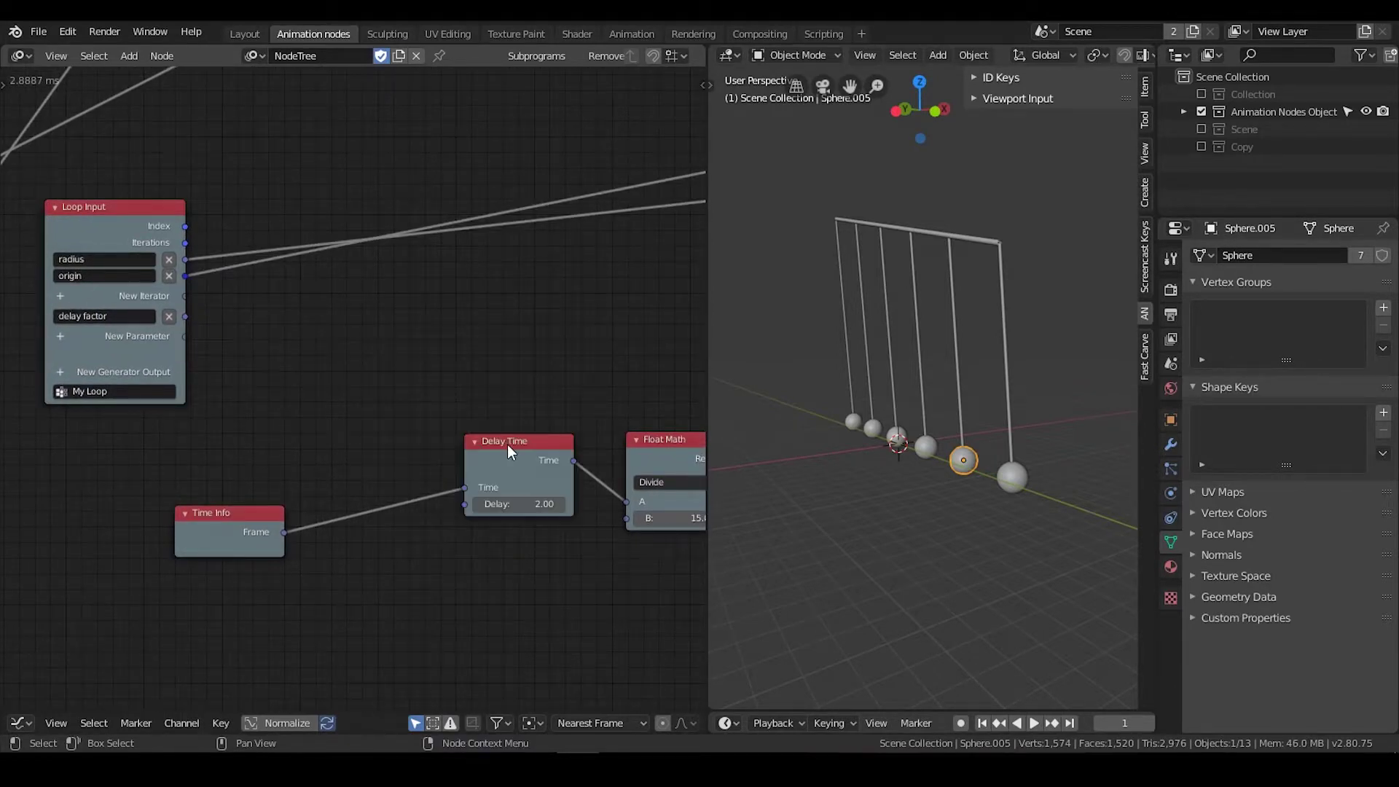
# Step: Duplicate the Divide Float Math node, place the copy between Loop Input and Delay Time, and set its operation to Multiply
pyautogui.click(678, 457)
pyautogui.hotkey('shift', 'd')
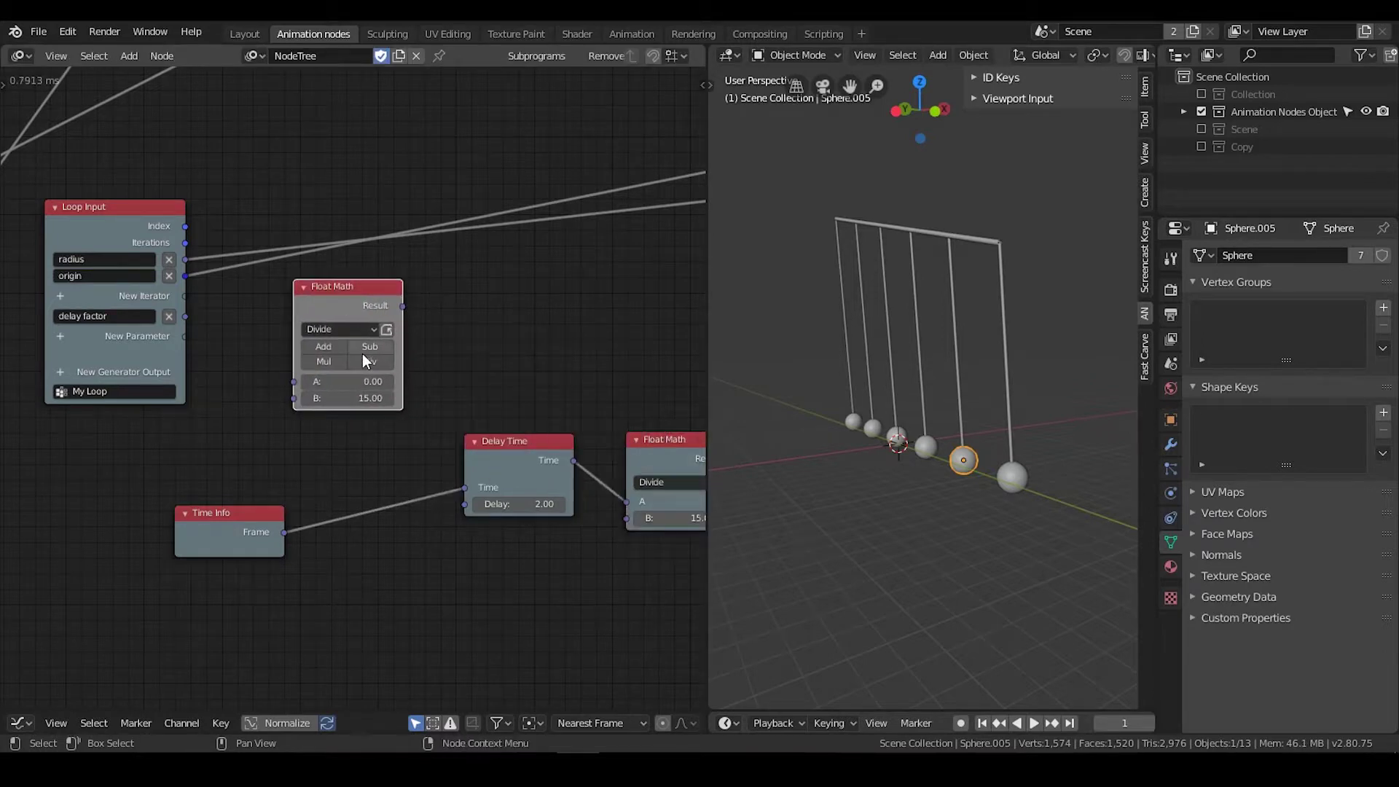
pyautogui.click(337, 363)
pyautogui.moveTo(350, 299)
pyautogui.mouseDown()
pyautogui.moveTo(375, 288)
pyautogui.moveTo(377, 303)
pyautogui.mouseUp()
# Step: Link Loop Input's Index to the Multiply node's B input, and delay factor to its A input
pyautogui.moveTo(185, 227); pyautogui.dragTo(245, 269)
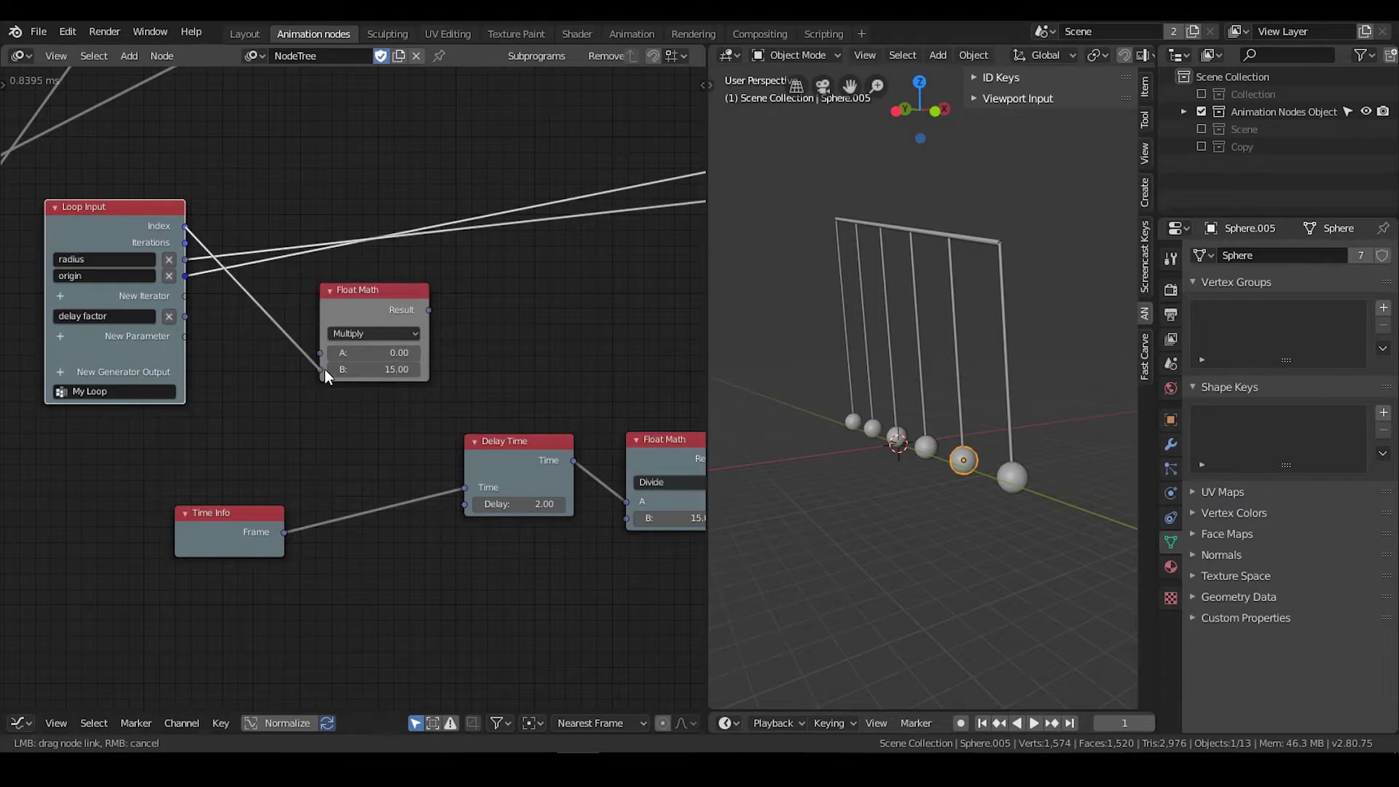
pyautogui.moveTo(325, 377); pyautogui.dragTo(321, 370)
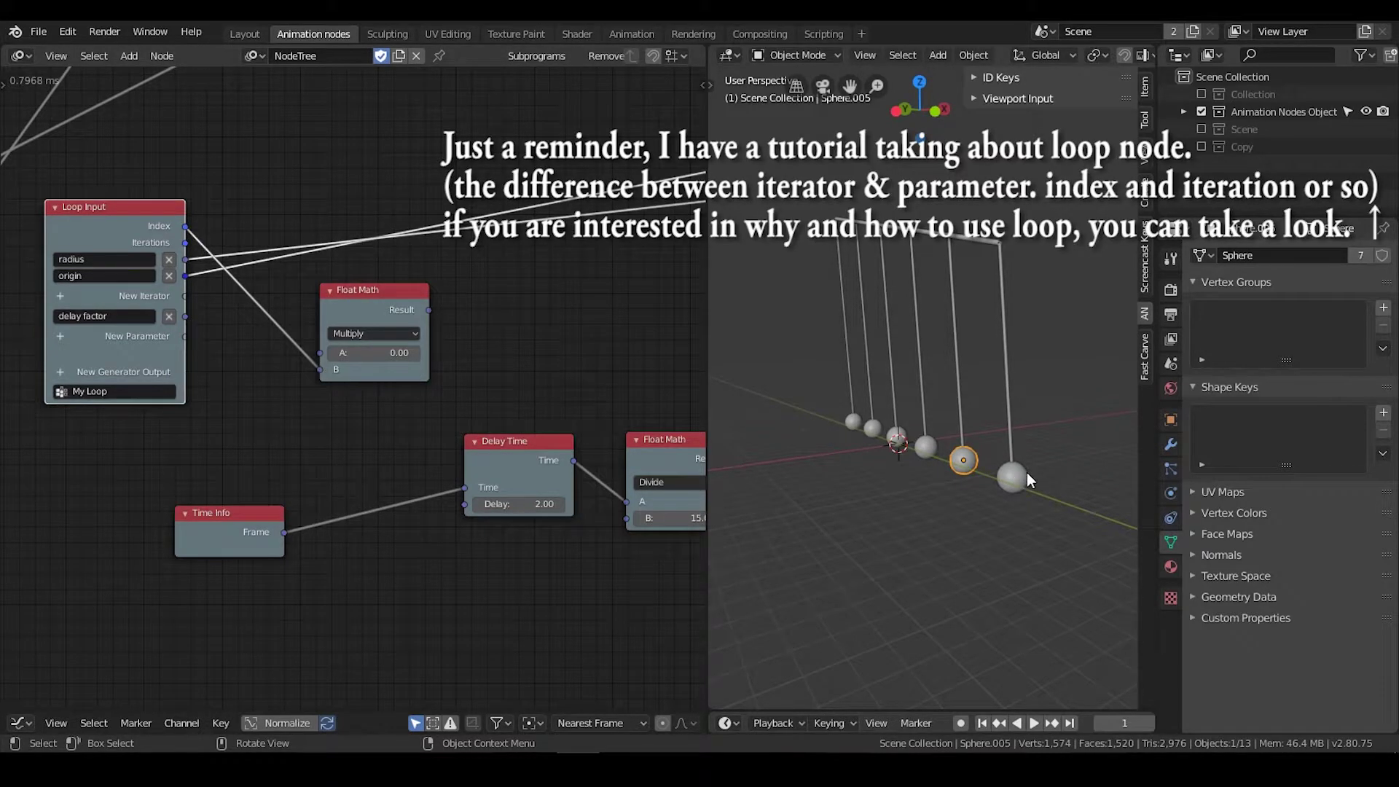
pyautogui.click(1008, 484)
pyautogui.click(851, 423)
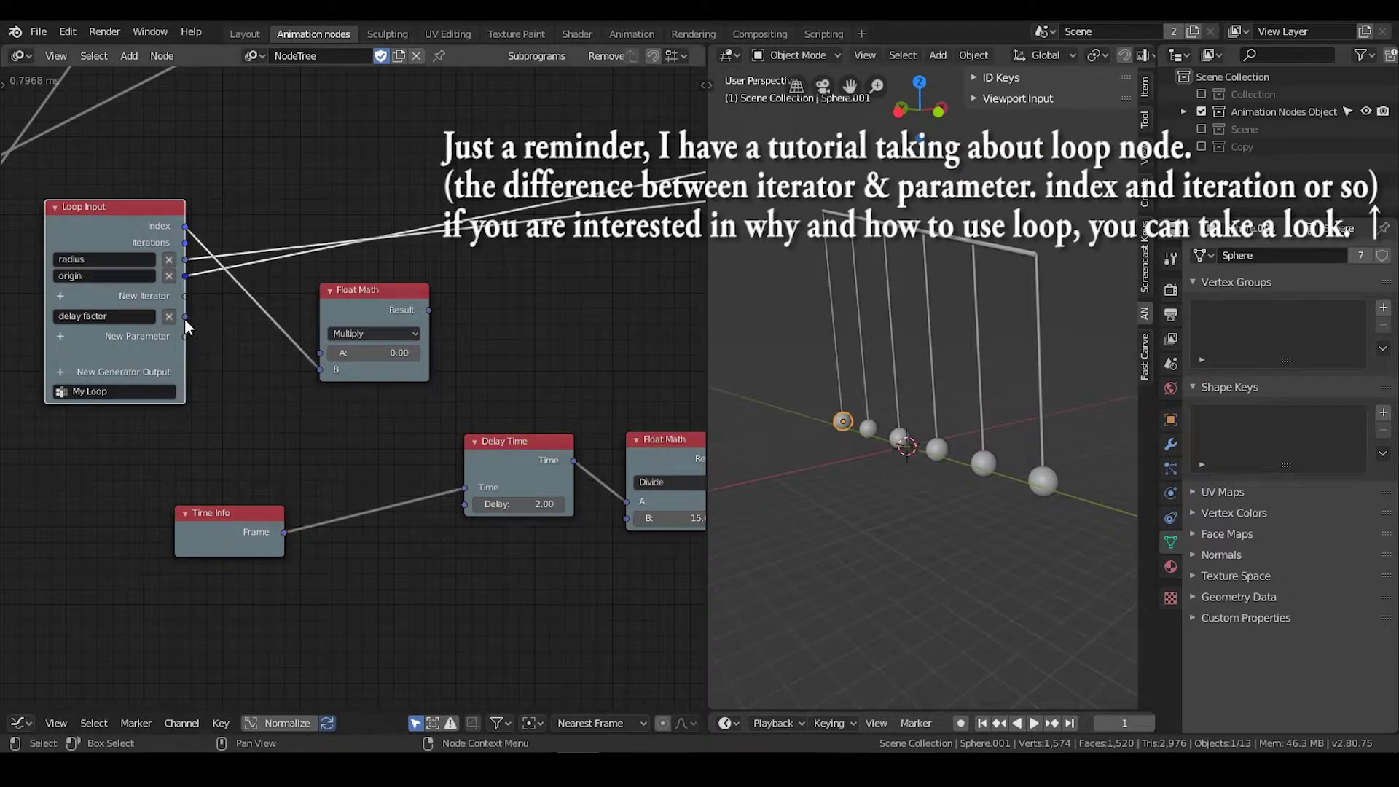
pyautogui.moveTo(185, 318); pyautogui.dragTo(321, 354)
# Step: Move the Multiply node closer to Loop Input and link its Result to the Delay Time node's Delay input
pyautogui.moveTo(382, 294); pyautogui.dragTo(442, 393)
pyautogui.moveTo(470, 504); pyautogui.dragTo(467, 504)
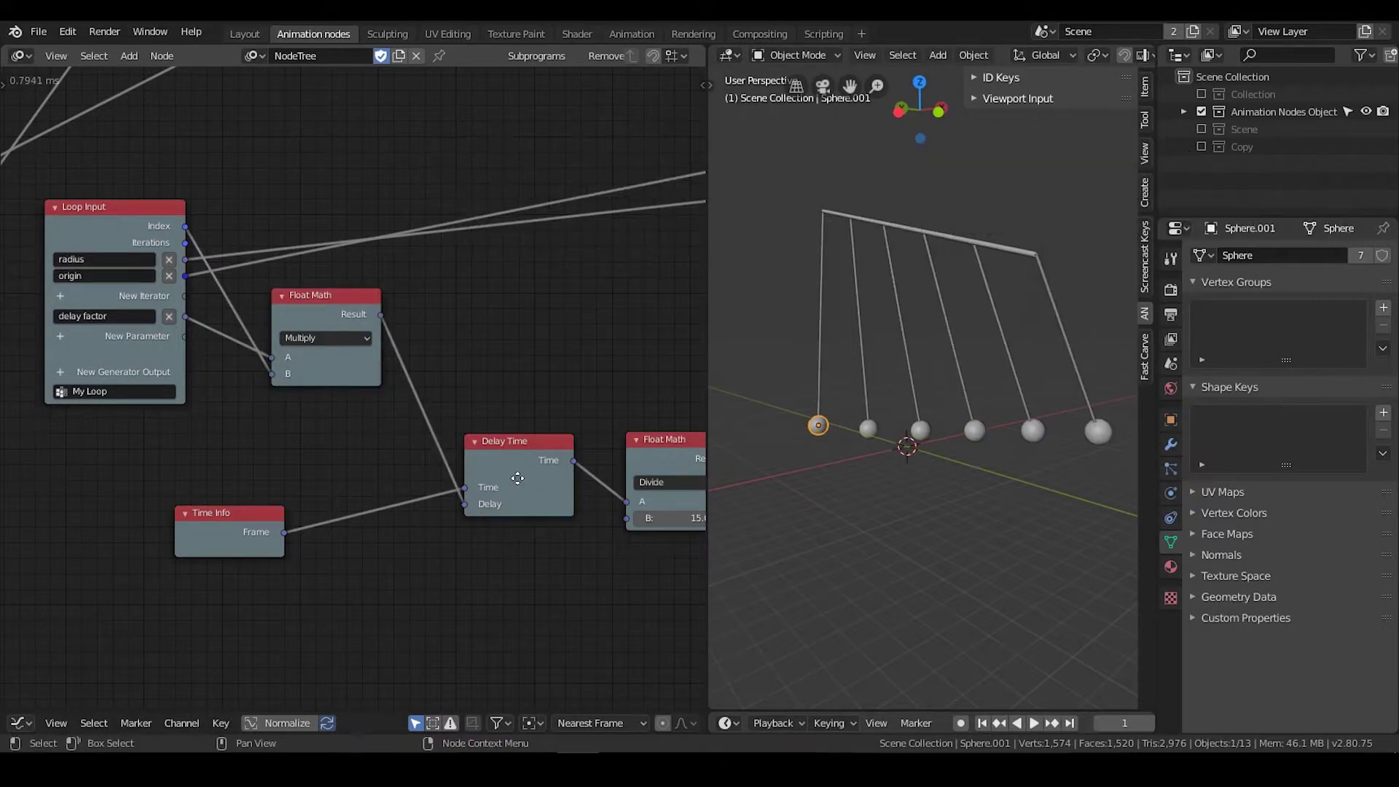
pyautogui.moveTo(518, 476); pyautogui.dragTo(471, 426, button='middle')
pyautogui.moveTo(922, 455); pyautogui.dragTo(943, 384, button='middle')
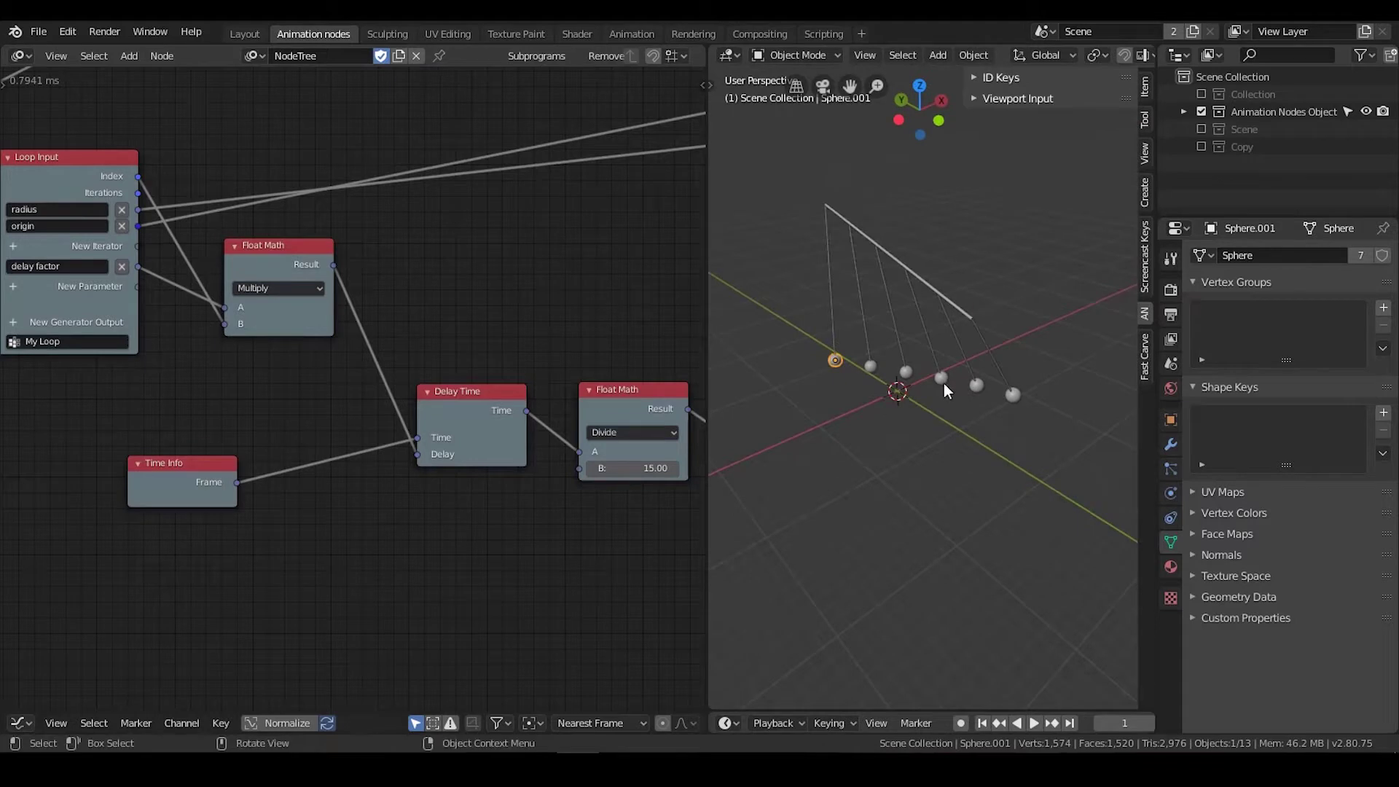
pyautogui.moveTo(956, 444); pyautogui.dragTo(941, 440, button='middle')
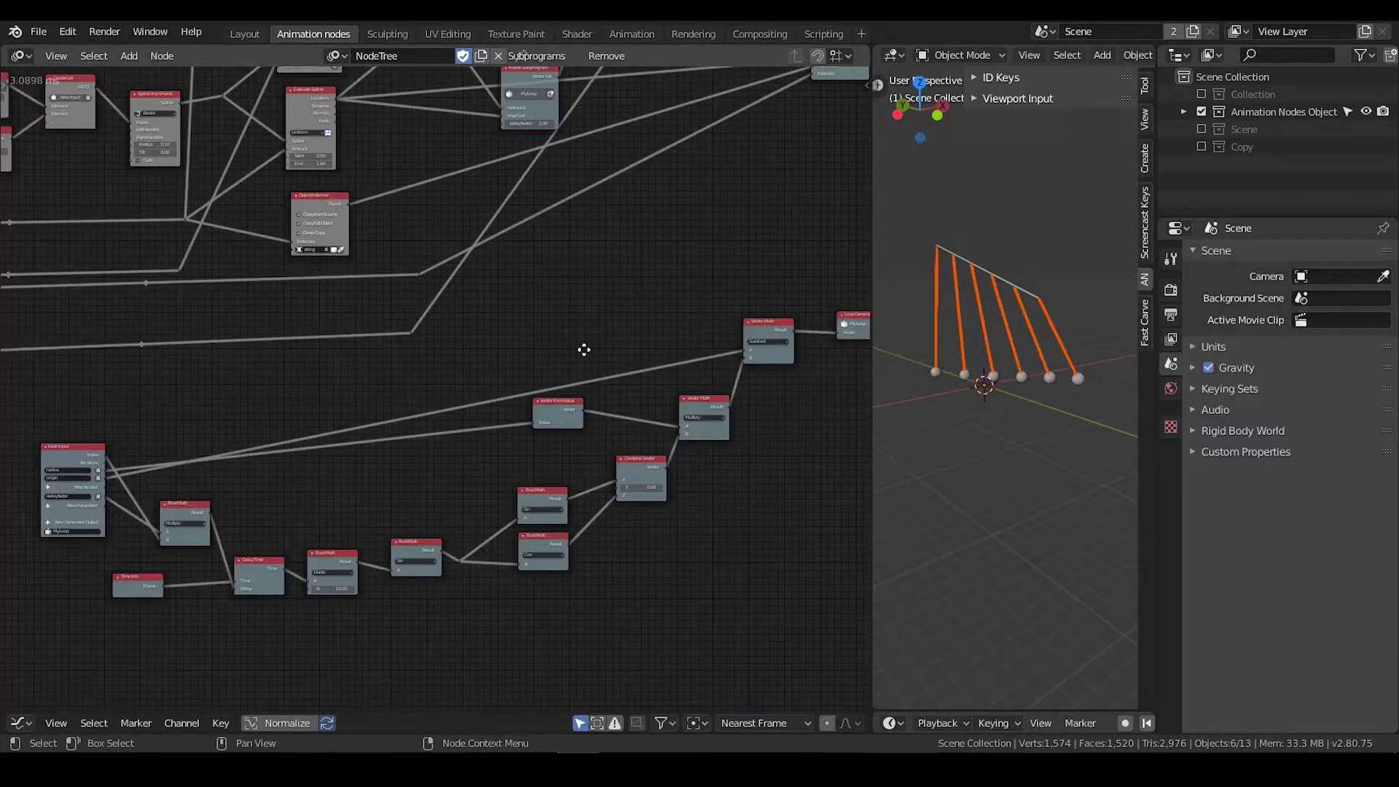
# Step: Widen the 3D viewport and play the animation to inspect the delayed swing of the spheres
pyautogui.moveTo(583, 350); pyautogui.dragTo(564, 324, button='middle')
pyautogui.scroll(1, 597, 321)
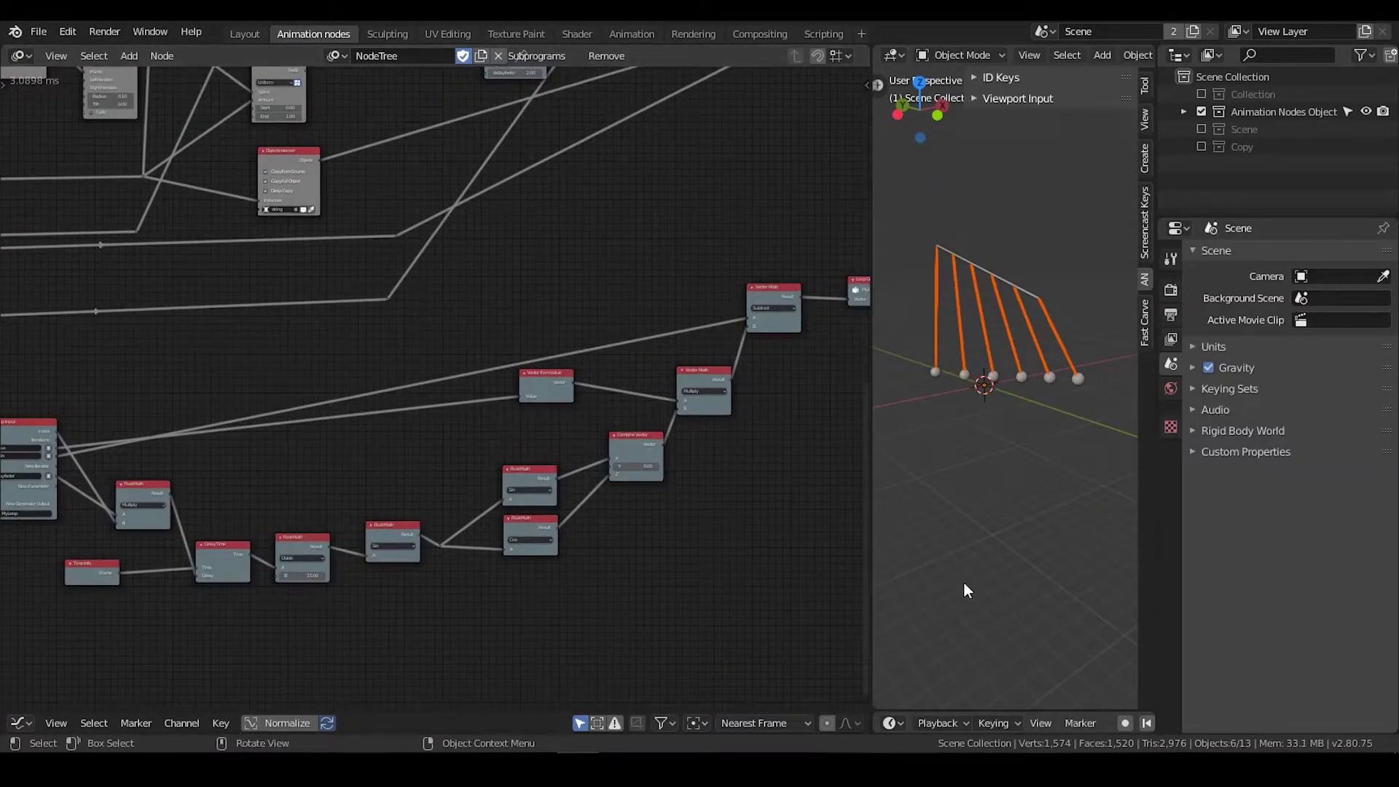
pyautogui.scroll(-5, 1048, 710)
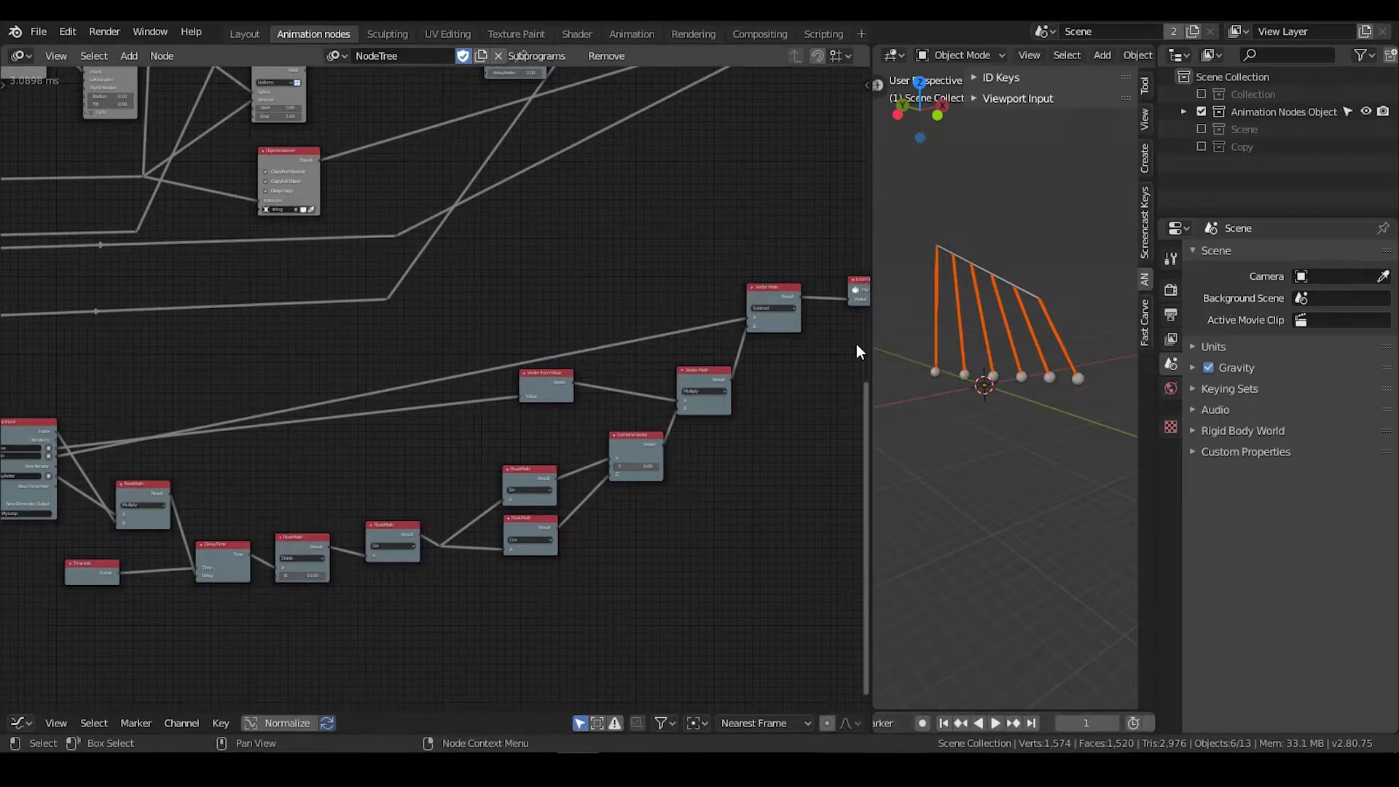
pyautogui.moveTo(868, 342); pyautogui.dragTo(381, 358)
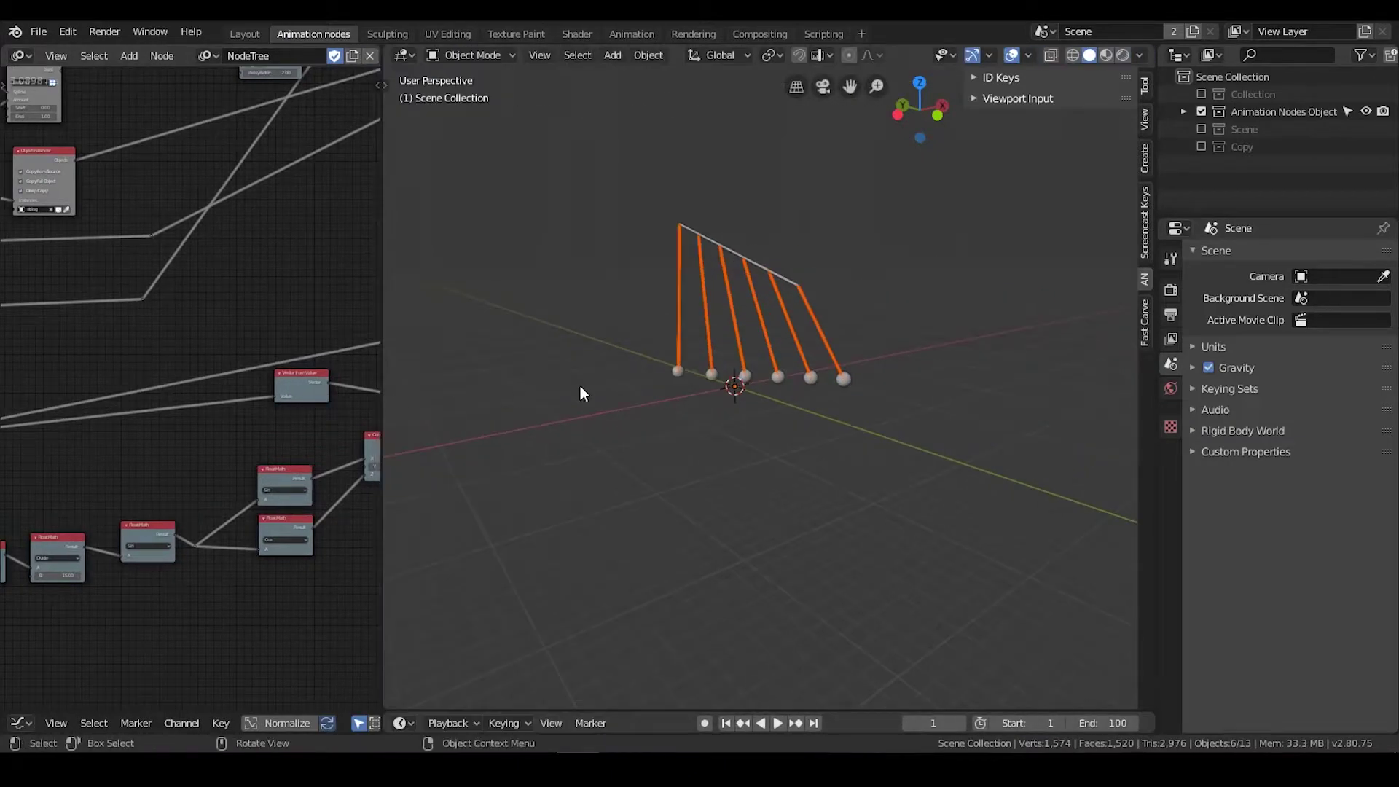
pyautogui.click(777, 723)
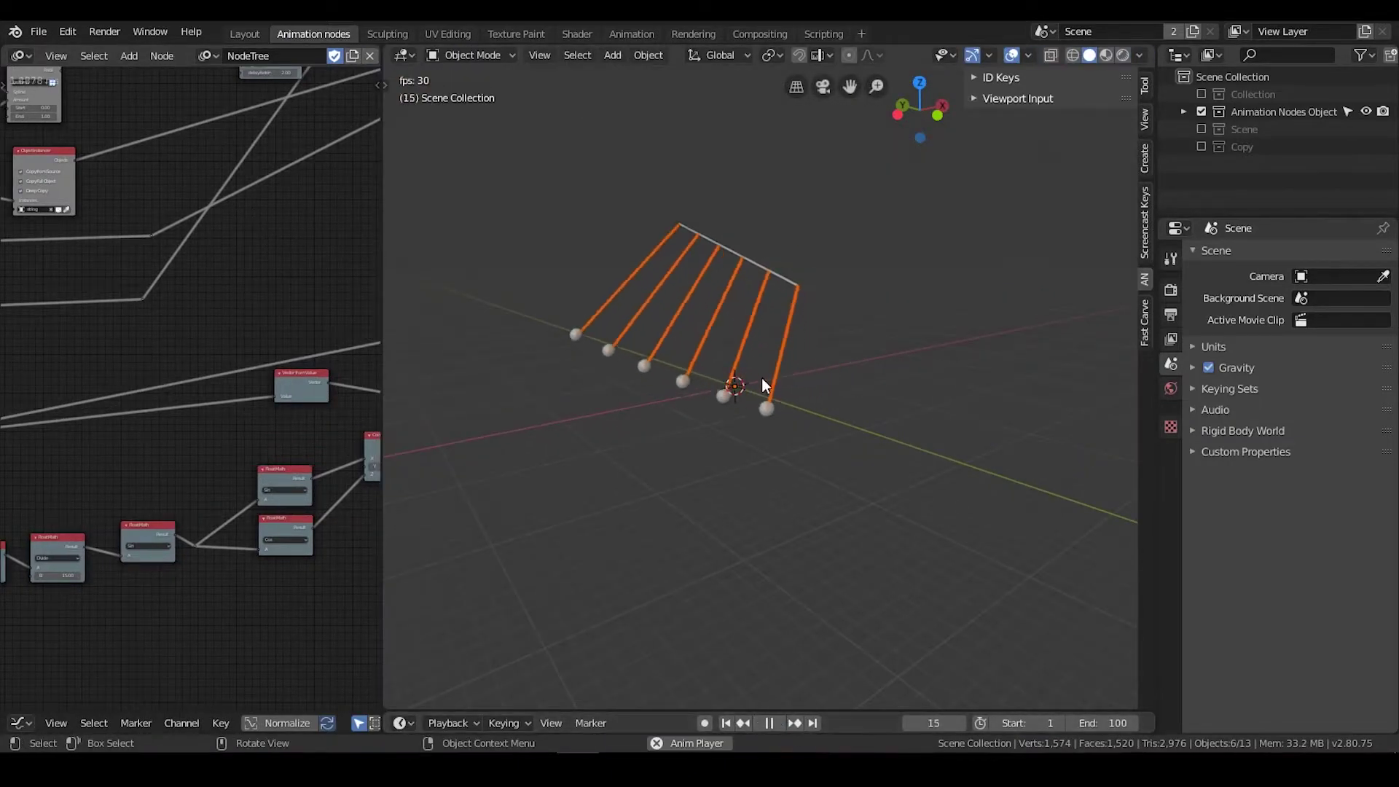
pyautogui.moveTo(865, 409); pyautogui.dragTo(967, 510, button='middle')
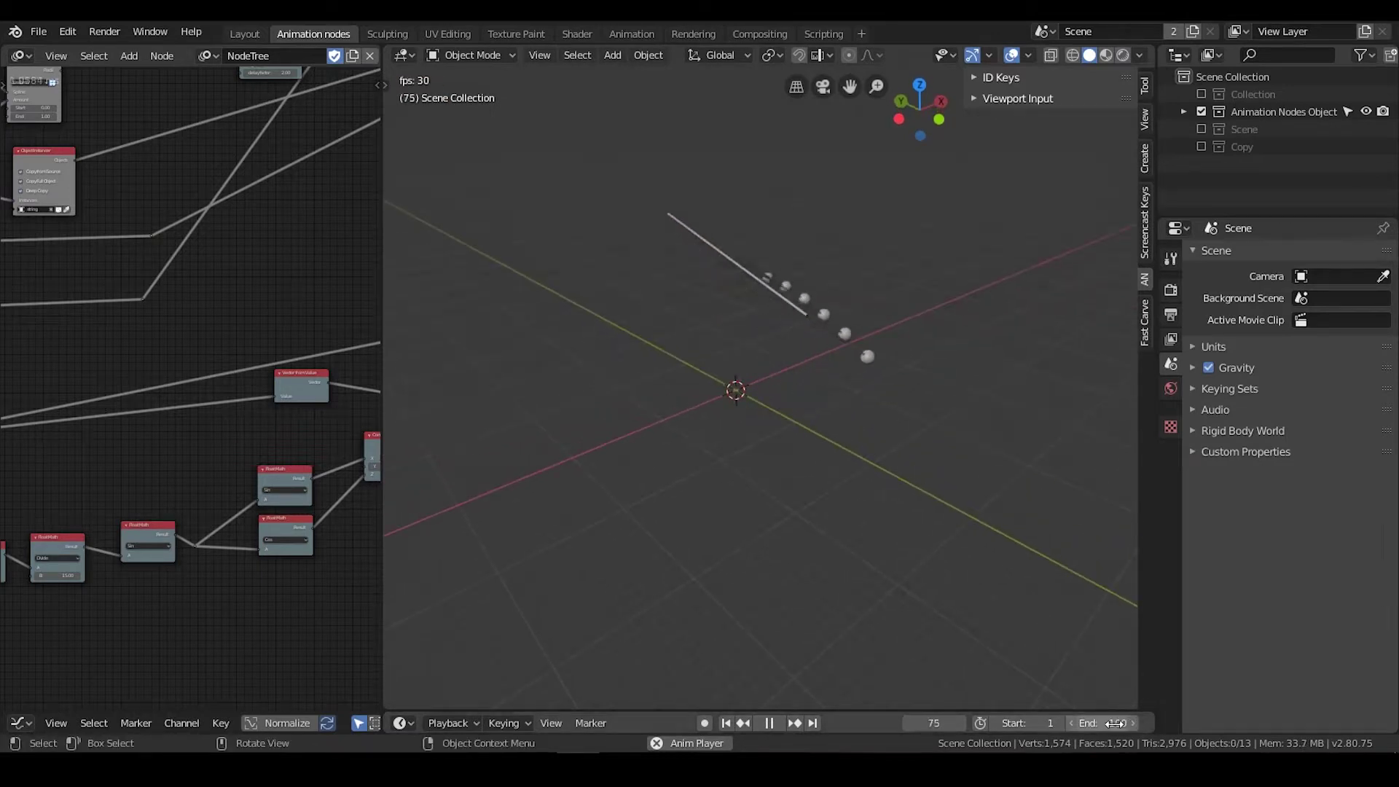
# Step: Set the timeline's end frame to 5000, stop playback and return to the first frame
pyautogui.click(1107, 723)
pyautogui.write('5000')
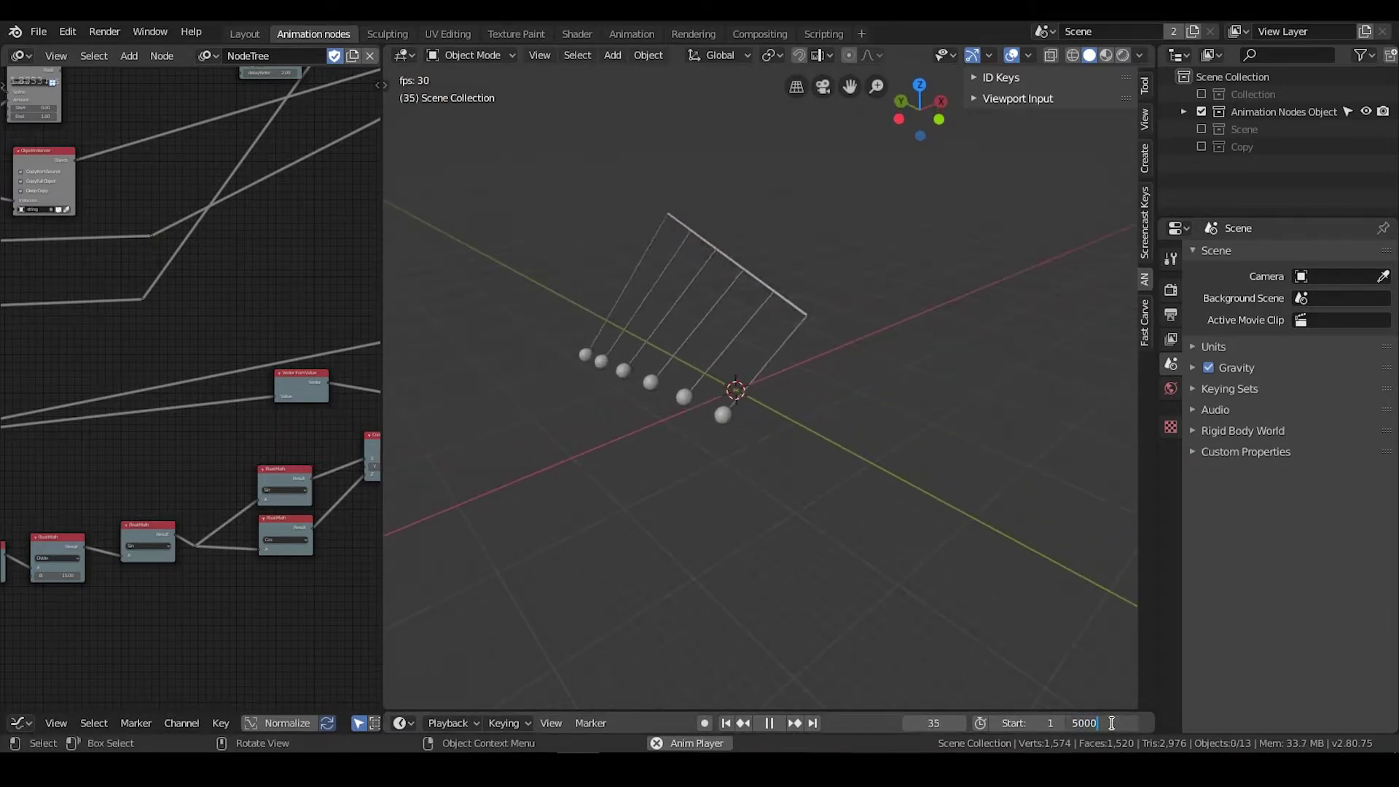
pyautogui.press('Return')
pyautogui.click(777, 723)
pyautogui.click(725, 723)
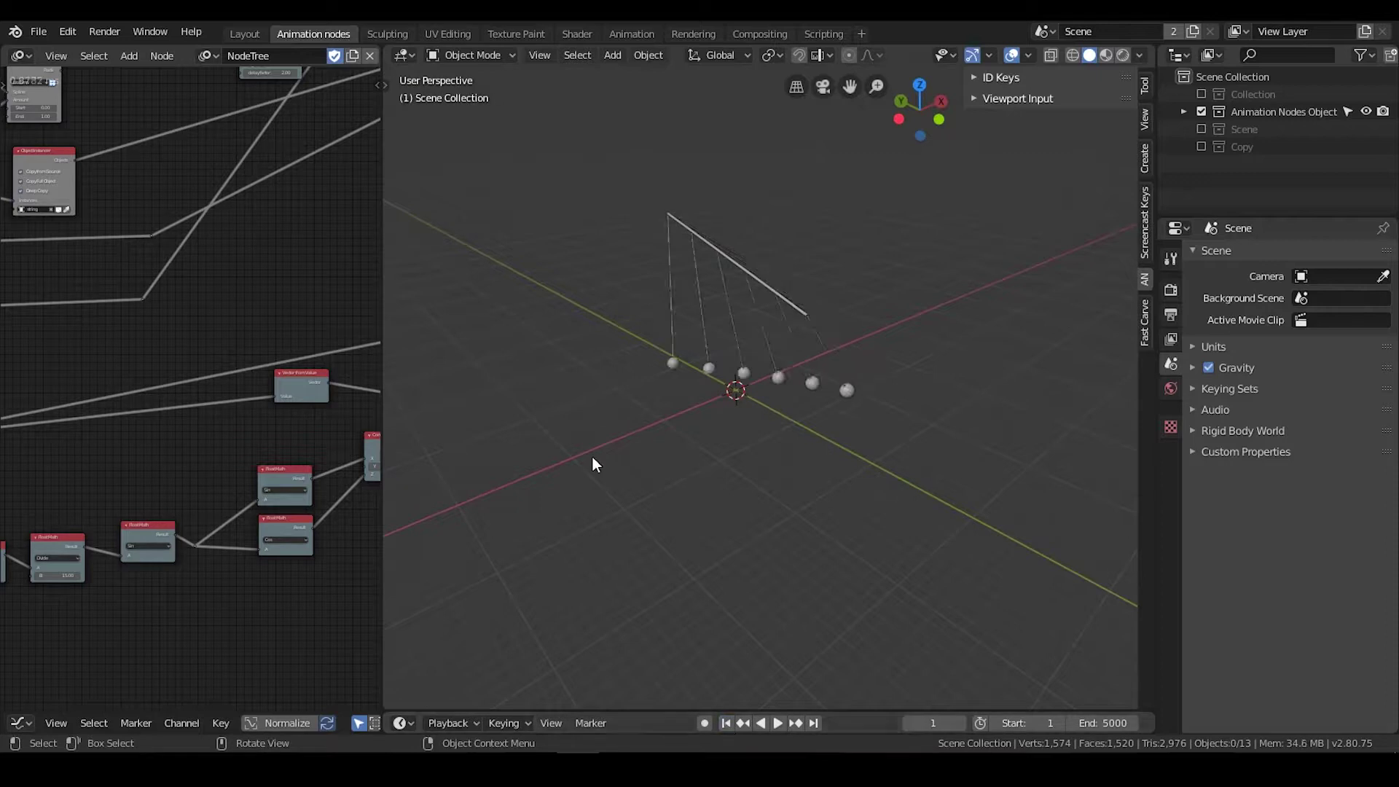
# Step: Widen the node editor again and reposition the My Loop Invoke Subprogram node slightly lower
pyautogui.moveTo(383, 302); pyautogui.dragTo(745, 302)
pyautogui.moveTo(550, 86); pyautogui.dragTo(546, 400, button='middle')
pyautogui.scroll(5, 547, 395)
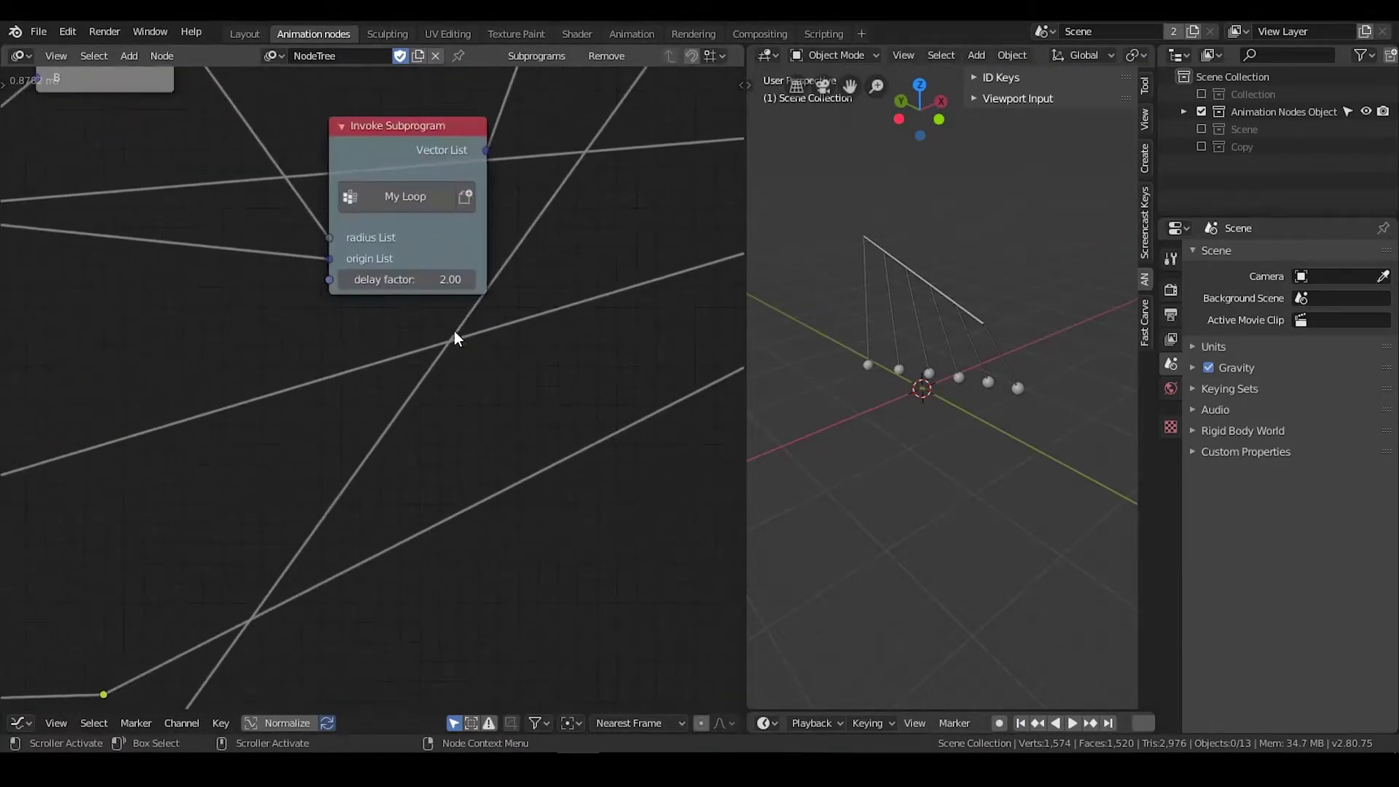
pyautogui.moveTo(389, 167); pyautogui.dragTo(385, 190)
pyautogui.scroll(-2, 539, 395)
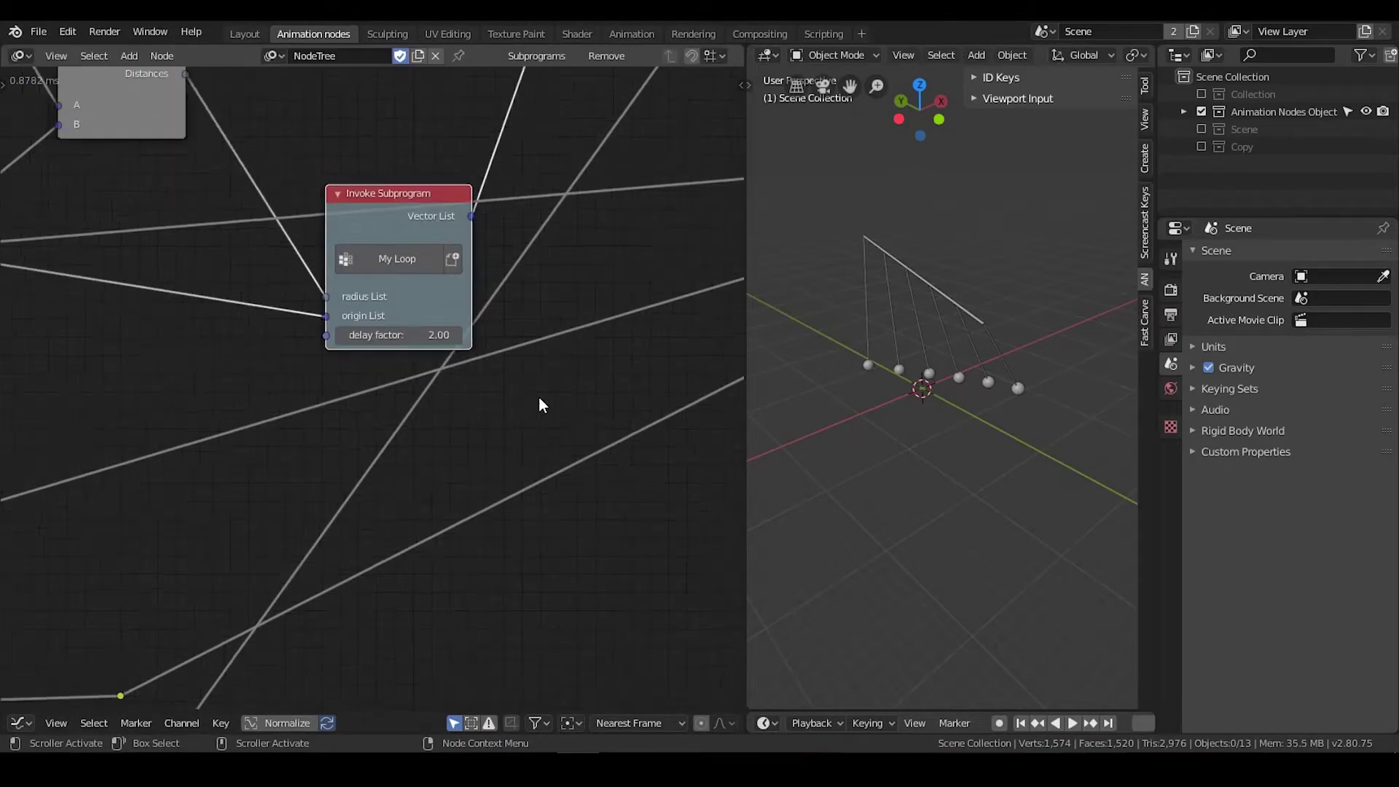
# Step: Set the Invoke Subprogram node's delay factor to 0 and play the animation
pyautogui.moveTo(972, 449)
pyautogui.mouseDown(button='middle')
pyautogui.moveTo(1000, 436)
pyautogui.moveTo(960, 426)
pyautogui.mouseUp(button='middle')
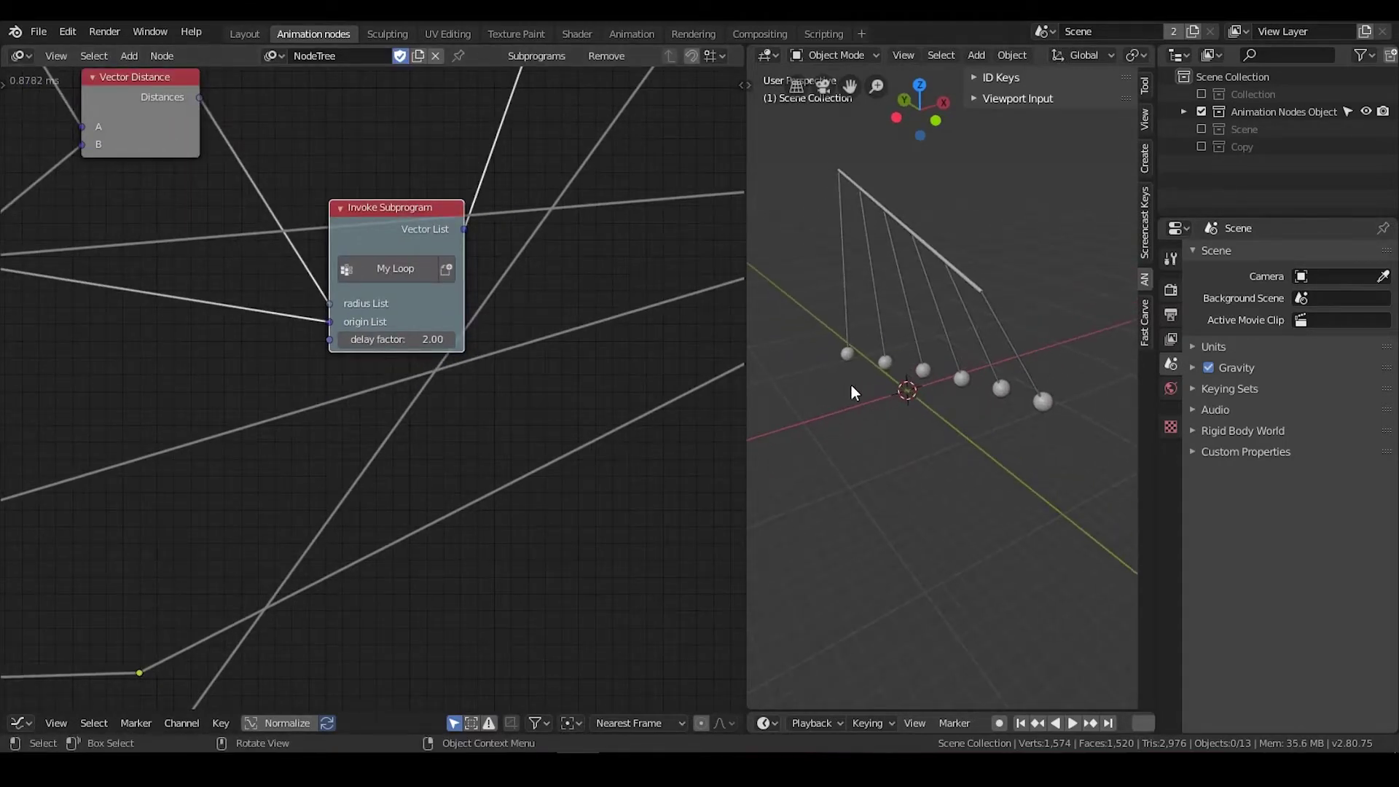
pyautogui.moveTo(851, 385); pyautogui.dragTo(833, 351, button='middle')
pyautogui.click(883, 364)
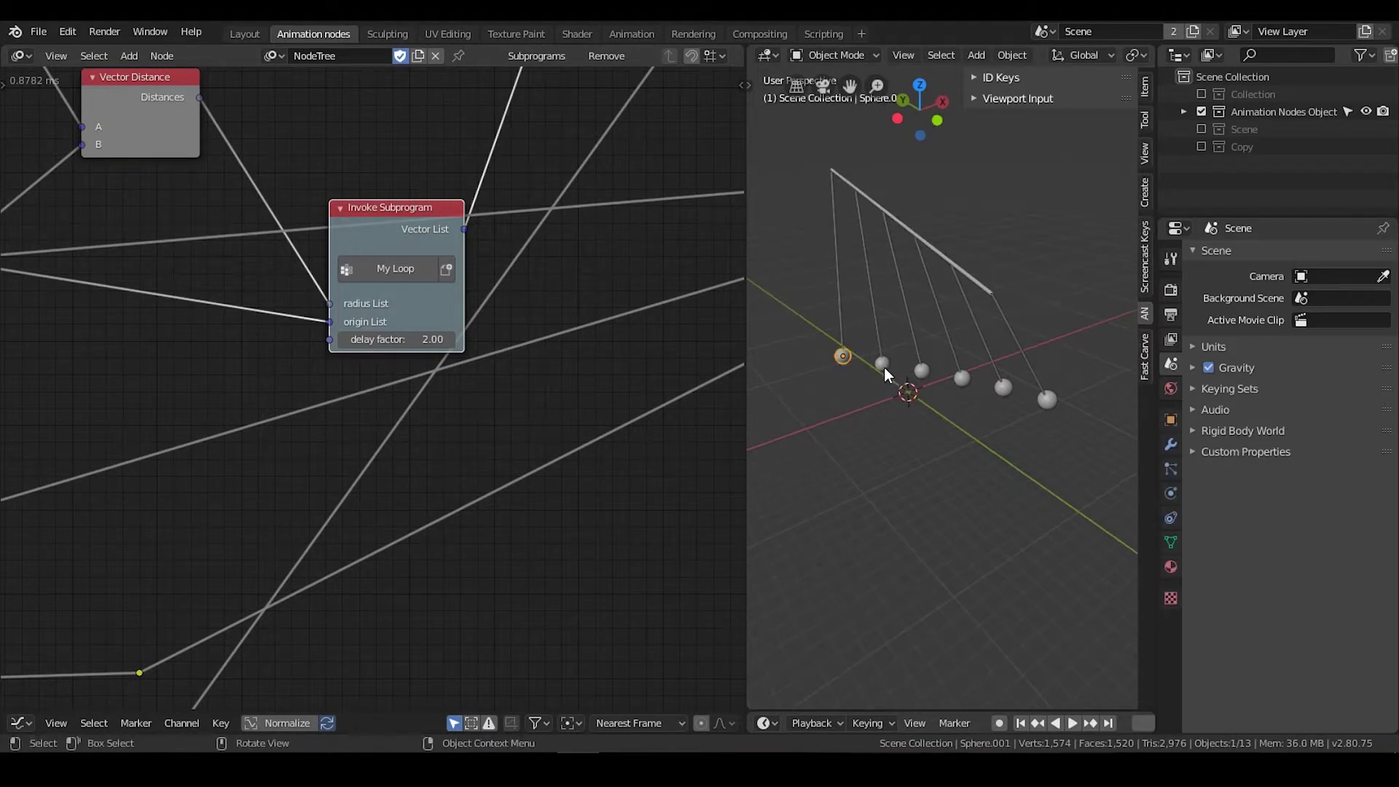
pyautogui.scroll(-2, 523, 344)
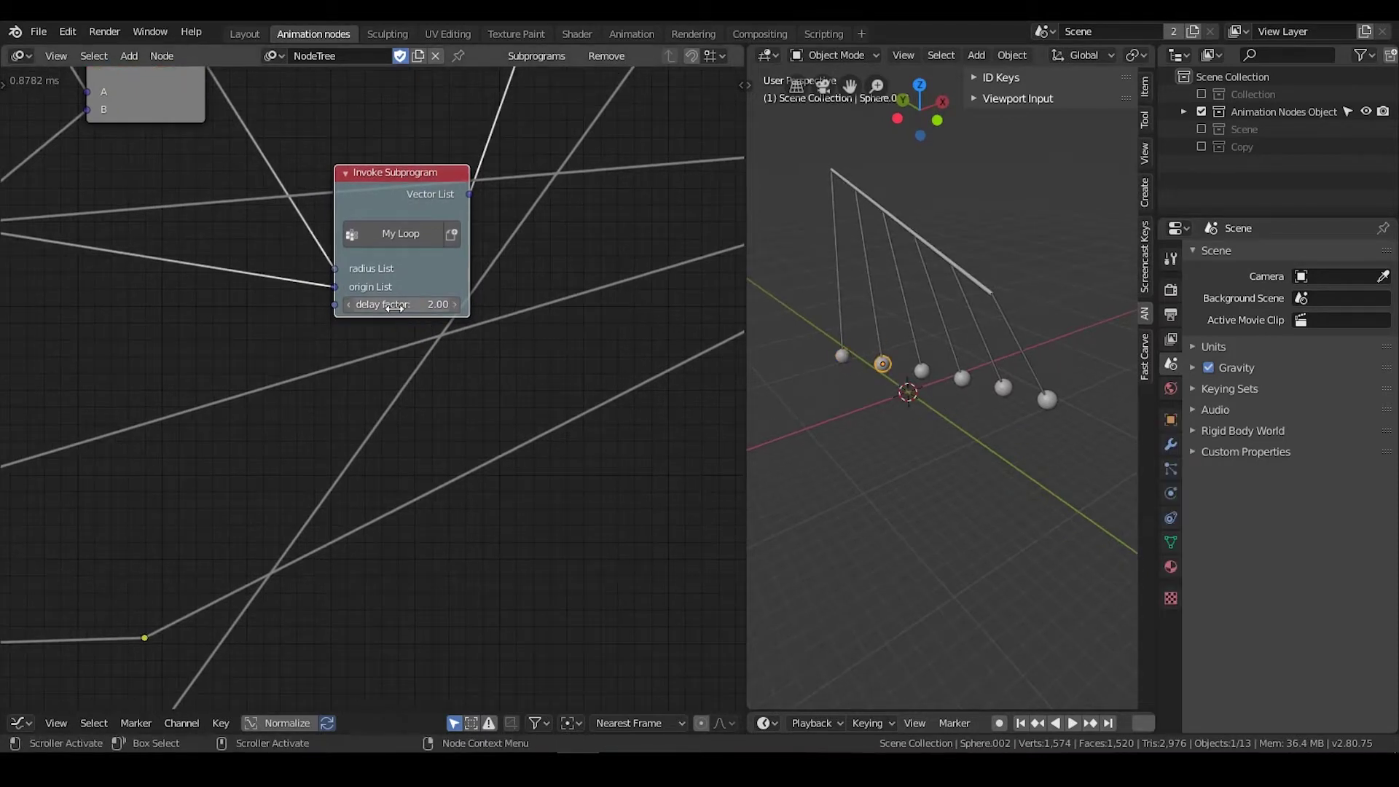
pyautogui.write('0')
pyautogui.press('Return')
pyautogui.moveTo(997, 410); pyautogui.dragTo(962, 390, button='middle')
pyautogui.click(1072, 723)
pyautogui.scroll(3, 908, 449)
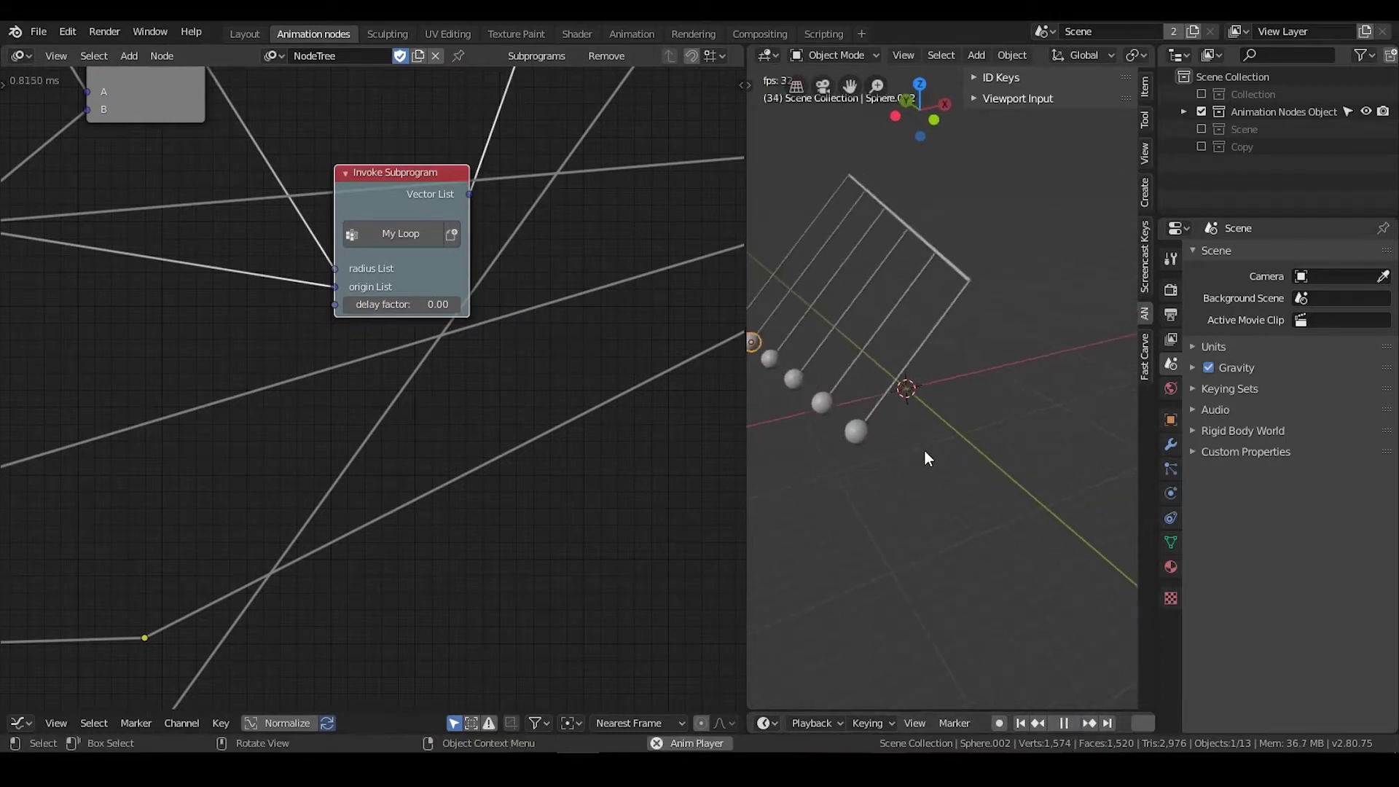
# Step: Adjust the delay factor during playback, trying 34.47 and 47.34 before setting it to 42.09
pyautogui.scroll(-6, 924, 449)
pyautogui.moveTo(410, 305); pyautogui.dragTo(554, 305)
pyautogui.moveTo(408, 305); pyautogui.dragTo(423, 305)
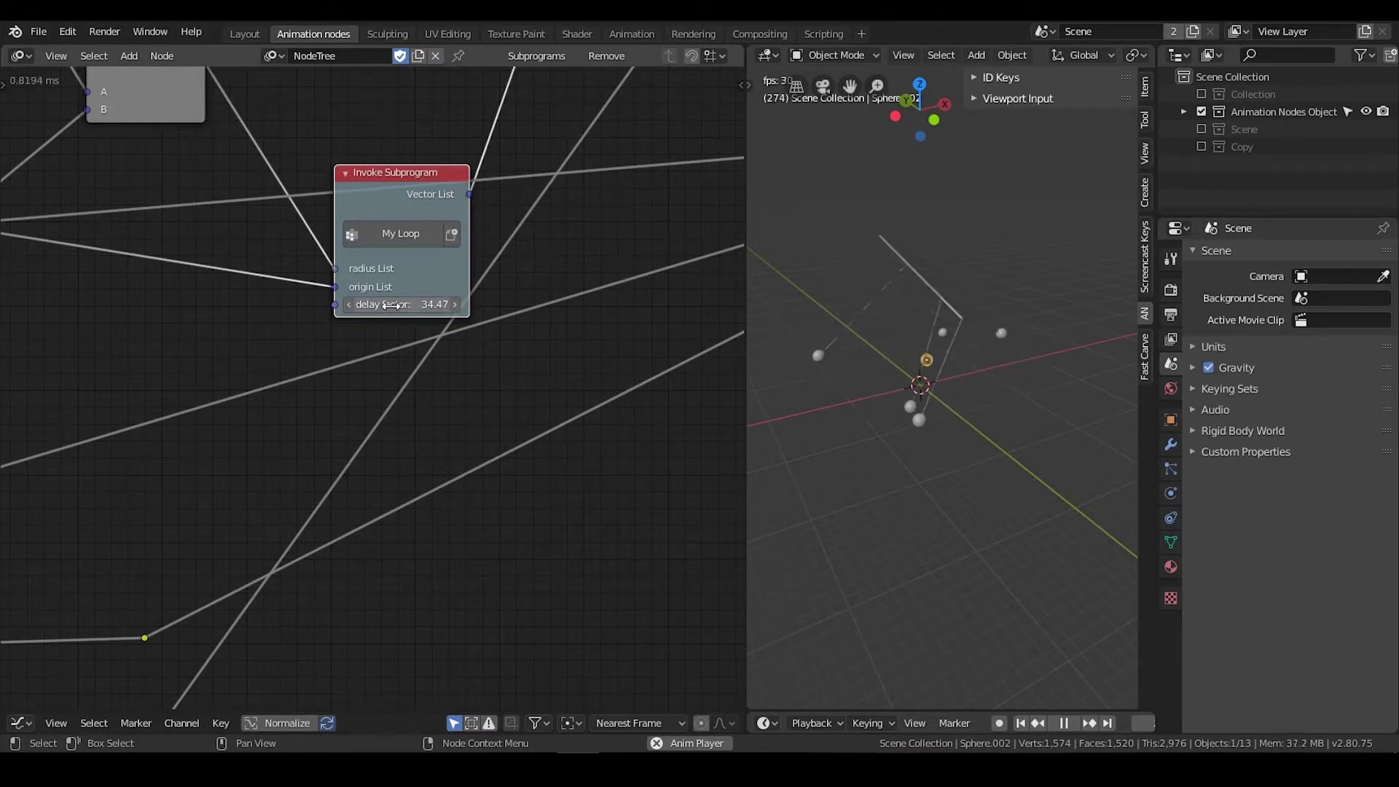
pyautogui.moveTo(560, 305); pyautogui.dragTo(580, 304)
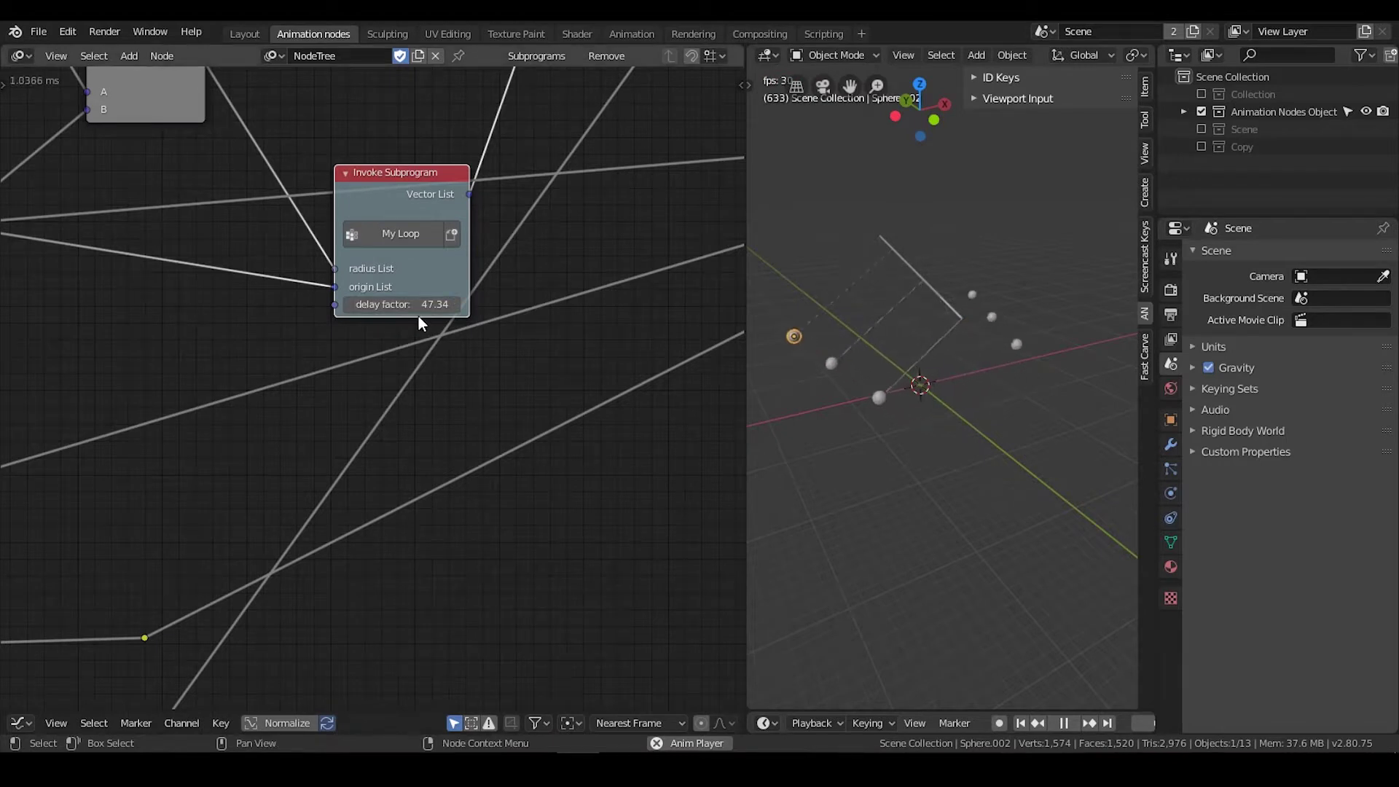
pyautogui.moveTo(401, 304)
pyautogui.mouseDown()
pyautogui.moveTo(346, 304)
pyautogui.moveTo(379, 303)
pyautogui.mouseUp()
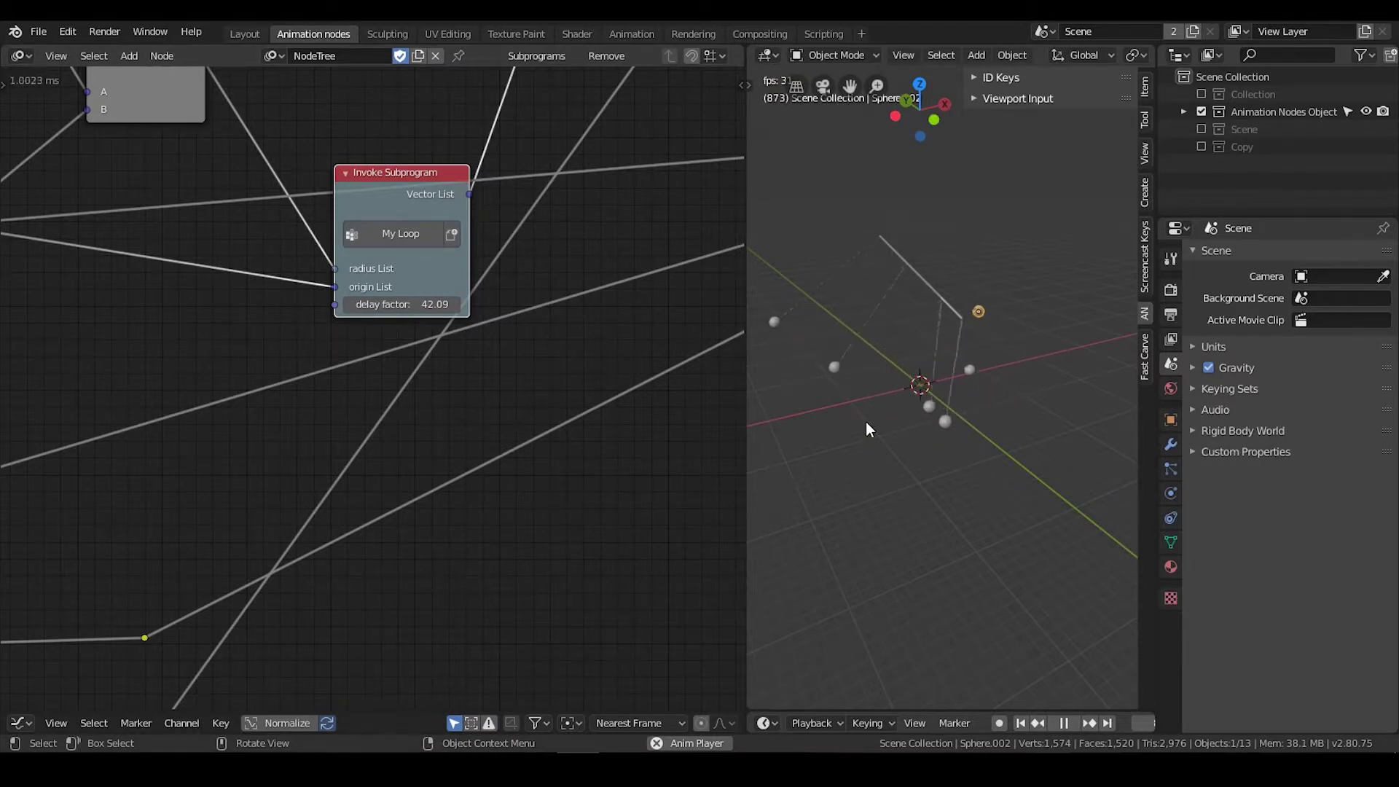
# Step: Try delay factors of -6.09 and -11.16 on the My Loop node while the pendulum animation plays
pyautogui.moveTo(384, 304); pyautogui.dragTo(365, 304)
pyautogui.moveTo(946, 309); pyautogui.dragTo(991, 304, button='middle')
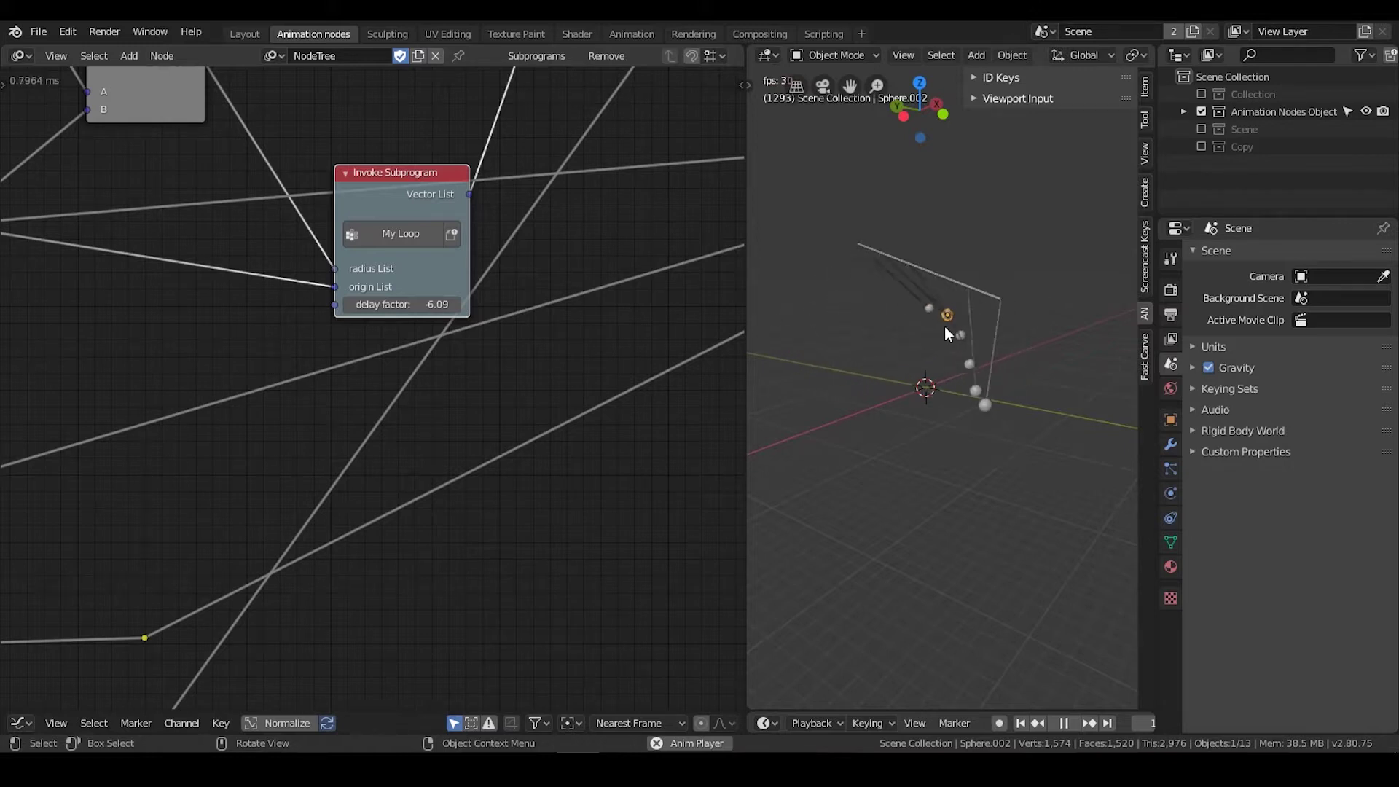
pyautogui.moveTo(949, 349); pyautogui.dragTo(974, 364, button='middle')
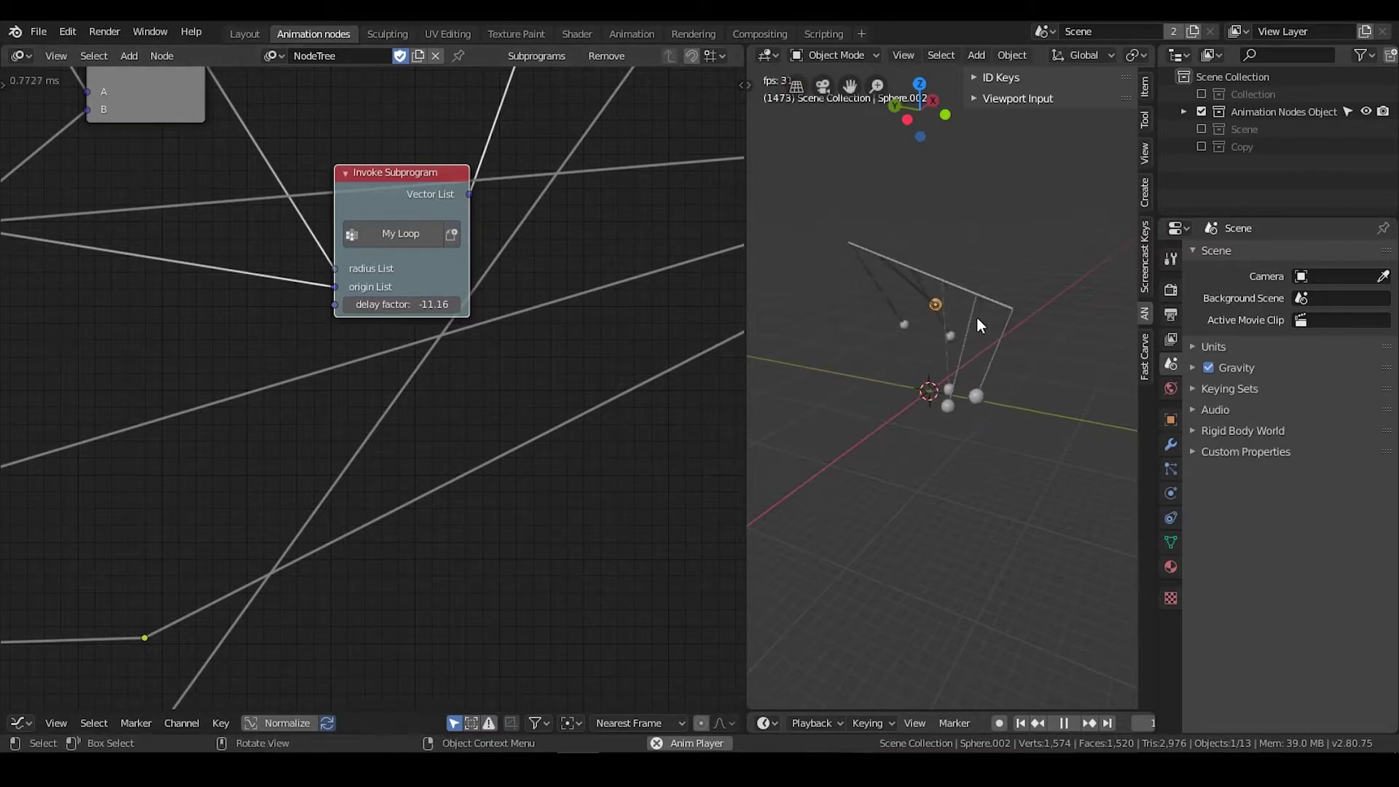
pyautogui.moveTo(1016, 371); pyautogui.dragTo(961, 370, button='middle')
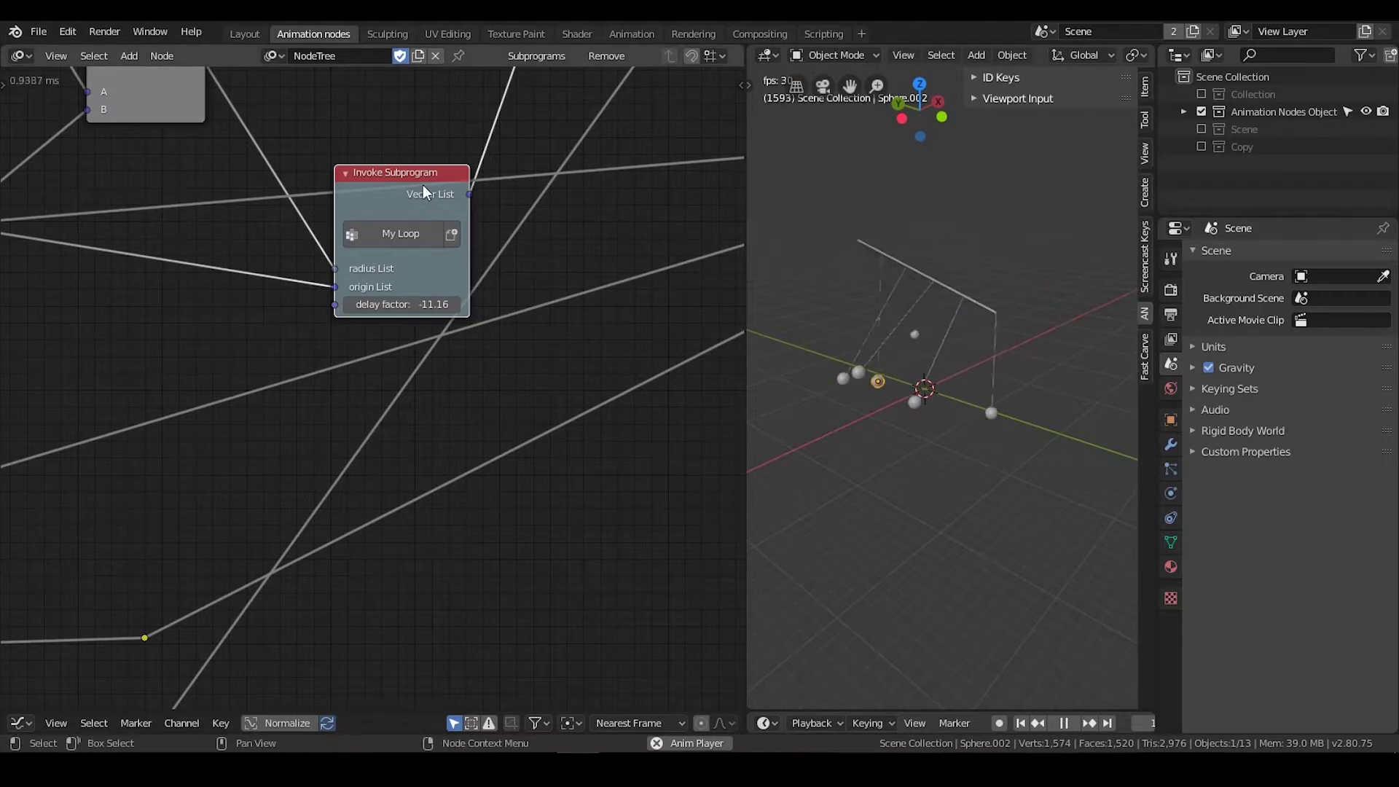
# Step: Set the My Loop node's delay factor to -38.67 during playback
pyautogui.moveTo(515, 372); pyautogui.dragTo(585, 233, button='middle')
pyautogui.moveTo(544, 367); pyautogui.dragTo(585, 287, button='middle')
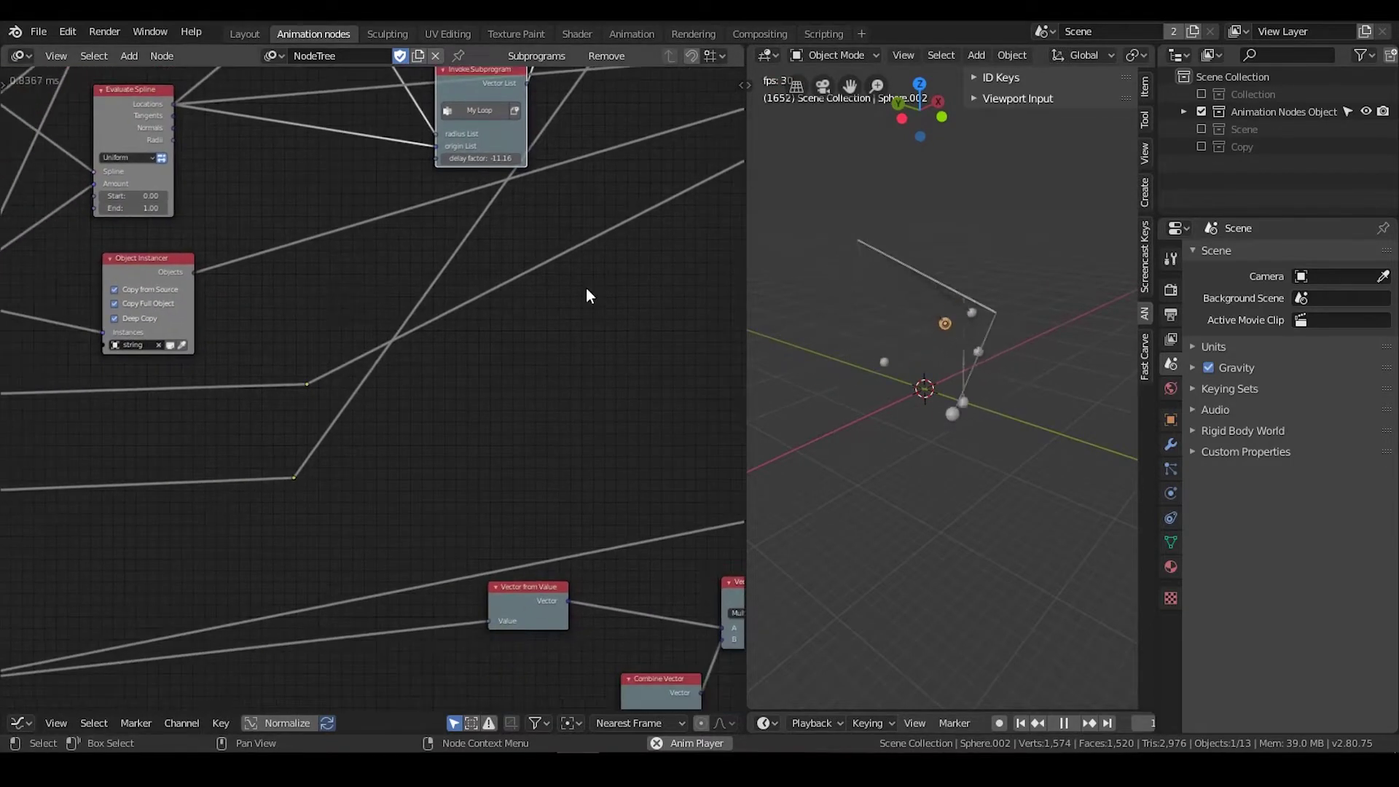
pyautogui.click(990, 400)
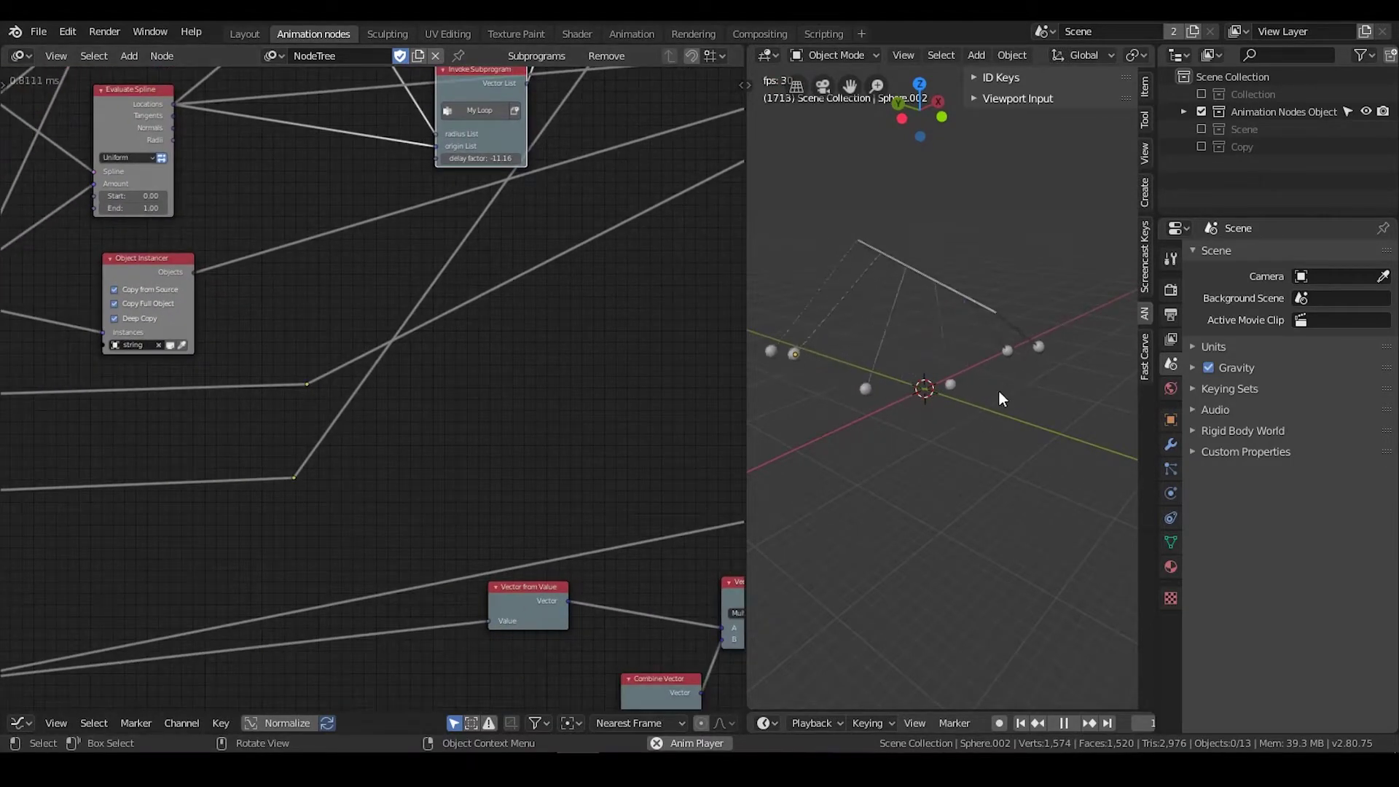
pyautogui.moveTo(456, 443); pyautogui.dragTo(543, 309, button='middle')
pyautogui.moveTo(445, 459); pyautogui.dragTo(524, 349, button='middle')
pyautogui.scroll(-3, 525, 348)
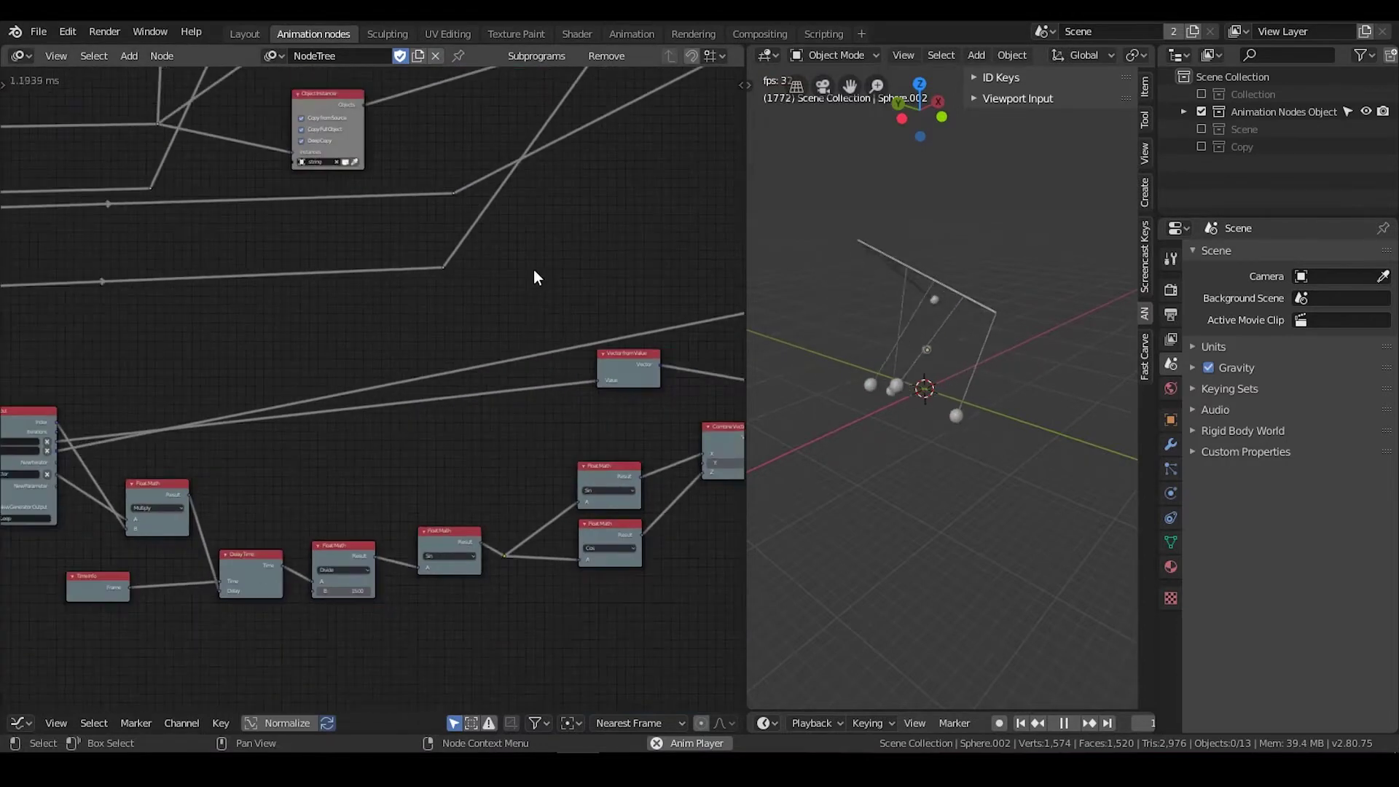
pyautogui.moveTo(533, 277); pyautogui.dragTo(406, 571, button='middle')
pyautogui.scroll(2, 521, 257)
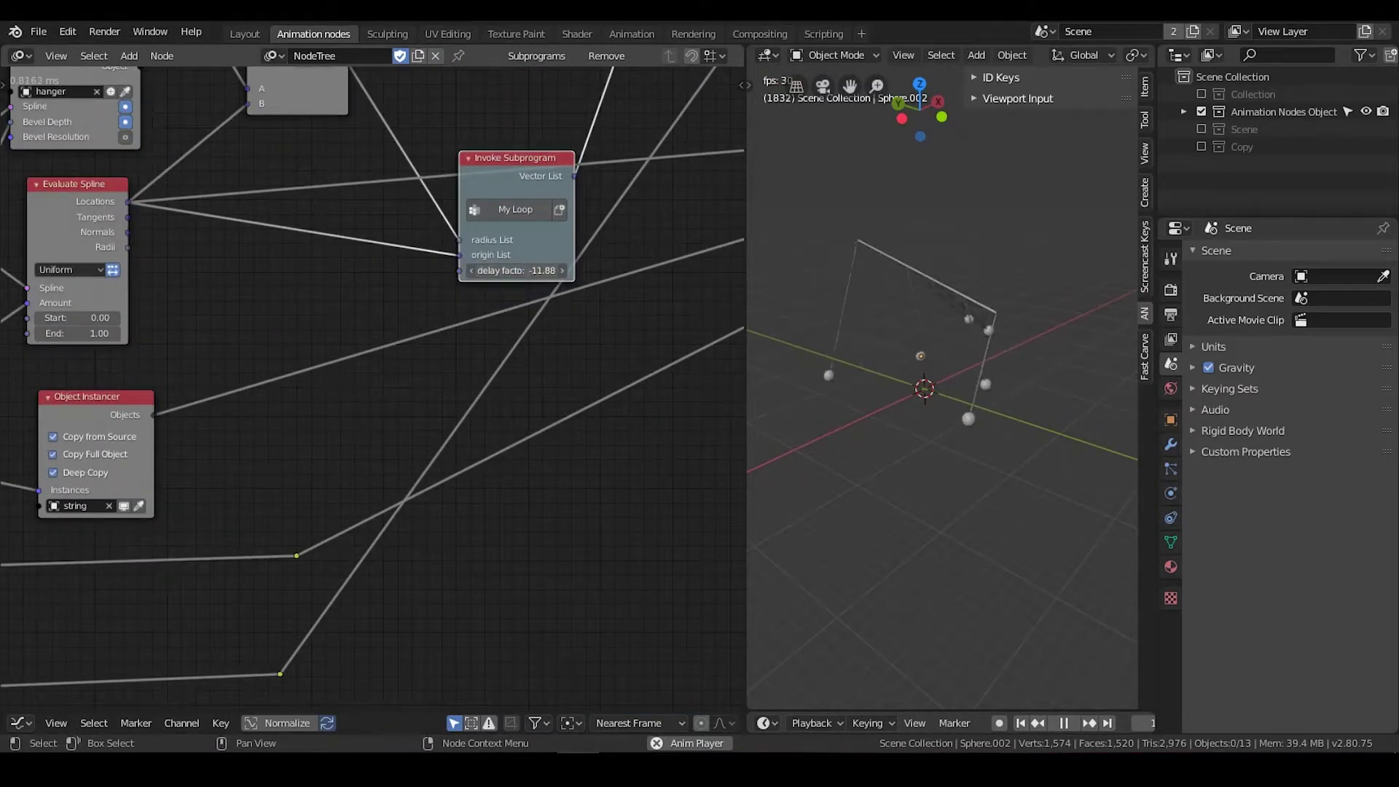
pyautogui.moveTo(517, 270)
pyautogui.mouseDown()
pyautogui.moveTo(467, 270)
pyautogui.moveTo(503, 270)
pyautogui.mouseUp()
# Step: Examine the loop's node chain from Multiply and Delay Time through Divide to the Sin and Cos nodes
pyautogui.moveTo(571, 509); pyautogui.dragTo(590, 371, button='middle')
pyautogui.scroll(-2, 593, 365)
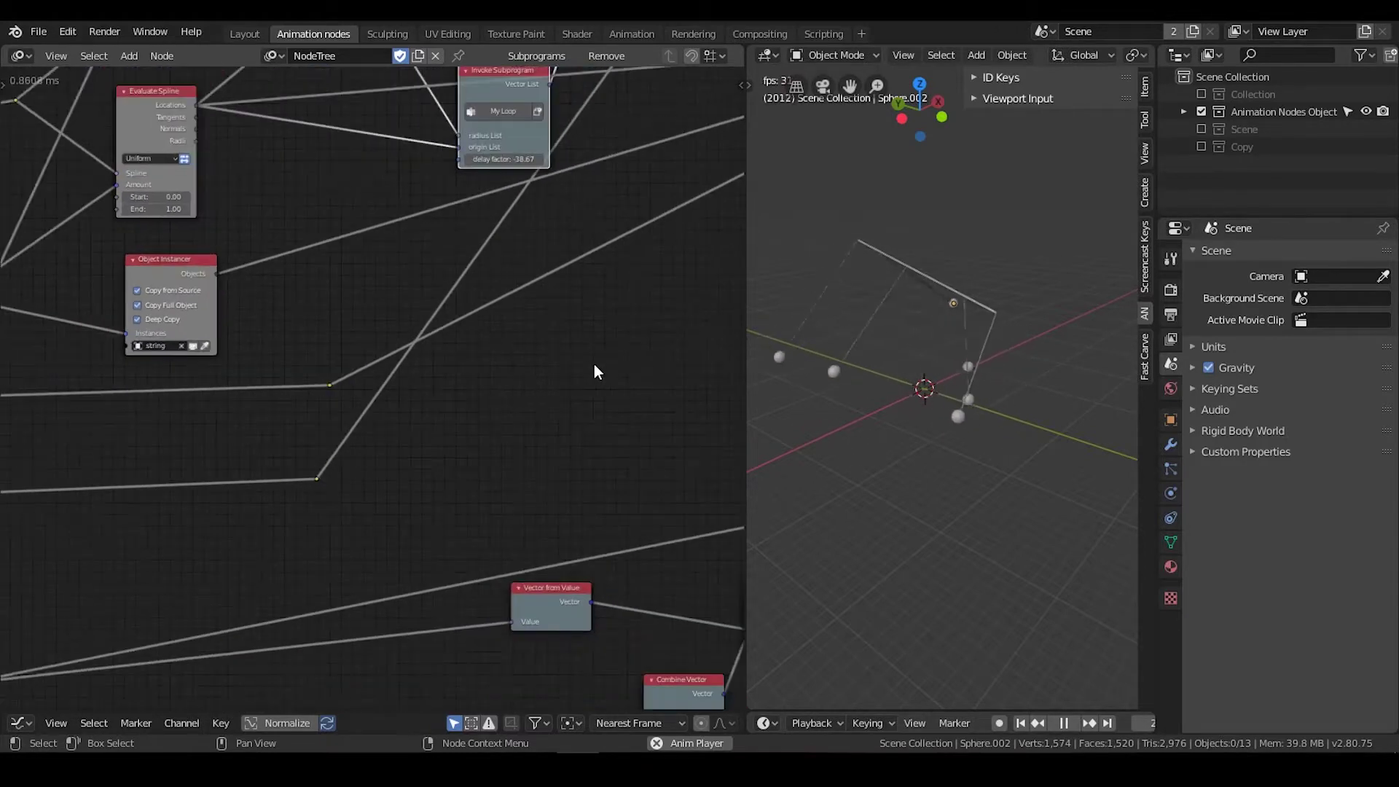
pyautogui.scroll(-1, 561, 303)
pyautogui.moveTo(561, 303); pyautogui.dragTo(626, 162, button='middle')
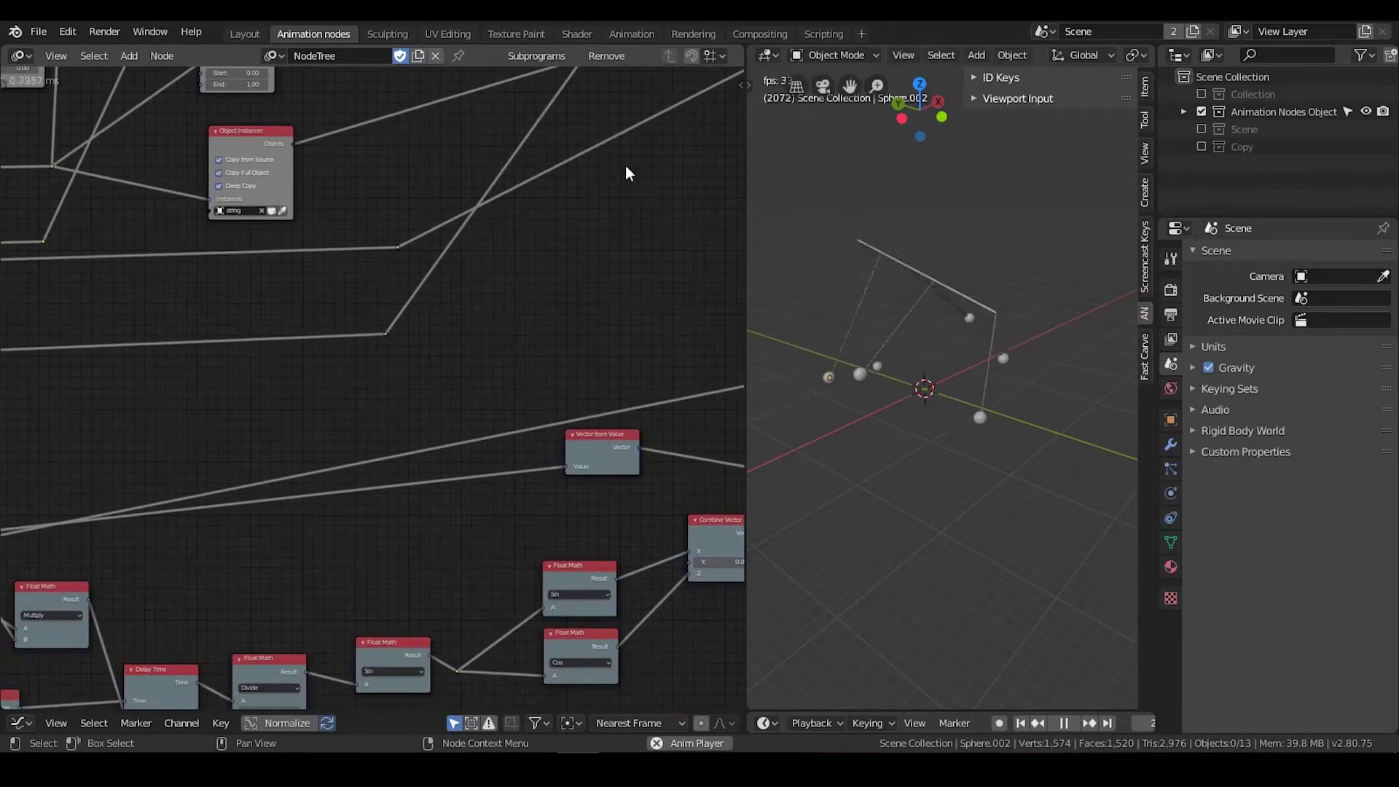
pyautogui.moveTo(451, 538); pyautogui.dragTo(610, 318, button='middle')
pyautogui.scroll(3, 610, 318)
pyautogui.moveTo(474, 412); pyautogui.dragTo(377, 442, button='middle')
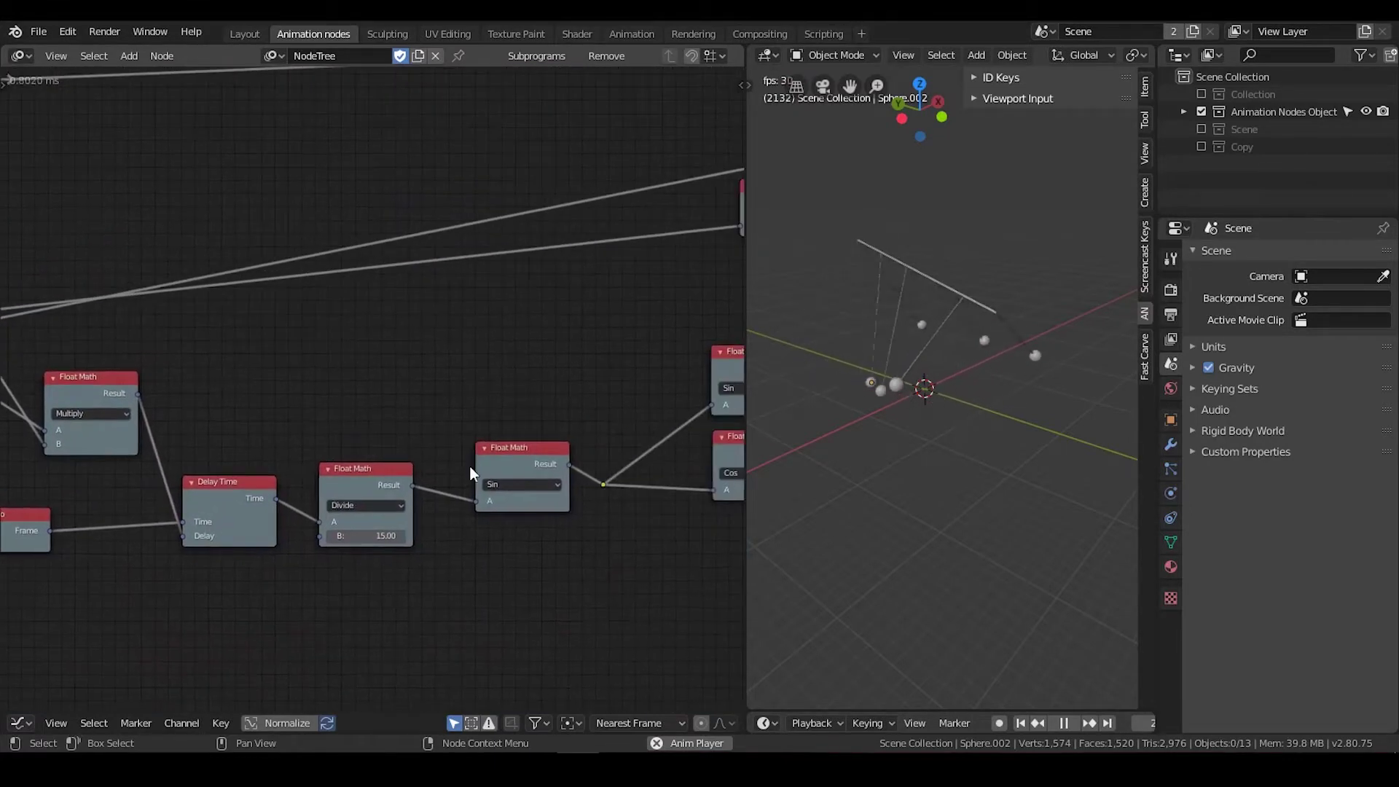
pyautogui.moveTo(601, 302); pyautogui.dragTo(538, 369, button='middle')
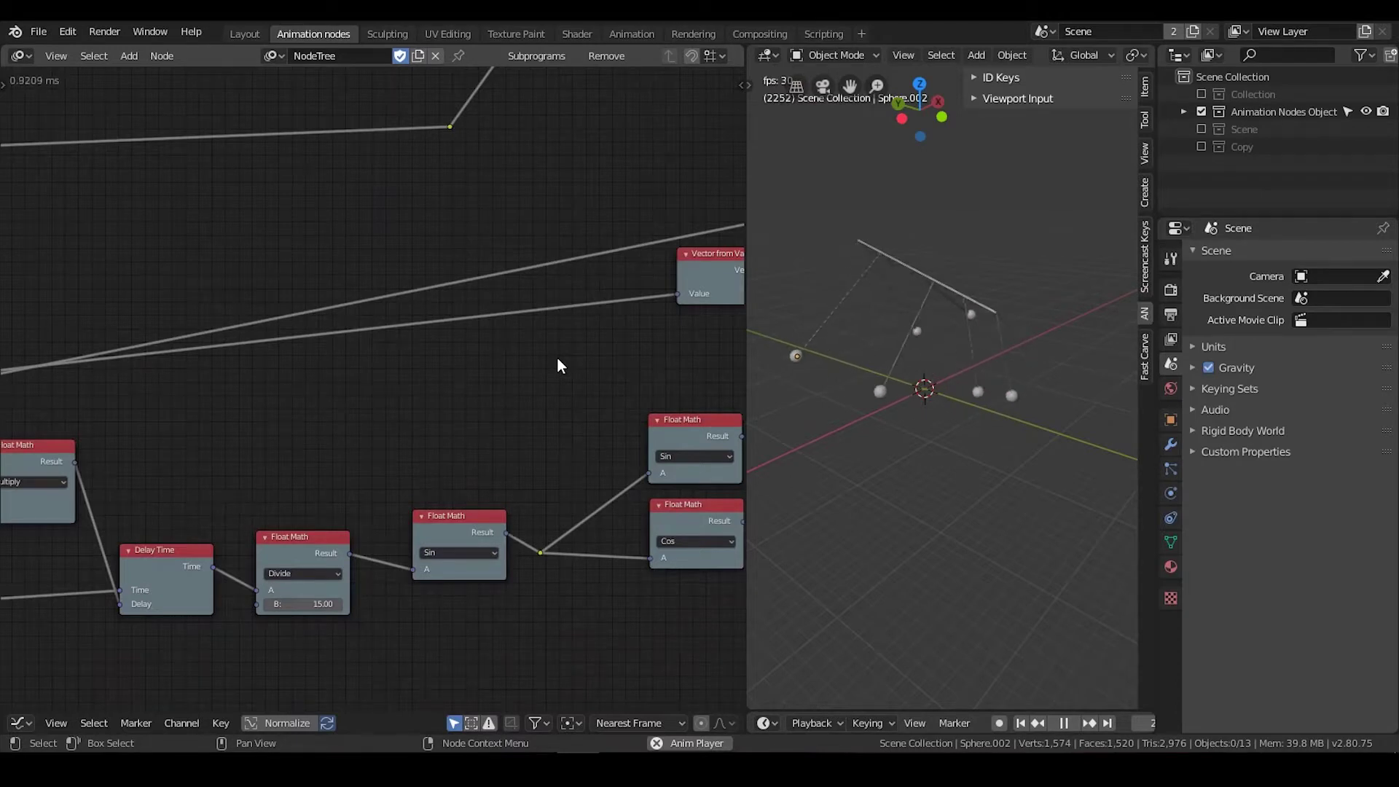
pyautogui.moveTo(574, 201); pyautogui.dragTo(459, 556, button='middle')
pyautogui.moveTo(571, 293); pyautogui.dragTo(545, 364, button='middle')
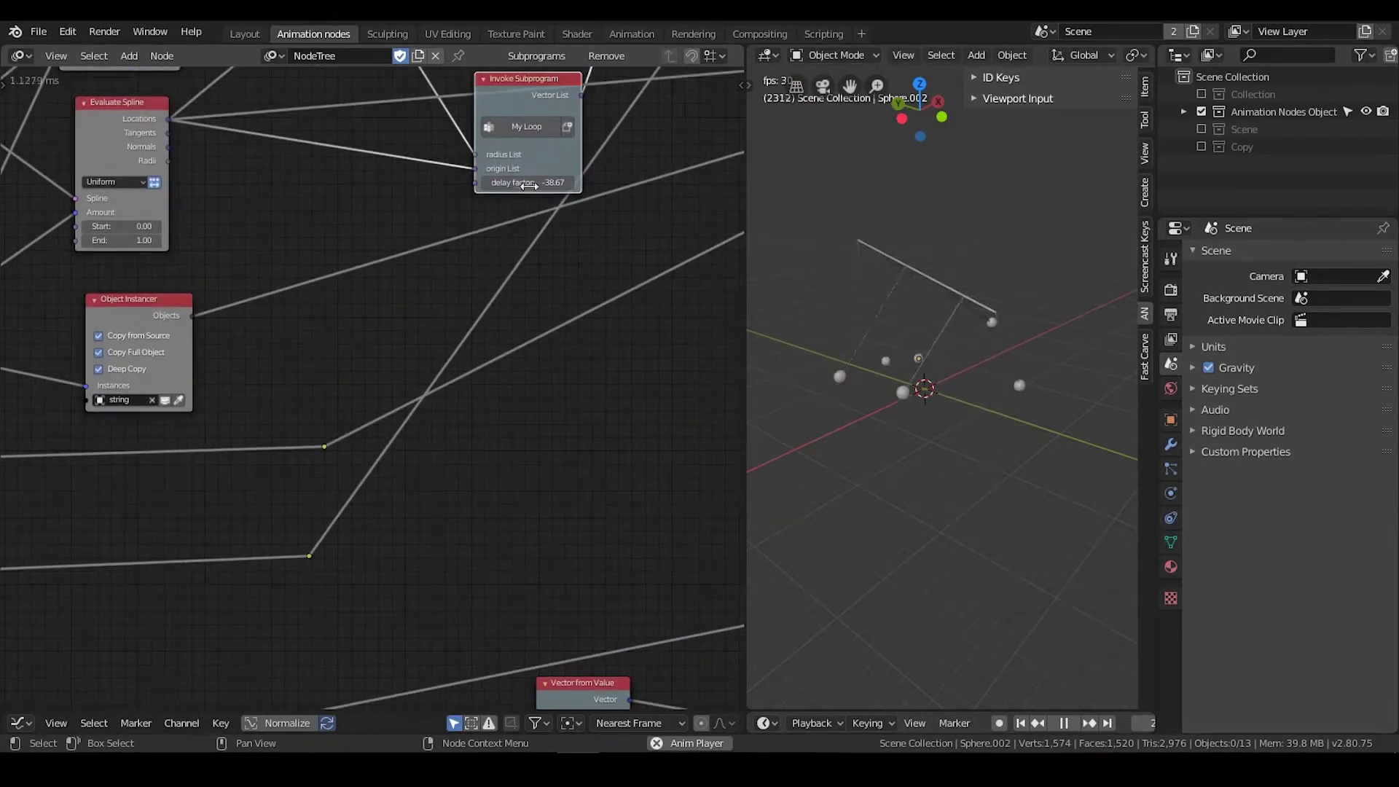
# Step: Stop playback, return to the first frame and set the My Loop node's delay factor to -2
pyautogui.click(529, 186)
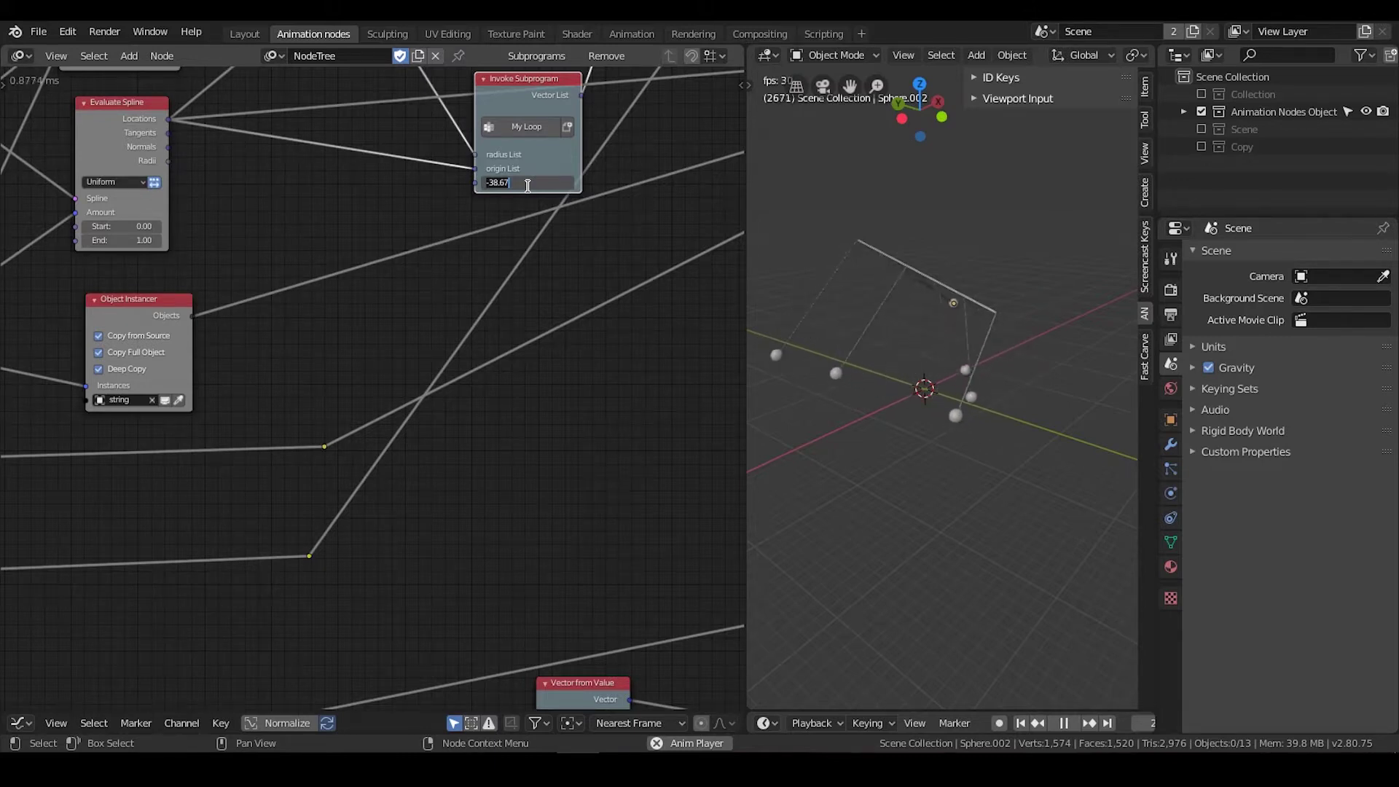
pyautogui.click(529, 357)
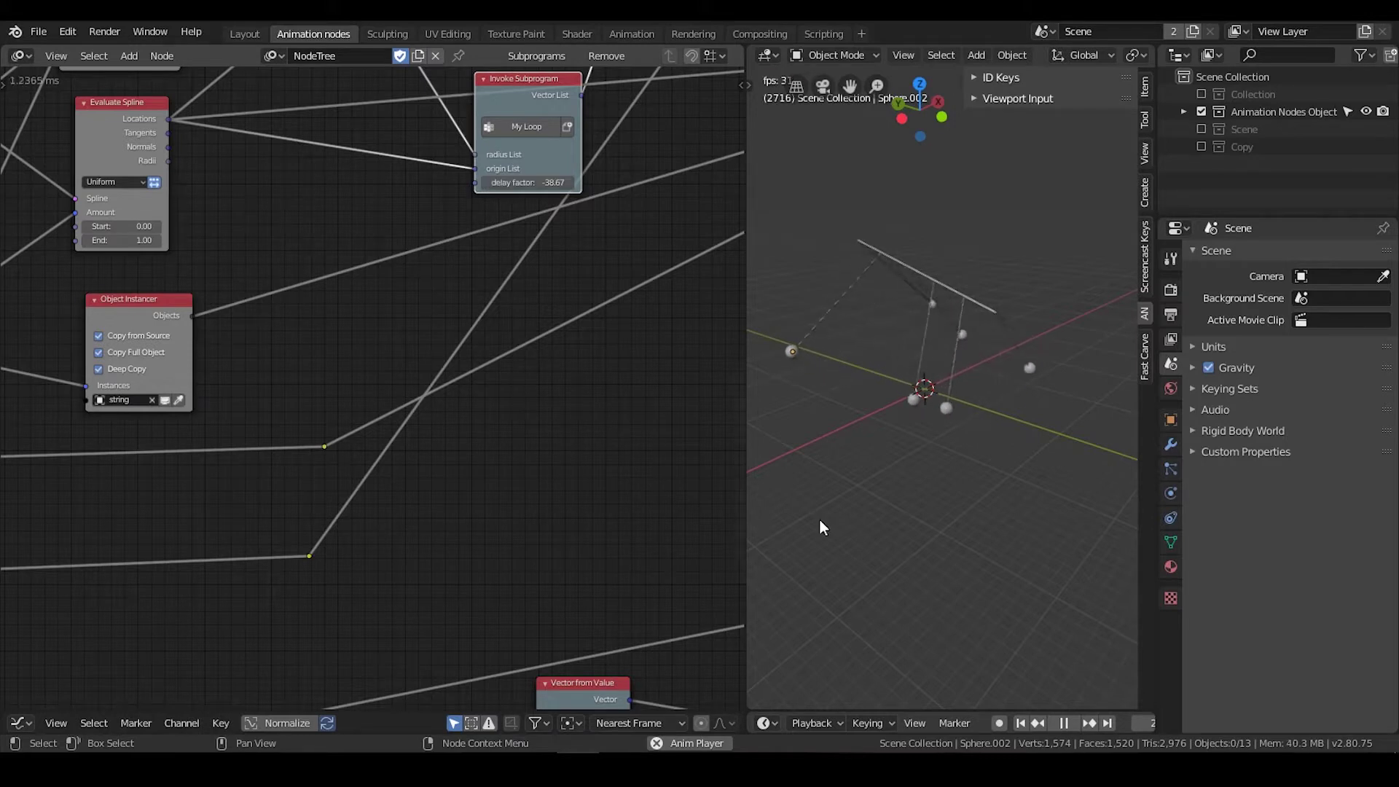
pyautogui.click(1064, 723)
pyautogui.click(1021, 723)
pyautogui.moveTo(974, 477); pyautogui.dragTo(940, 454, button='middle')
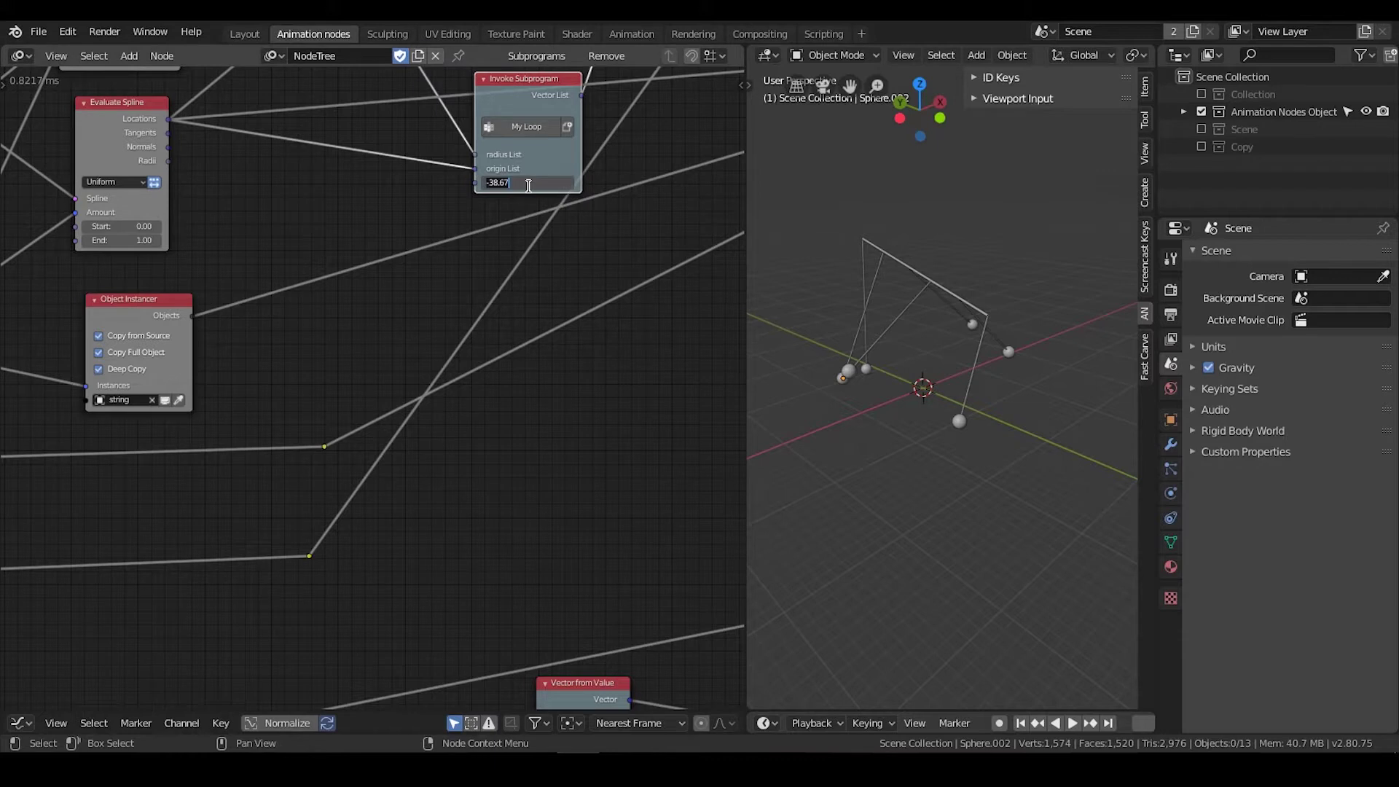
pyautogui.press('Return')
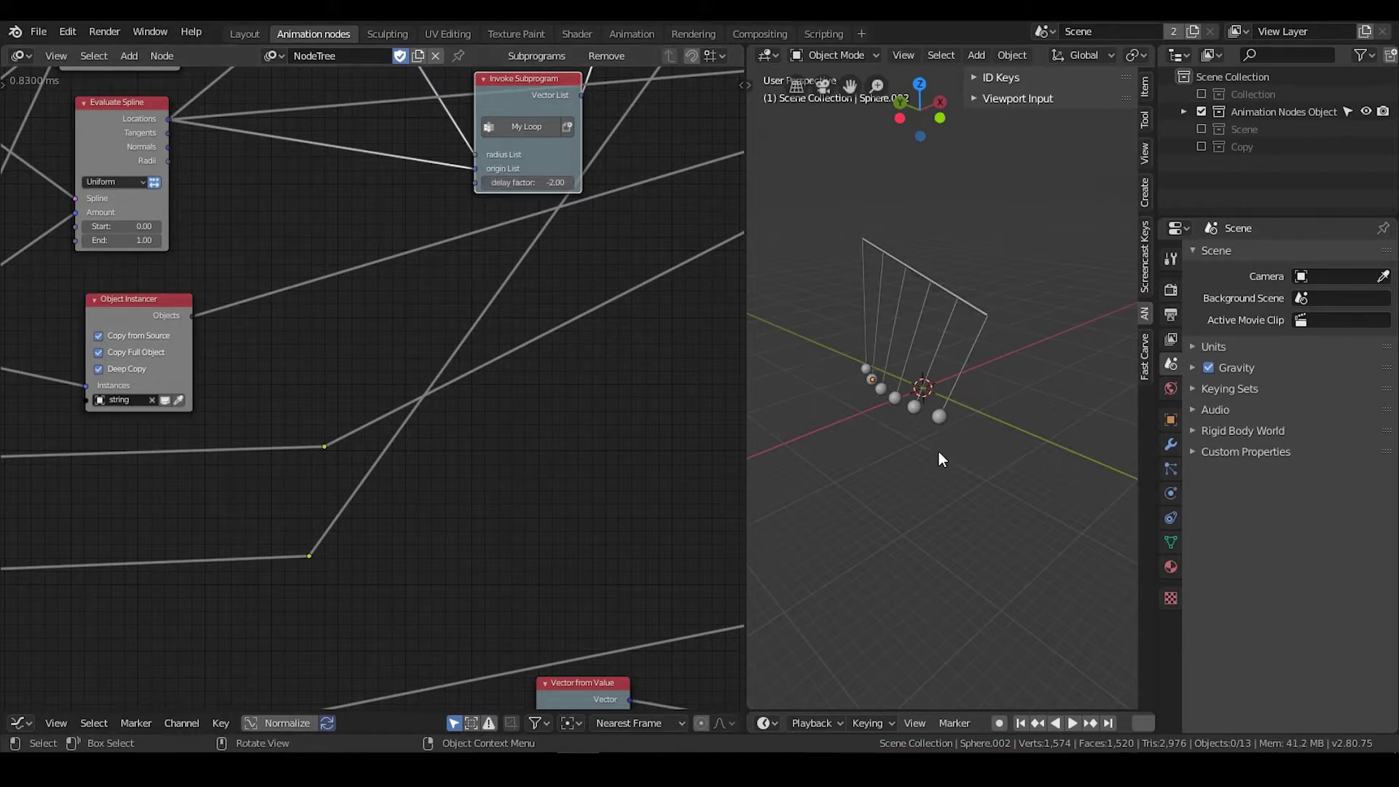
# Step: Set the current frame to 0 to check the spheres' starting positions, and return to frame 1
pyautogui.moveTo(939, 456); pyautogui.dragTo(907, 455, button='middle')
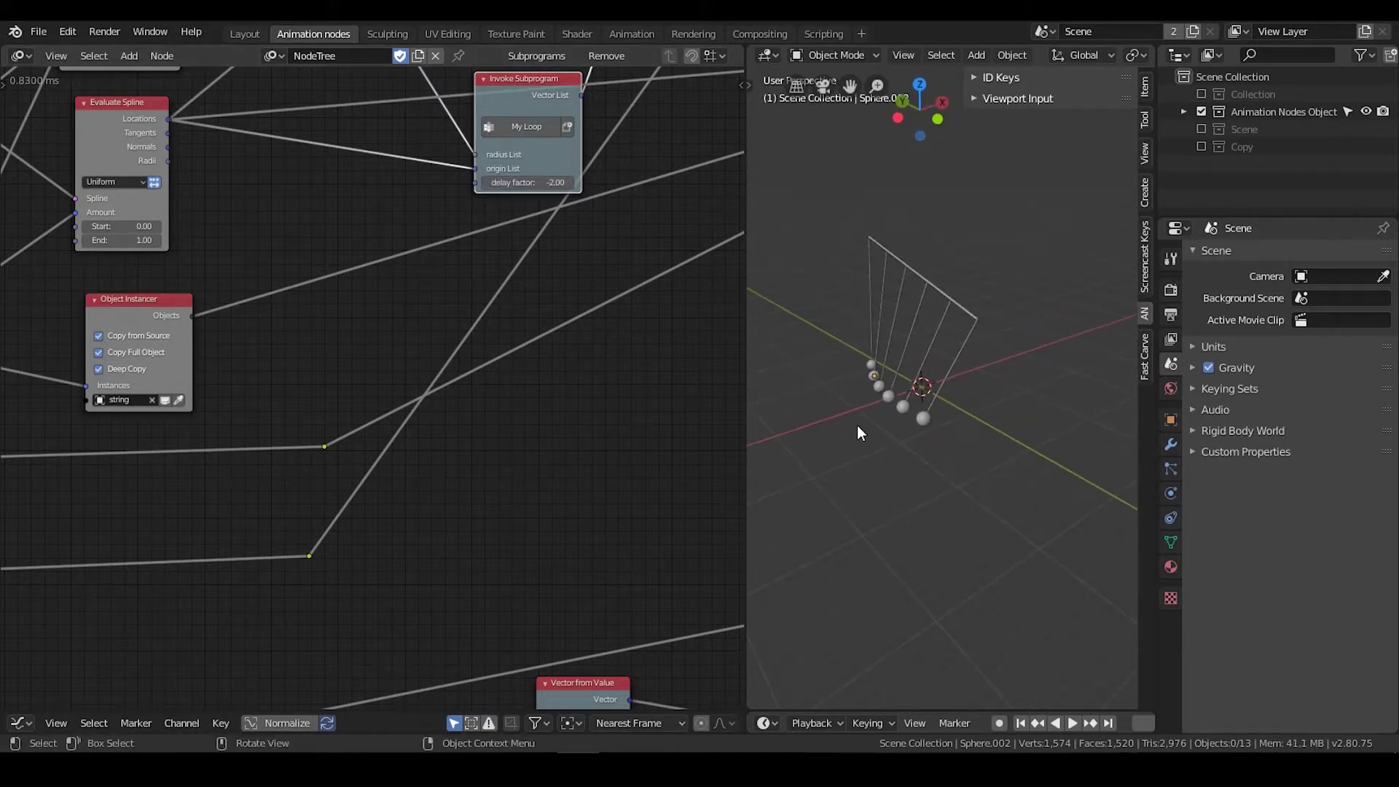
pyautogui.moveTo(650, 467); pyautogui.dragTo(608, 336, button='middle')
pyautogui.scroll(-5, 1021, 715)
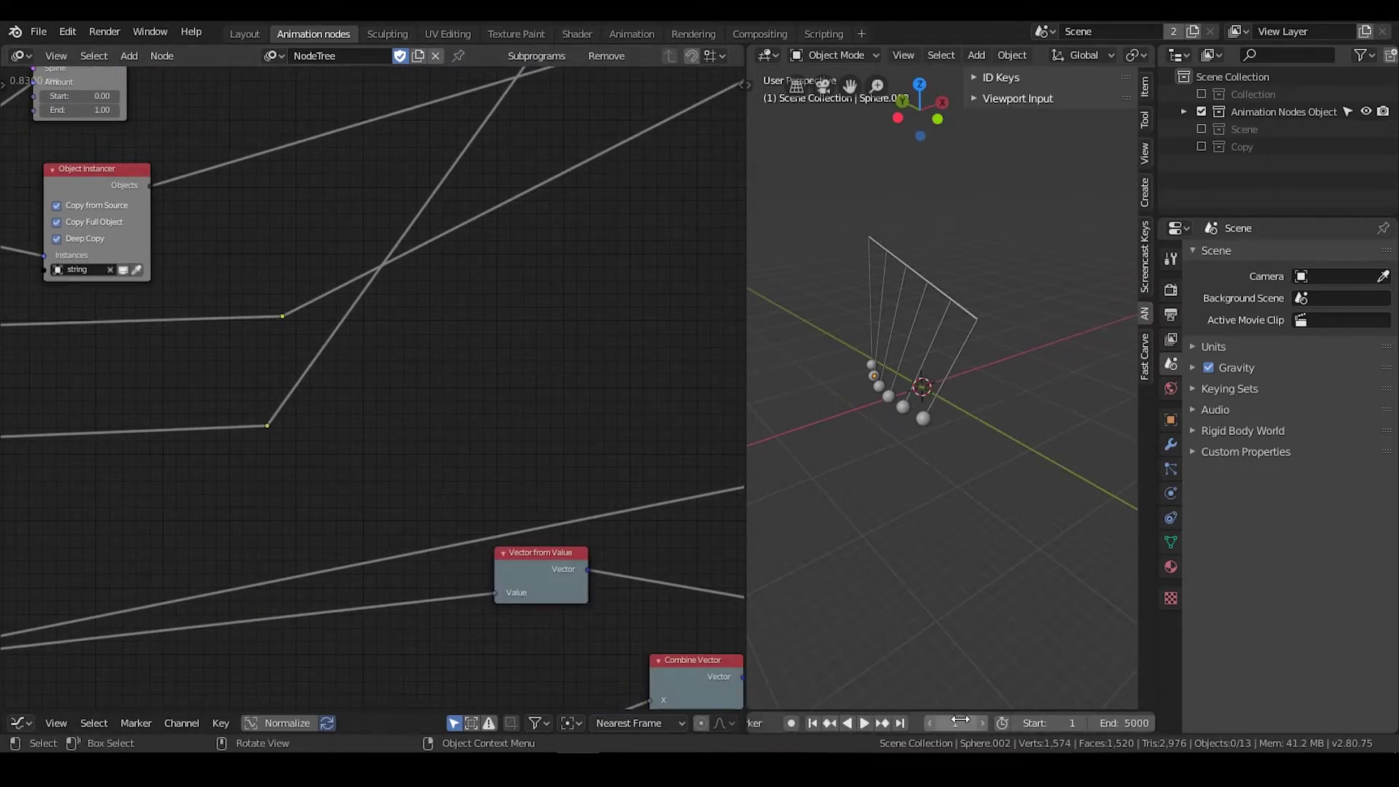
pyautogui.press('Return')
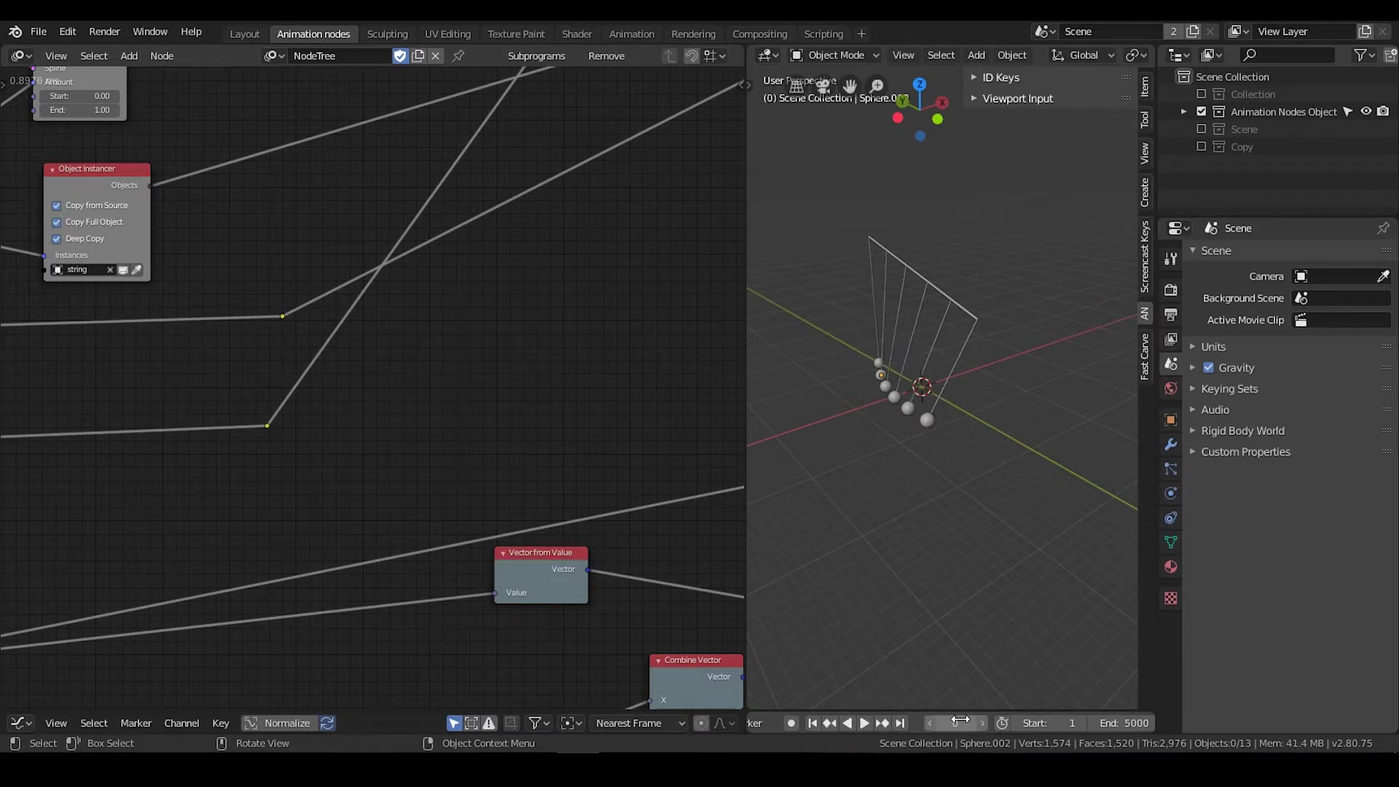
pyautogui.moveTo(907, 498); pyautogui.dragTo(941, 688, button='middle')
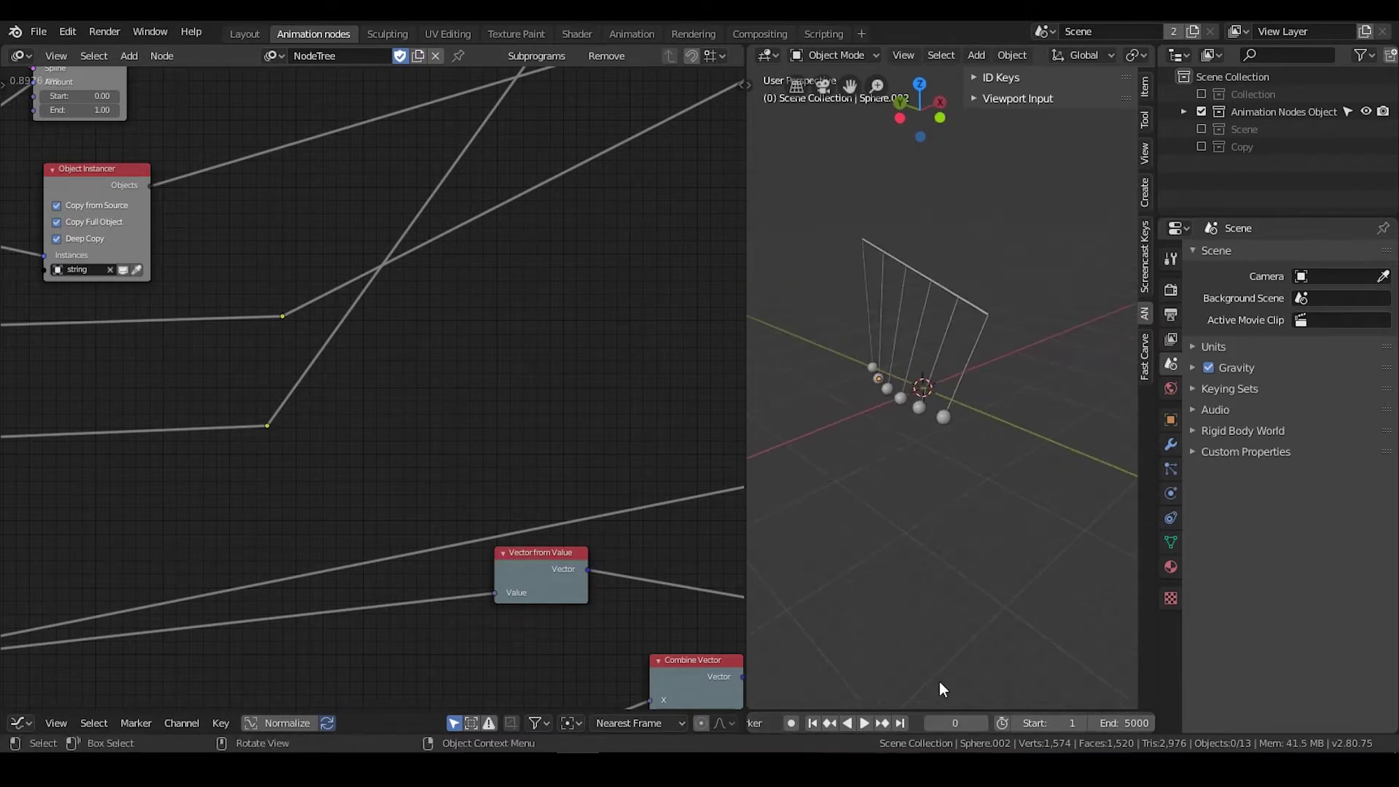
pyautogui.write('1')
pyautogui.press('Return')
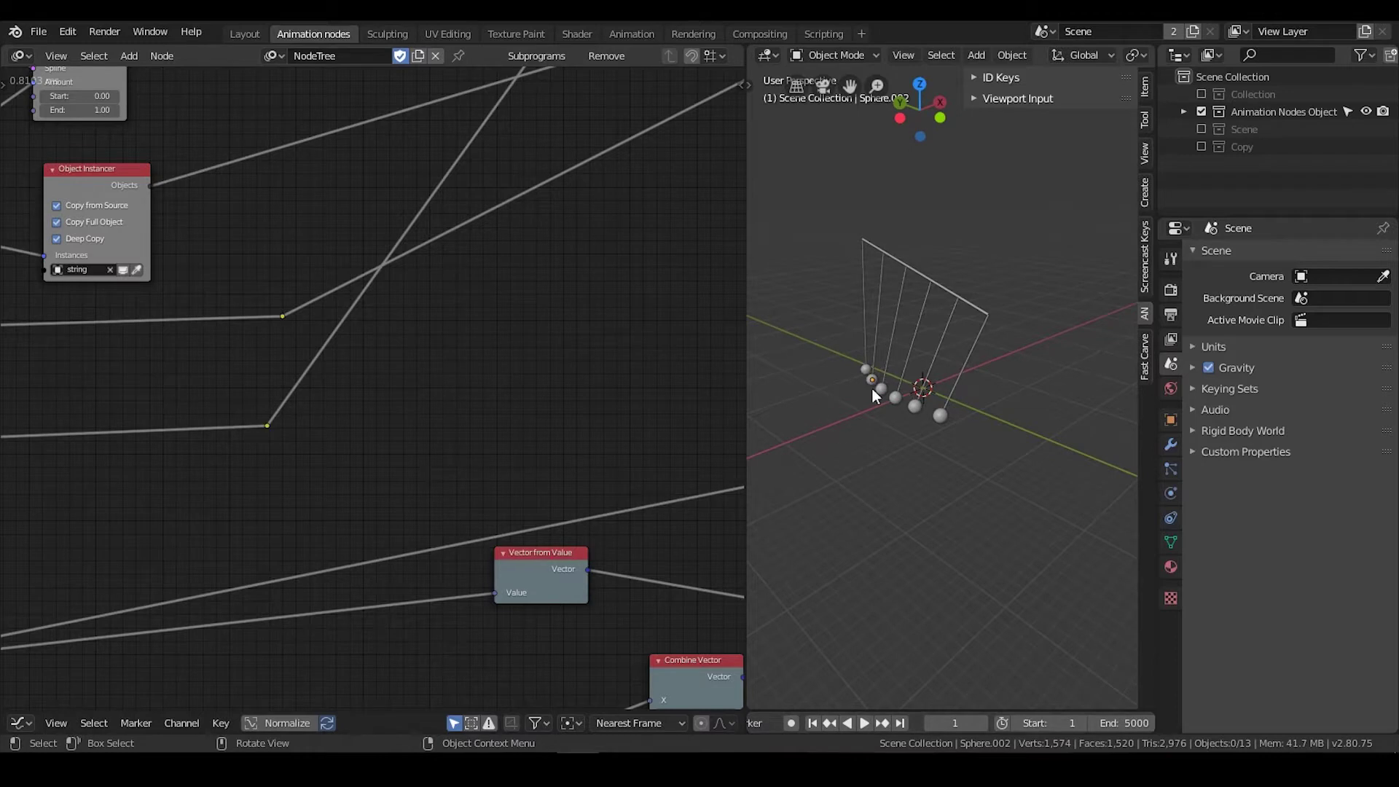
# Step: Move the loop nodes from Loop Input through Divide away from the first Sin node to open a gap
pyautogui.moveTo(534, 419); pyautogui.dragTo(587, 78, button='middle')
pyautogui.moveTo(345, 457); pyautogui.dragTo(520, 340, button='middle')
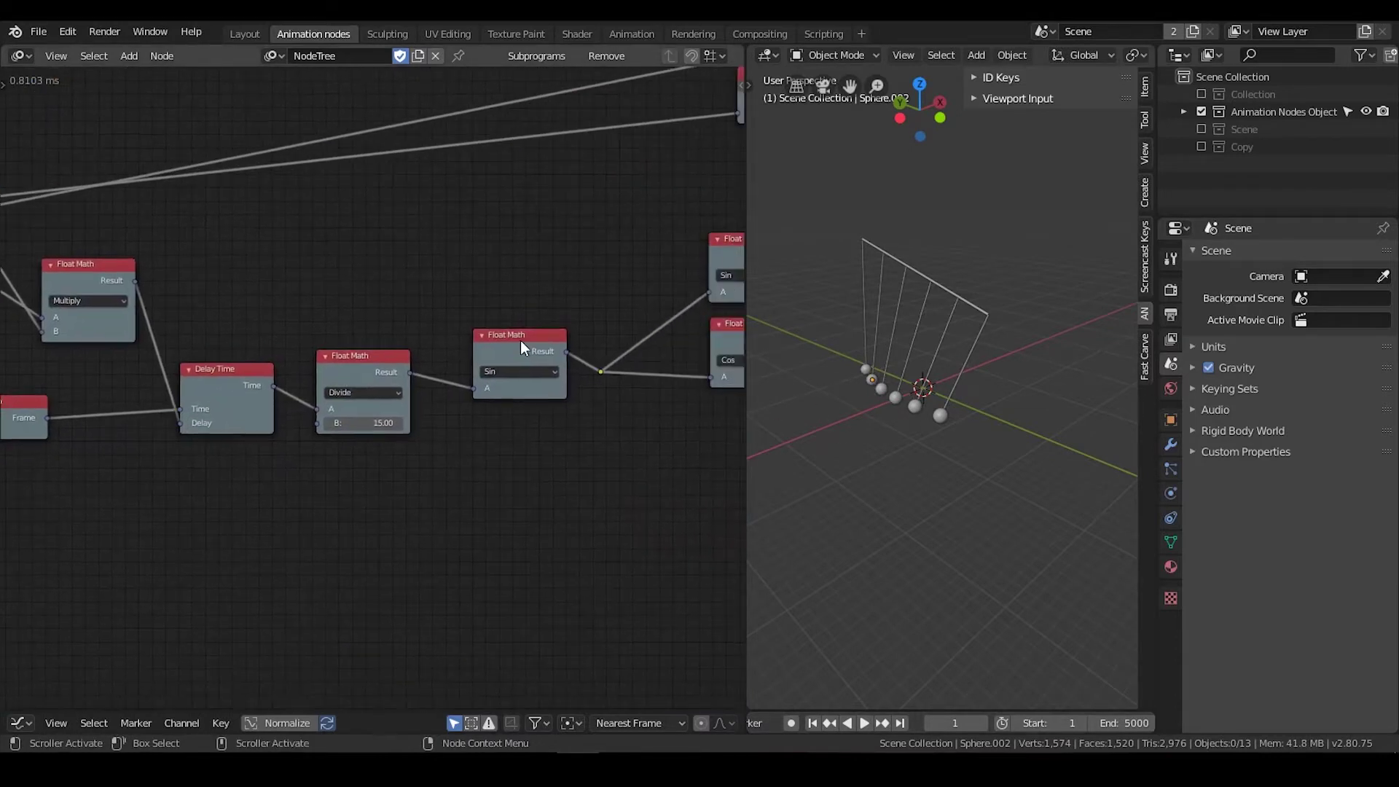
pyautogui.hscroll(-1, 520, 339)
pyautogui.click(514, 342)
pyautogui.scroll(-3, 515, 355)
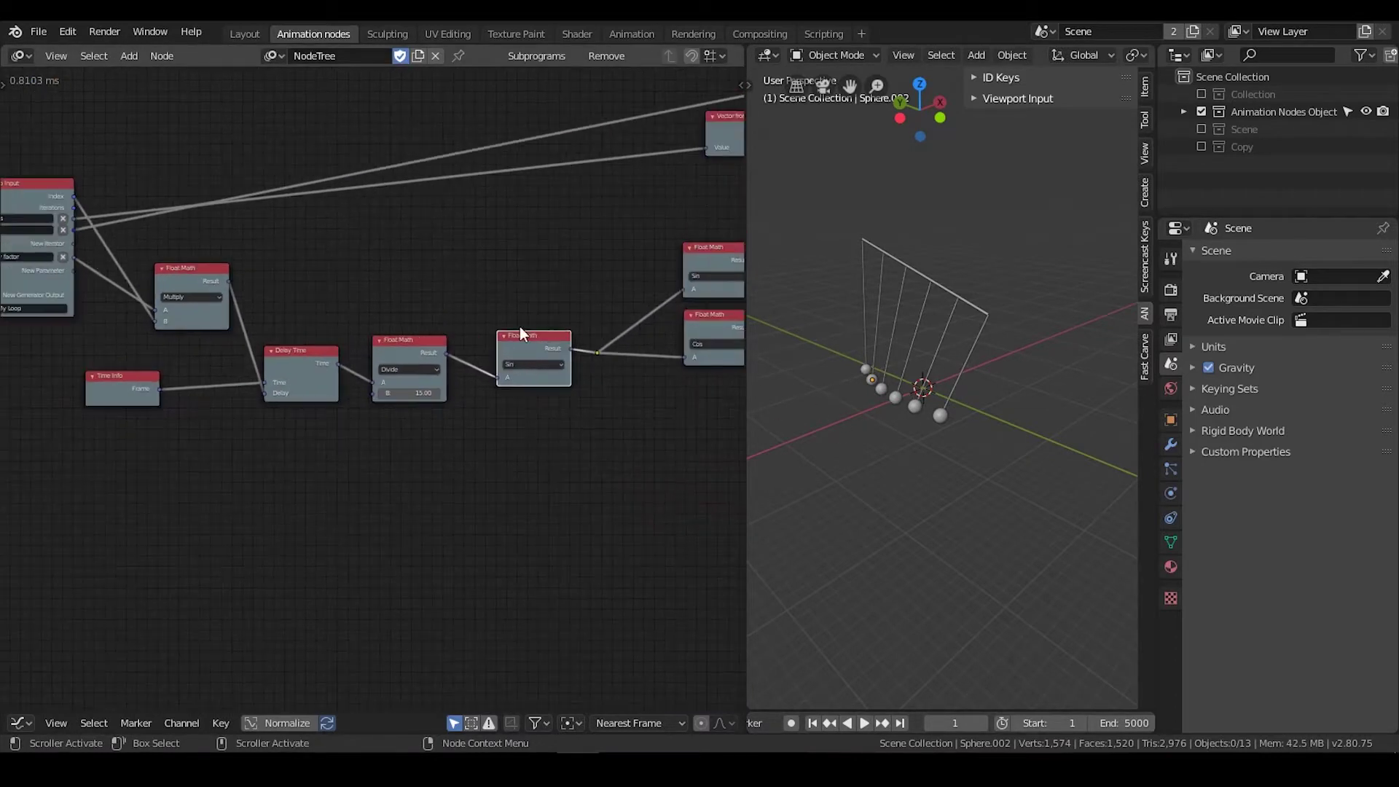
pyautogui.scroll(-2, 575, 320)
pyautogui.moveTo(497, 163); pyautogui.dragTo(98, 488)
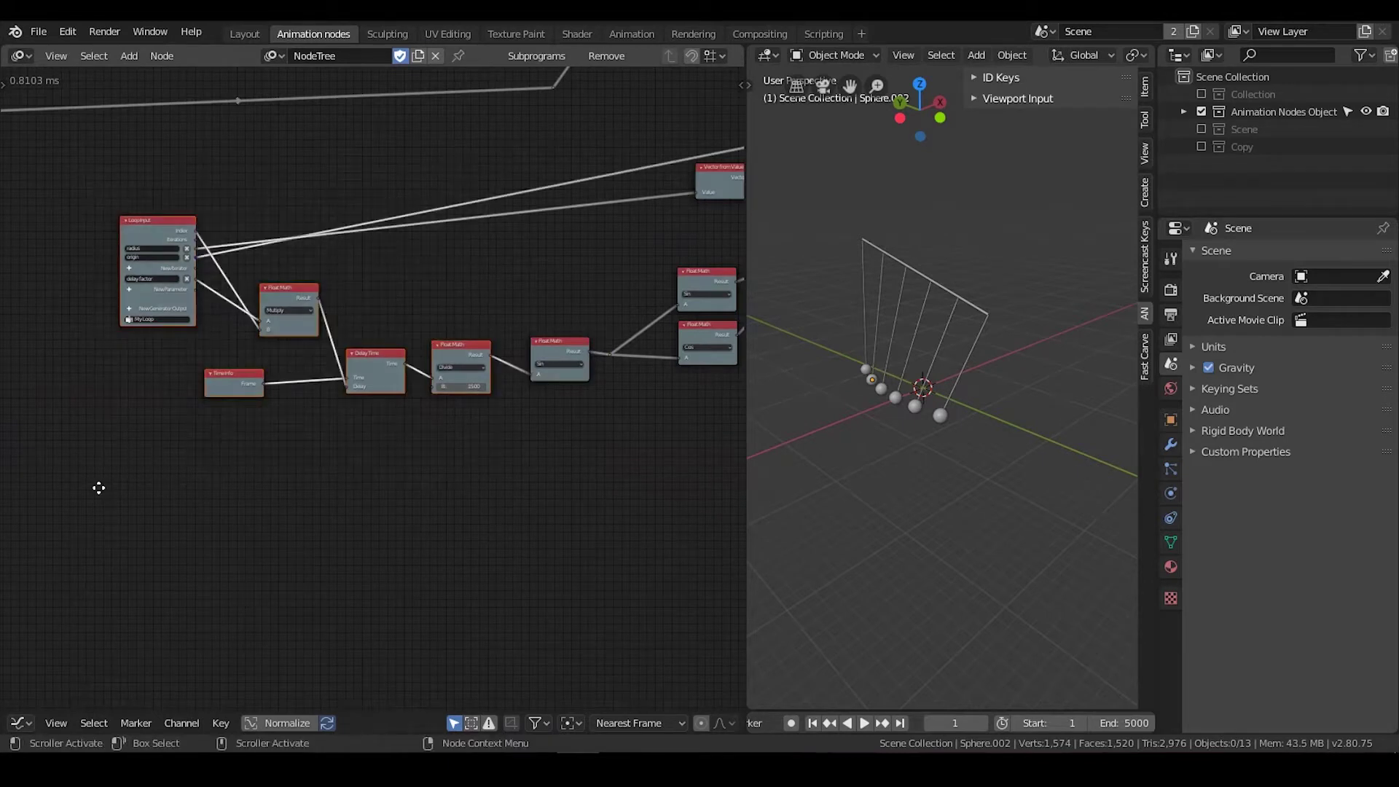
pyautogui.press('g')
pyautogui.click(6, 484)
# Step: Move the Divide node close to the first Sin node, leaving room after the Delay Time node
pyautogui.moveTo(970, 439); pyautogui.dragTo(936, 436, button='middle')
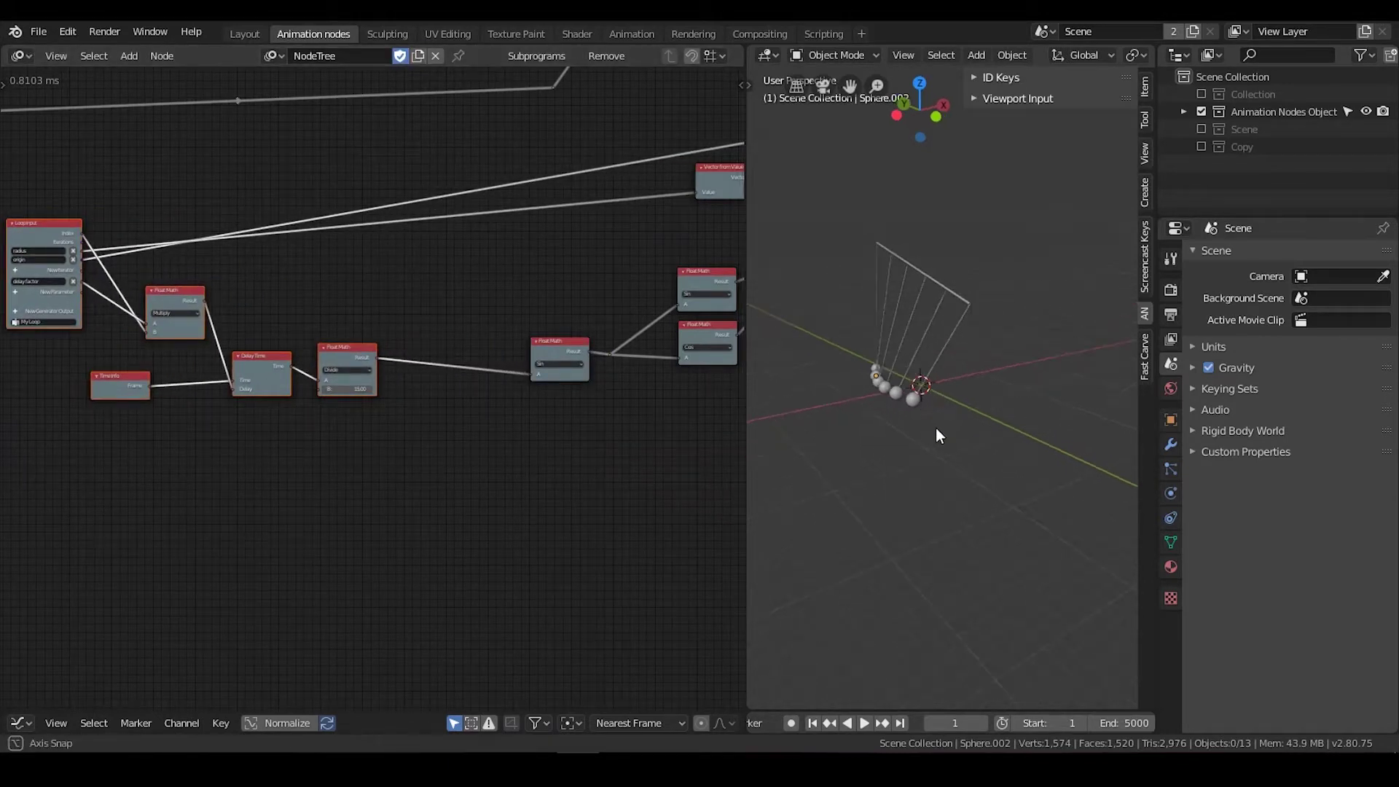
pyautogui.scroll(3, 937, 428)
pyautogui.moveTo(892, 391); pyautogui.dragTo(951, 430, button='middle')
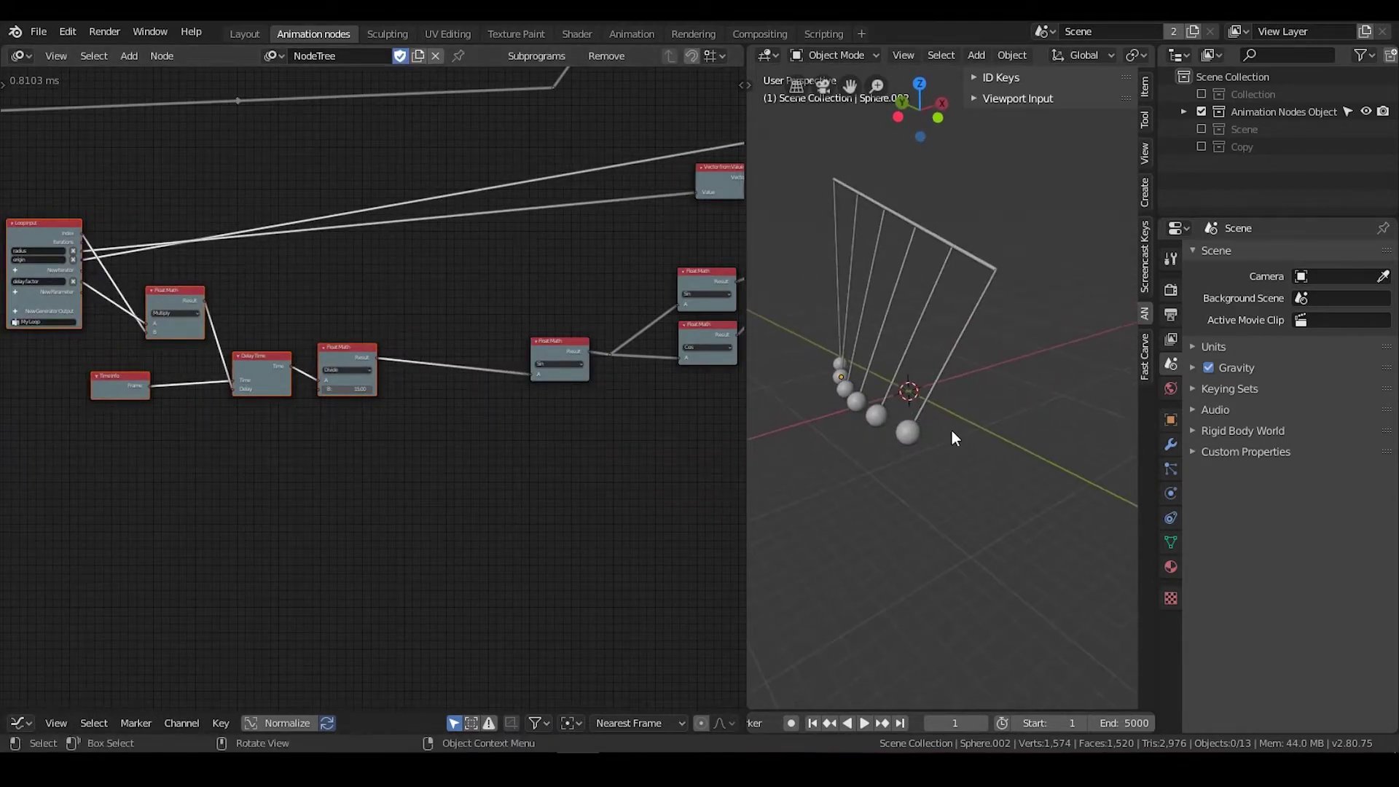
pyautogui.scroll(4, 662, 405)
pyautogui.moveTo(661, 406); pyautogui.dragTo(655, 405, button='middle')
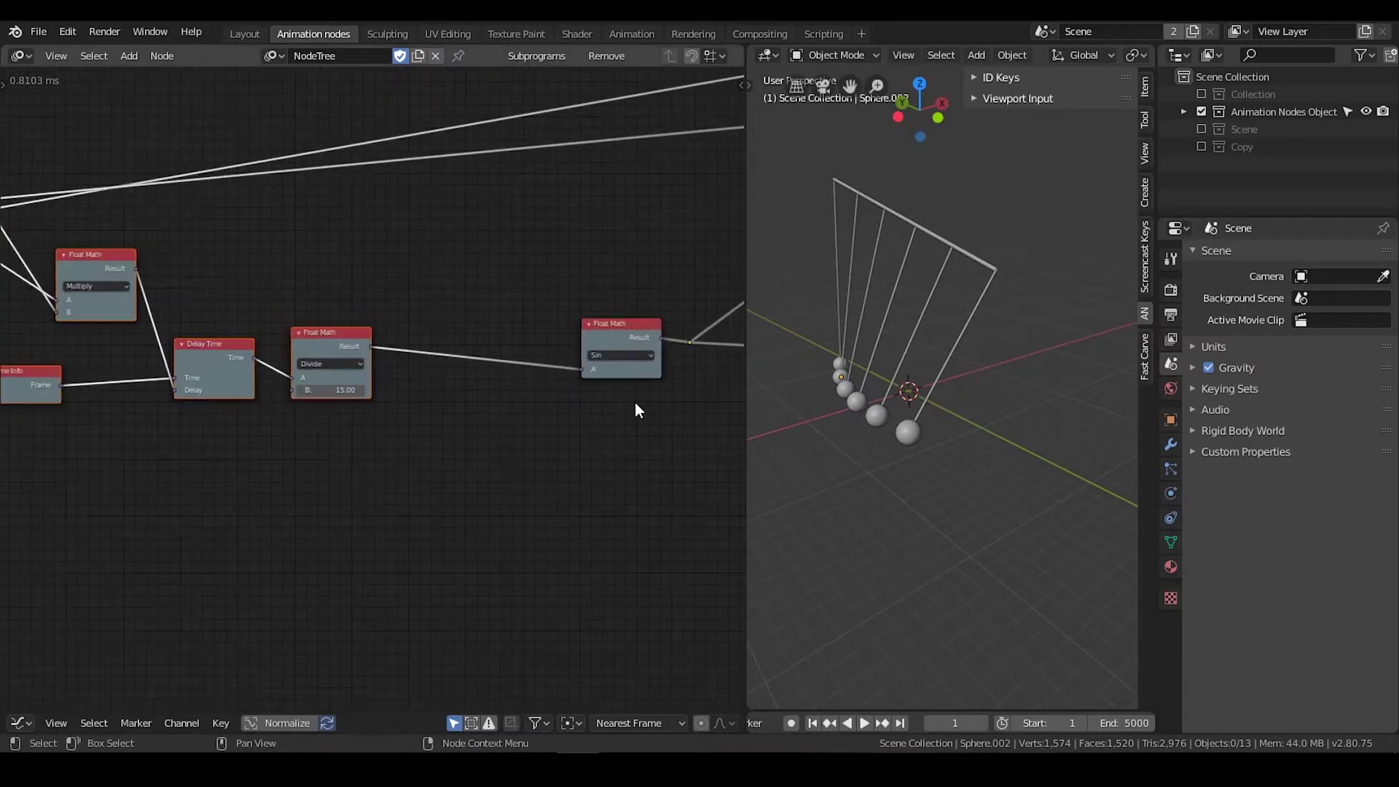
pyautogui.scroll(-2, 627, 398)
pyautogui.moveTo(540, 389); pyautogui.dragTo(597, 382, button='middle')
pyautogui.moveTo(401, 341); pyautogui.dragTo(530, 338)
pyautogui.moveTo(462, 383); pyautogui.dragTo(494, 381, button='middle')
pyautogui.scroll(1, 502, 378)
pyautogui.hotkey('ctrl', 'a')
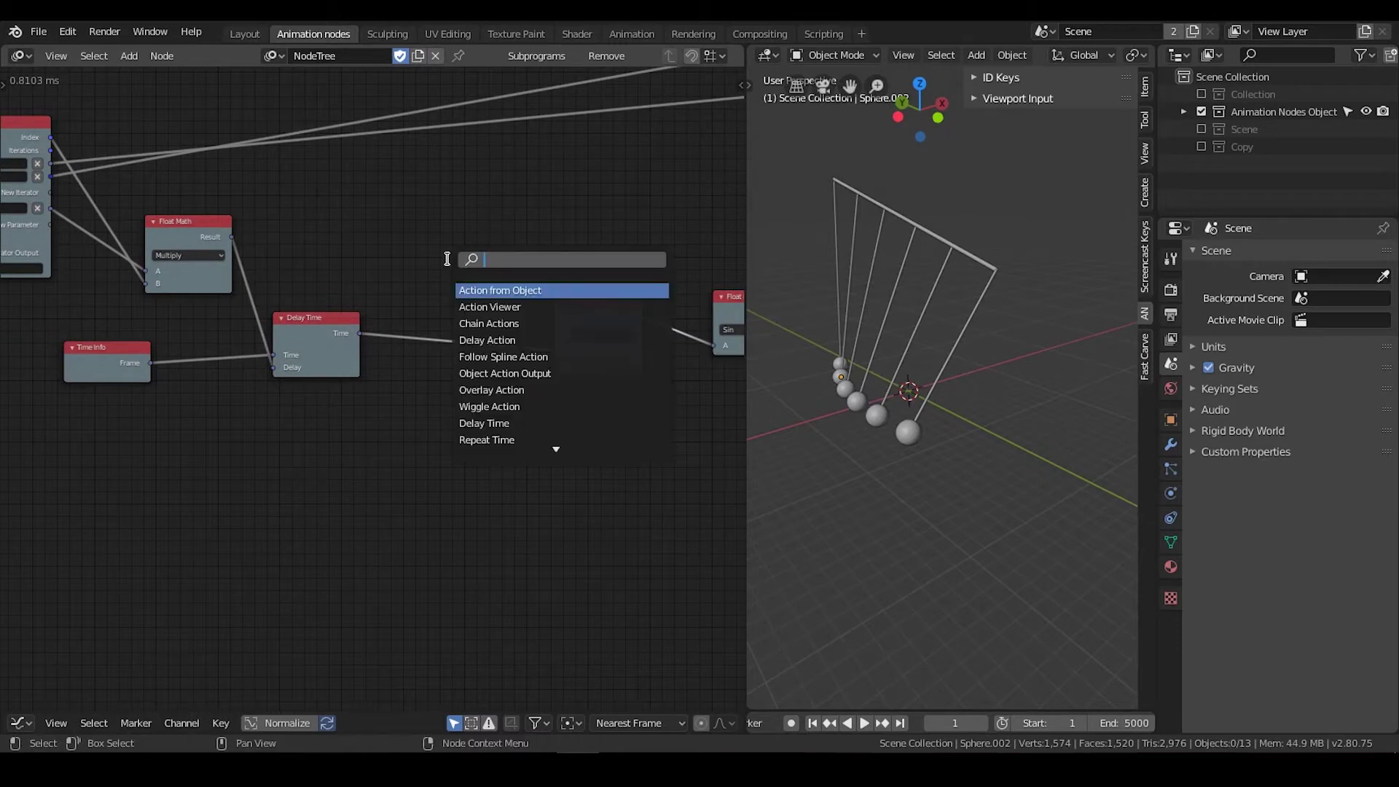
pyautogui.write('f')
pyautogui.press('Escape')
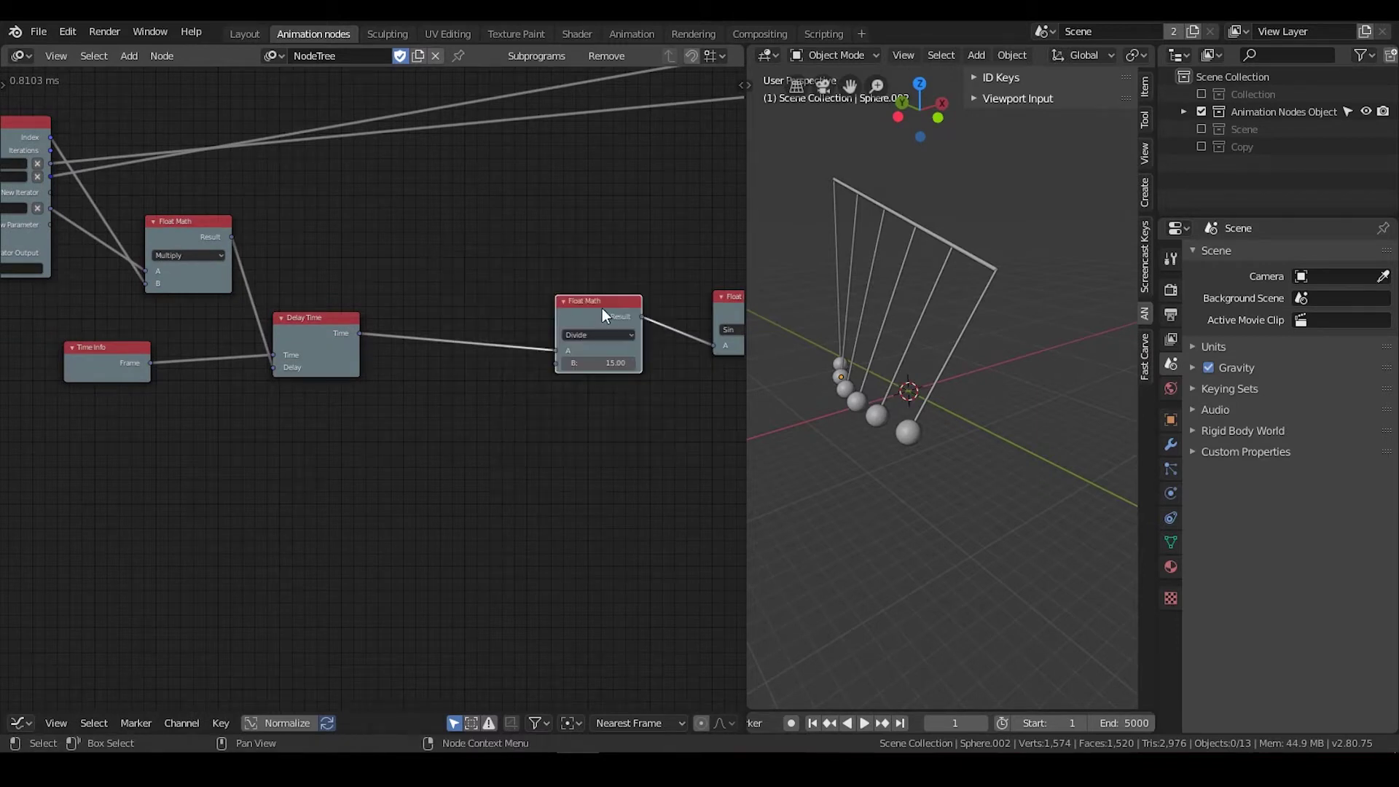
# Step: Duplicate the Divide node onto the link between Delay Time and Divide, and set the copy's operation to Maximum
pyautogui.hotkey('shift', 'd')
pyautogui.click(464, 307)
pyautogui.scroll(1, 481, 342)
pyautogui.click(468, 323)
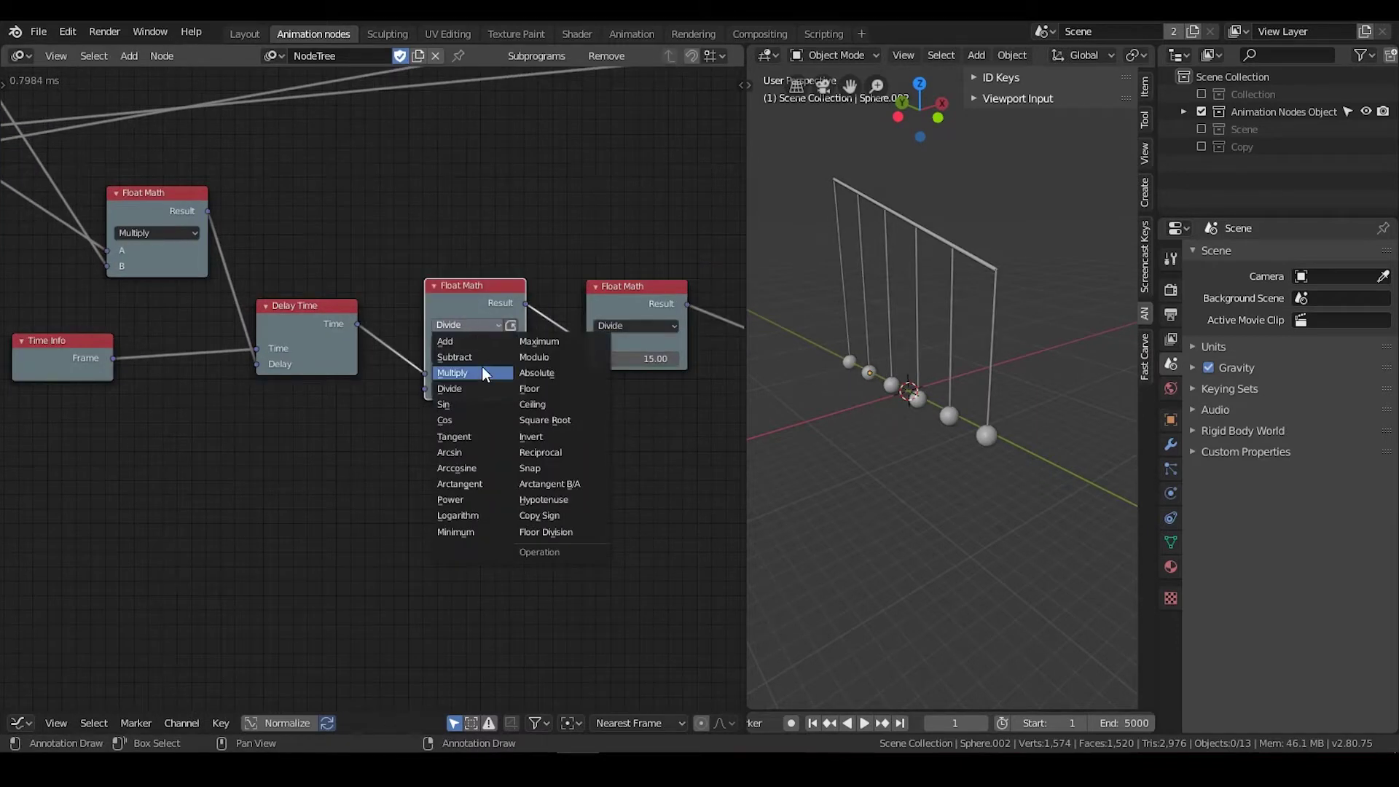
pyautogui.click(549, 341)
pyautogui.scroll(-1, 508, 369)
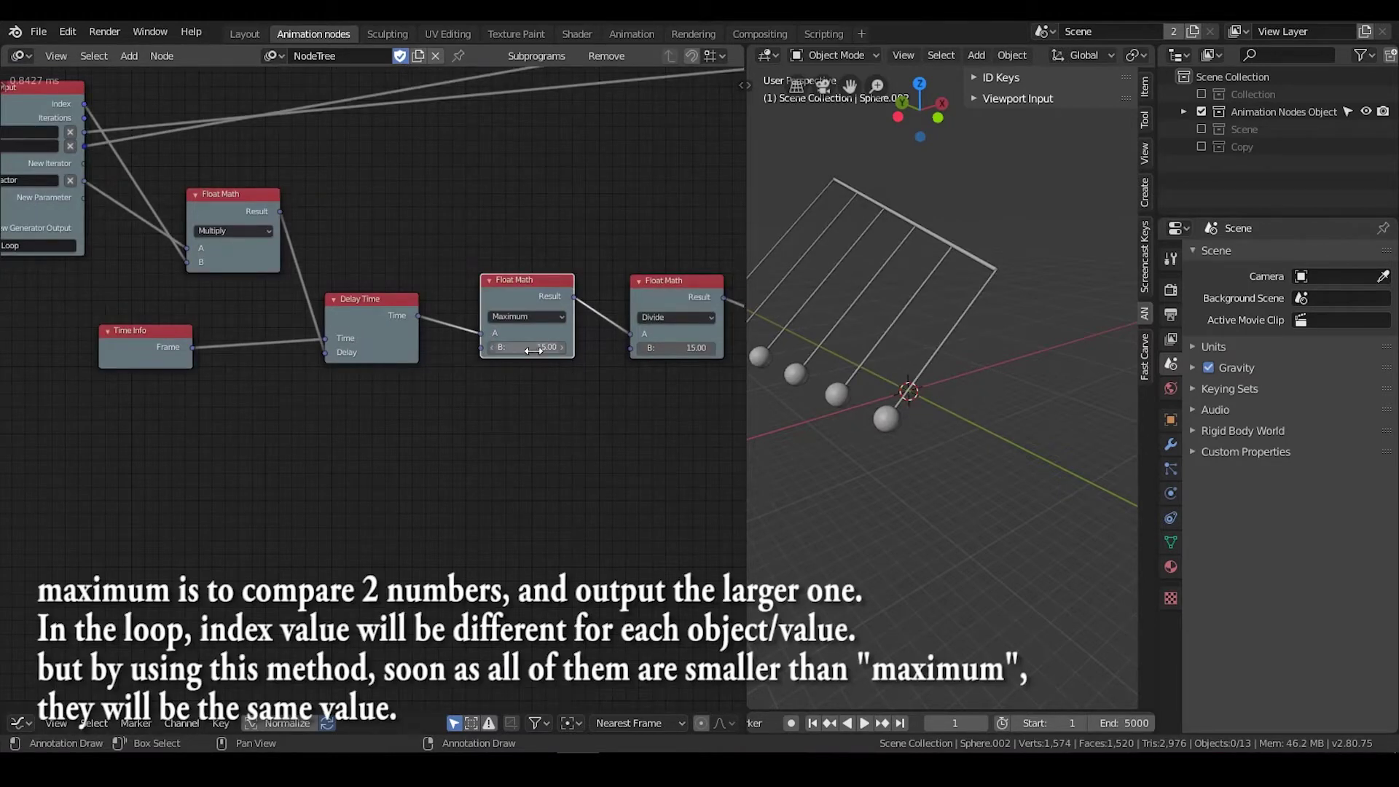
pyautogui.scroll(-2, 534, 350)
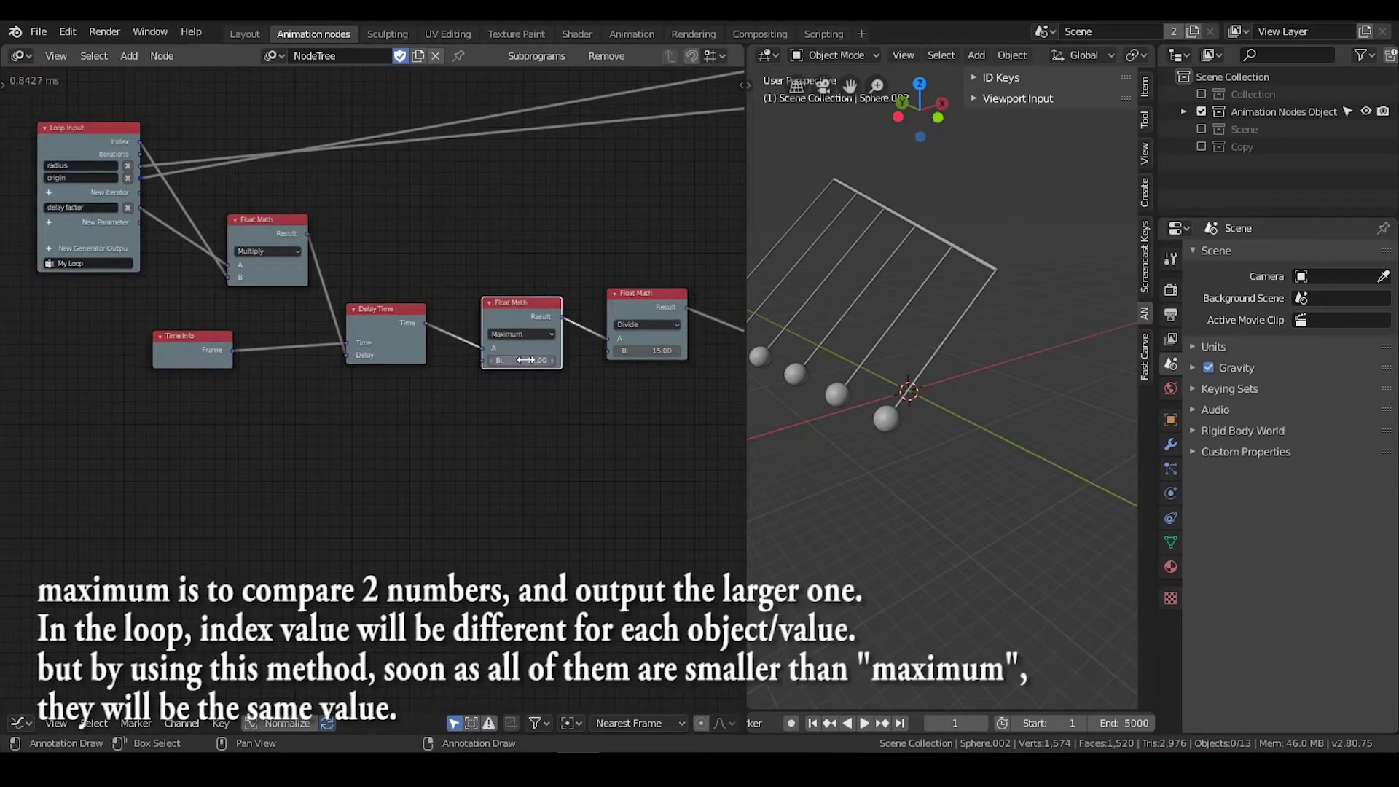
# Step: Duplicate the Maximum node below the Delay Time node and set the copy's operation to Multiply
pyautogui.click(415, 427)
pyautogui.click(496, 314)
pyautogui.hotkey('shift', 'd')
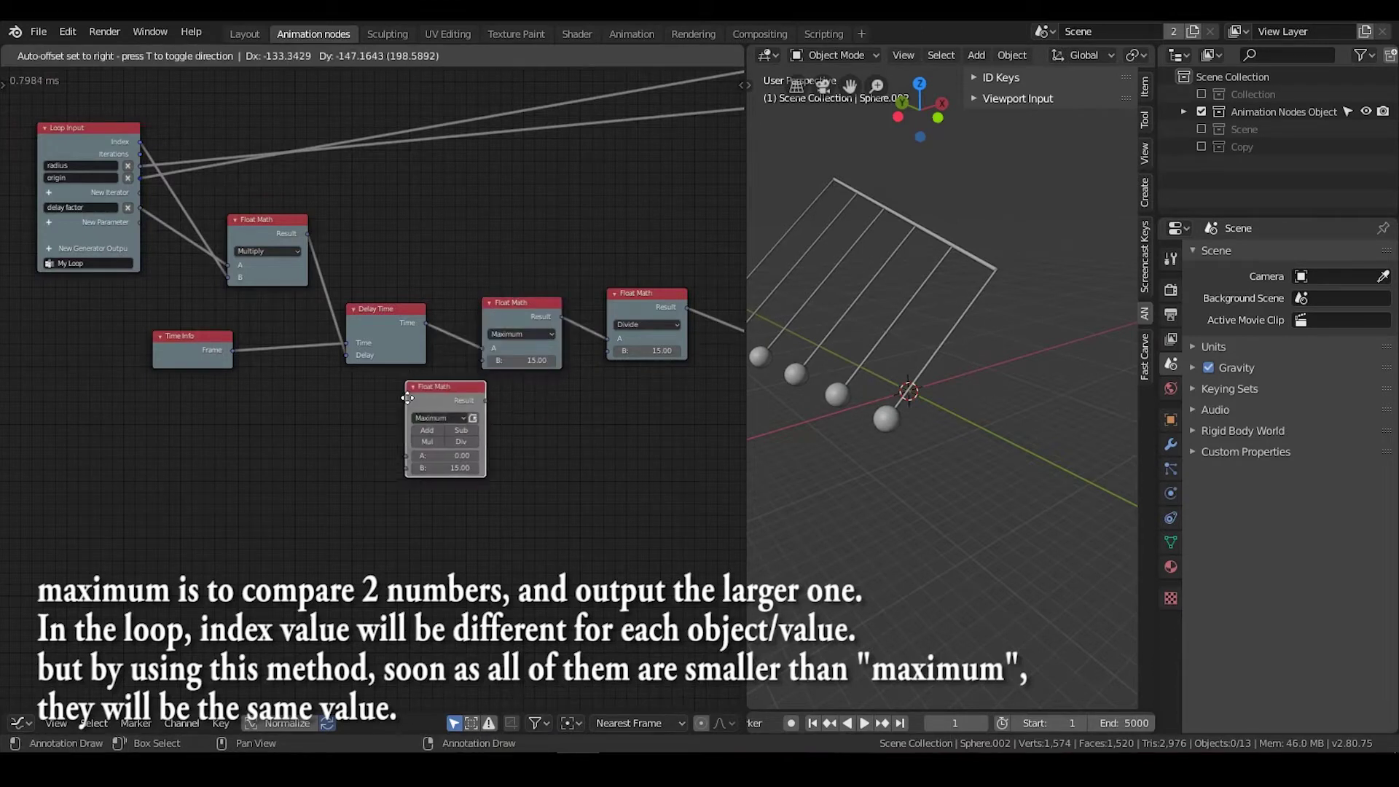
pyautogui.click(408, 401)
pyautogui.scroll(2, 476, 443)
pyautogui.click(430, 423)
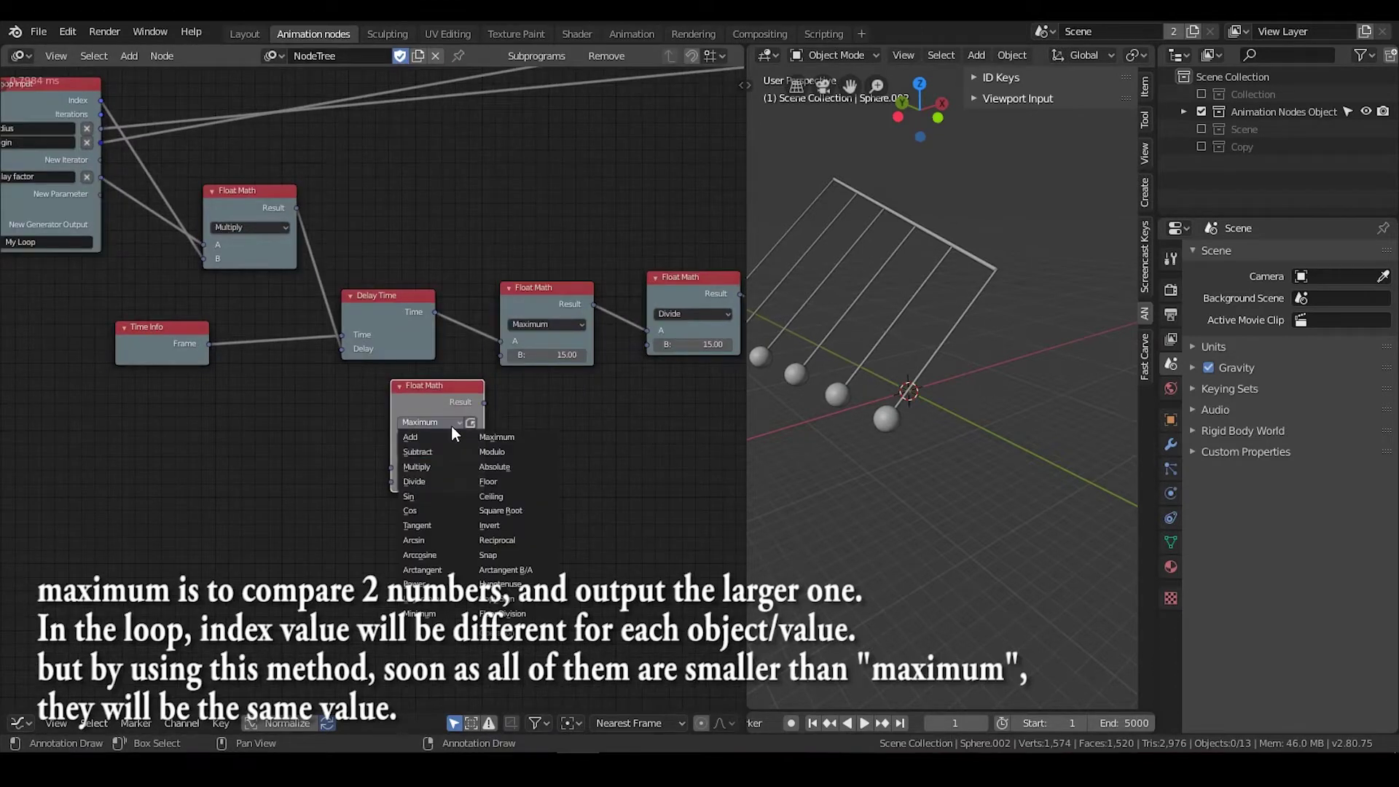
pyautogui.click(445, 469)
# Step: Add a Constants node below and to the left of the new Multiply node
pyautogui.moveTo(416, 466); pyautogui.dragTo(488, 377, button='middle')
pyautogui.scroll(1, 466, 373)
pyautogui.click(400, 358)
pyautogui.hotkey('ctrl', 'a')
pyautogui.write('consant')
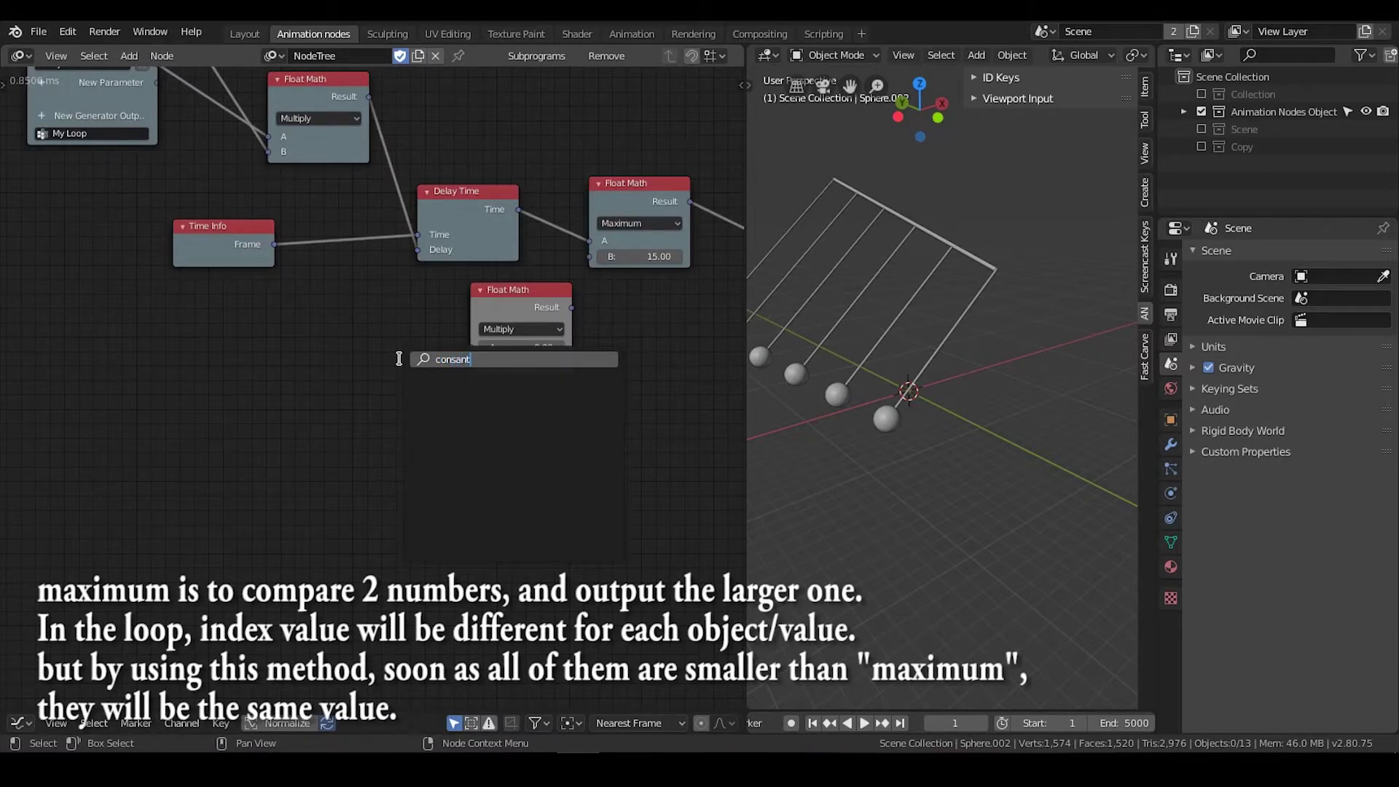
pyautogui.press('BackSpace')
pyautogui.press('BackSpace')
pyautogui.press('BackSpace')
pyautogui.press('Down')
pyautogui.press('Down')
pyautogui.press('Down')
pyautogui.press('Down')
pyautogui.press('Return')
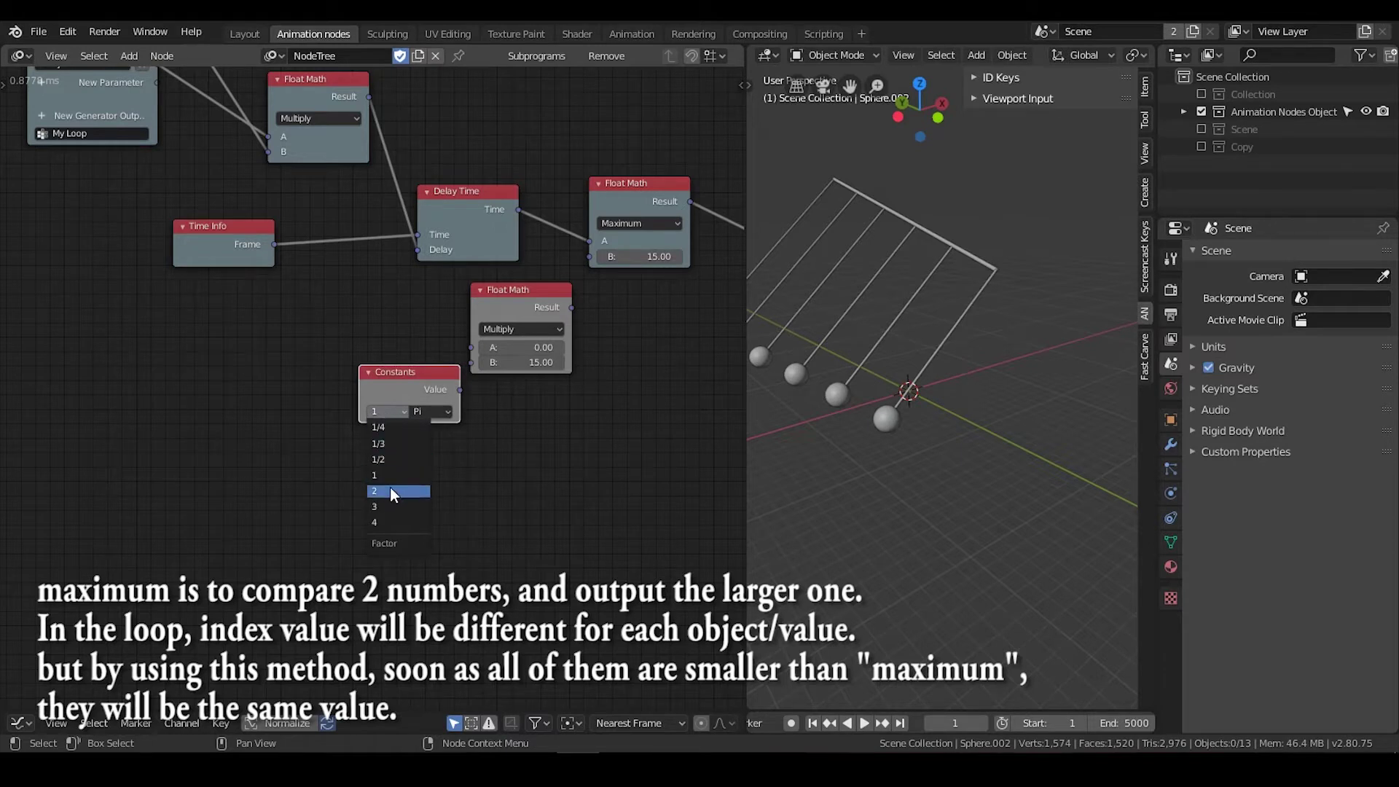
# Step: Set the Constants node to 2 Pi and link its value to input B of the Multiply node
pyautogui.click(391, 488)
pyautogui.moveTo(414, 381); pyautogui.dragTo(472, 363)
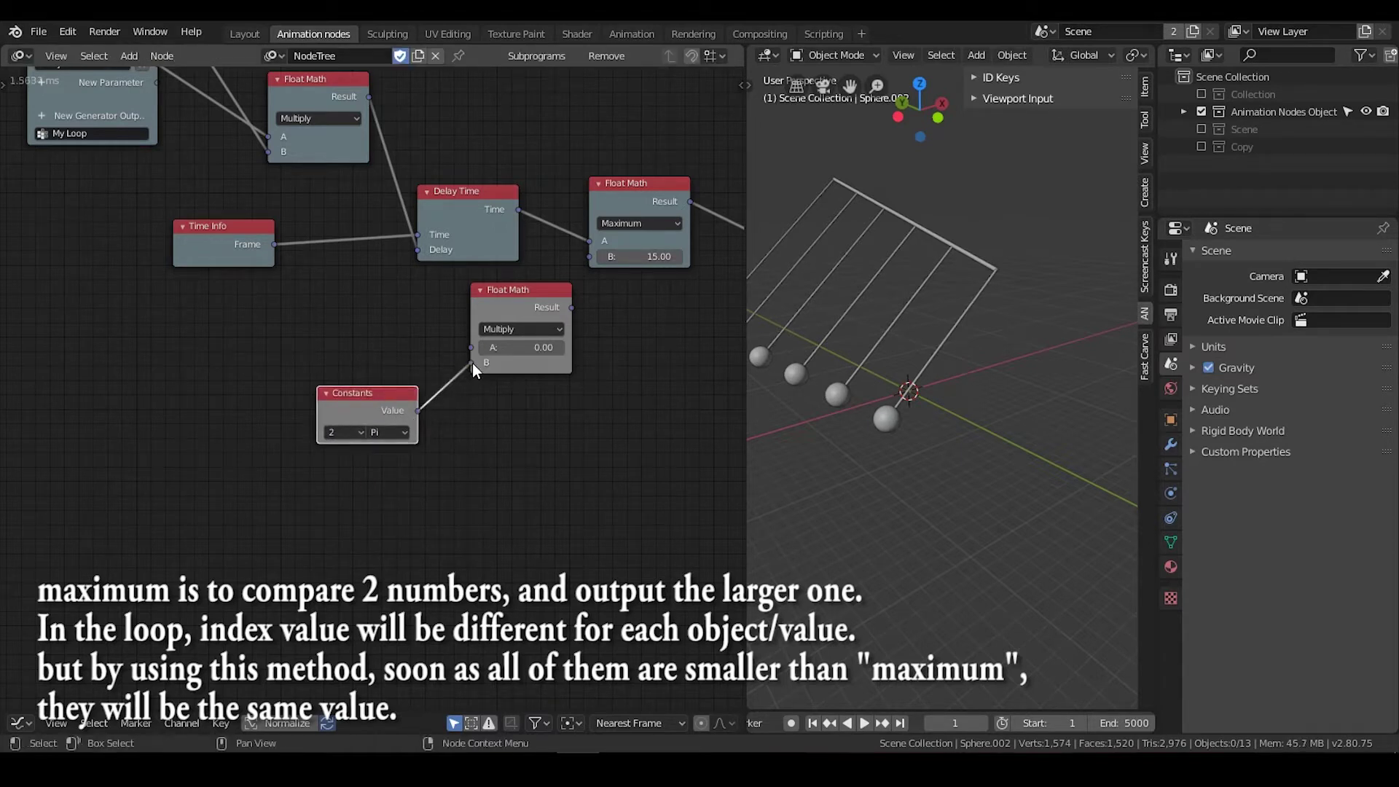
pyautogui.moveTo(369, 396); pyautogui.dragTo(351, 408)
# Step: Add an Integer Input node above the Constants node, beside the Multiply node
pyautogui.hotkey('ctrl', 'a')
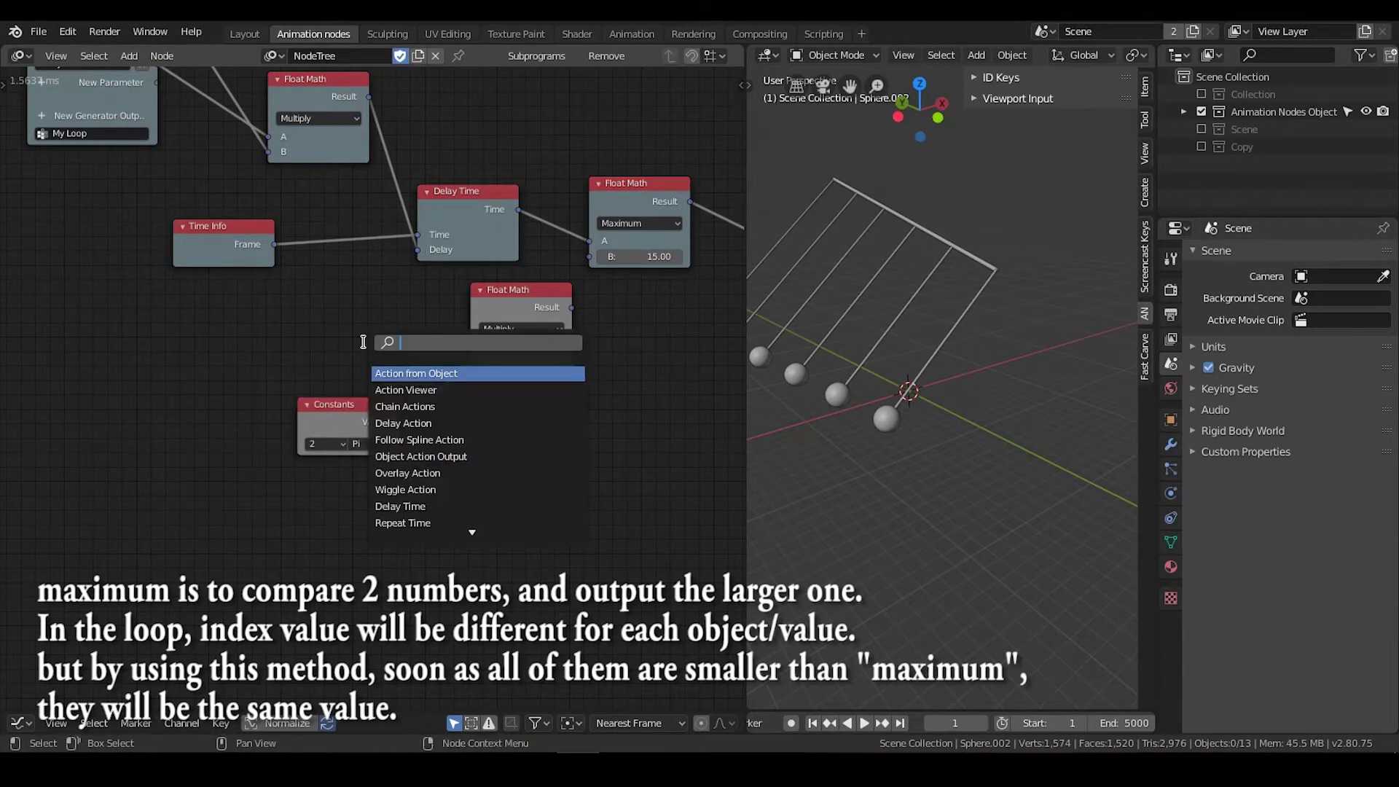
pyautogui.write('integer')
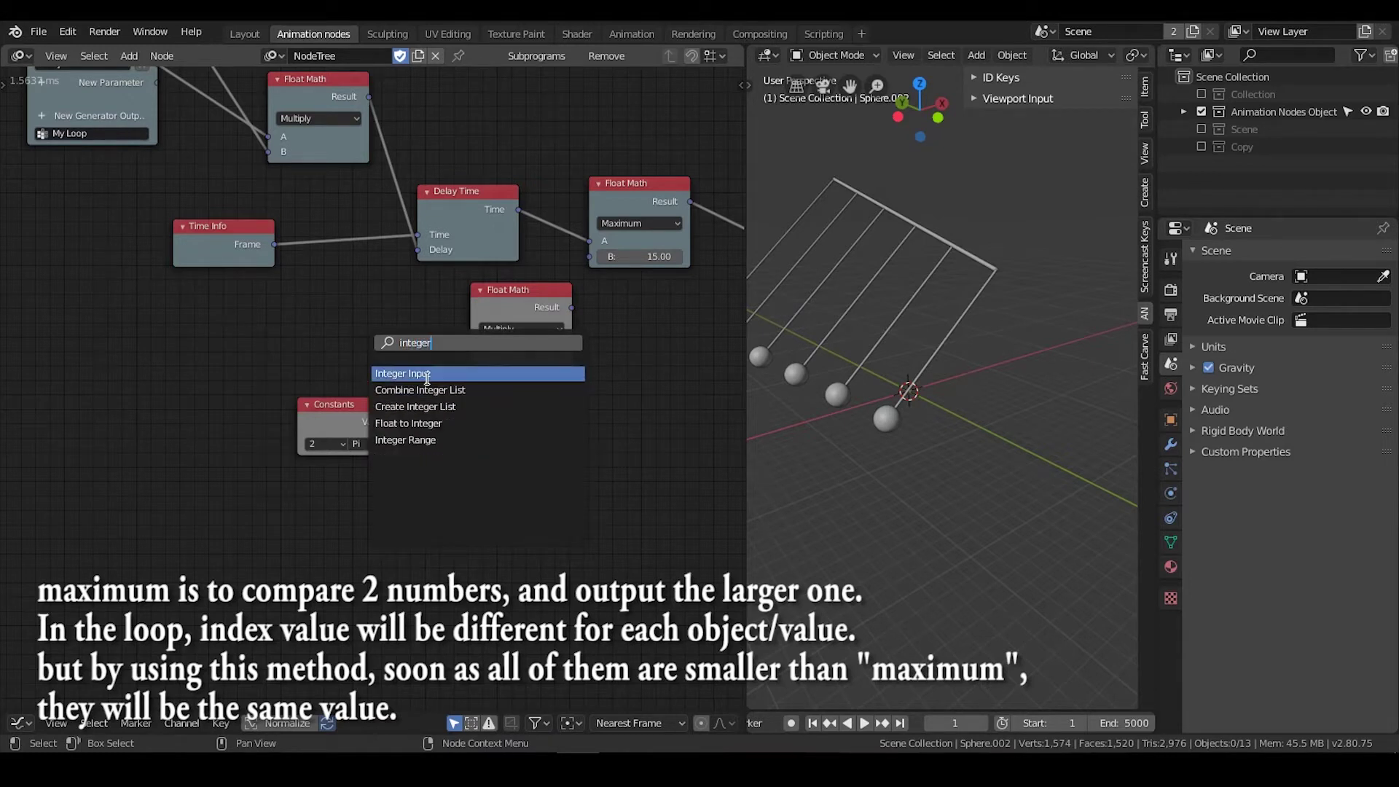
pyautogui.press('Return')
pyautogui.click(313, 310)
# Step: Attach a Viewer to the Delay Time node's output and place it below the Maximum node
pyautogui.moveTo(576, 297); pyautogui.dragTo(475, 294, button='middle')
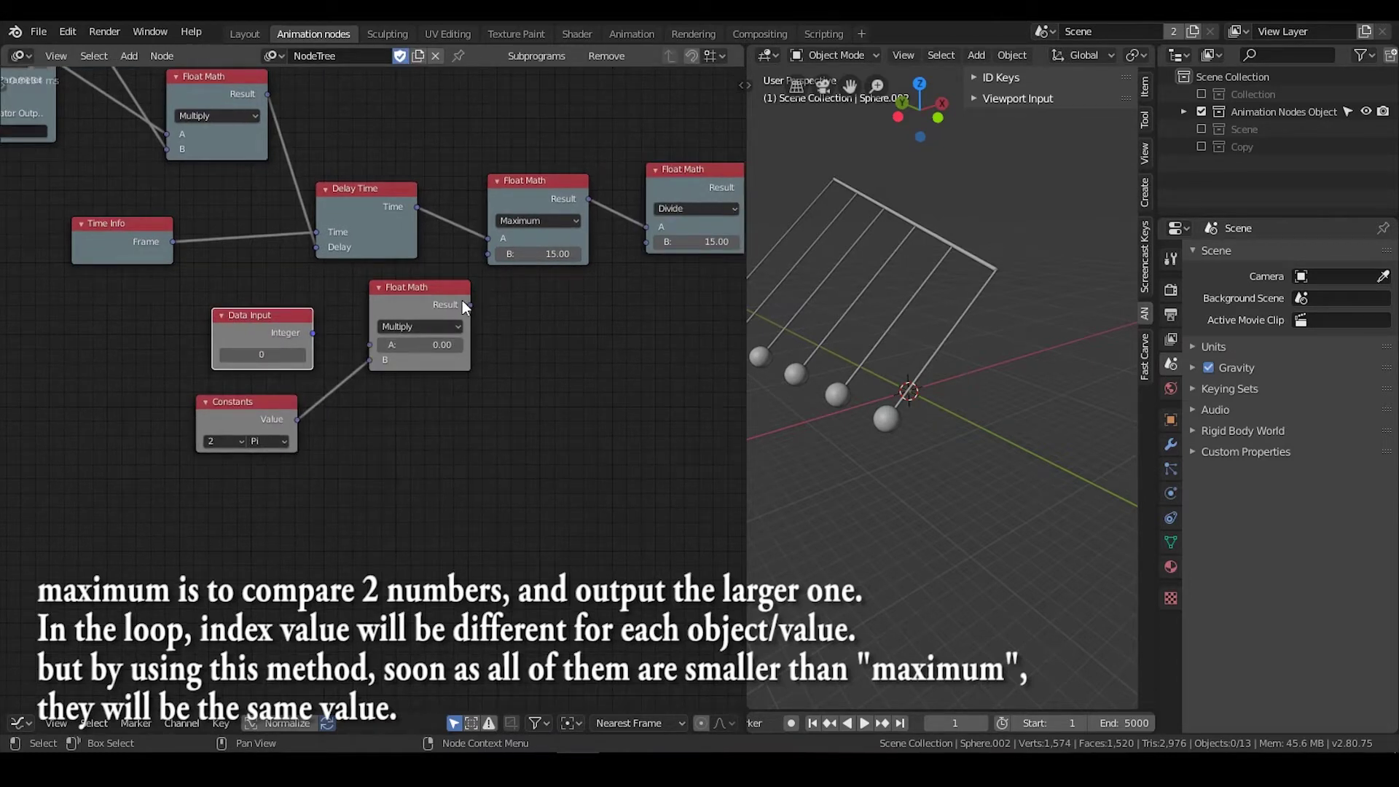
pyautogui.click(379, 195)
pyautogui.press('w')
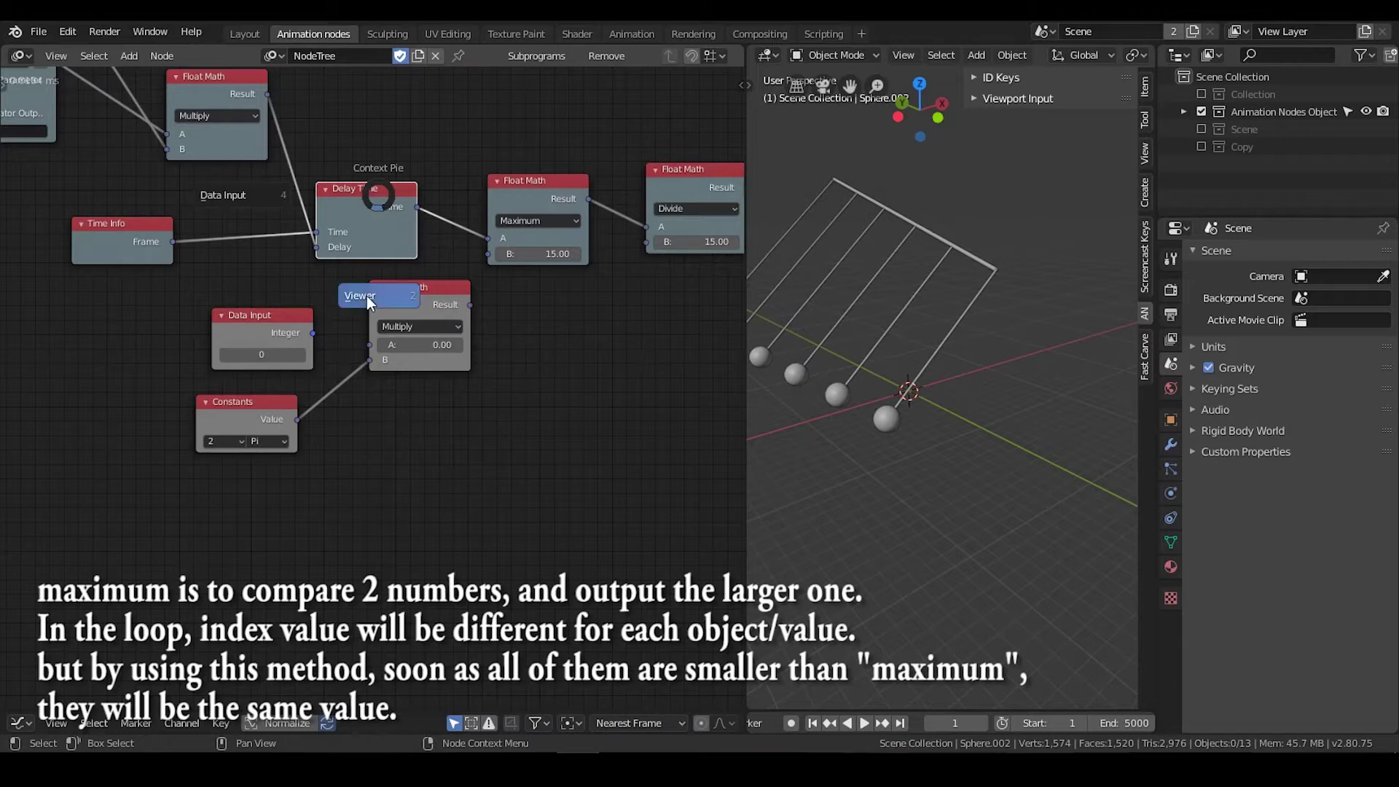
pyautogui.click(366, 296)
pyautogui.click(563, 308)
pyautogui.moveTo(519, 337); pyautogui.dragTo(488, 354, button='middle')
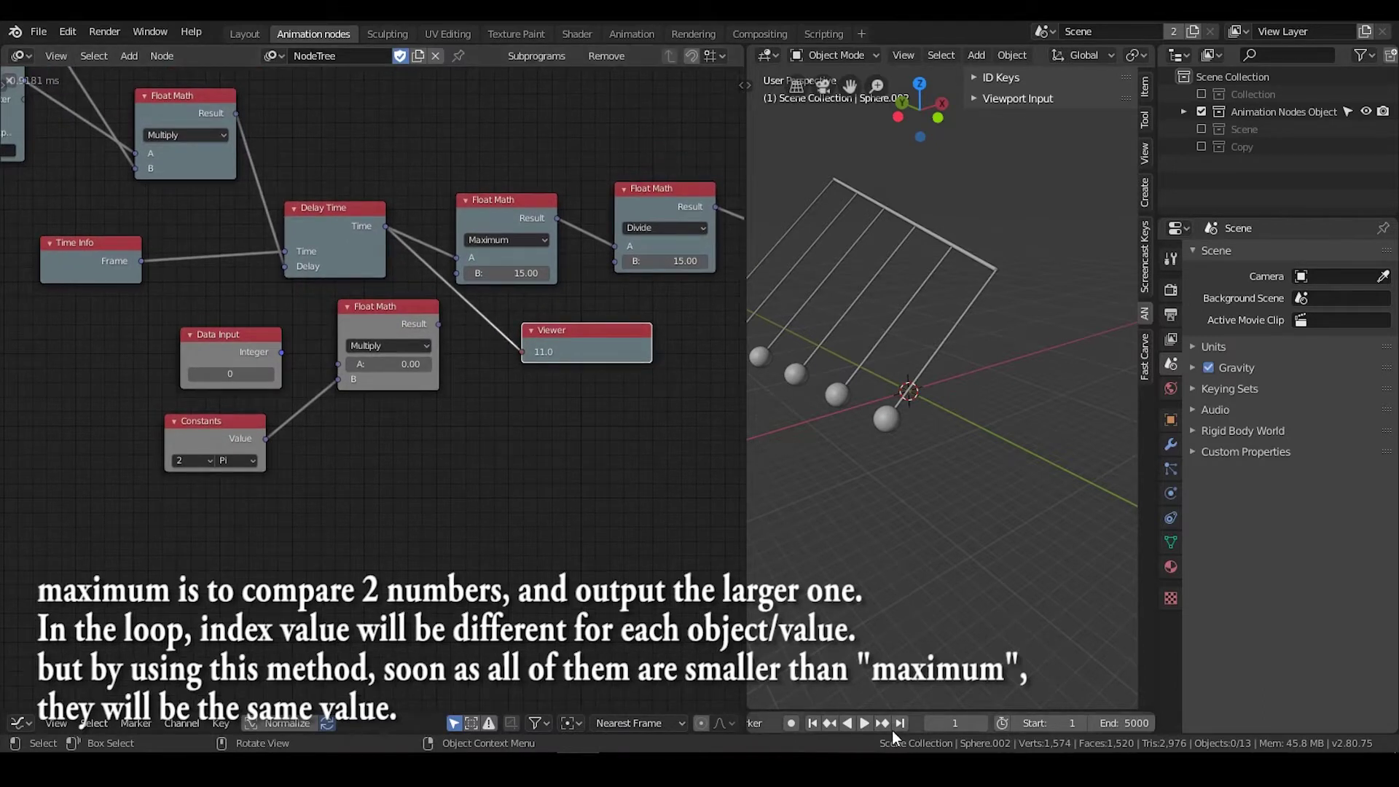
# Step: Set the integer input to 3 and link it through input A of Multiply to input B of Maximum
pyautogui.moveTo(835, 510); pyautogui.dragTo(834, 519, button='middle')
pyautogui.keyDown('shift'); pyautogui.moveTo(843, 426); pyautogui.dragTo(925, 440, button='middle'); pyautogui.keyUp('shift')
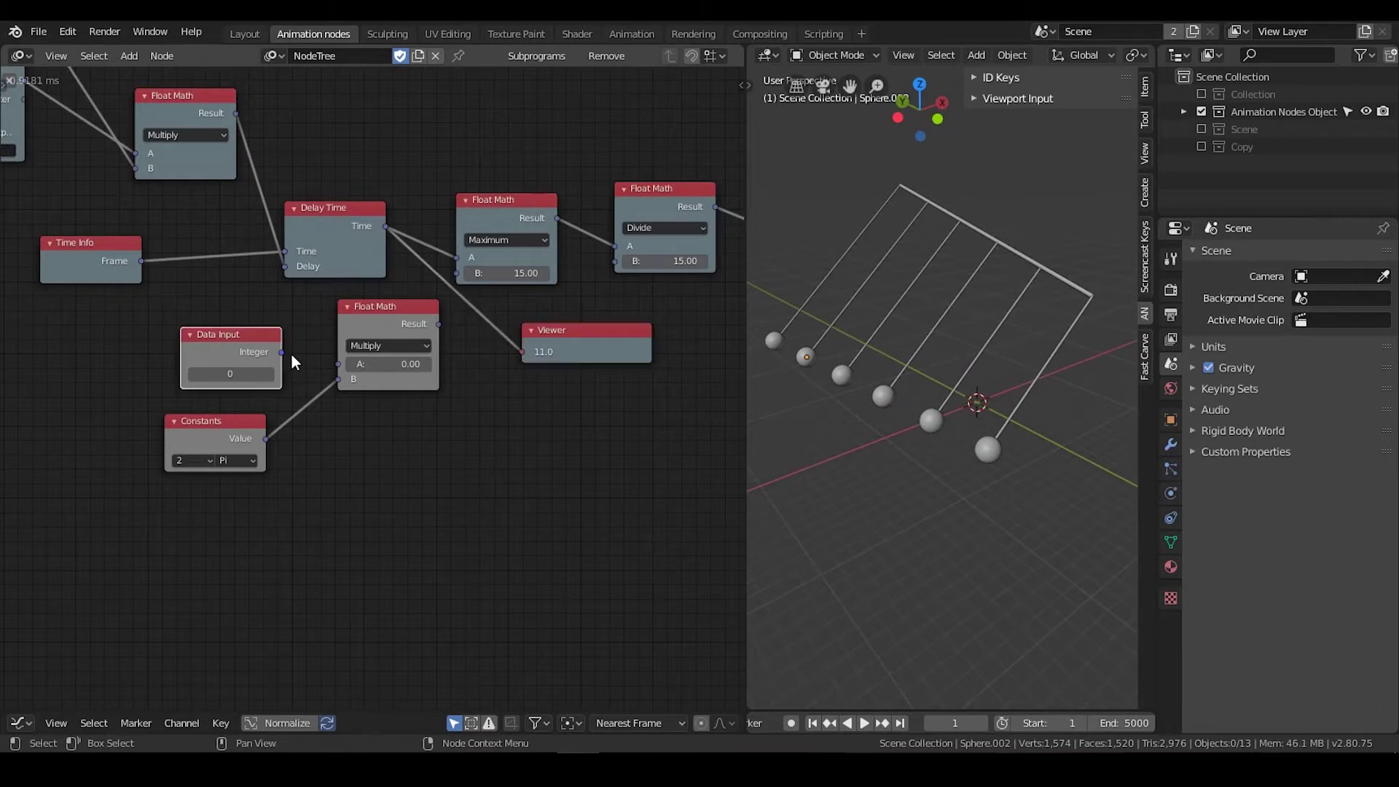
pyautogui.moveTo(282, 353); pyautogui.dragTo(339, 363)
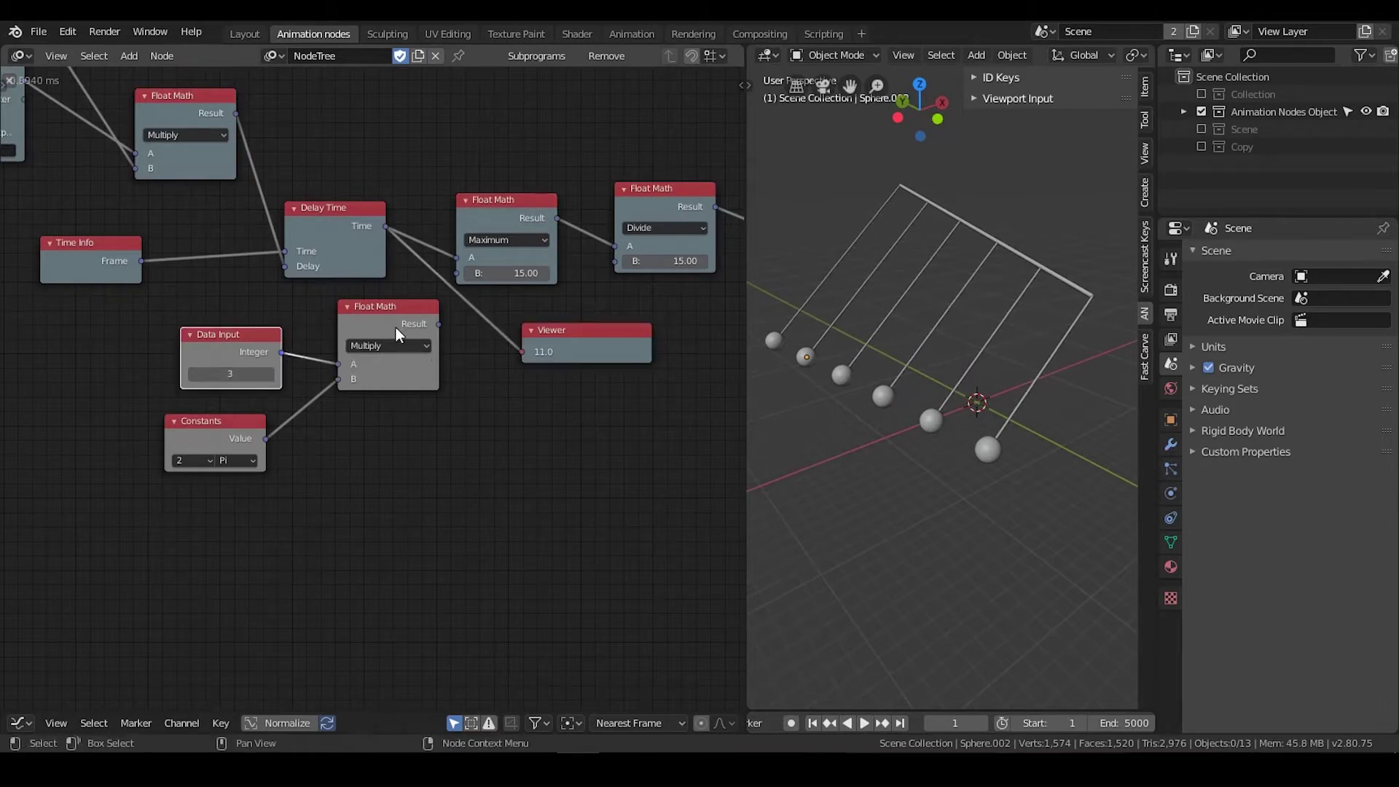
pyautogui.moveTo(435, 324); pyautogui.dragTo(457, 274)
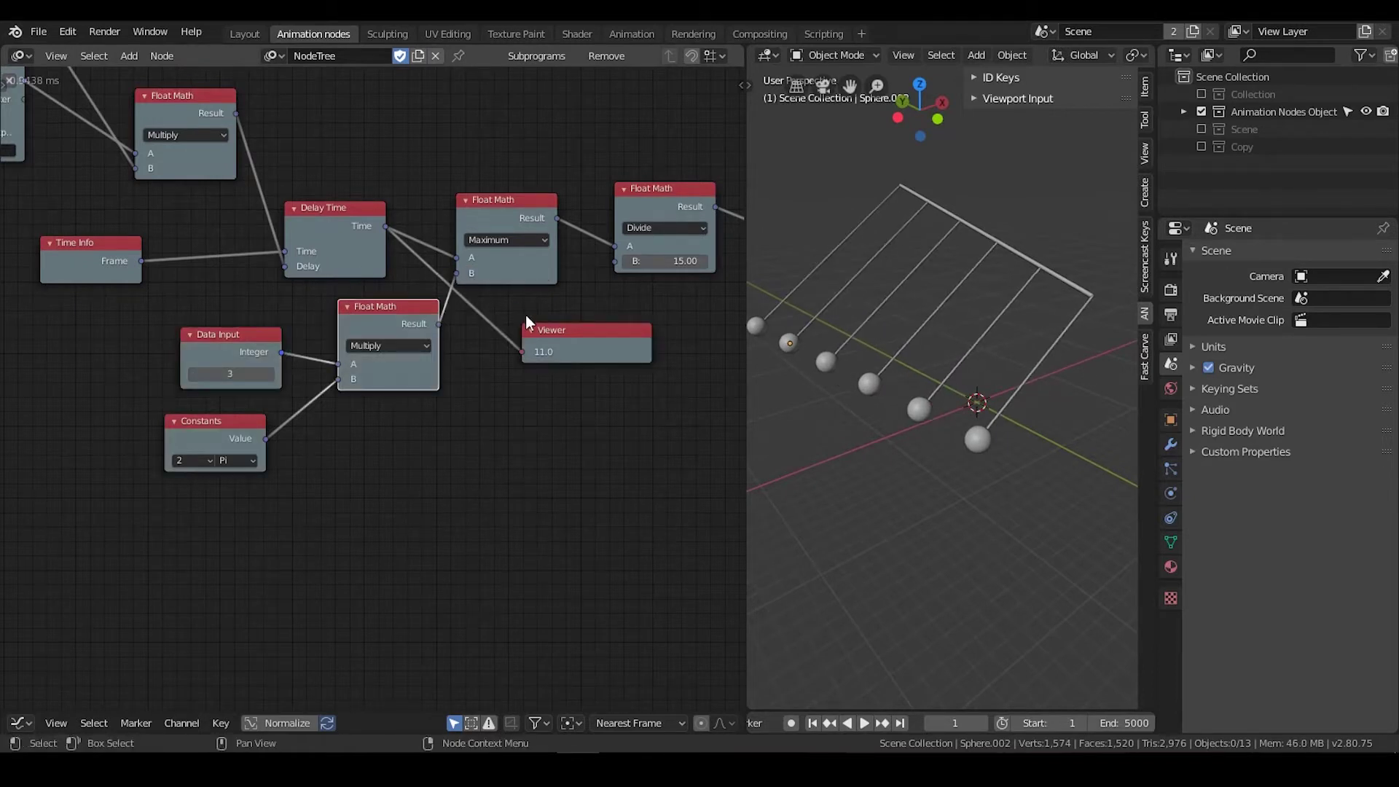
# Step: Raise the integer input that feeds the Multiply node to 15
pyautogui.moveTo(344, 359); pyautogui.dragTo(309, 370, button='middle')
pyautogui.click(235, 391)
pyautogui.click(234, 391)
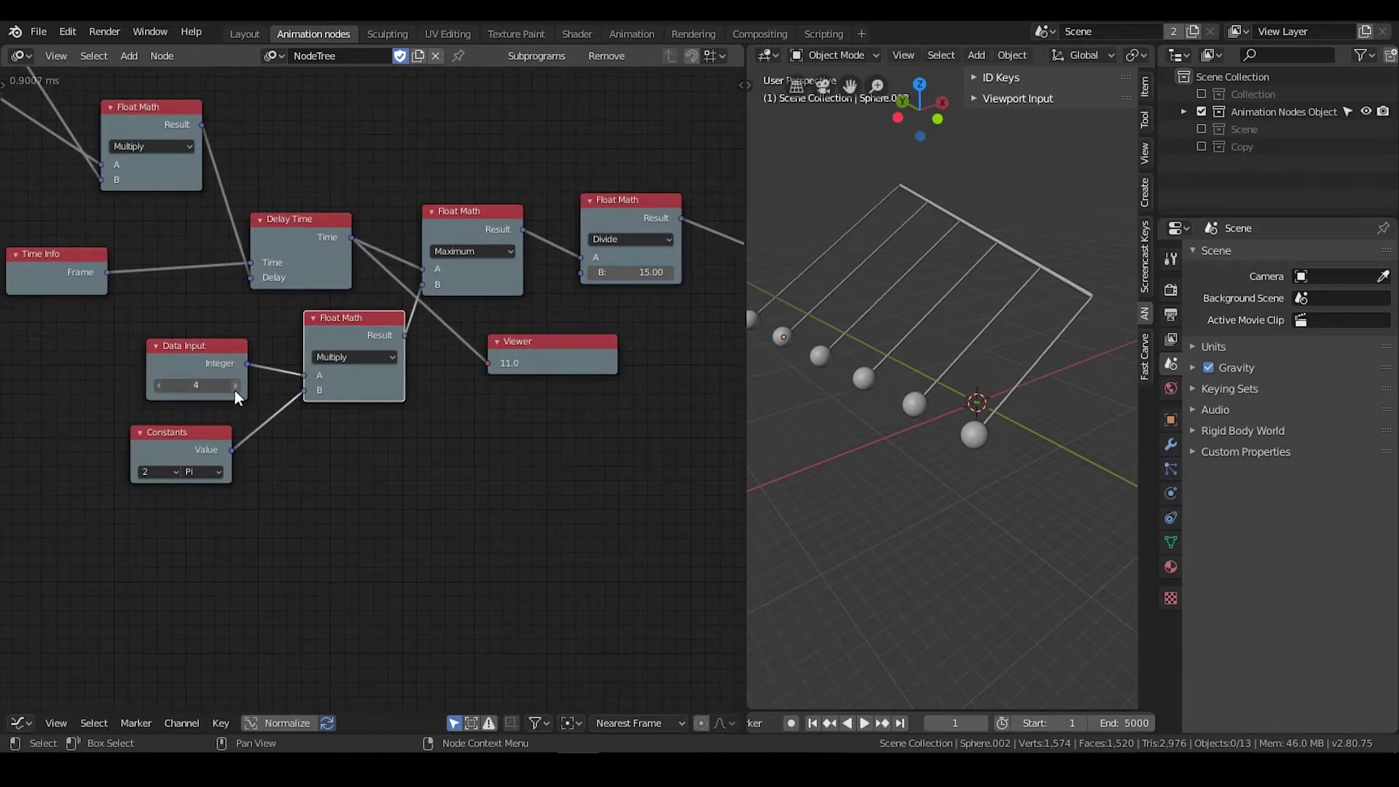
pyautogui.click(234, 391)
pyautogui.click(235, 390)
pyautogui.click(234, 391)
pyautogui.click(235, 390)
pyautogui.click(234, 390)
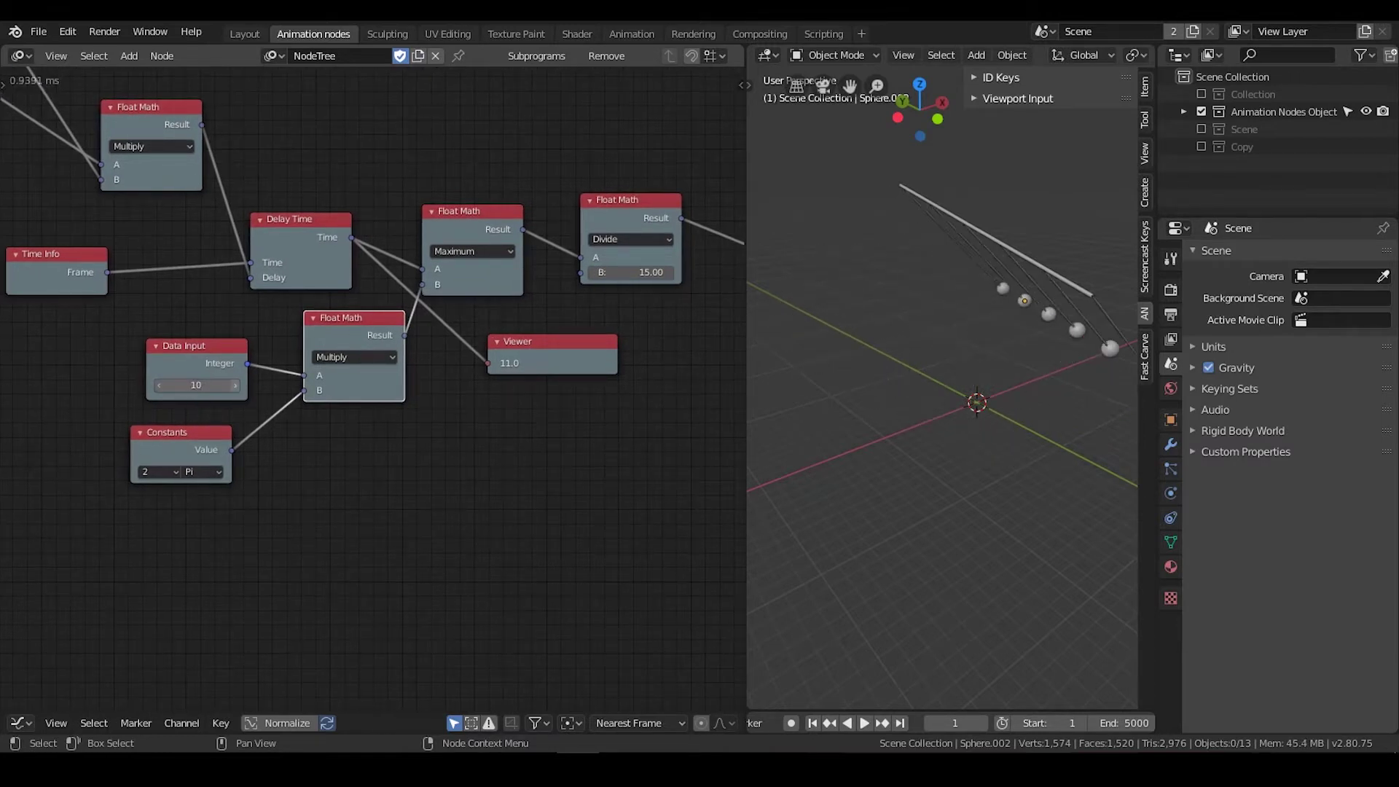
pyautogui.click(235, 391)
pyautogui.click(235, 391)
pyautogui.click(235, 391)
pyautogui.click(234, 391)
pyautogui.click(235, 390)
pyautogui.moveTo(418, 322); pyautogui.dragTo(338, 327, button='middle')
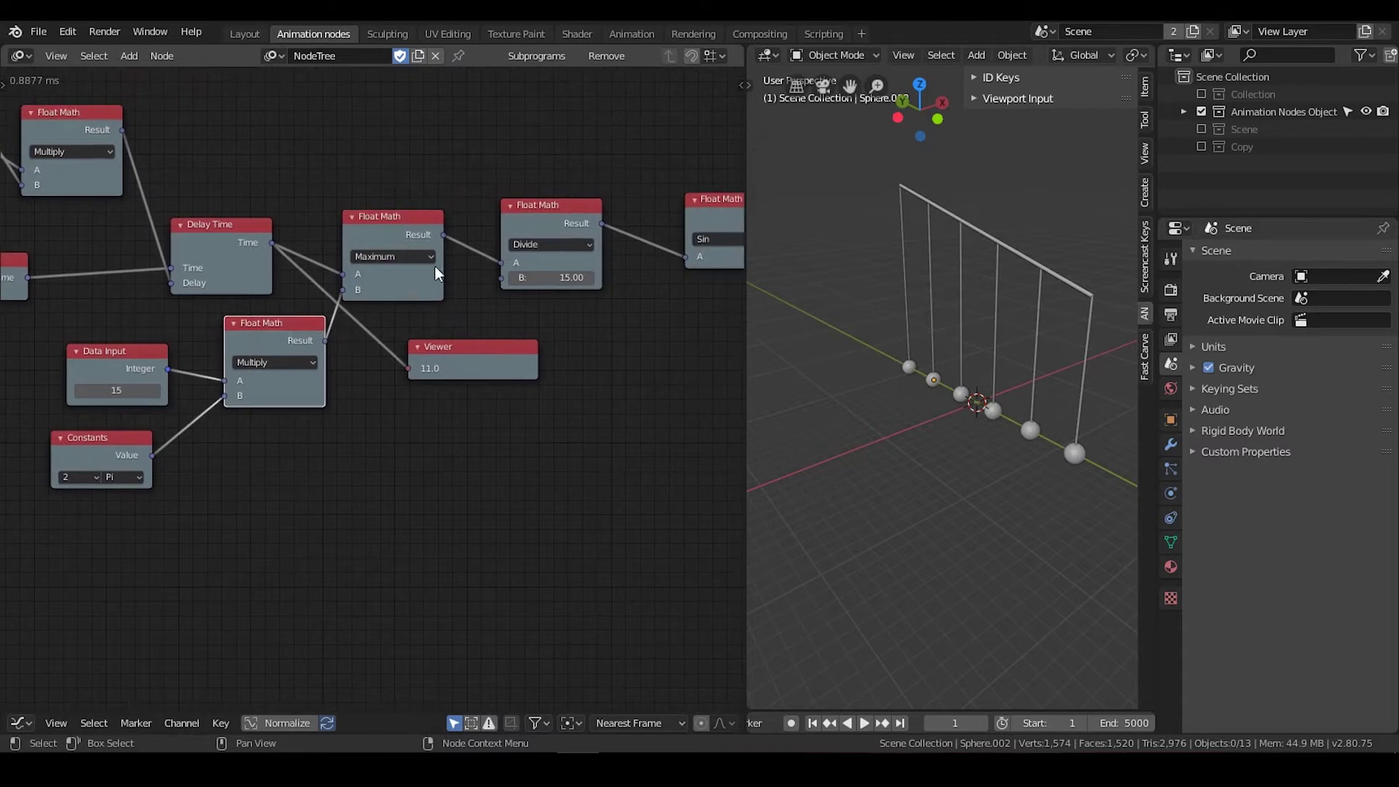
pyautogui.click(400, 232)
pyautogui.press('w')
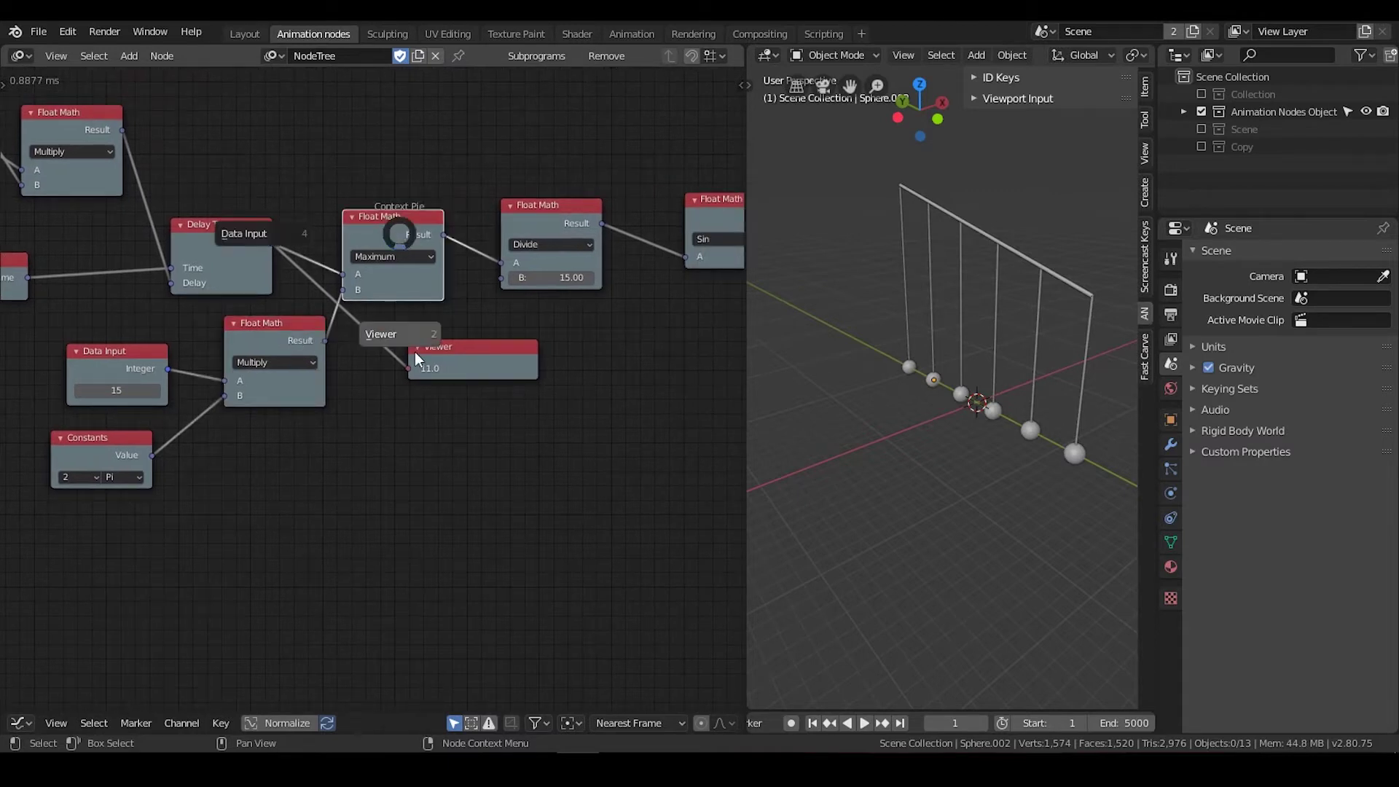
pyautogui.press('Escape')
# Step: Duplicate the Viewer below the first one and link the copy to the result of the 2 Pi Multiply node
pyautogui.click(456, 365)
pyautogui.hotkey('shift', 'd')
pyautogui.click(449, 422)
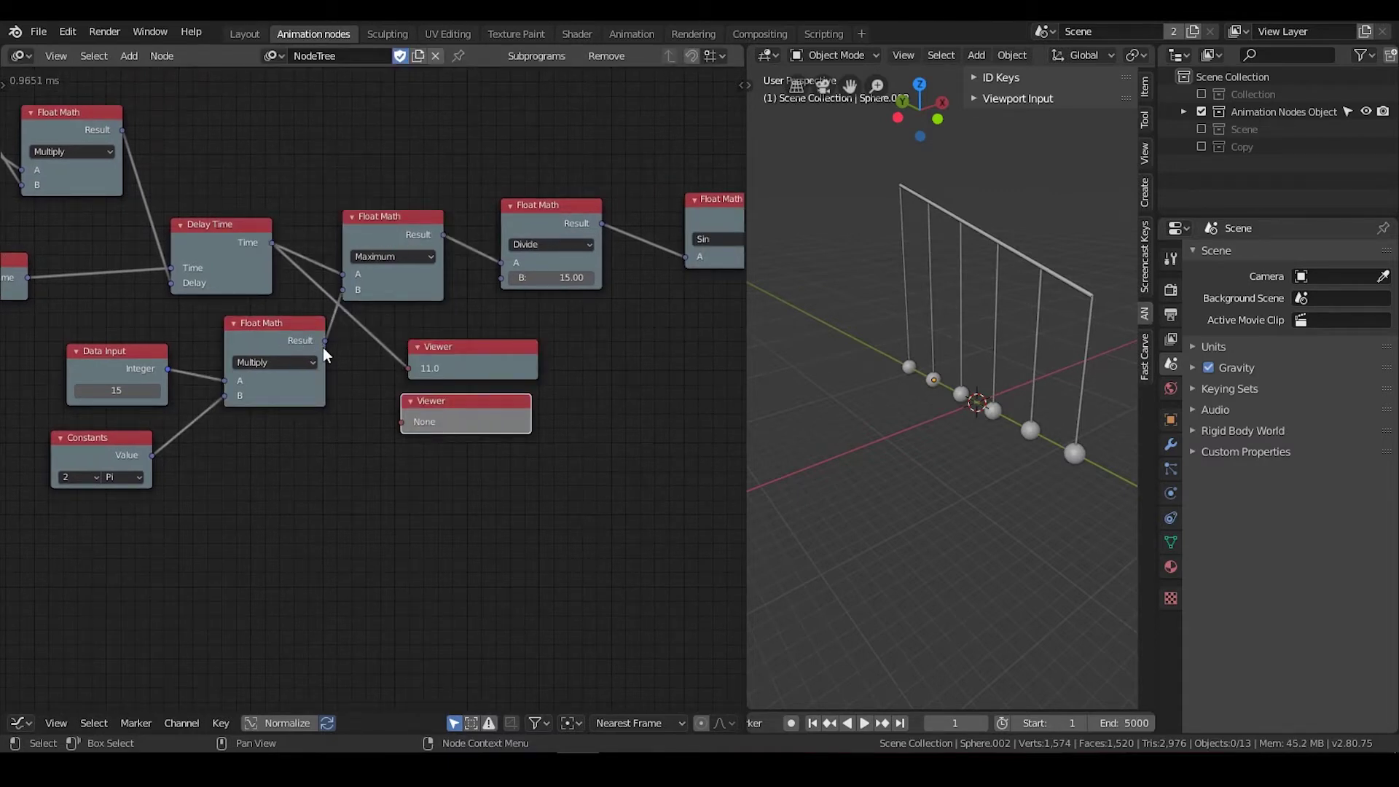
pyautogui.moveTo(325, 340); pyautogui.dragTo(402, 422)
pyautogui.moveTo(438, 433); pyautogui.dragTo(497, 401, button='middle')
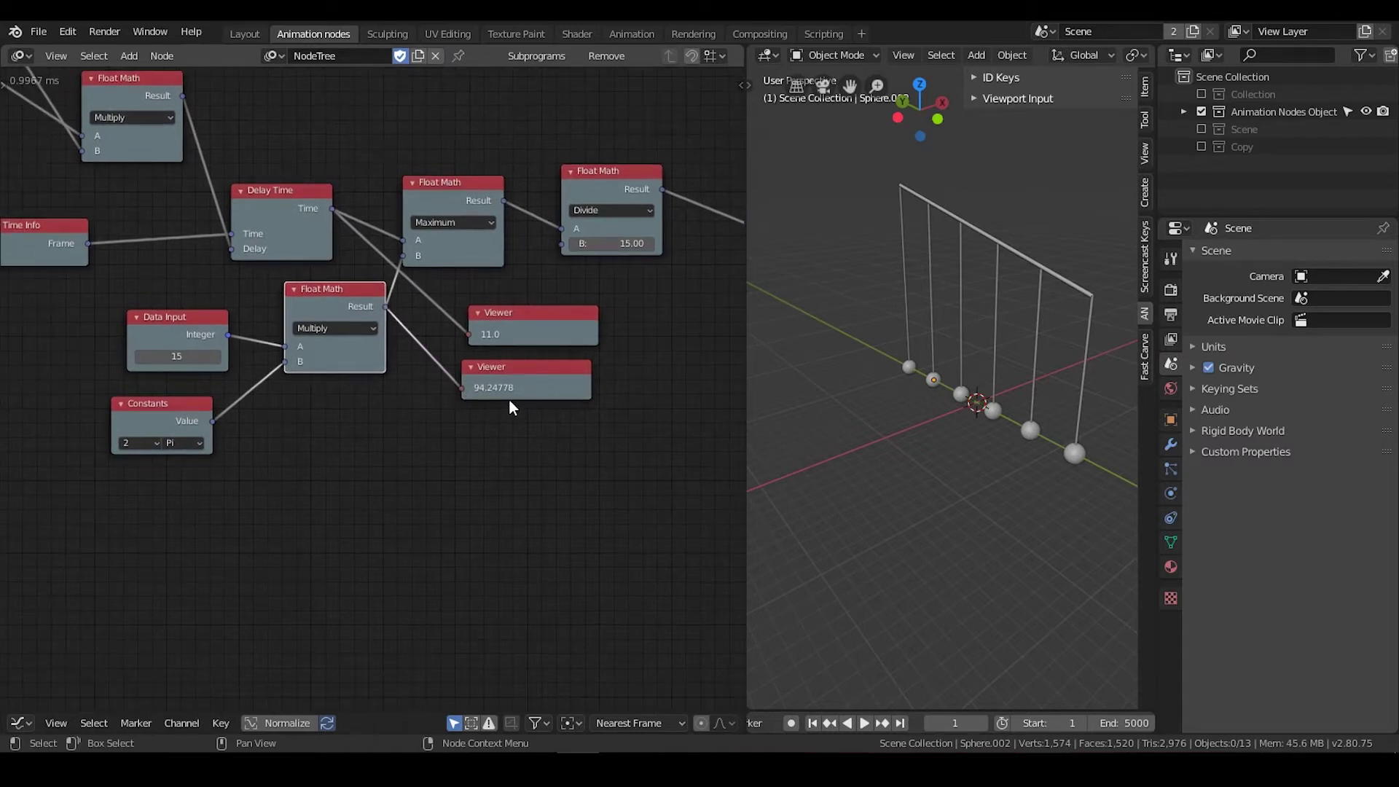
pyautogui.moveTo(508, 333); pyautogui.dragTo(516, 334)
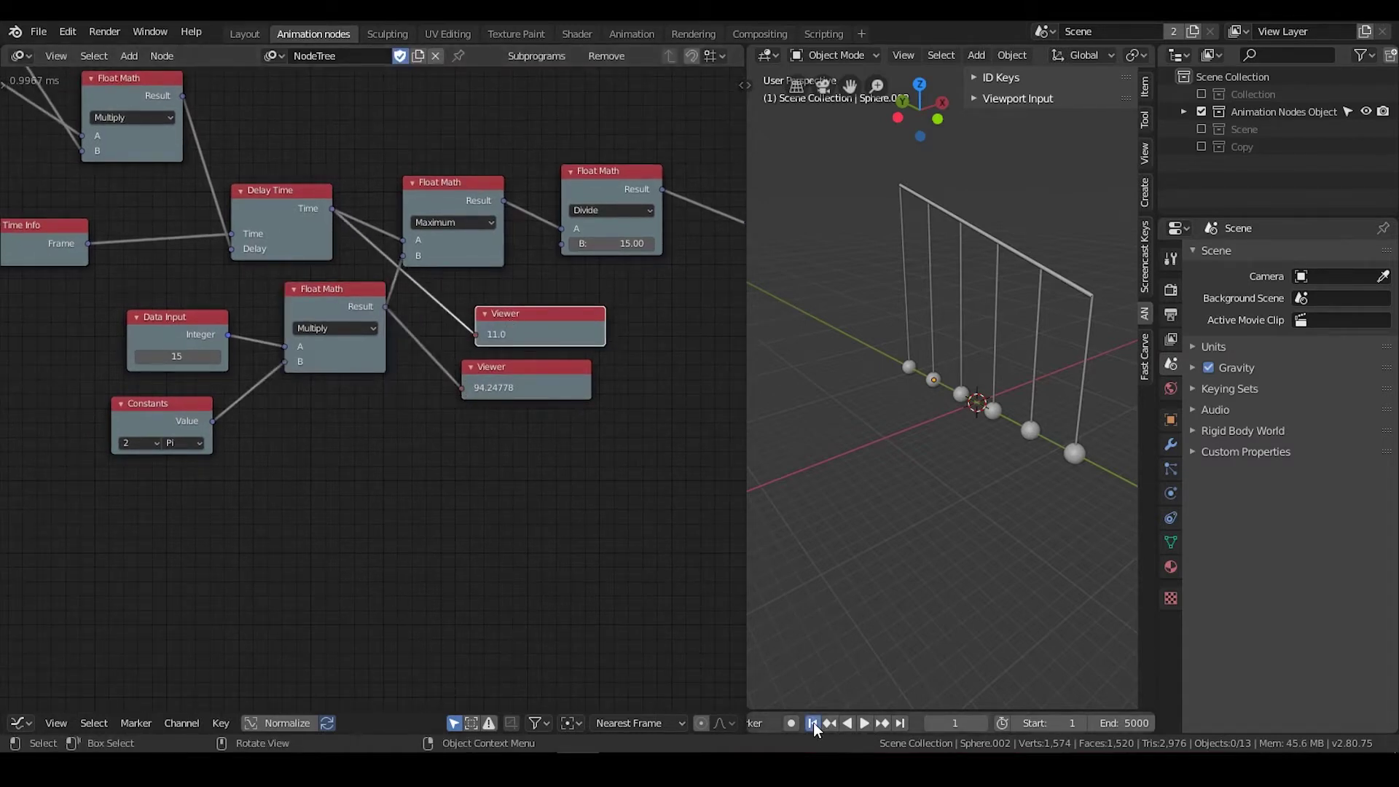
# Step: Play the animation from frame 1 and compare the delayed time with the Multiply result in the two Viewers
pyautogui.click(865, 723)
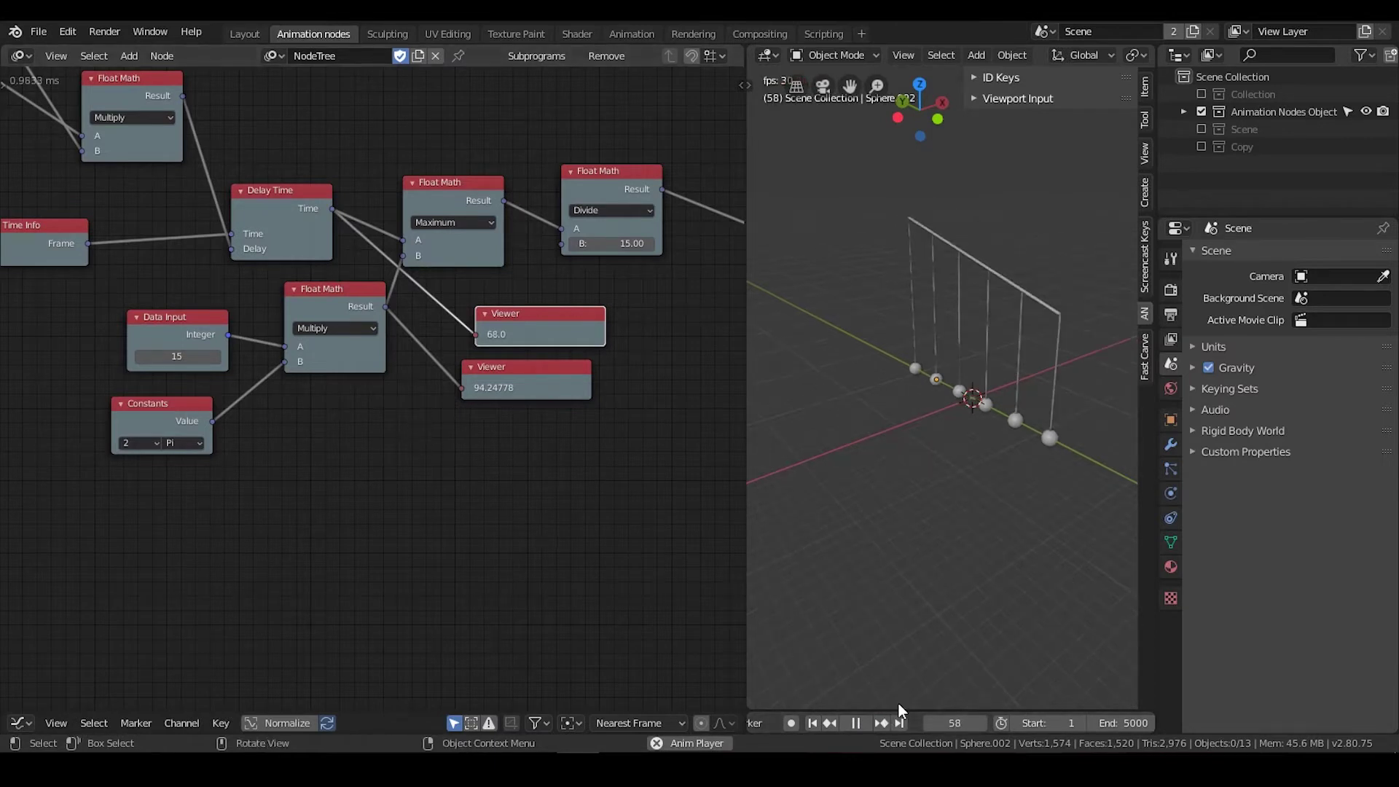
pyautogui.click(857, 723)
pyautogui.click(812, 723)
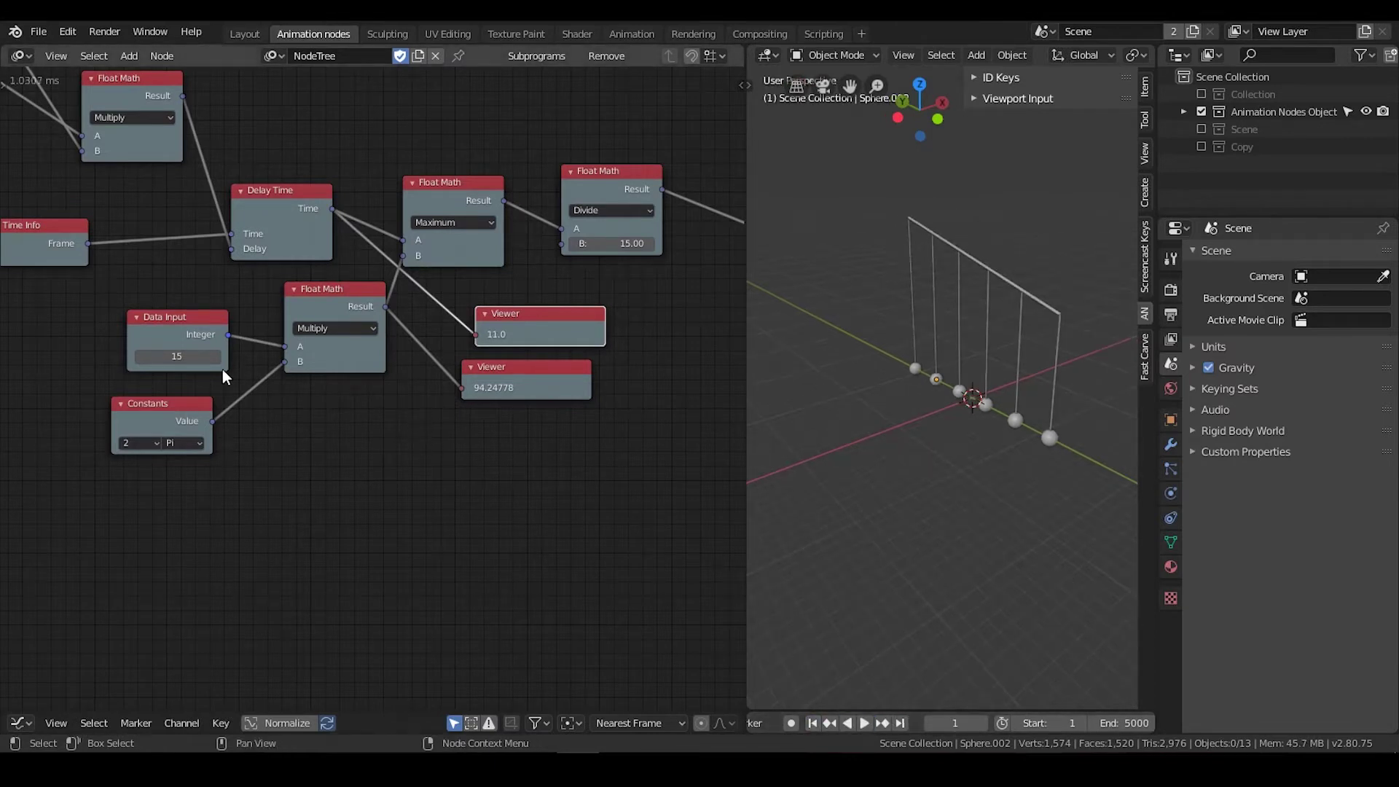
pyautogui.click(867, 722)
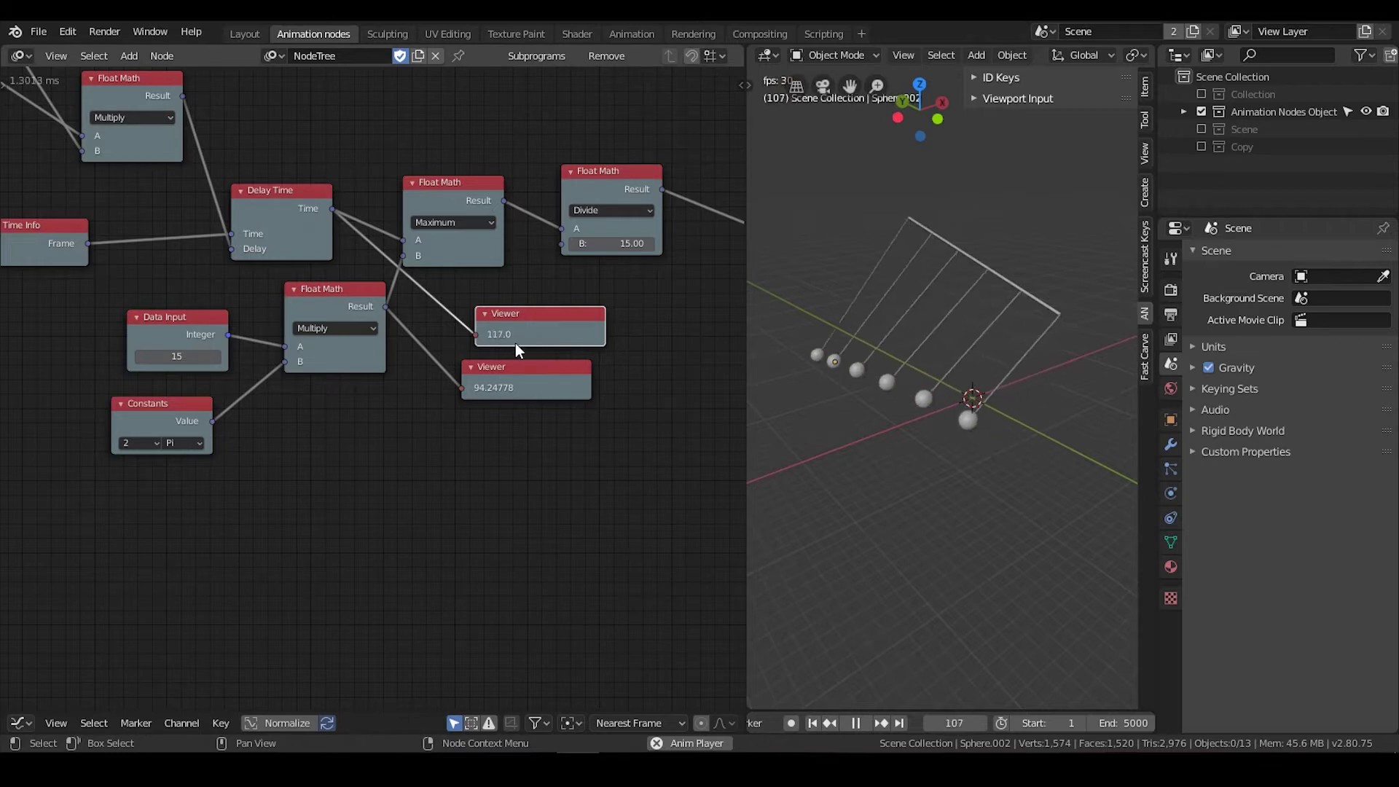
pyautogui.moveTo(510, 334); pyautogui.dragTo(512, 326)
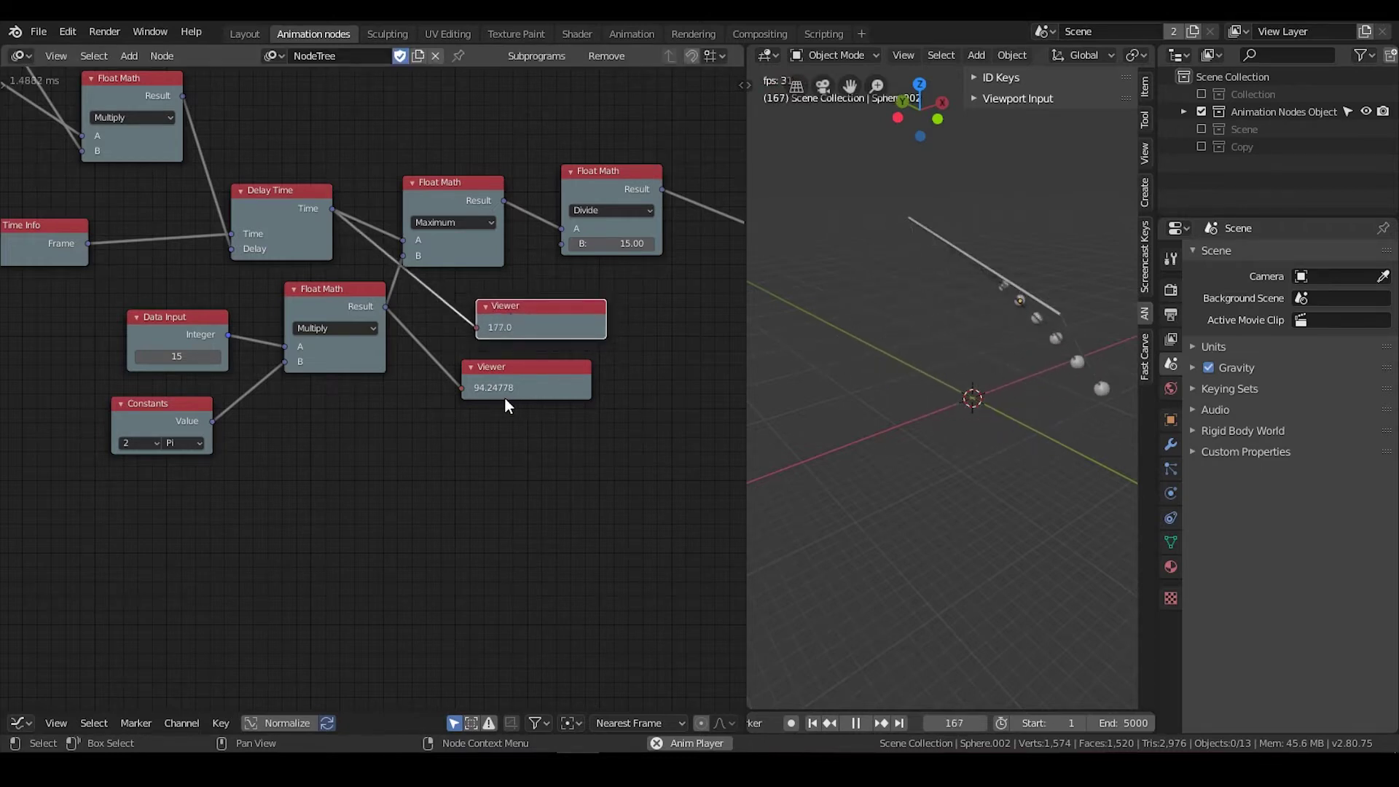
pyautogui.moveTo(931, 431)
pyautogui.mouseDown(button='middle')
pyautogui.moveTo(999, 446)
pyautogui.moveTo(1080, 414)
pyautogui.moveTo(920, 422)
pyautogui.moveTo(946, 432)
pyautogui.mouseUp(button='middle')
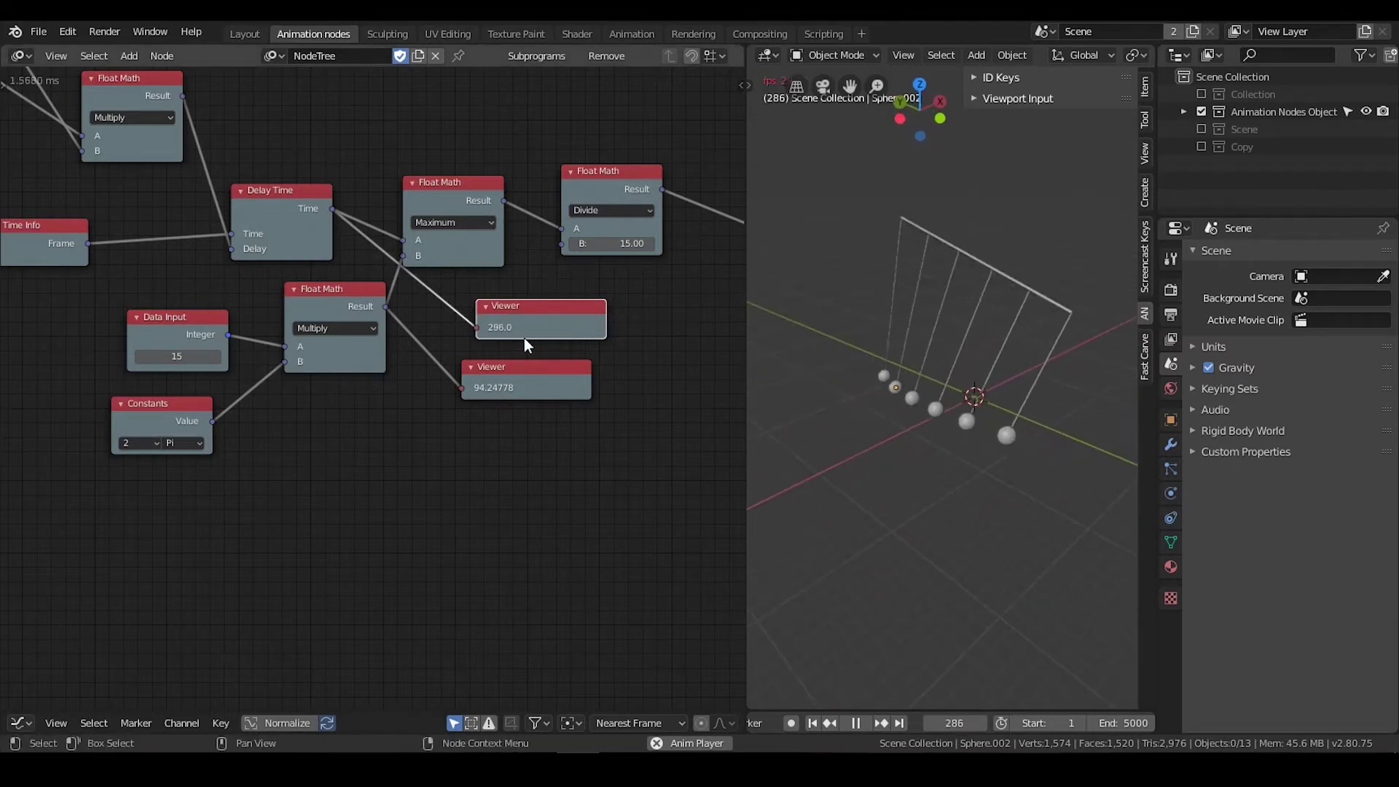
# Step: Shift the integer input and Multiply nodes away from the Maximum node, and stop playback and return to frame 1
pyautogui.moveTo(201, 328); pyautogui.dragTo(167, 327)
pyautogui.moveTo(337, 306); pyautogui.dragTo(319, 326)
pyautogui.moveTo(488, 287); pyautogui.dragTo(405, 537, button='middle')
pyautogui.scroll(-6, 406, 537)
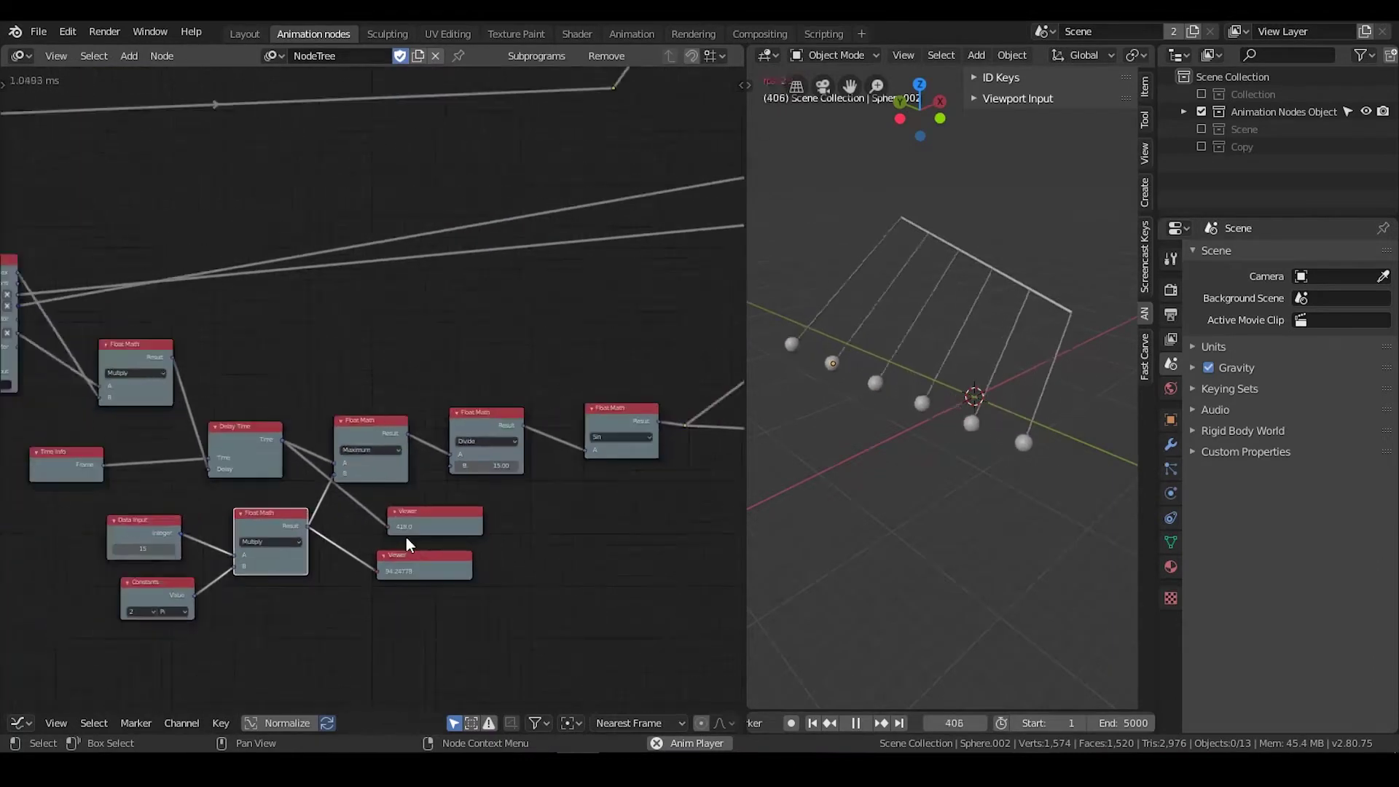
pyautogui.moveTo(540, 191); pyautogui.dragTo(395, 443, button='middle')
pyautogui.moveTo(396, 271); pyautogui.dragTo(199, 468, button='middle')
pyautogui.scroll(6, 408, 400)
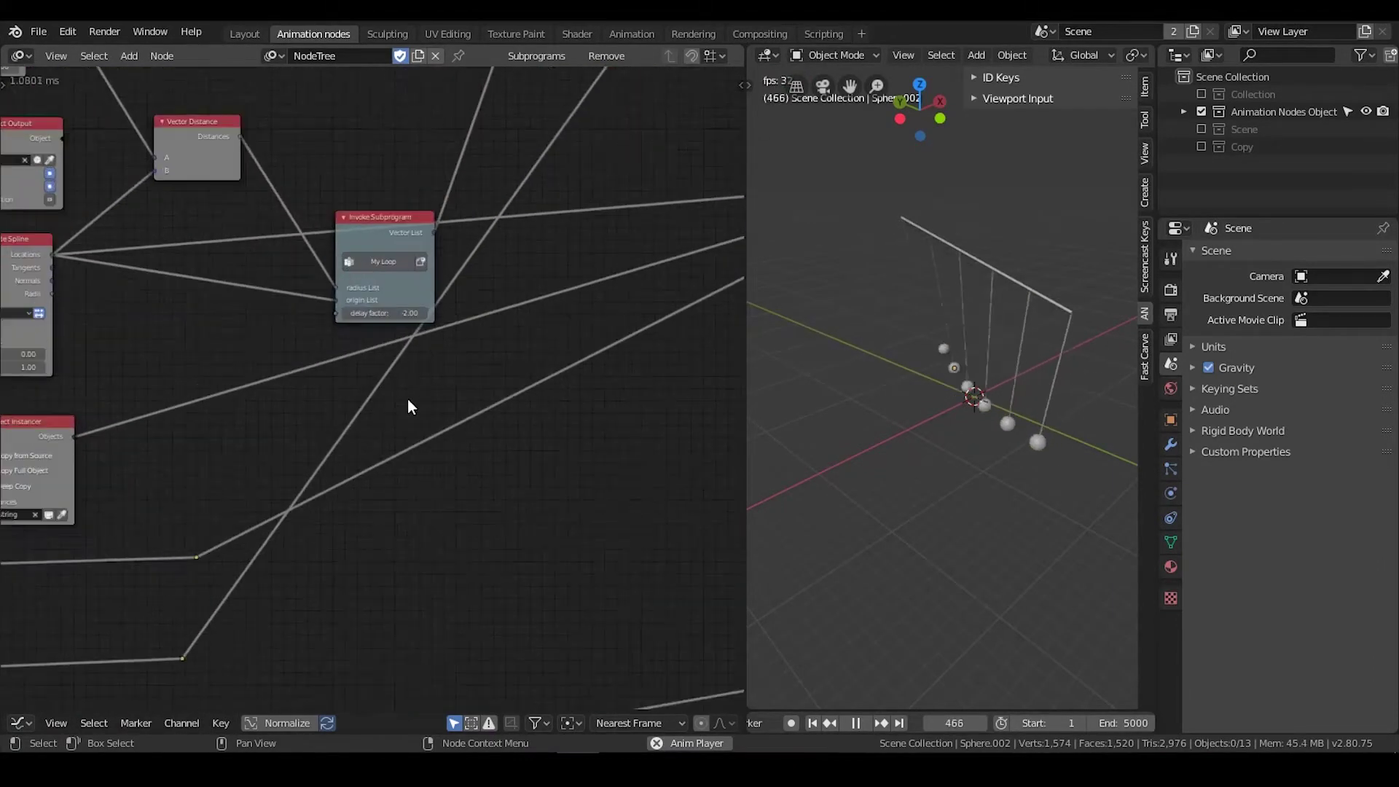
pyautogui.click(855, 723)
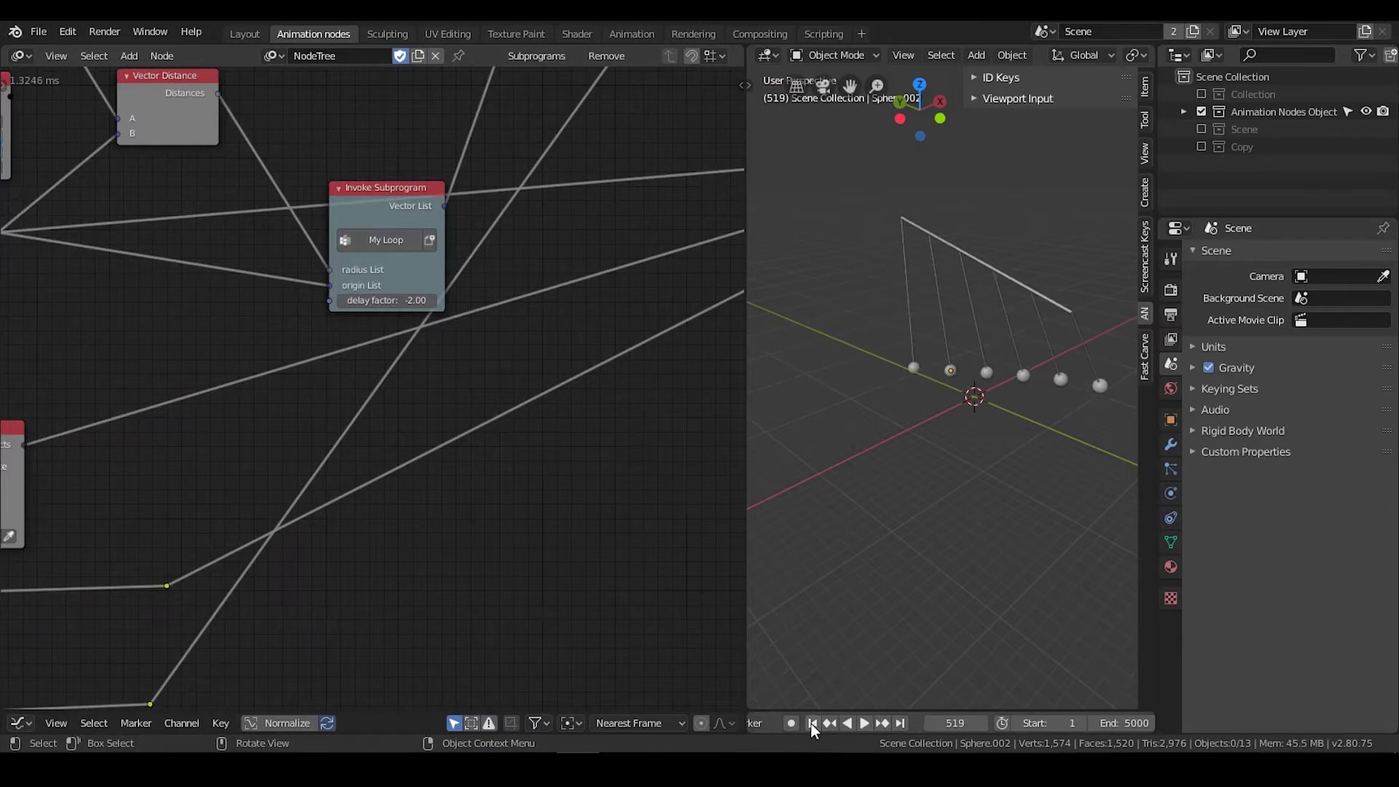
pyautogui.click(811, 723)
# Step: Examine the node network from the Invoke Subprogram node to the loop's Divide, Sin and Cos nodes
pyautogui.moveTo(946, 507); pyautogui.dragTo(984, 500, button='middle')
pyautogui.moveTo(431, 461); pyautogui.dragTo(500, 374, button='middle')
pyautogui.scroll(-4, 500, 374)
pyautogui.moveTo(402, 443); pyautogui.dragTo(550, 234, button='middle')
pyautogui.moveTo(369, 424); pyautogui.dragTo(404, 403, button='middle')
pyautogui.scroll(3, 500, 314)
pyautogui.scroll(-7, 406, 400)
pyautogui.scroll(-1, 406, 398)
pyautogui.moveTo(424, 394); pyautogui.dragTo(429, 389)
pyautogui.moveTo(492, 384); pyautogui.dragTo(498, 375)
pyautogui.scroll(3, 583, 409)
pyautogui.moveTo(618, 409); pyautogui.dragTo(459, 390, button='middle')
pyautogui.scroll(5, 459, 391)
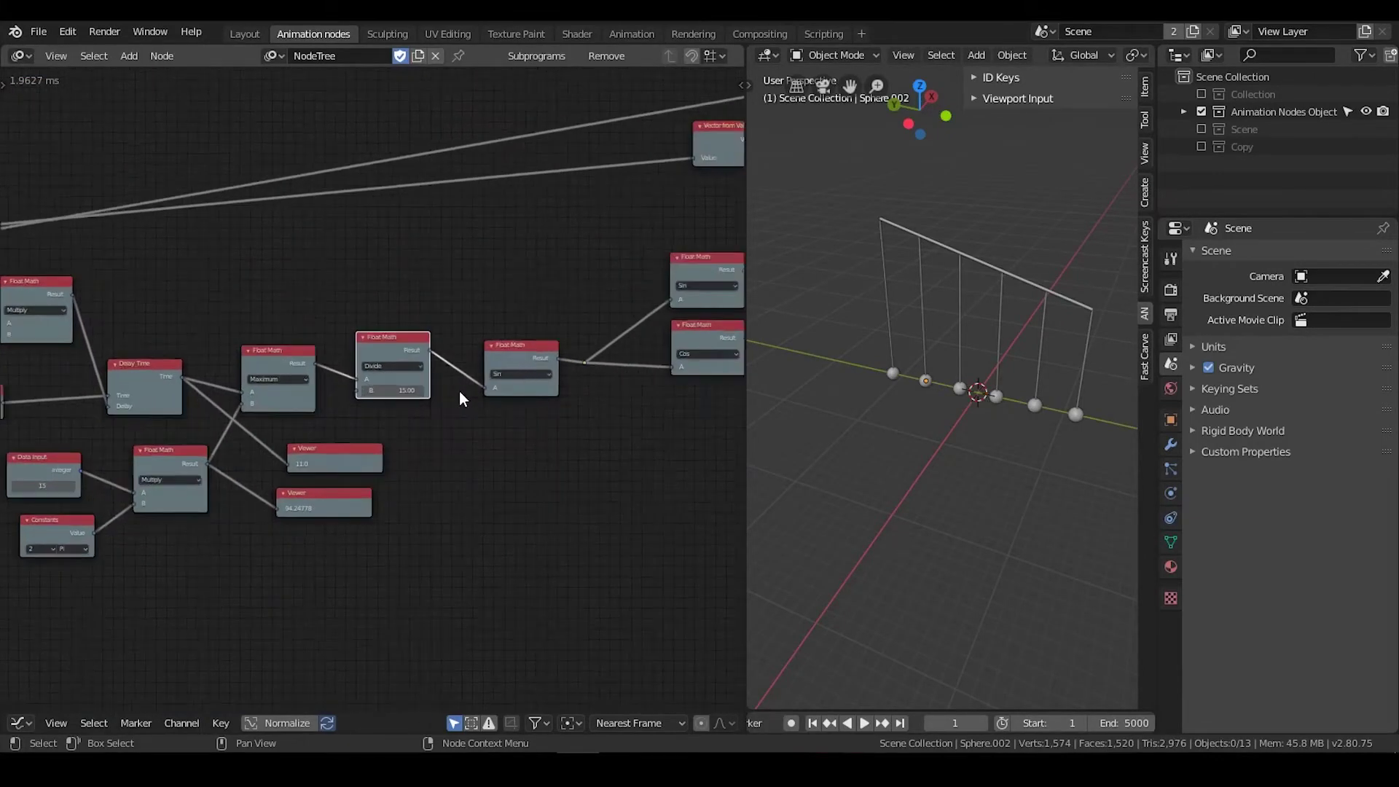
# Step: Reposition the first Sin node between the Divide node and the Sin and Cos pair
pyautogui.moveTo(553, 337)
pyautogui.mouseDown()
pyautogui.moveTo(556, 306)
pyautogui.moveTo(544, 324)
pyautogui.mouseUp()
pyautogui.moveTo(626, 387); pyautogui.dragTo(497, 350, button='middle')
pyautogui.scroll(2, 435, 394)
pyautogui.moveTo(348, 377); pyautogui.dragTo(459, 361, button='middle')
pyautogui.scroll(-3, 459, 361)
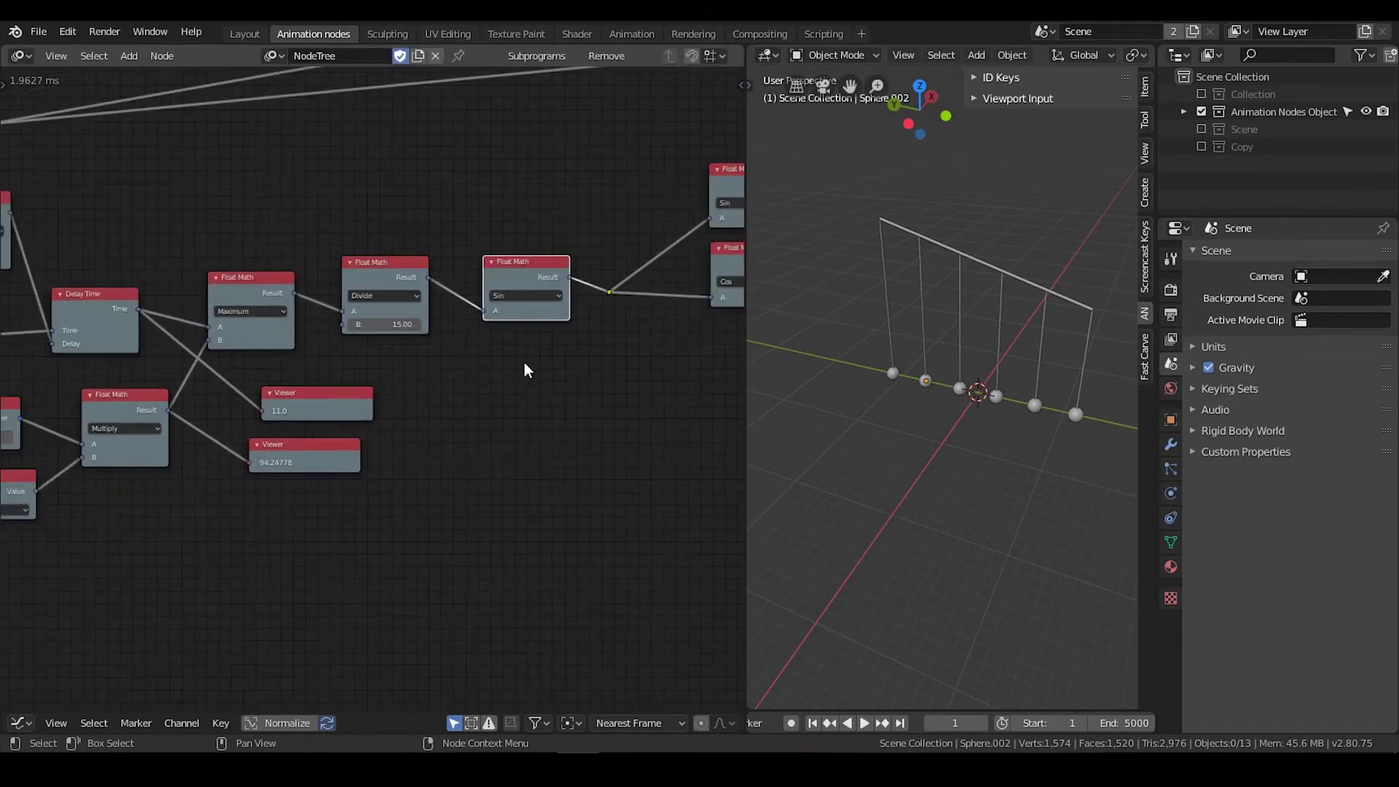
pyautogui.moveTo(565, 322); pyautogui.dragTo(475, 340, button='middle')
pyautogui.moveTo(1021, 362); pyautogui.dragTo(955, 368, button='middle')
pyautogui.moveTo(641, 378); pyautogui.dragTo(416, 408, button='middle')
pyautogui.scroll(-1, 415, 408)
pyautogui.moveTo(296, 343); pyautogui.dragTo(315, 316)
pyautogui.moveTo(300, 386); pyautogui.dragTo(349, 279, button='middle')
pyautogui.moveTo(350, 284); pyautogui.dragTo(373, 278)
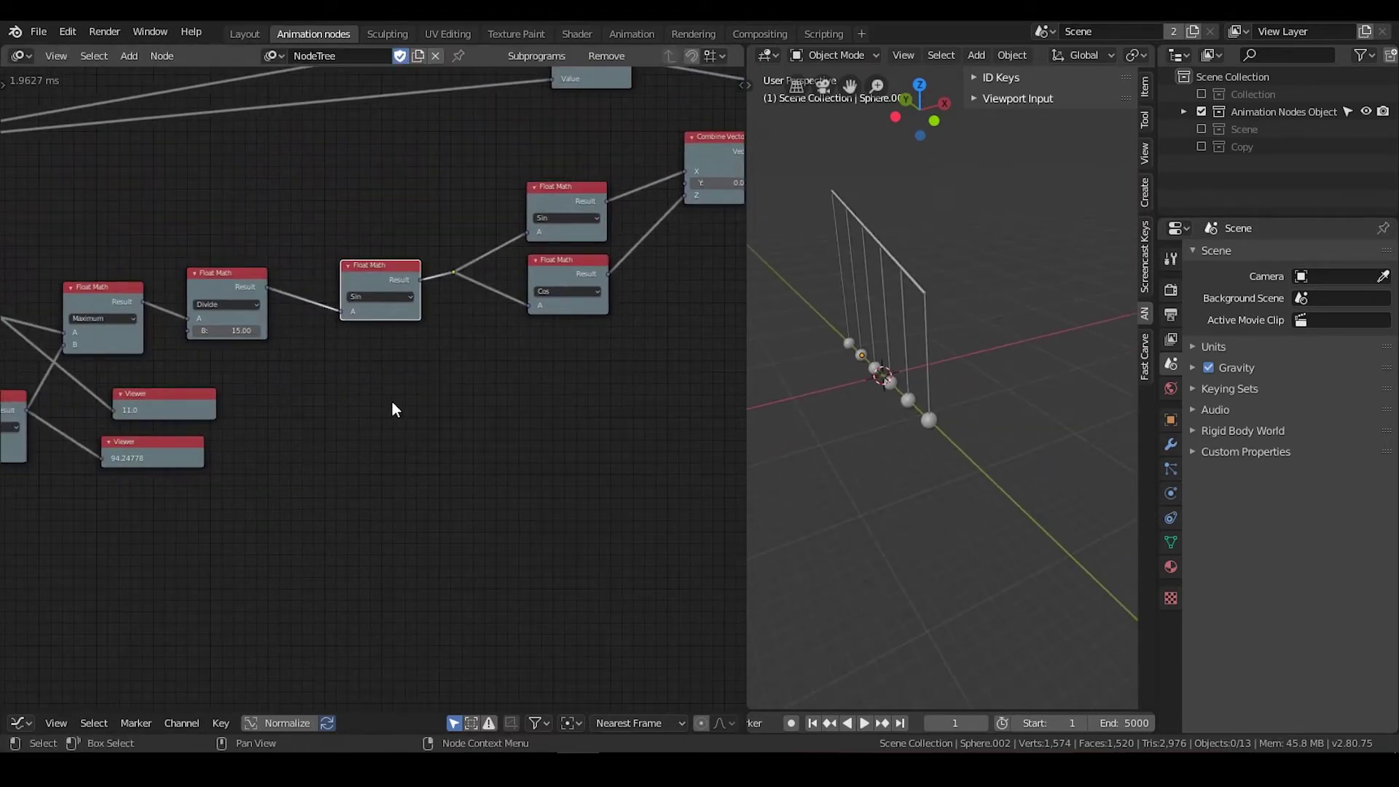
# Step: Attach a Viewer to the Divide node's result and place it below the first Sin node
pyautogui.scroll(1, 392, 403)
pyautogui.moveTo(394, 402); pyautogui.dragTo(503, 373, button='middle')
pyautogui.scroll(1, 503, 373)
pyautogui.click(300, 250)
pyautogui.press('w')
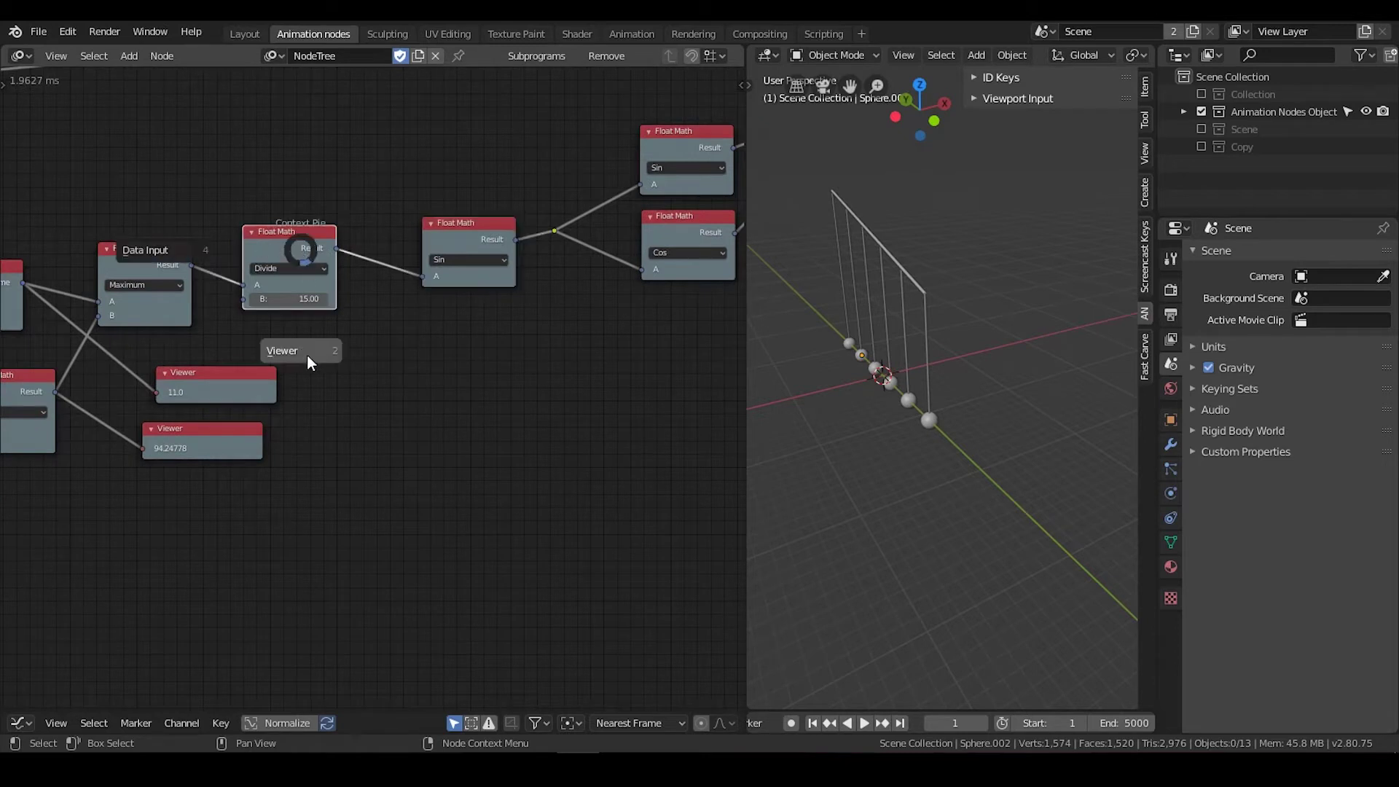
pyautogui.click(308, 356)
pyautogui.click(407, 348)
pyautogui.moveTo(341, 345); pyautogui.dragTo(229, 378, button='middle')
pyautogui.scroll(-1, 232, 396)
# Step: Move the first Sin node closer to Divide and relink the shifted Viewer to the Sin node's result
pyautogui.moveTo(349, 281); pyautogui.dragTo(312, 280)
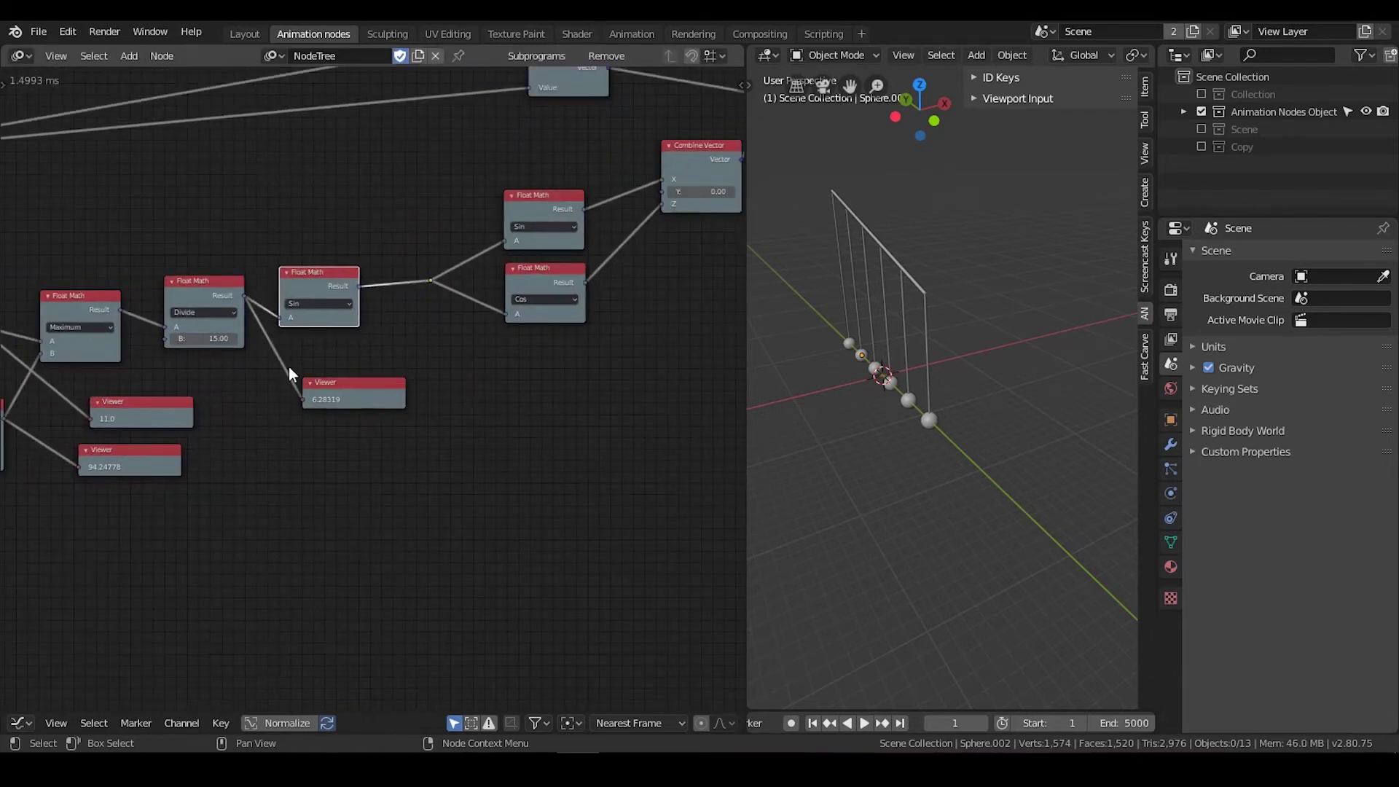
pyautogui.moveTo(303, 397); pyautogui.dragTo(426, 386)
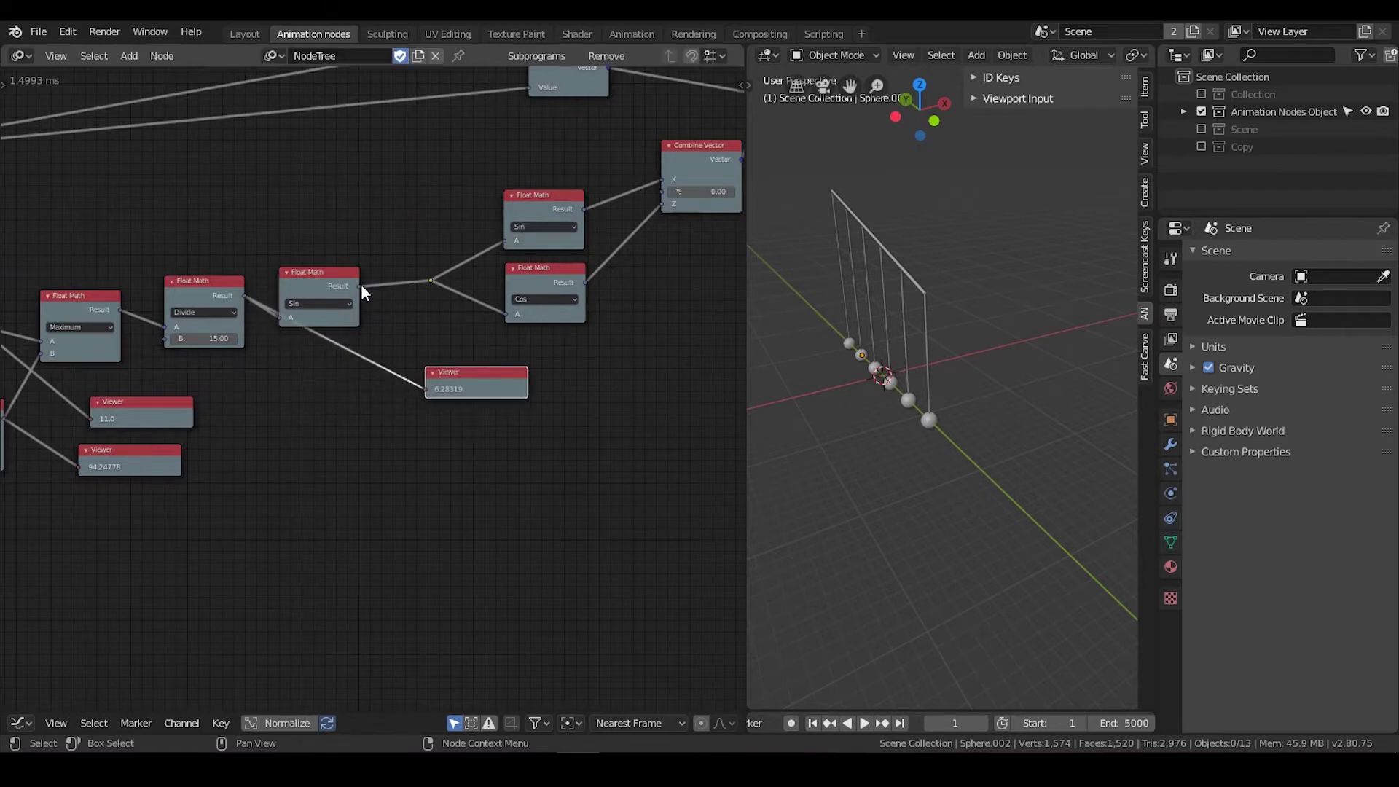
pyautogui.moveTo(360, 286); pyautogui.dragTo(427, 388)
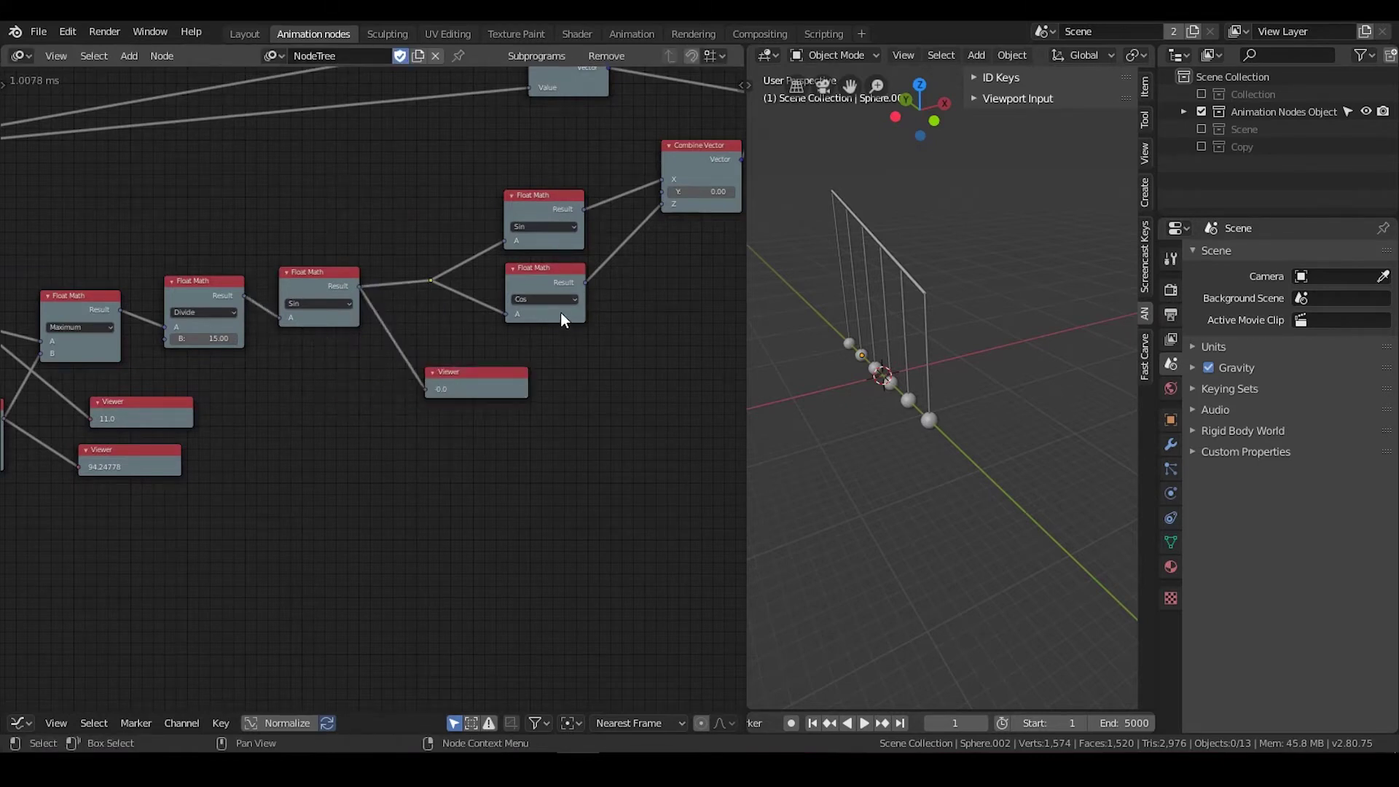
pyautogui.scroll(2, 514, 365)
pyautogui.moveTo(279, 227)
pyautogui.mouseDown()
pyautogui.moveTo(292, 228)
pyautogui.moveTo(283, 239)
pyautogui.mouseUp()
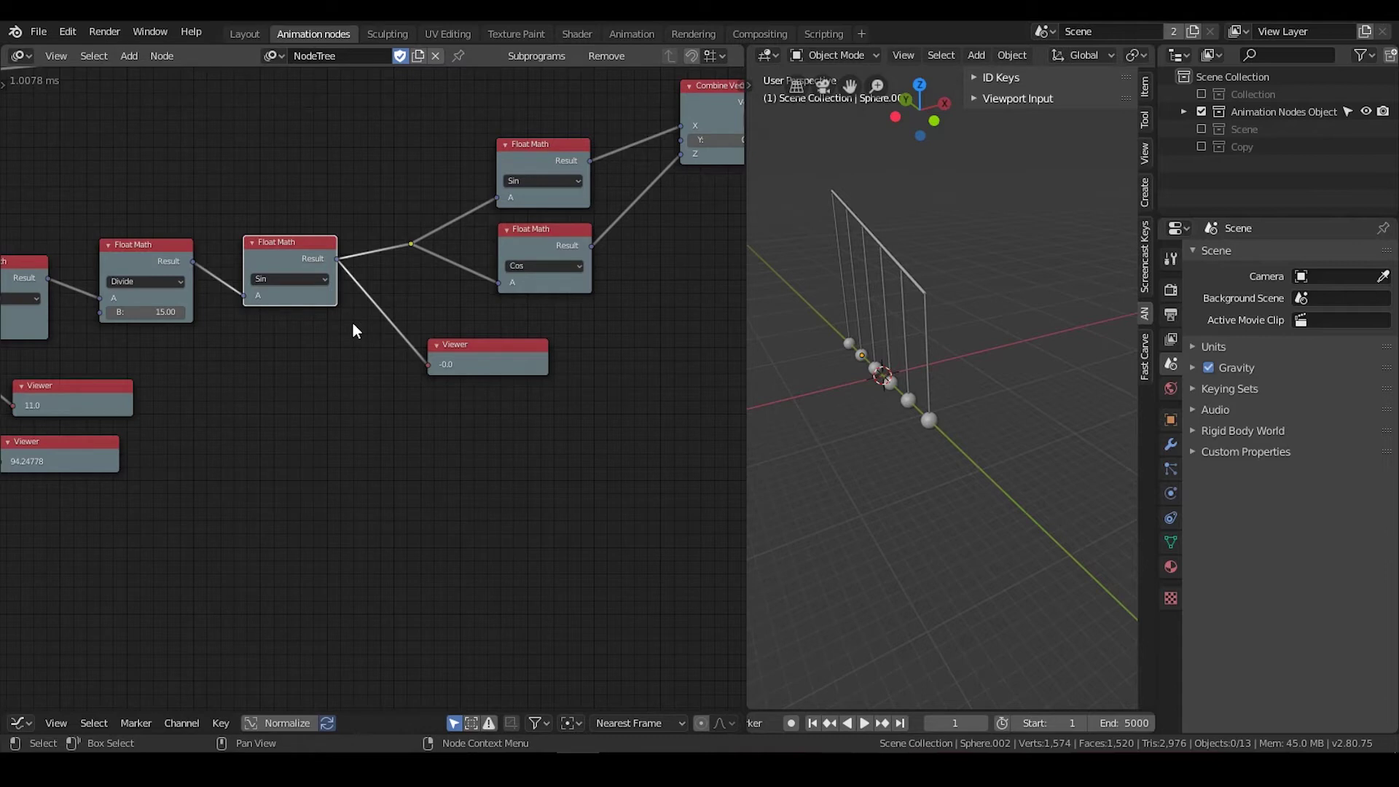
pyautogui.moveTo(963, 324)
pyautogui.mouseDown(button='middle')
pyautogui.moveTo(990, 320)
pyautogui.moveTo(977, 315)
pyautogui.mouseUp(button='middle')
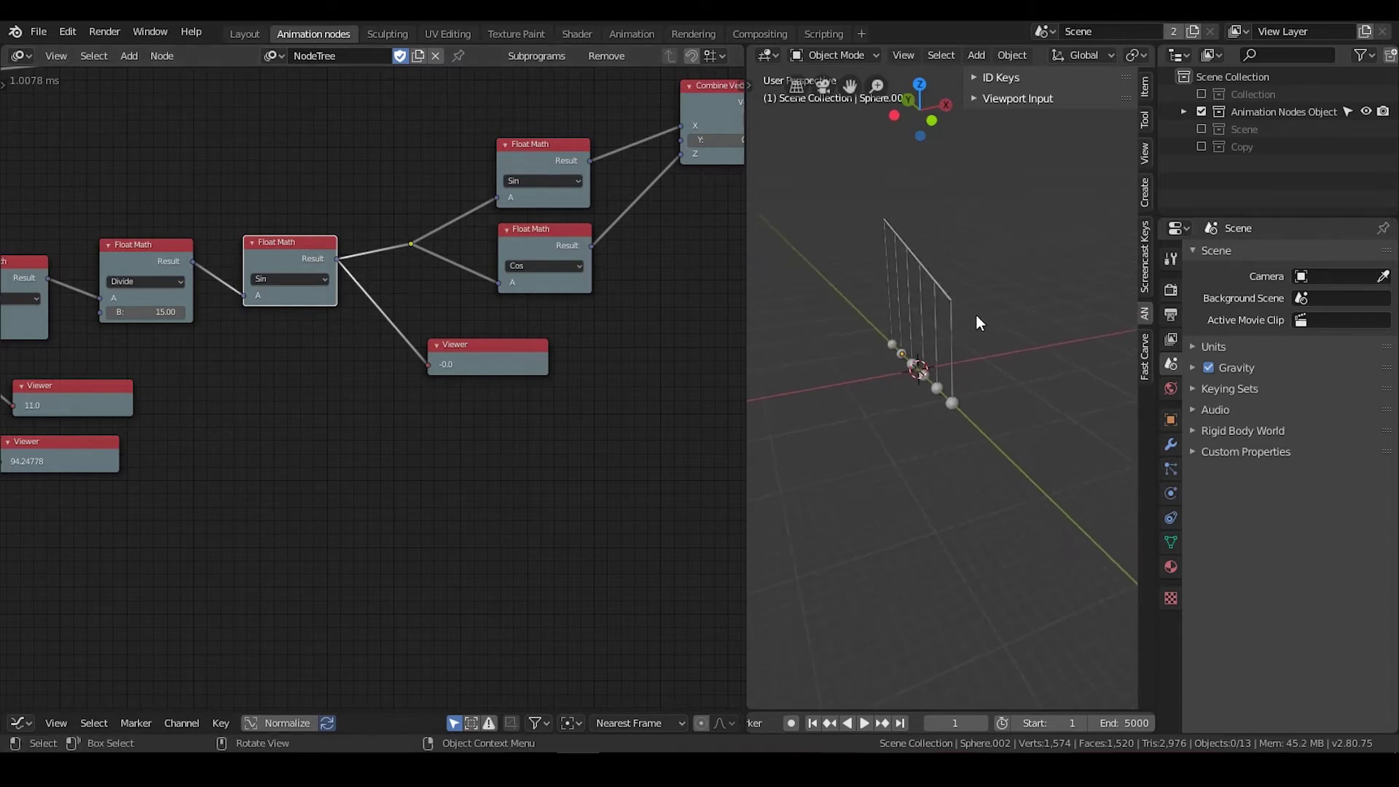
# Step: Cut the link from the 2 Pi Multiply node to the Maximum node's B input and set B to 0
pyautogui.click(863, 722)
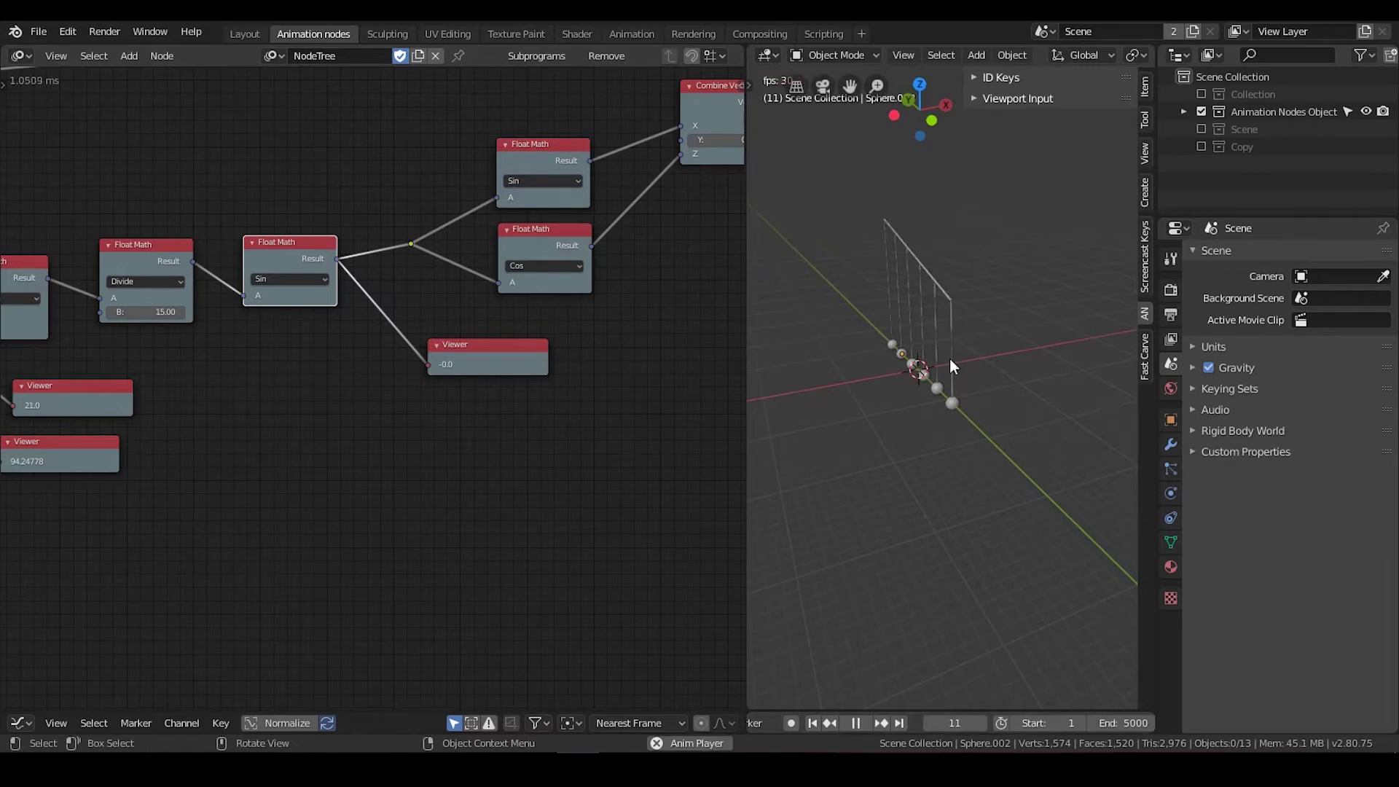
pyautogui.click(855, 723)
pyautogui.moveTo(405, 515); pyautogui.dragTo(627, 491, button='middle')
pyautogui.moveTo(246, 425); pyautogui.dragTo(398, 421, button='middle')
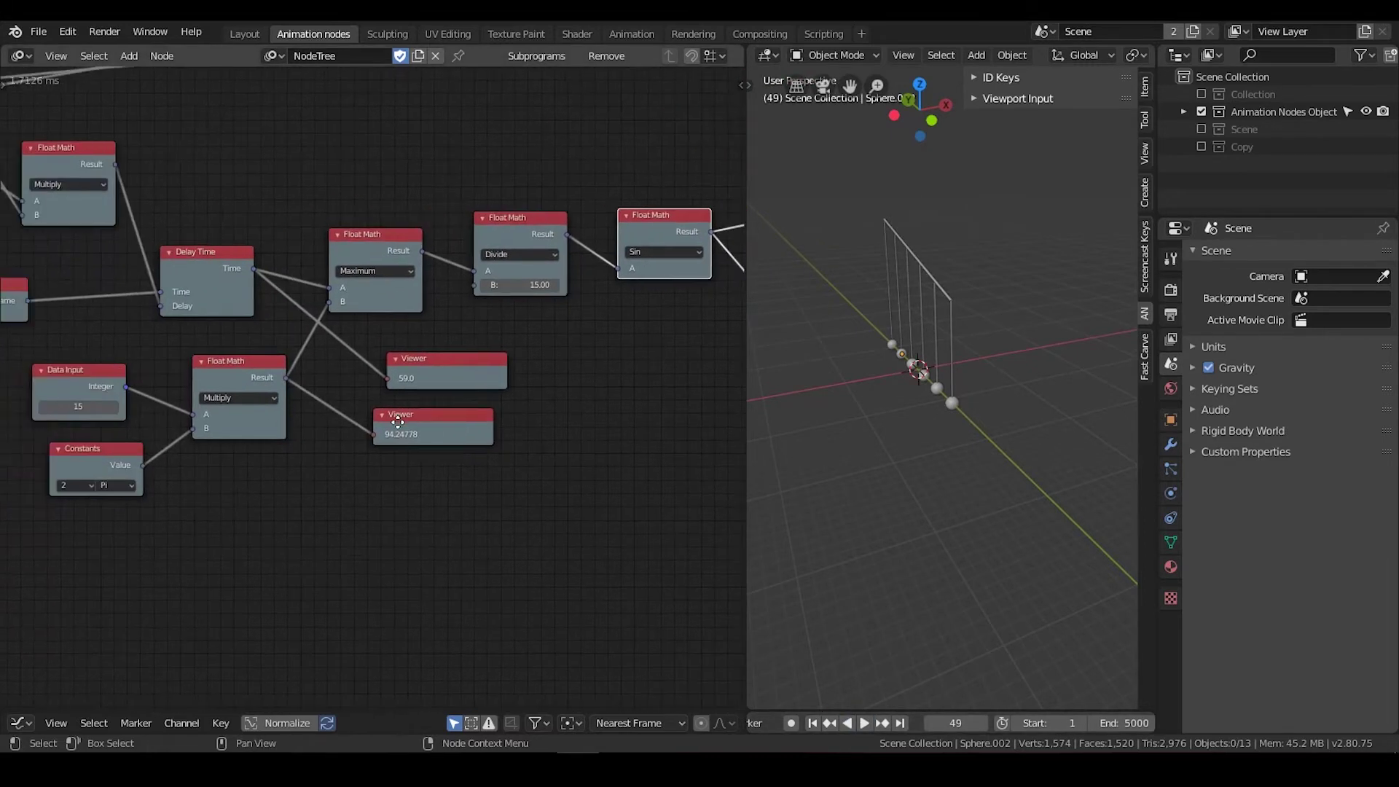
pyautogui.moveTo(311, 405); pyautogui.dragTo(293, 441, button='middle')
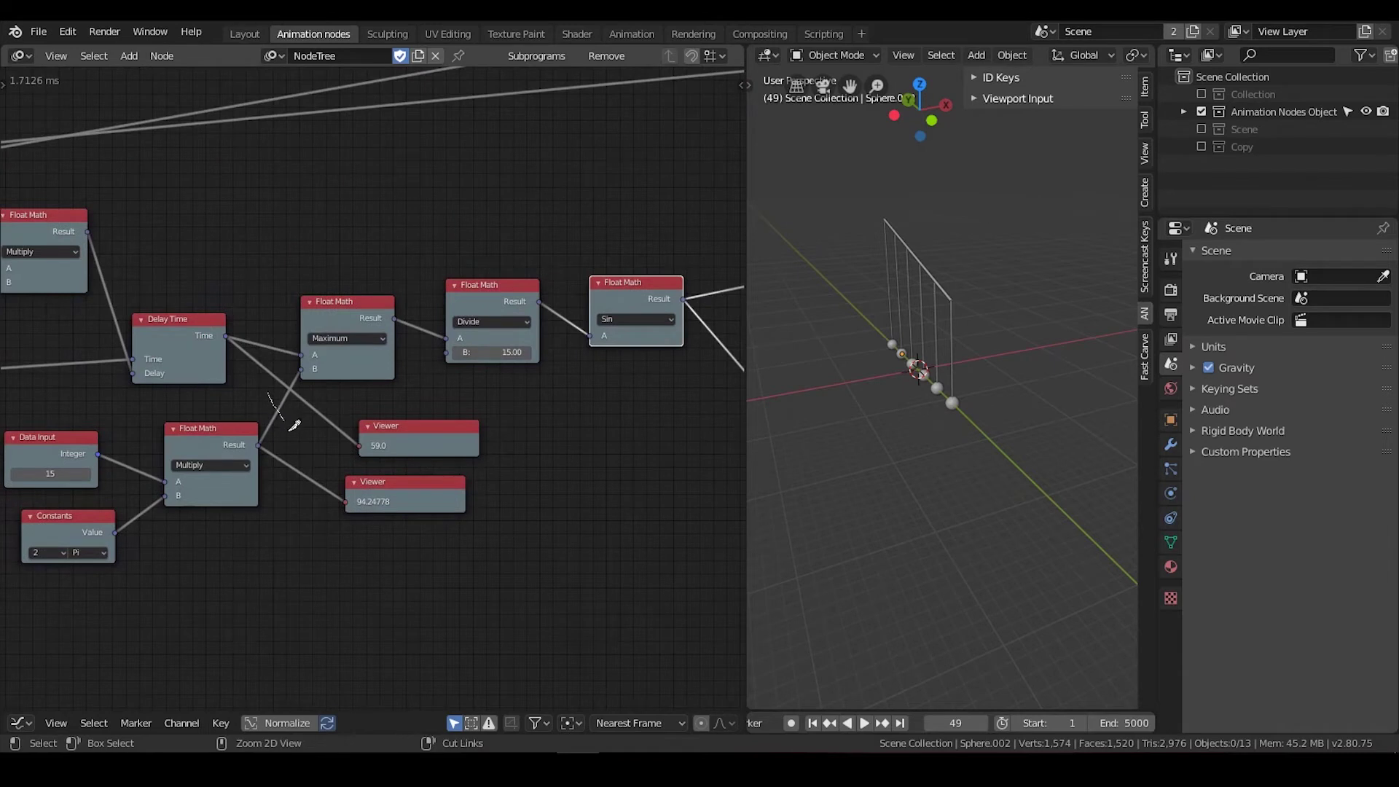
pyautogui.keyDown('ctrl'); pyautogui.moveTo(294, 425); pyautogui.dragTo(296, 426, button='right'); pyautogui.keyUp('ctrl')
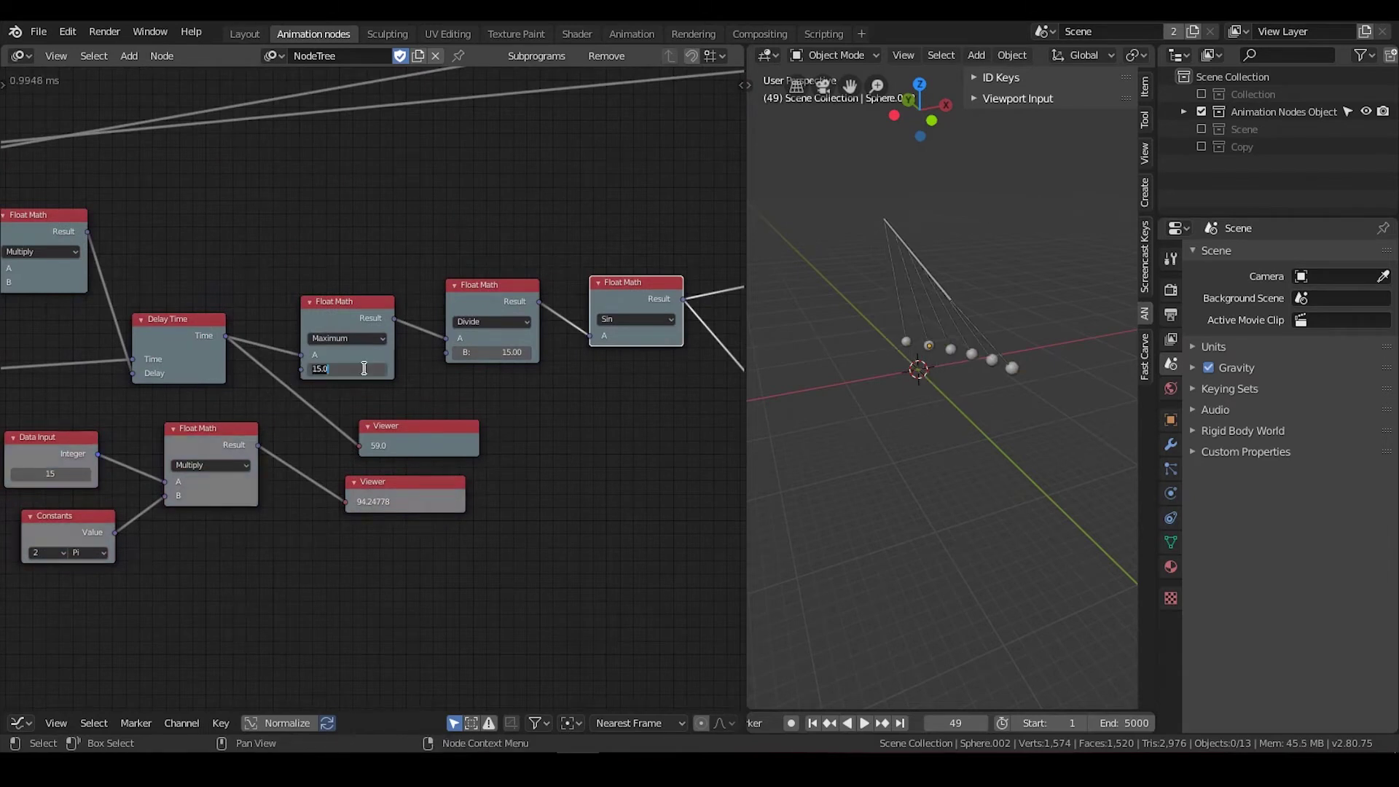
# Step: Play the animation with the pendulums viewed along their row and shift the first Sin node's Viewer slightly away
pyautogui.moveTo(551, 398); pyautogui.dragTo(314, 409, button='middle')
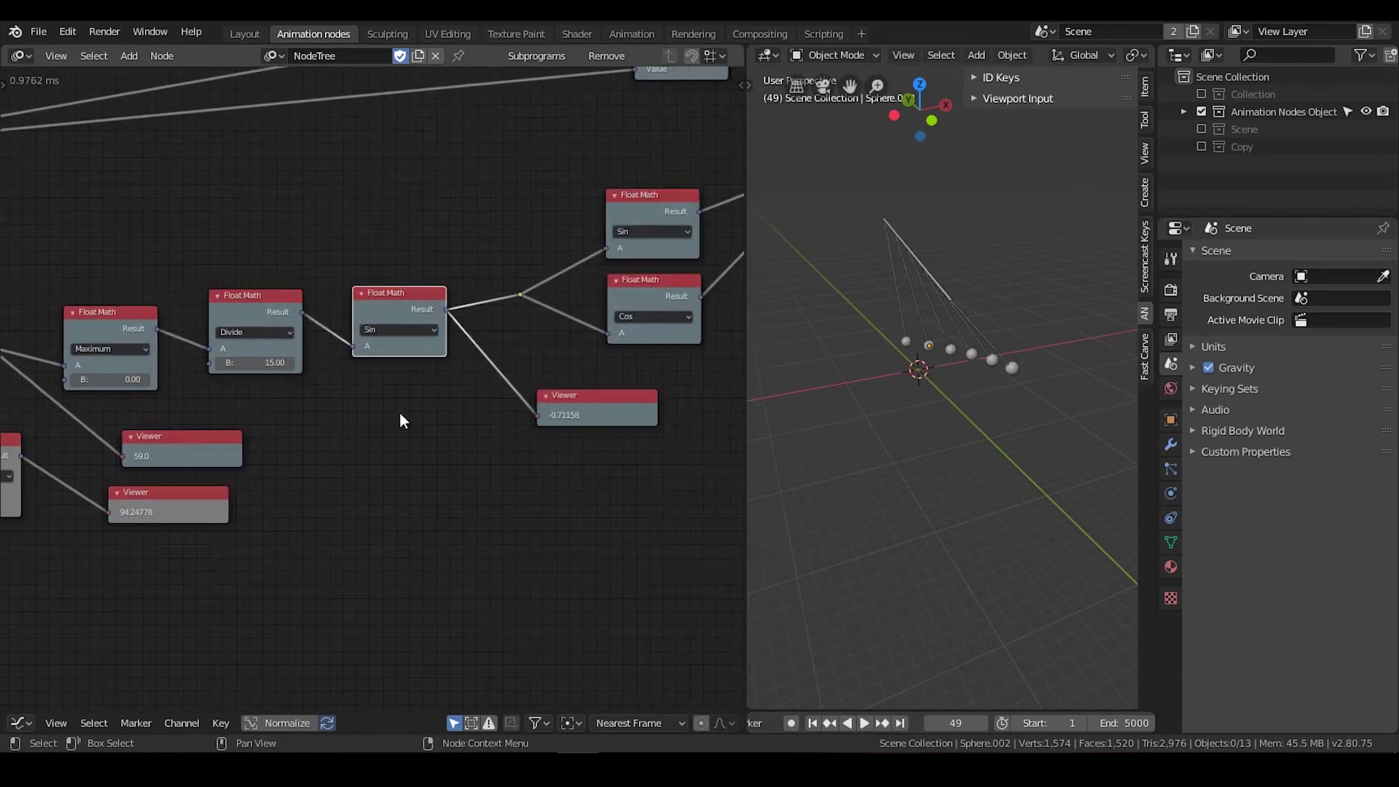
pyautogui.click(865, 723)
pyautogui.moveTo(949, 448); pyautogui.dragTo(858, 345, button='middle')
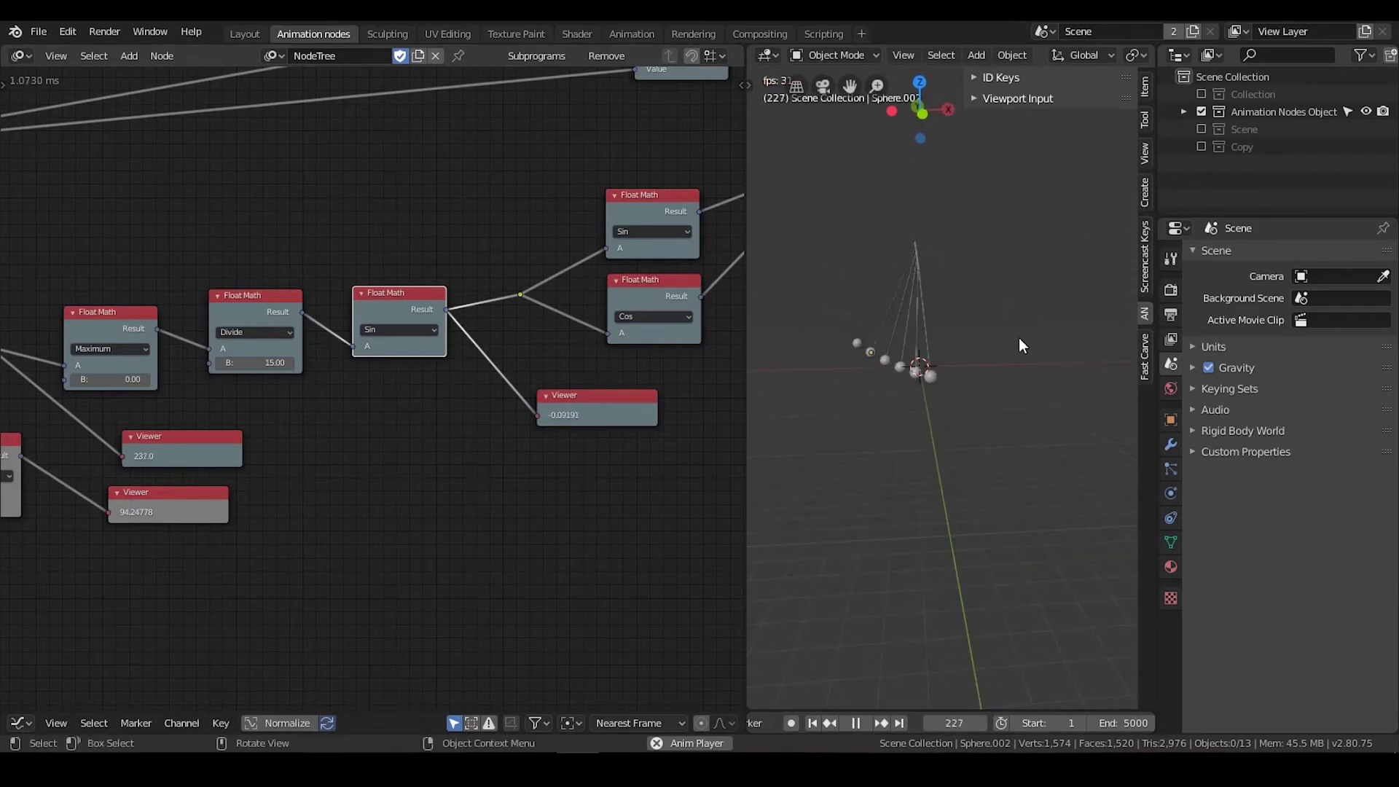
pyautogui.moveTo(577, 415); pyautogui.dragTo(589, 425)
pyautogui.scroll(1, 578, 429)
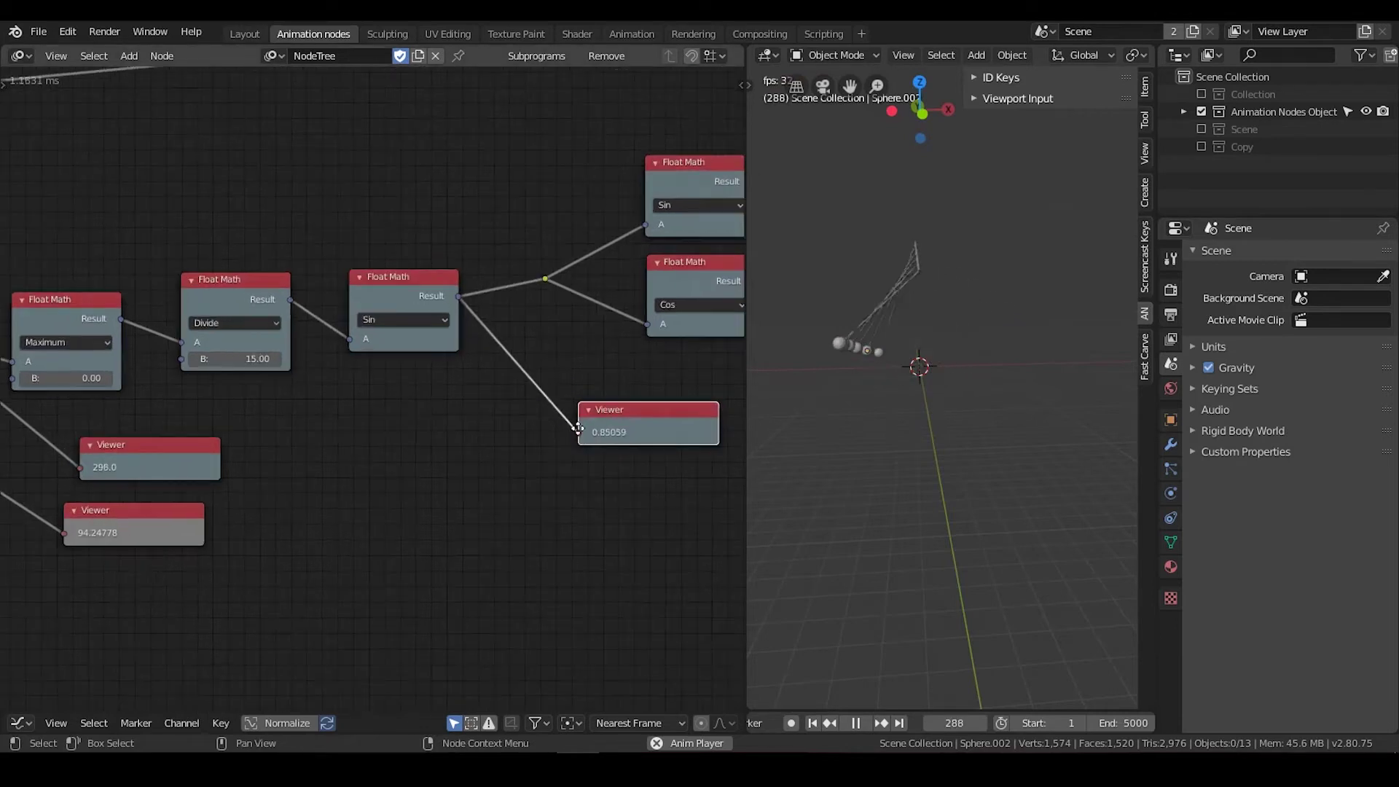
pyautogui.moveTo(578, 429); pyautogui.dragTo(493, 418, button='middle')
# Step: Duplicate the Divide node into the link after the first Sin node and change the copy to Multiply
pyautogui.click(156, 283)
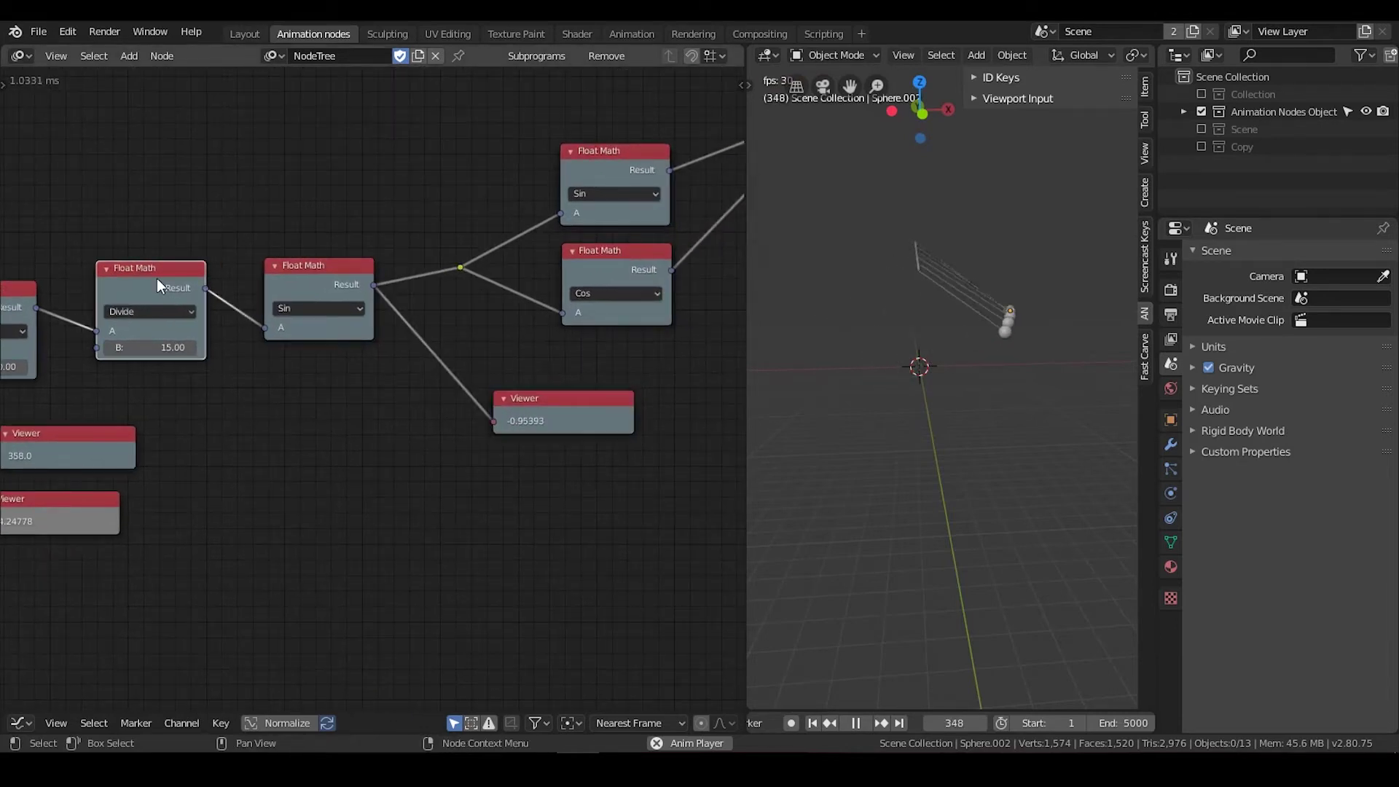
pyautogui.hotkey('shift', 'd')
pyautogui.click(496, 254)
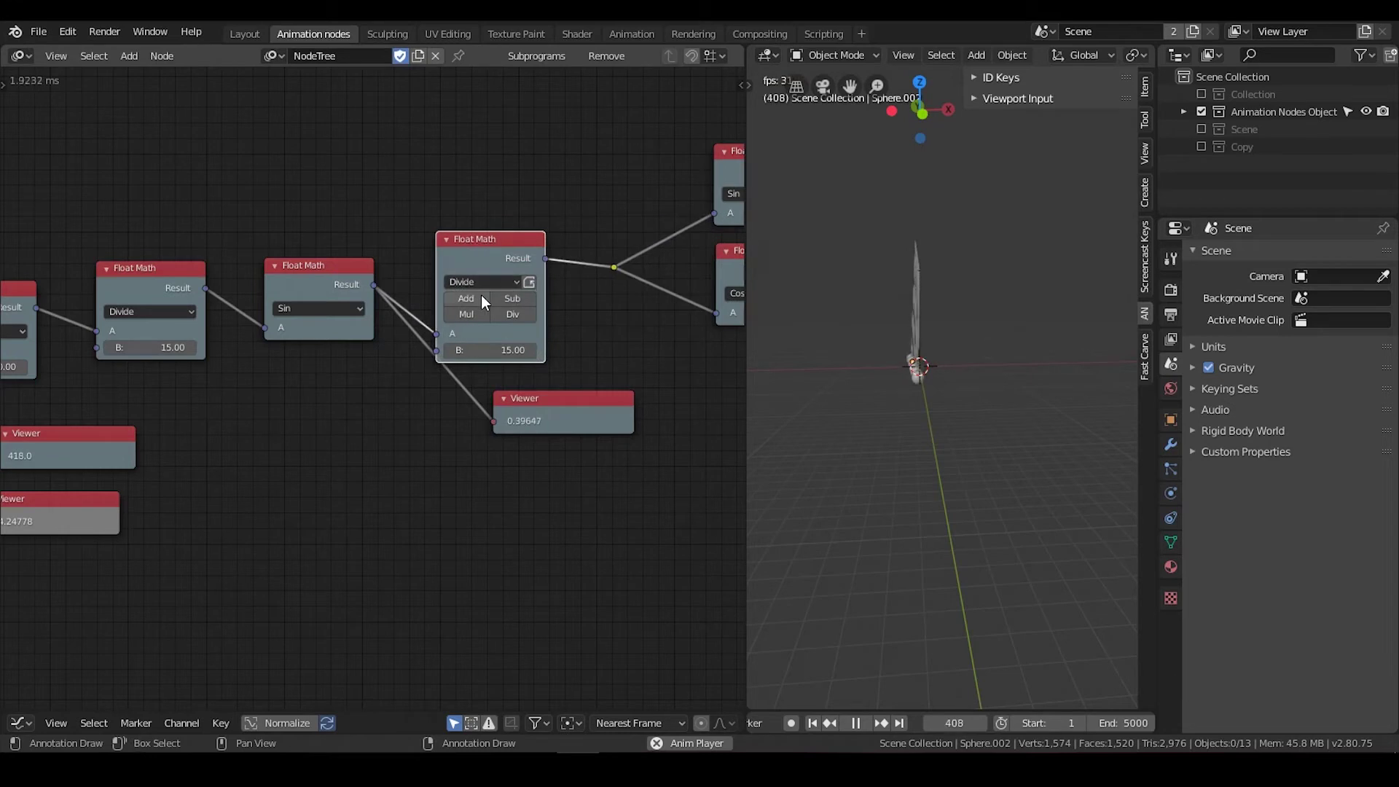
pyautogui.click(481, 318)
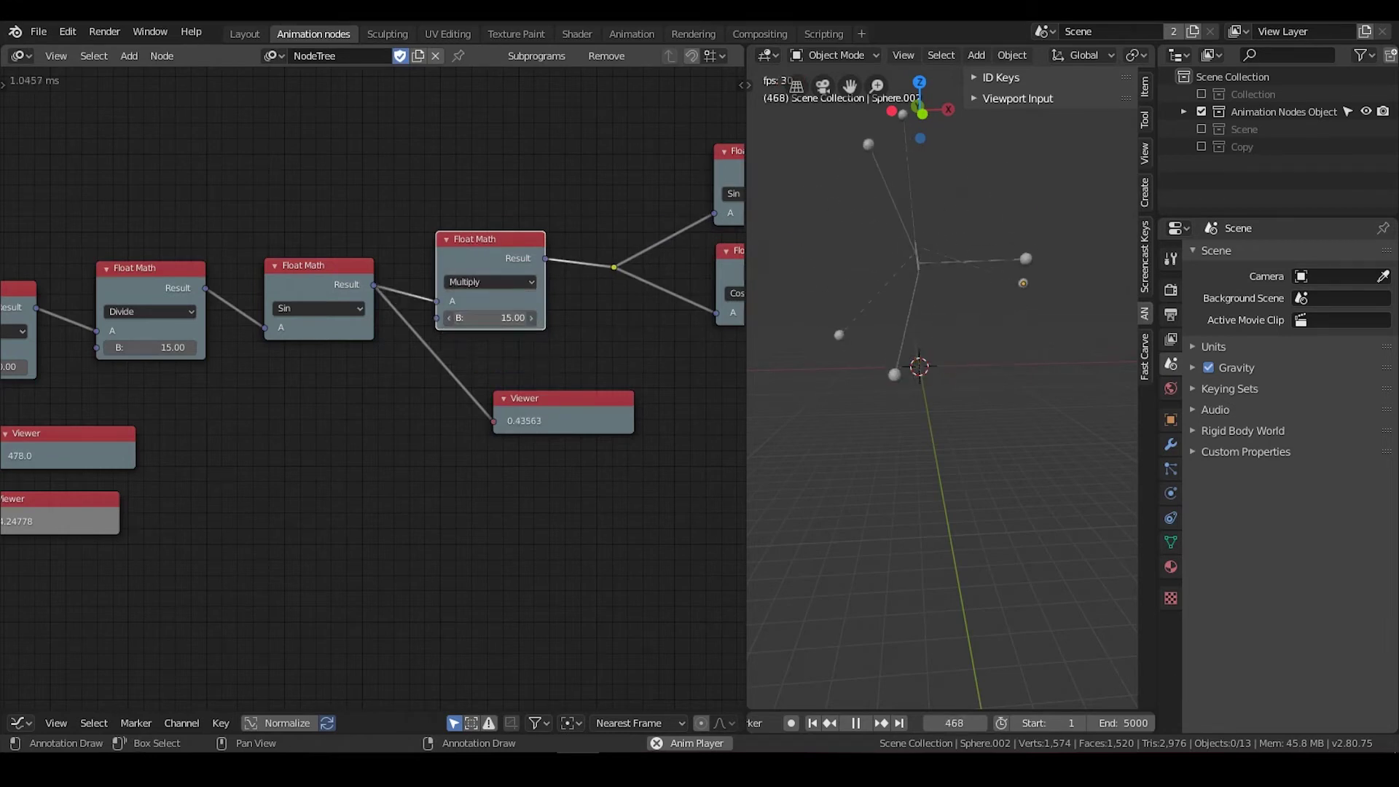
# Step: Set the B value of the new Multiply node after Sin to 3.14
pyautogui.moveTo(485, 318)
pyautogui.mouseDown()
pyautogui.moveTo(467, 319)
pyautogui.moveTo(485, 319)
pyautogui.mouseUp()
pyautogui.click(485, 318)
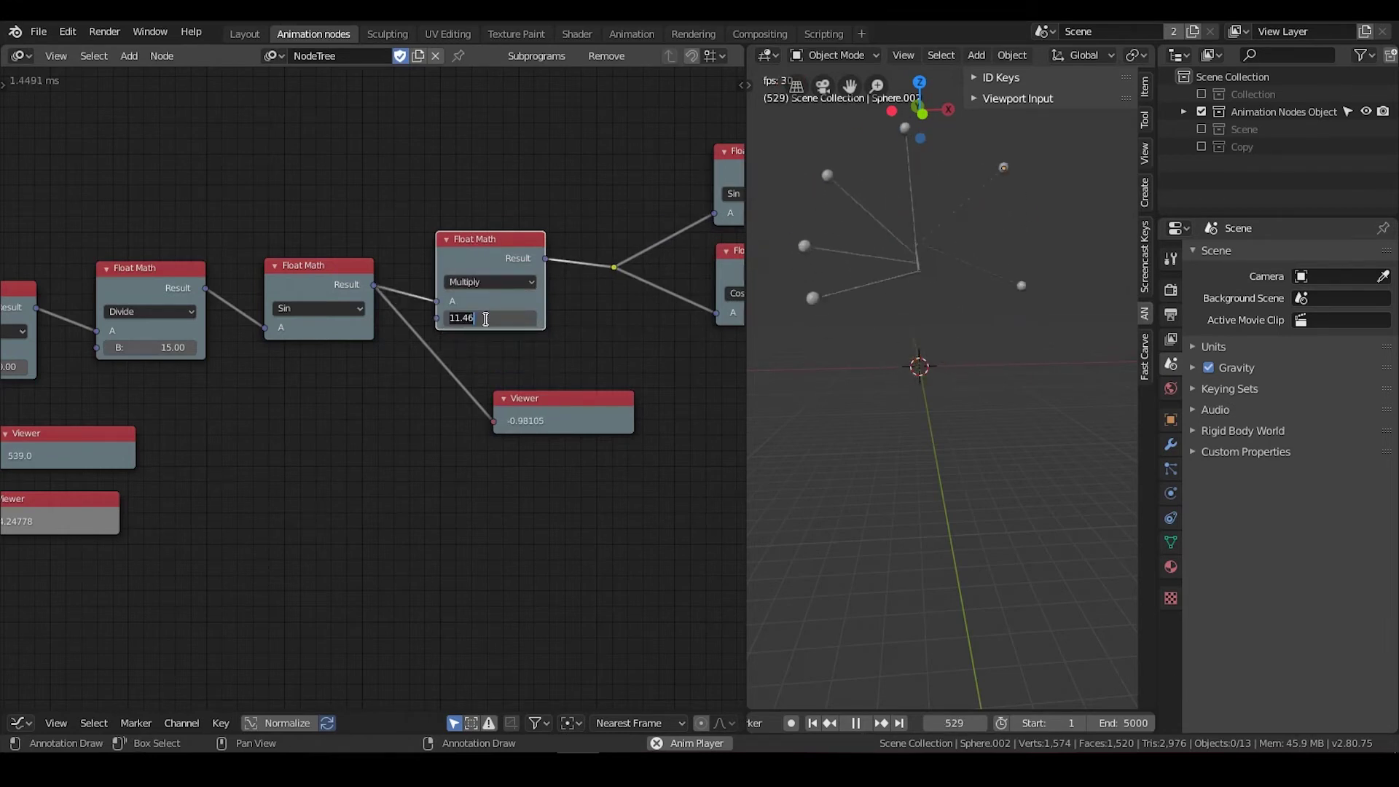
pyautogui.write('3.14')
pyautogui.press('Return')
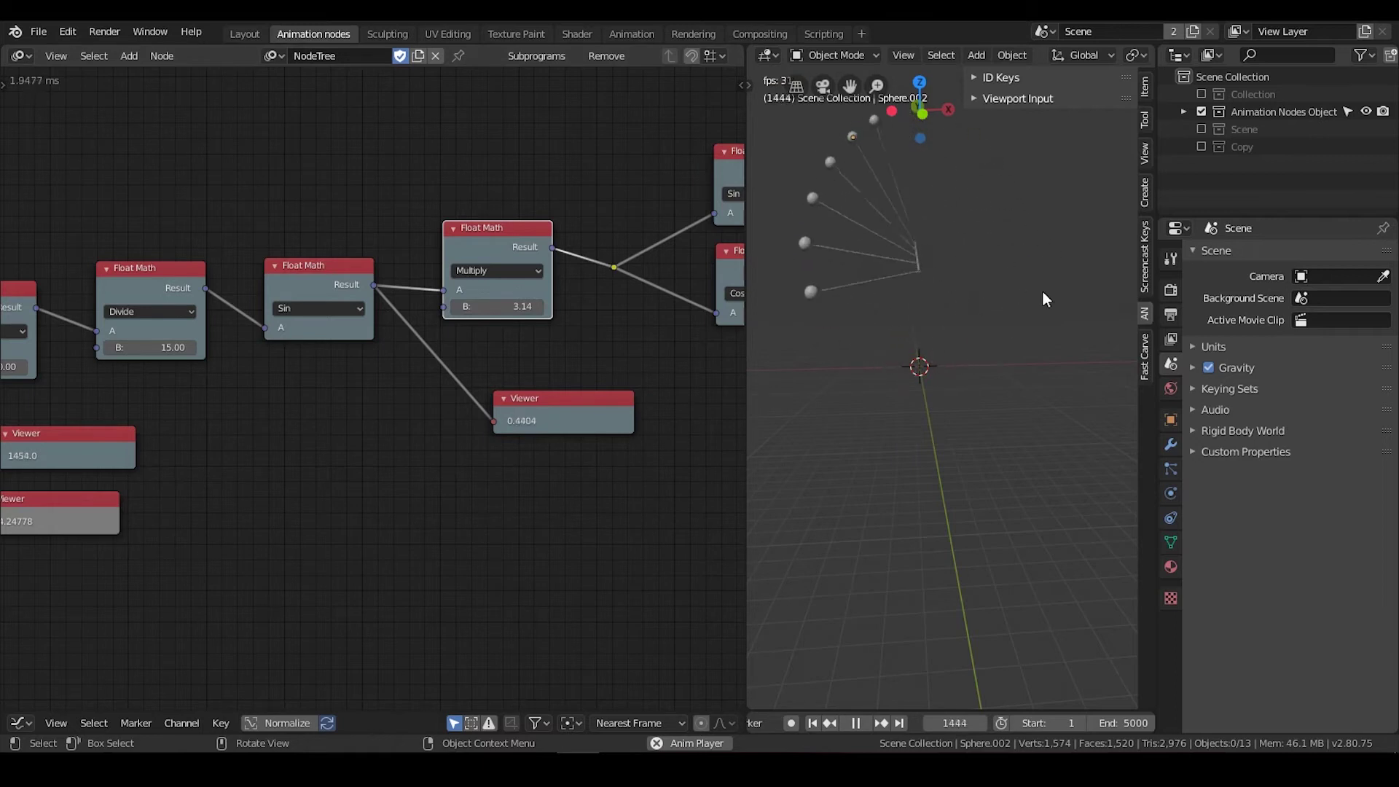
# Step: Try a B value of 24.41 on the Multiply node after Sin, and set it to 1
pyautogui.moveTo(543, 310); pyautogui.dragTo(498, 310)
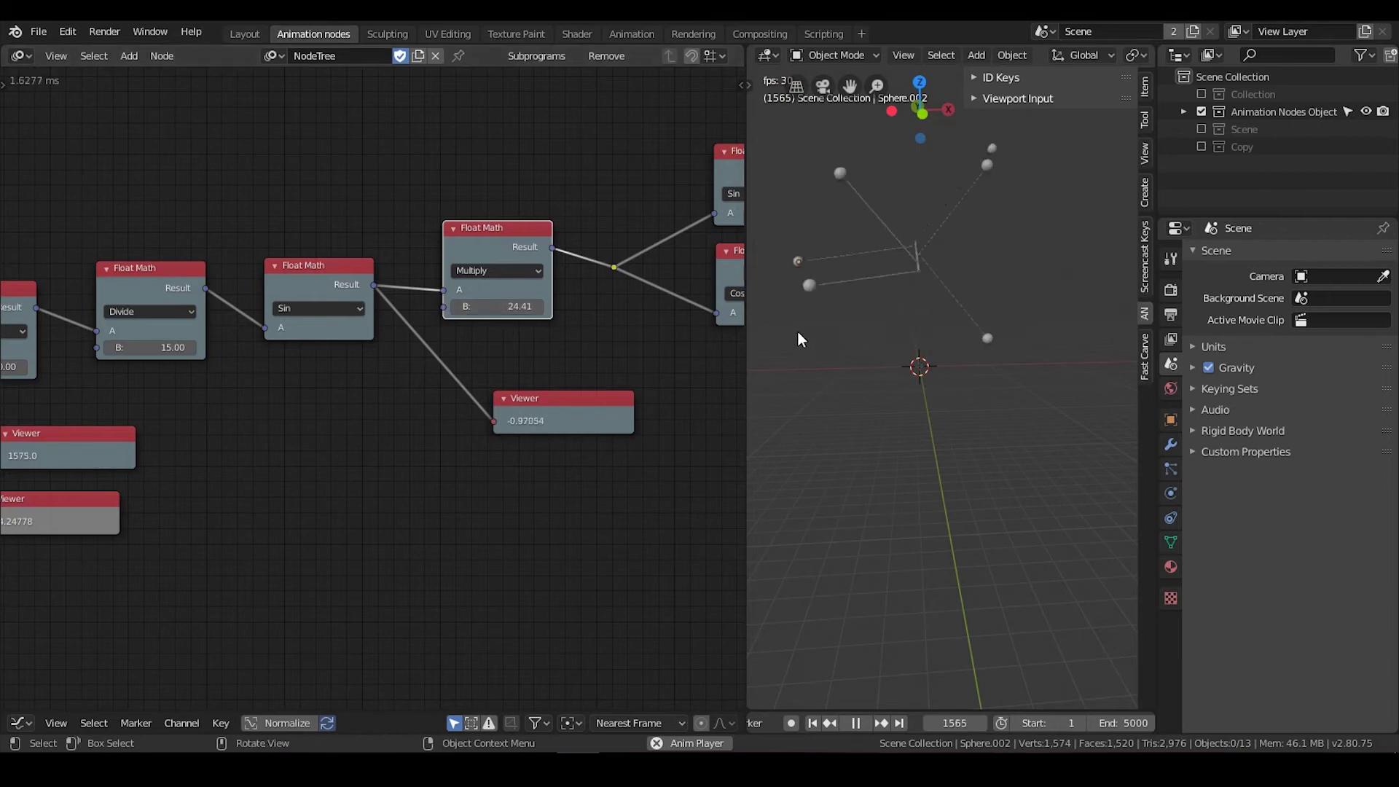
pyautogui.click(503, 311)
pyautogui.write('1')
pyautogui.press('Return')
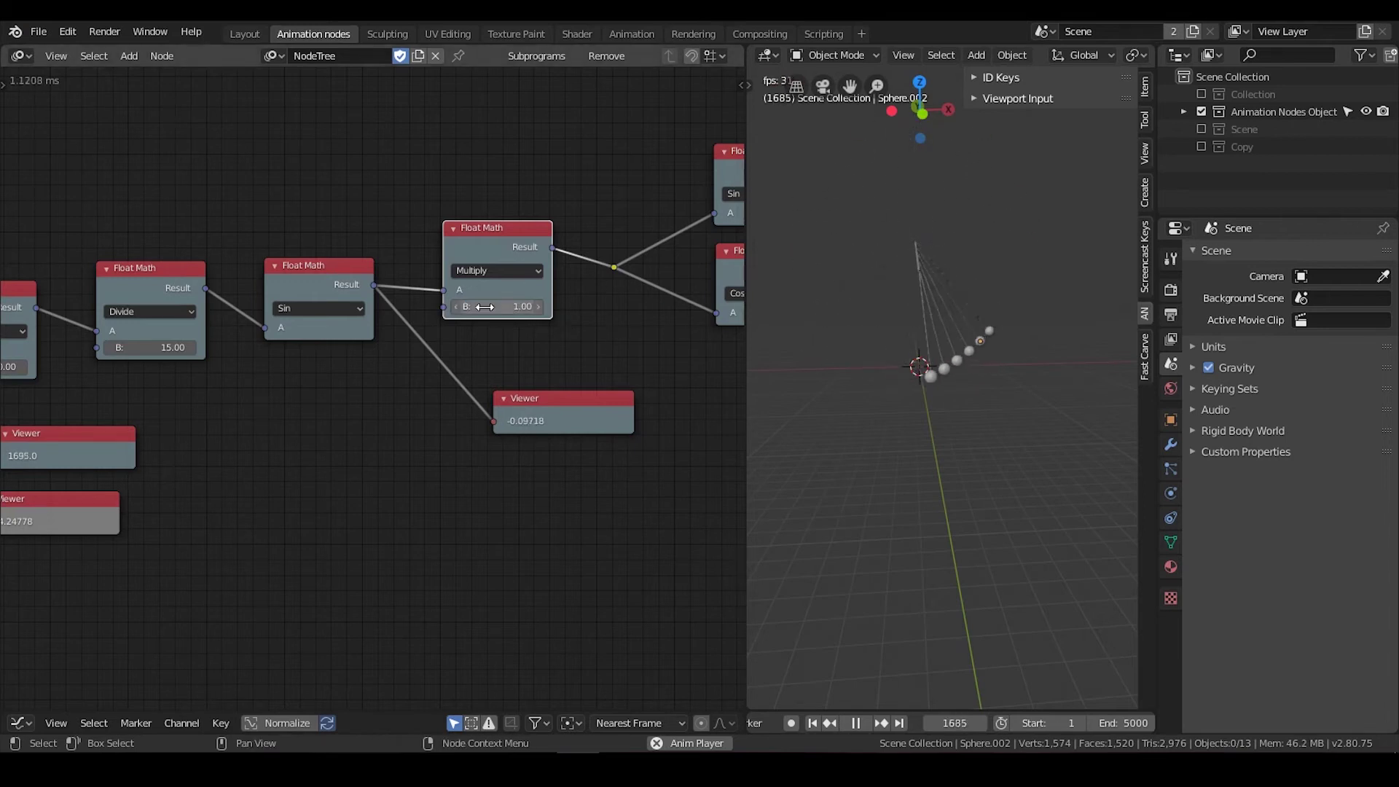
pyautogui.moveTo(895, 351); pyautogui.dragTo(908, 349, button='middle')
# Step: Move the first Sin node and the Divide node before it closer to the Maximum node
pyautogui.moveTo(403, 326); pyautogui.dragTo(482, 305, button='middle')
pyautogui.scroll(-2, 482, 305)
pyautogui.scroll(-1, 482, 306)
pyautogui.moveTo(380, 278); pyautogui.dragTo(353, 271)
pyautogui.moveTo(480, 363); pyautogui.dragTo(560, 349, button='middle')
pyautogui.moveTo(340, 270); pyautogui.dragTo(309, 269)
pyautogui.moveTo(373, 386); pyautogui.dragTo(475, 349, button='middle')
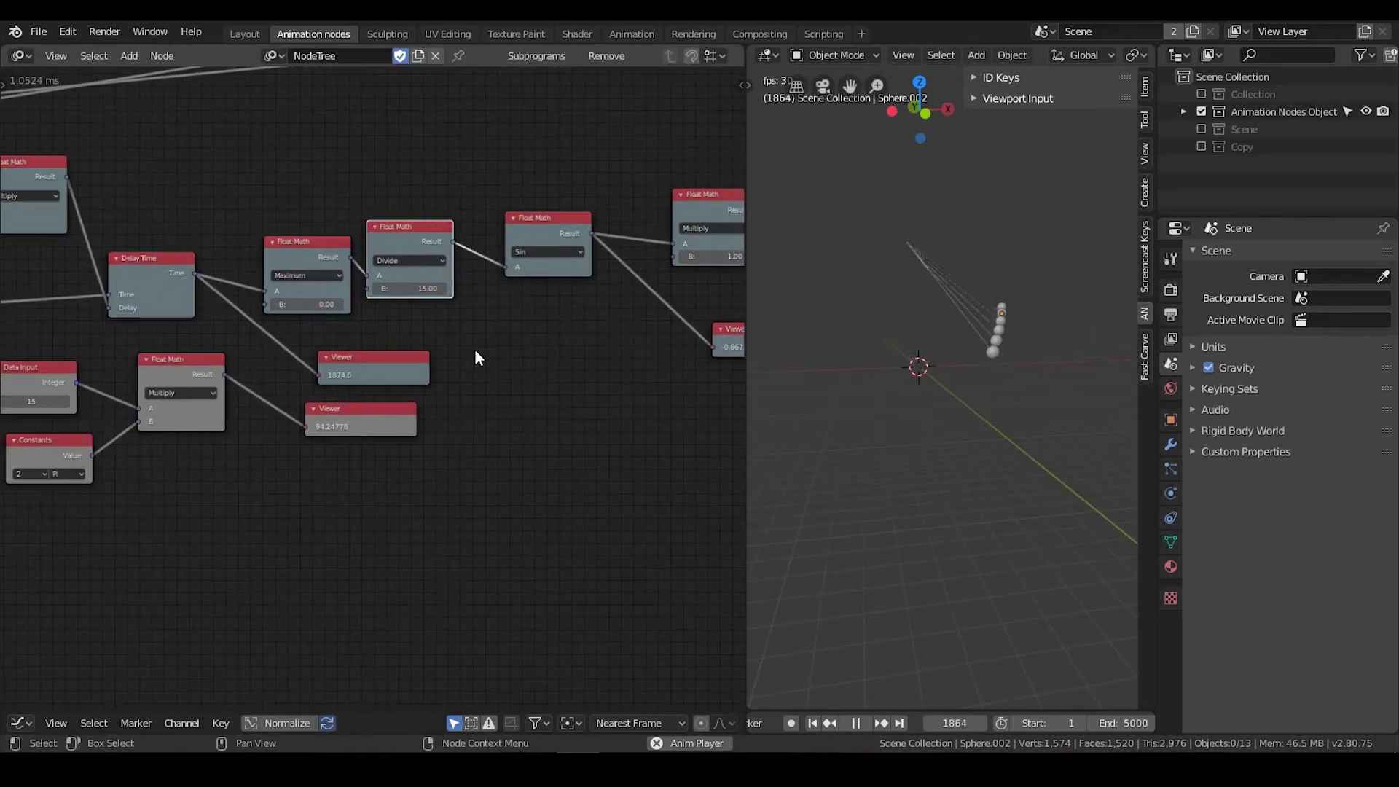
# Step: Duplicate the lower Multiply node and the Constants node and place the copies below the first Sin node
pyautogui.click(196, 368)
pyautogui.hotkey('shift', 'd')
pyautogui.click(641, 342)
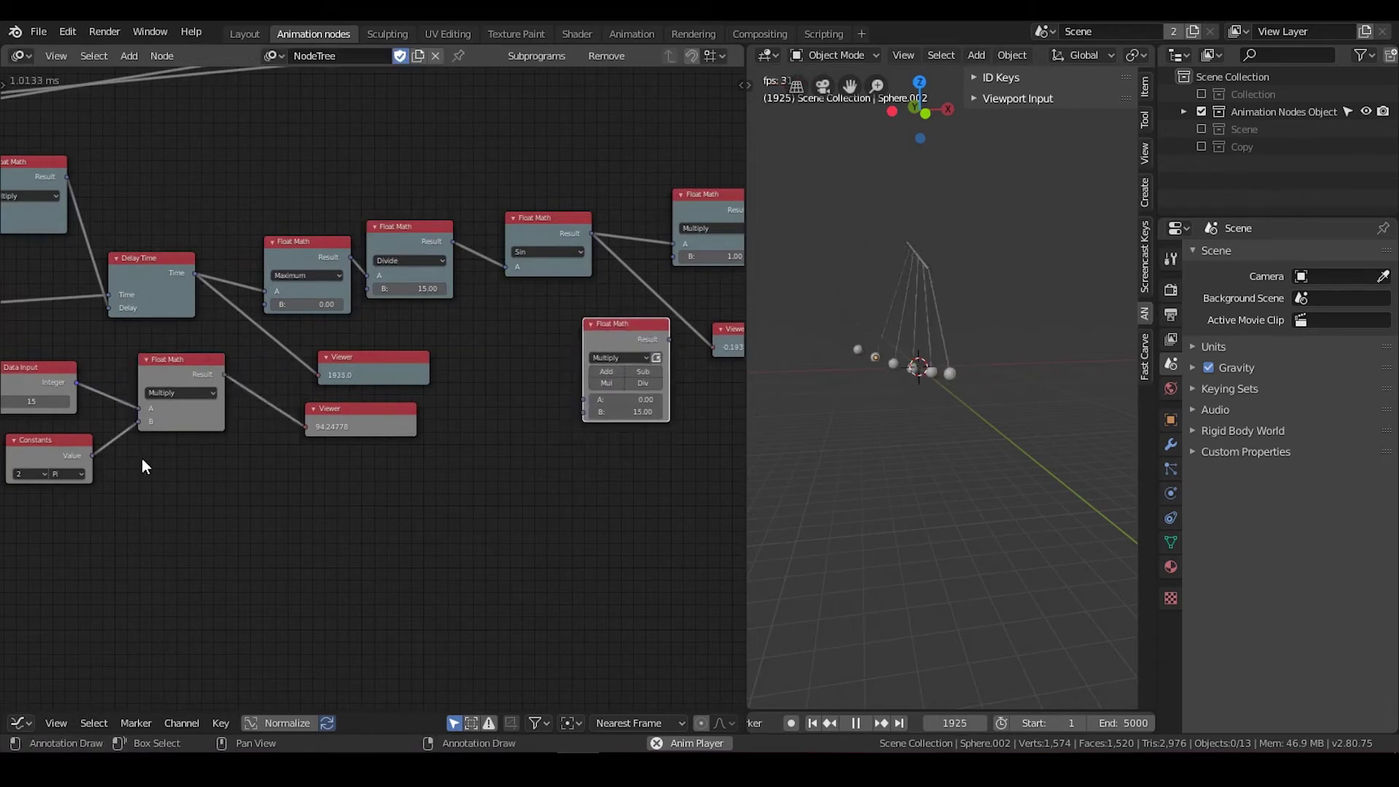
pyautogui.click(53, 446)
pyautogui.hotkey('shift', 'd')
pyautogui.click(513, 422)
pyautogui.scroll(3, 408, 404)
pyautogui.moveTo(572, 428); pyautogui.dragTo(421, 438, button='middle')
pyautogui.moveTo(475, 344); pyautogui.dragTo(462, 326)
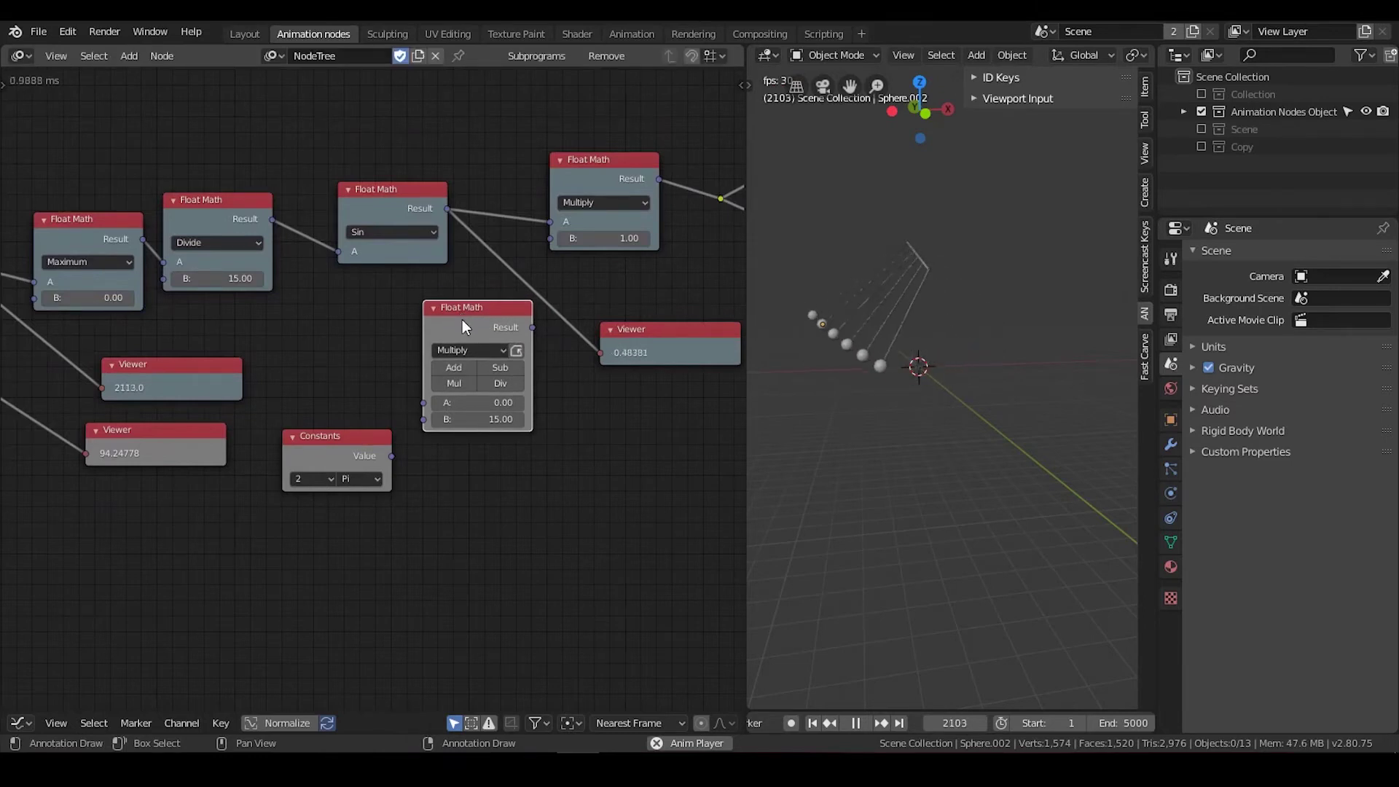
# Step: Change the copied Multiply node to Divide, feed the copied Constants node into its B input, and choose 1 Pi
pyautogui.click(497, 383)
pyautogui.moveTo(338, 438); pyautogui.dragTo(425, 388)
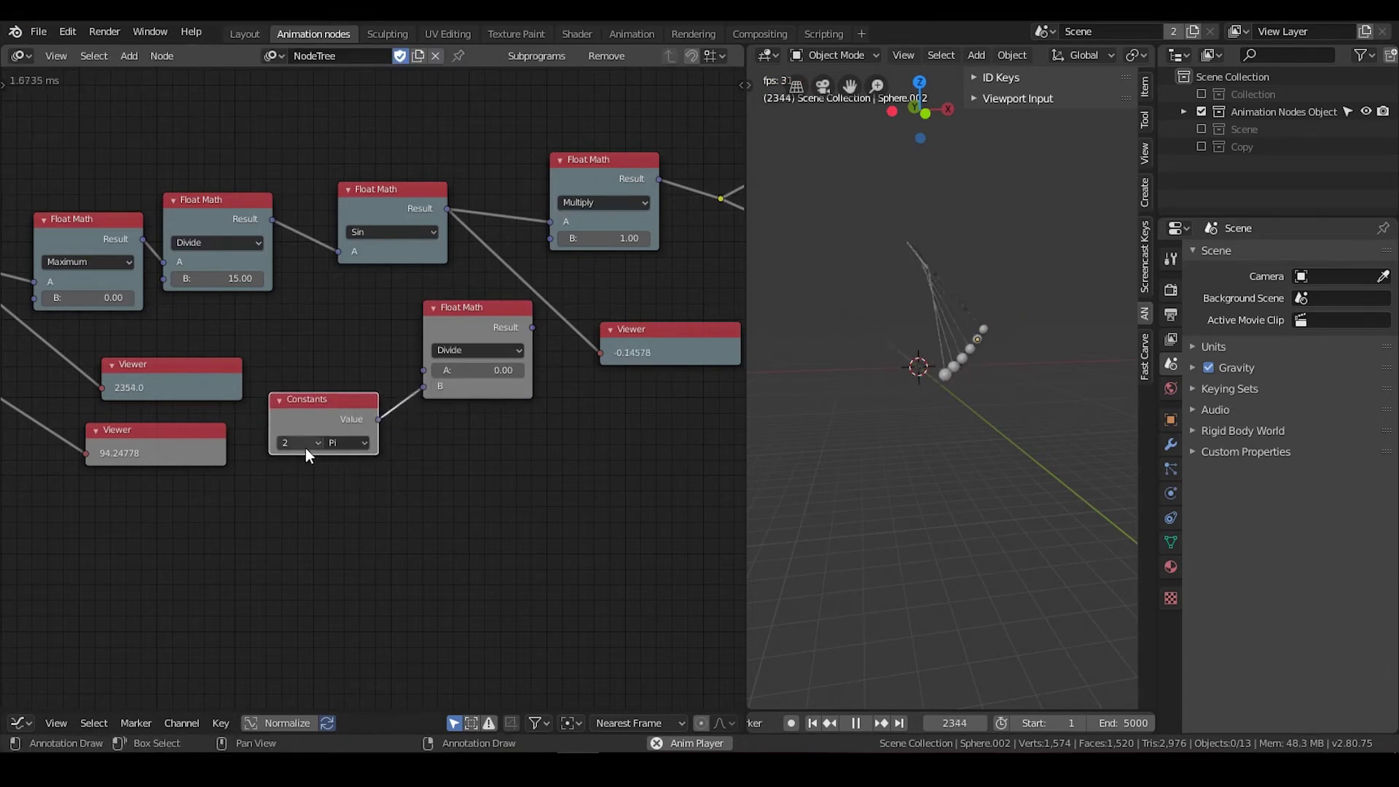
pyautogui.click(299, 444)
pyautogui.click(309, 511)
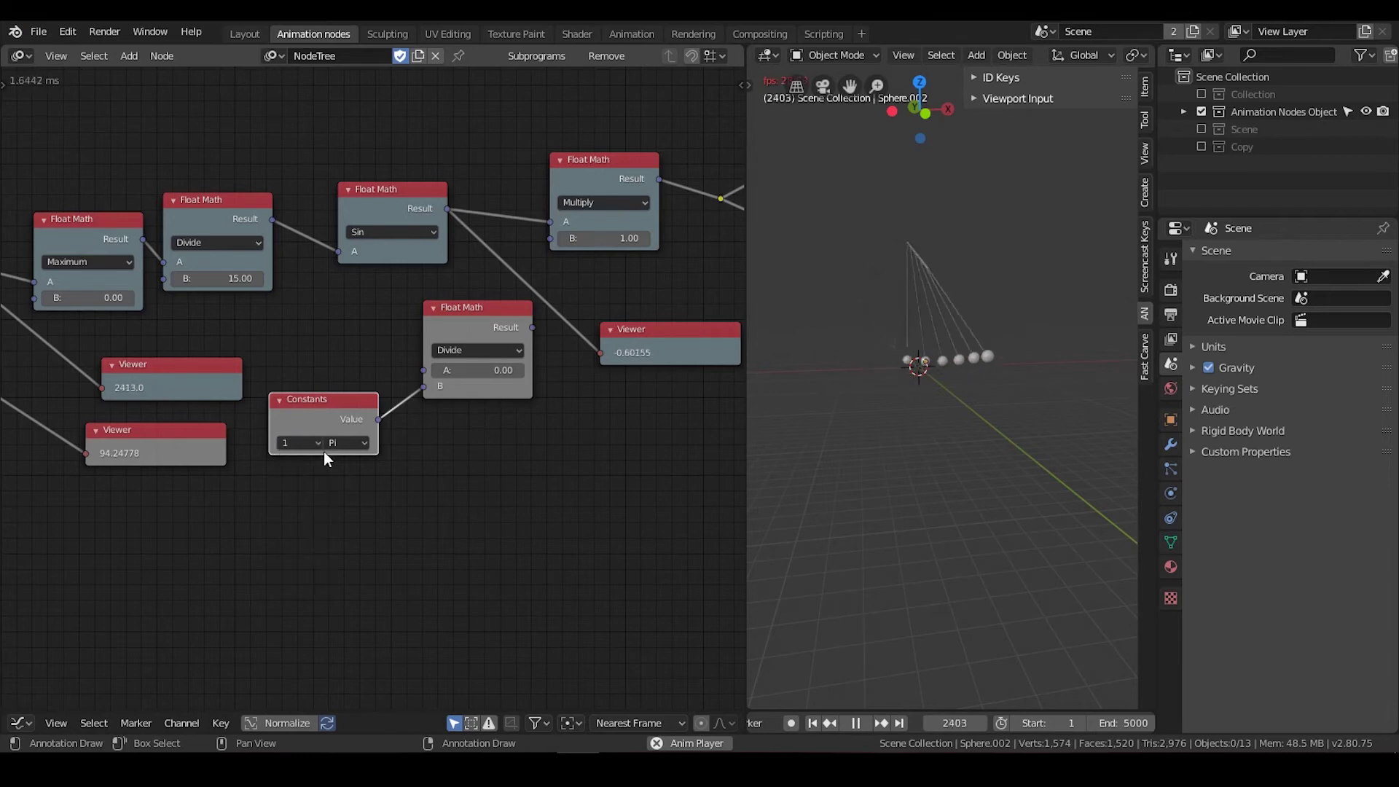
pyautogui.moveTo(324, 451); pyautogui.dragTo(325, 466)
# Step: Link the new Divide node's result to the B input of the Multiply after Sin and set Divide's A to 10
pyautogui.moveTo(532, 327); pyautogui.dragTo(554, 237)
pyautogui.moveTo(478, 370); pyautogui.dragTo(621, 370)
pyautogui.click(470, 374)
pyautogui.write('10')
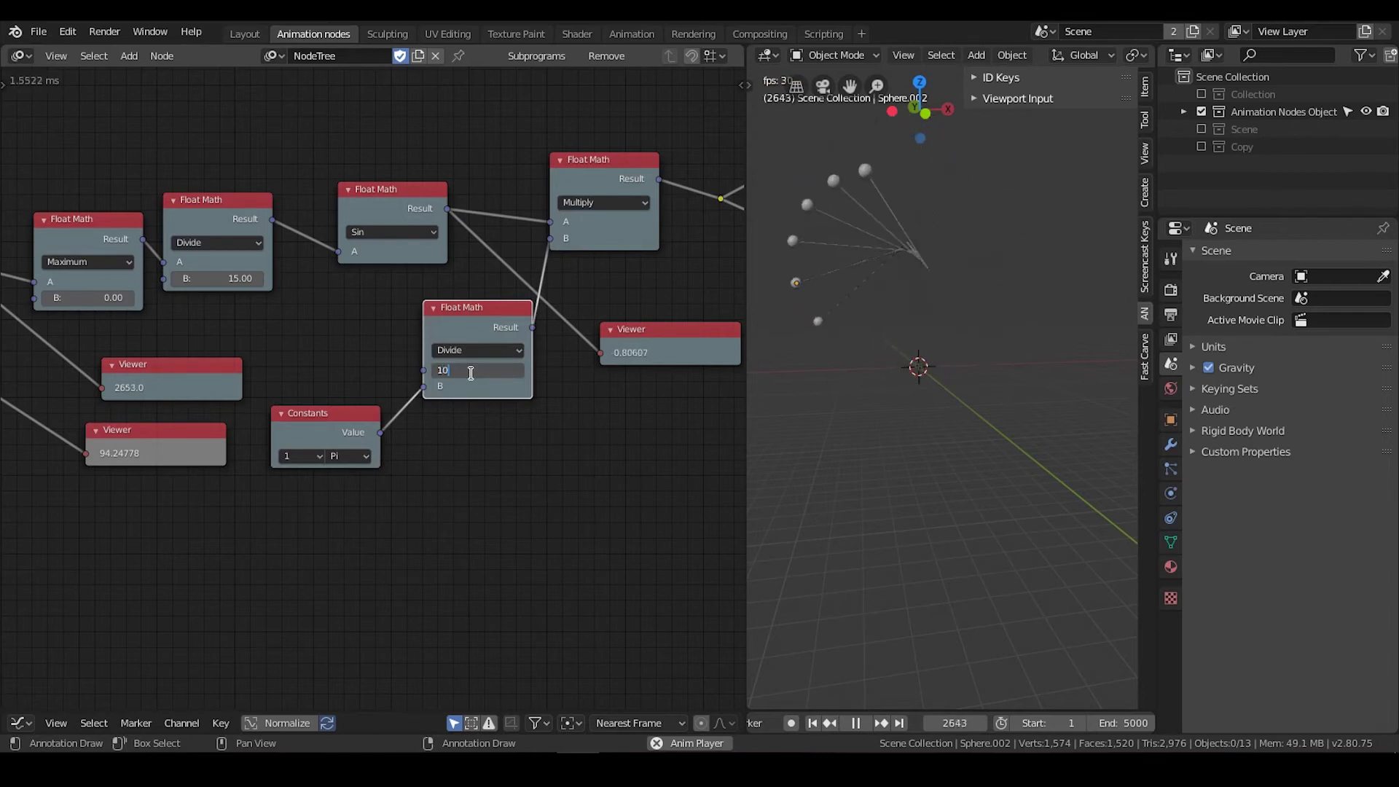
pyautogui.press('Return')
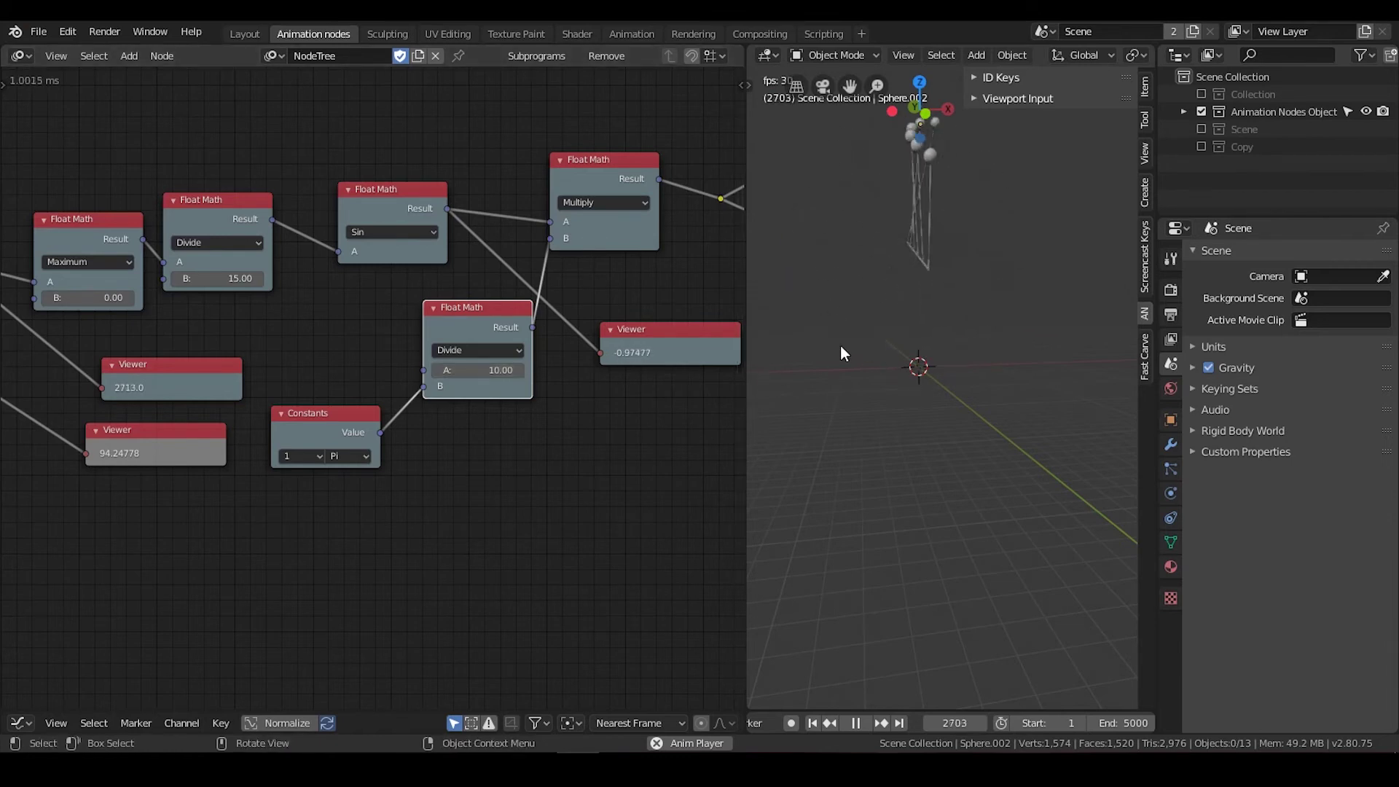
# Step: Reduce the swing amplitude by adjusting the new Divide node's A value to 4.78
pyautogui.moveTo(843, 350)
pyautogui.mouseDown(button='middle')
pyautogui.moveTo(837, 338)
pyautogui.moveTo(859, 333)
pyautogui.mouseUp(button='middle')
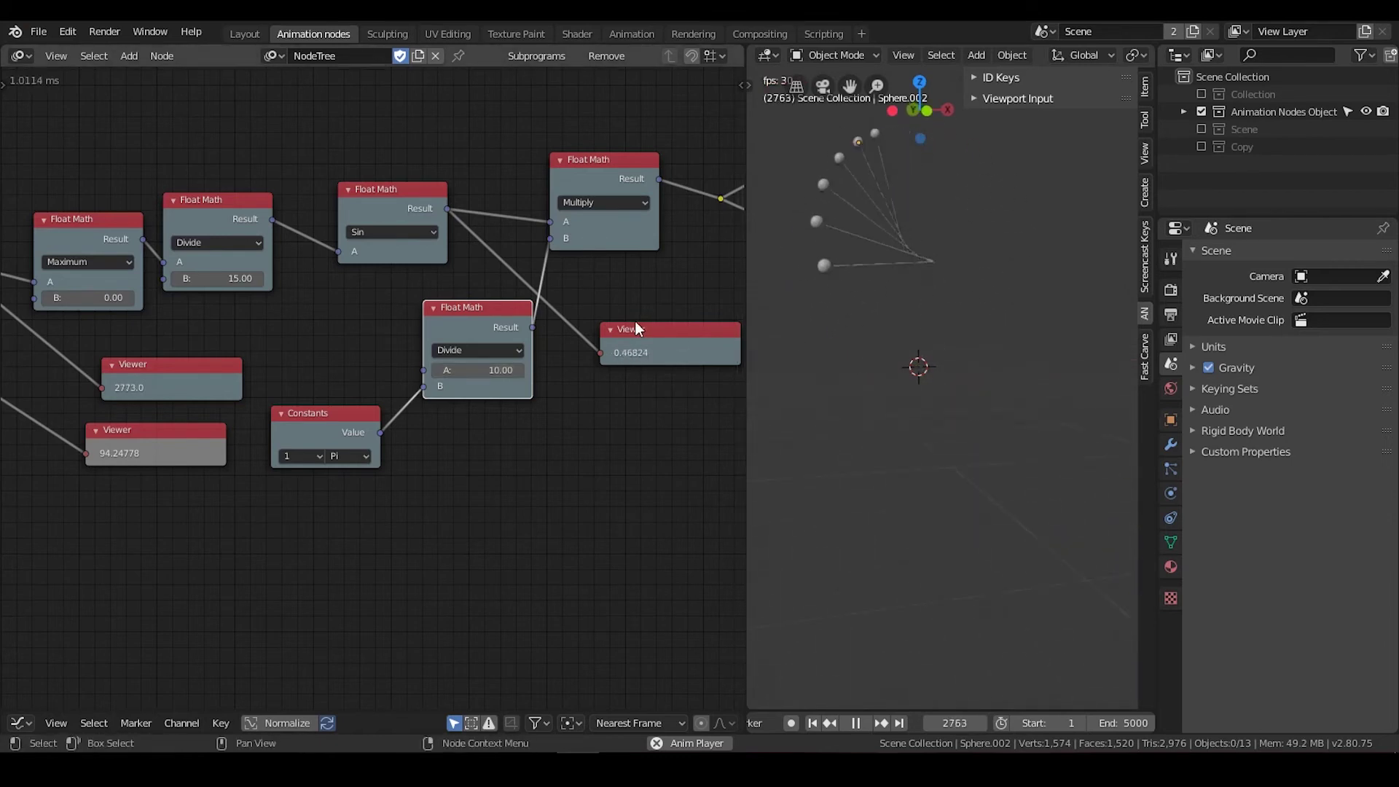
pyautogui.moveTo(636, 320); pyautogui.dragTo(578, 381, button='middle')
pyautogui.moveTo(930, 354)
pyautogui.mouseDown(button='middle')
pyautogui.moveTo(892, 354)
pyautogui.moveTo(902, 344)
pyautogui.moveTo(911, 373)
pyautogui.mouseUp(button='middle')
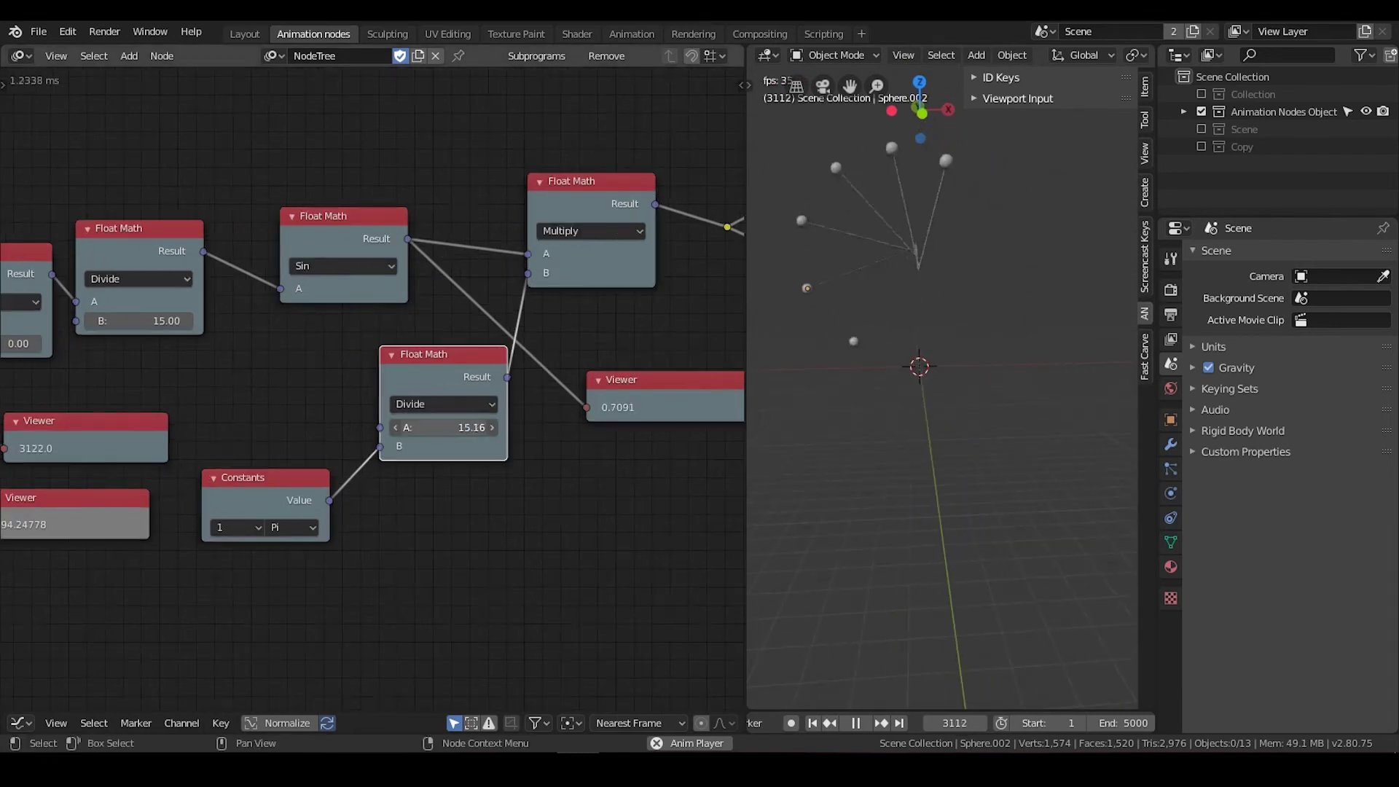
pyautogui.moveTo(430, 428); pyautogui.dragTo(386, 430)
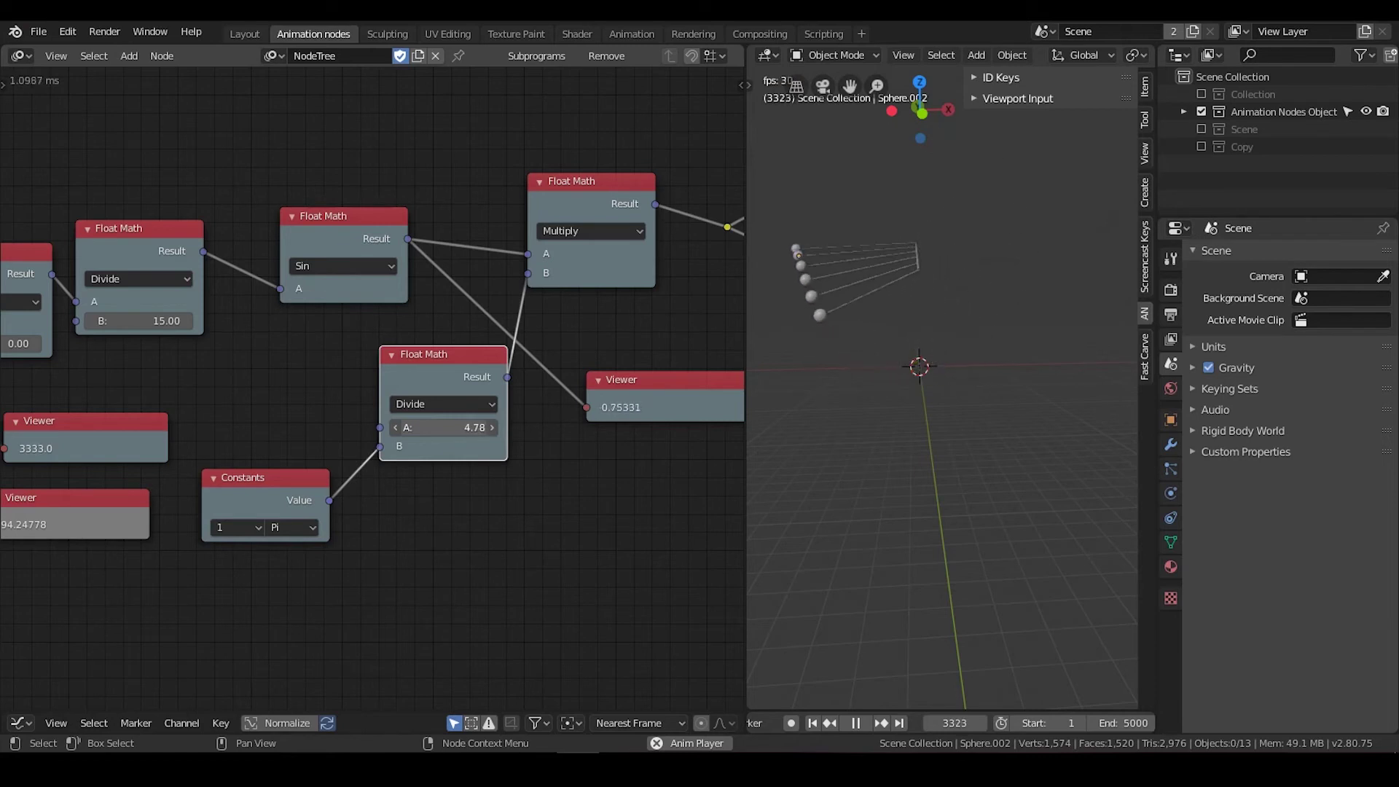
# Step: Stop the playback, return to frame 1, and view the pendulums at an angle
pyautogui.scroll(-3, 360, 544)
pyautogui.click(494, 401)
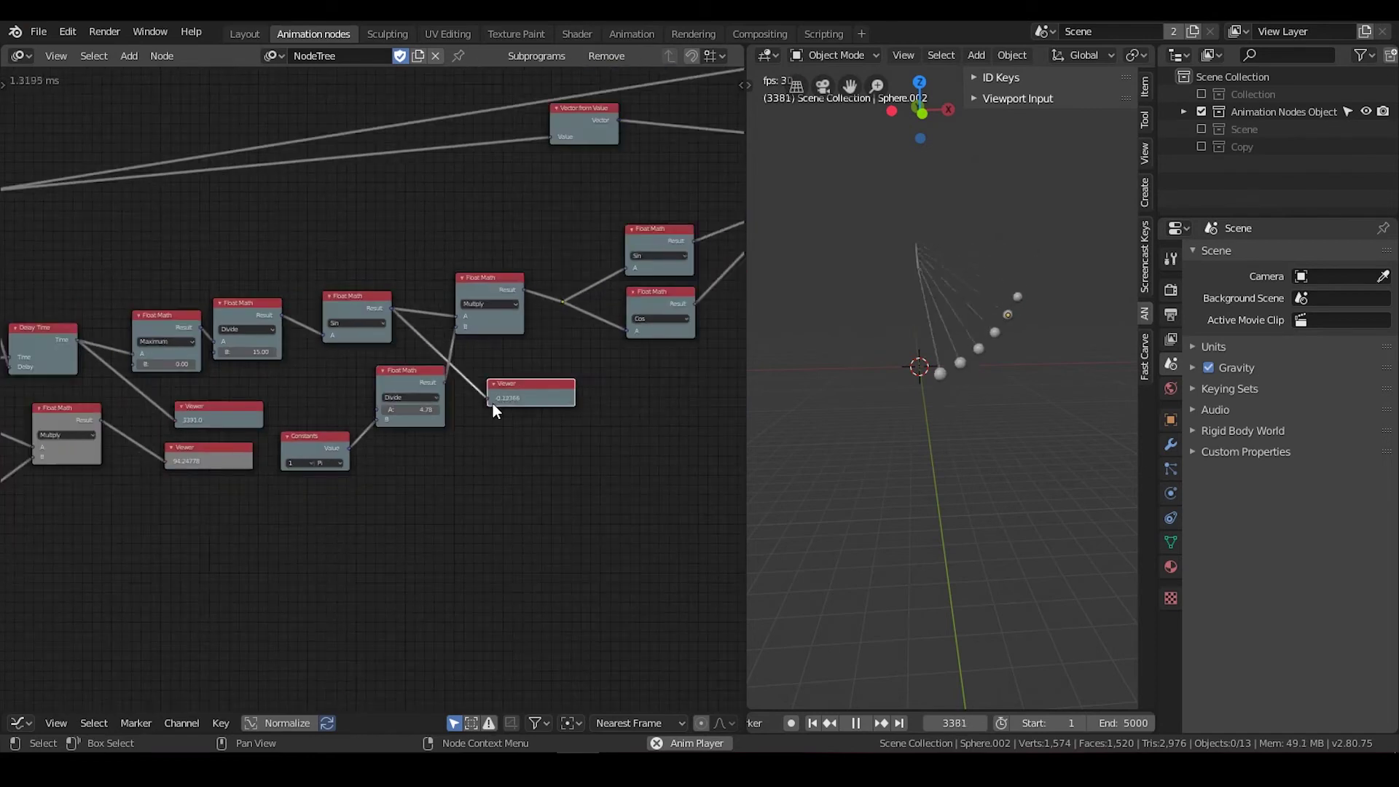
pyautogui.click(851, 724)
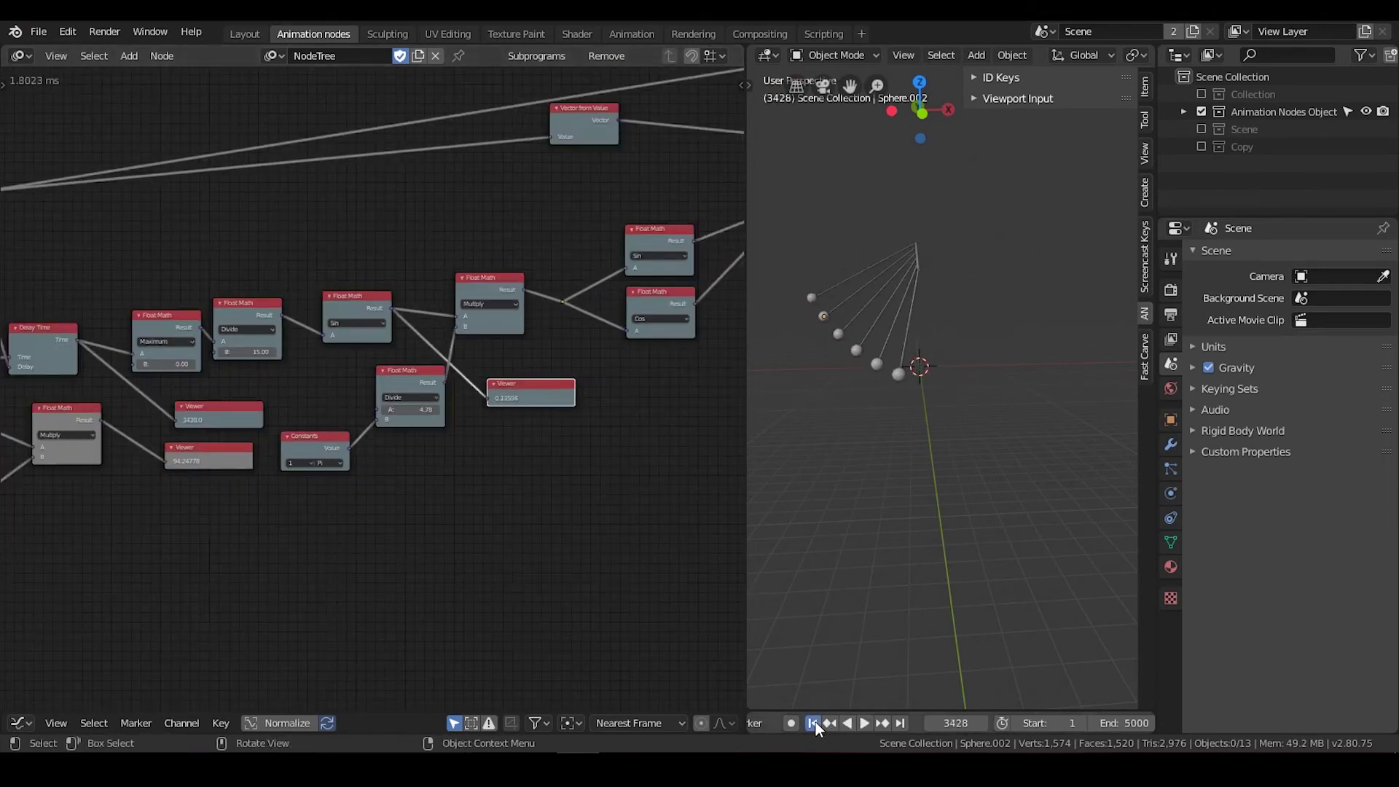
pyautogui.click(813, 723)
pyautogui.moveTo(1047, 325)
pyautogui.mouseDown(button='middle')
pyautogui.moveTo(985, 318)
pyautogui.moveTo(1029, 332)
pyautogui.mouseUp(button='middle')
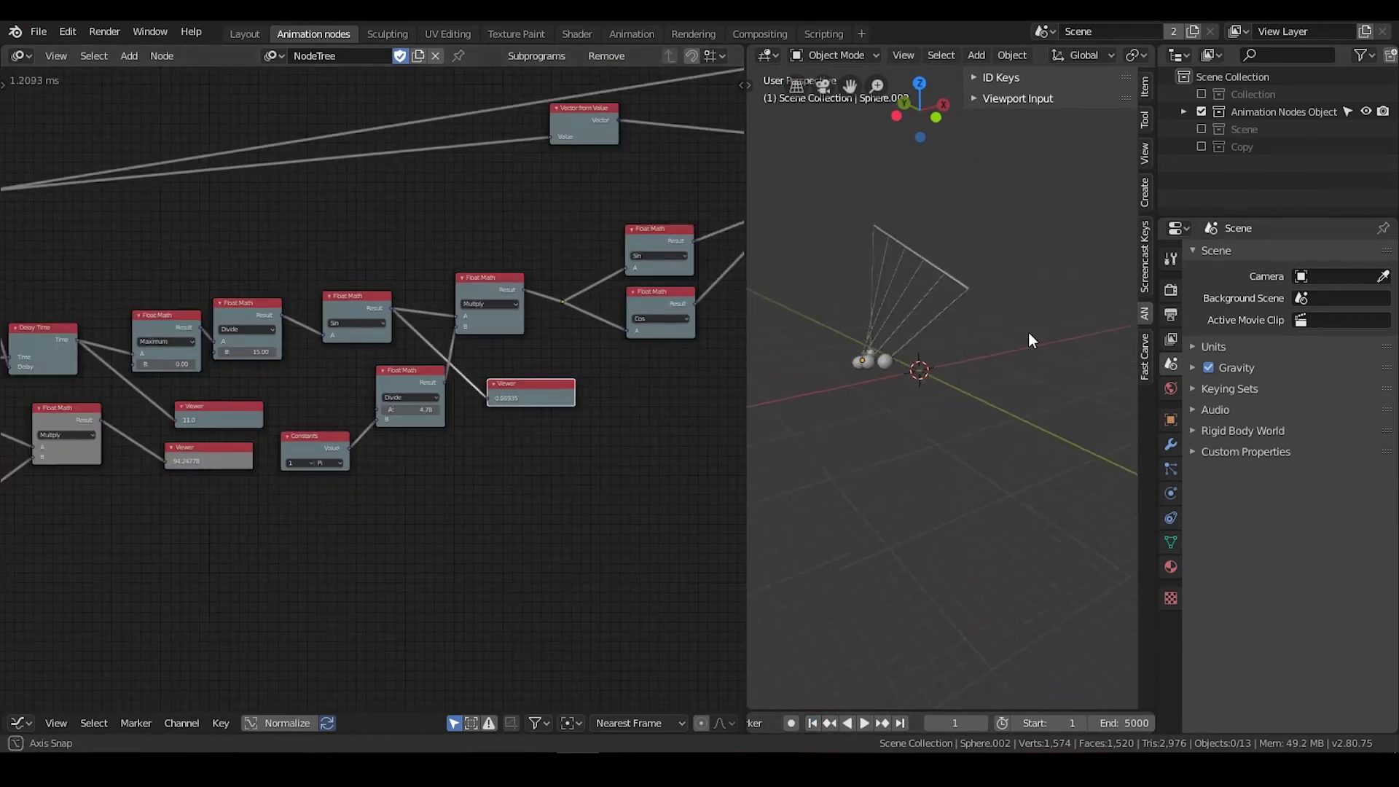
# Step: Enable the Scene collection and switch the 3D viewport to rendered shading
pyautogui.click(1201, 129)
pyautogui.moveTo(1127, 55); pyautogui.dragTo(1095, 78, button='middle')
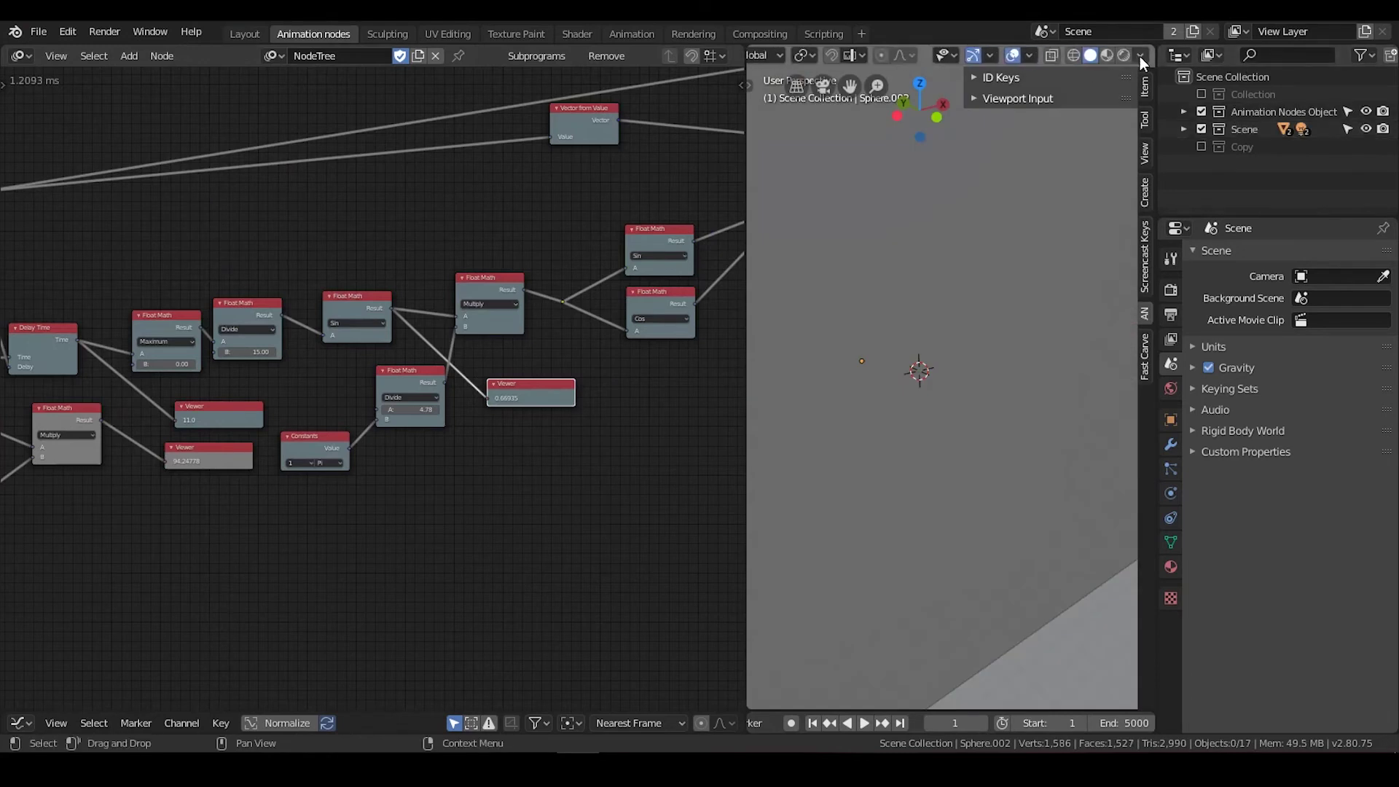
pyautogui.click(1125, 56)
pyautogui.moveTo(1015, 274); pyautogui.dragTo(1057, 280, button='middle')
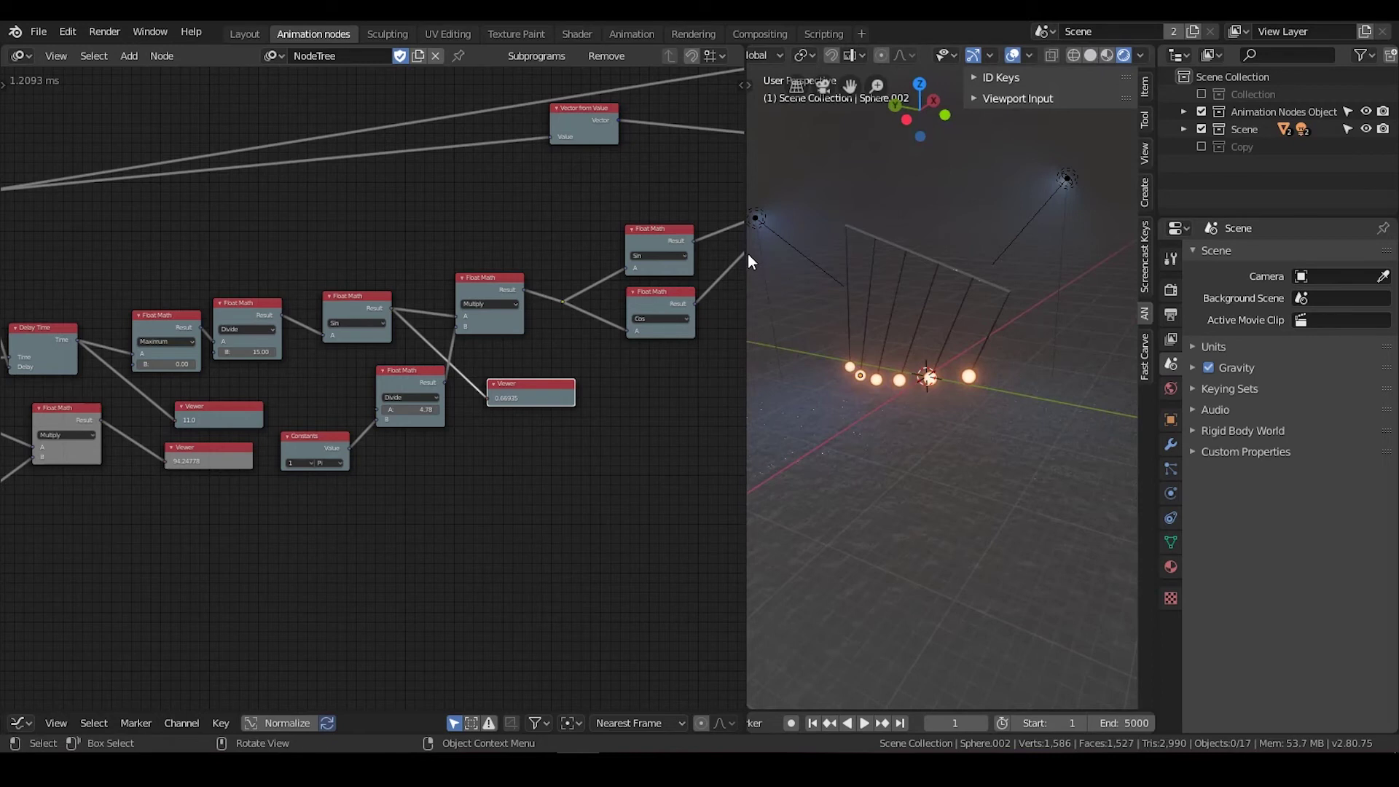
# Step: Widen the 3D viewport at the node editor's expense and show an overview of the node tree
pyautogui.moveTo(744, 252); pyautogui.dragTo(406, 252)
pyautogui.scroll(-3, 276, 300)
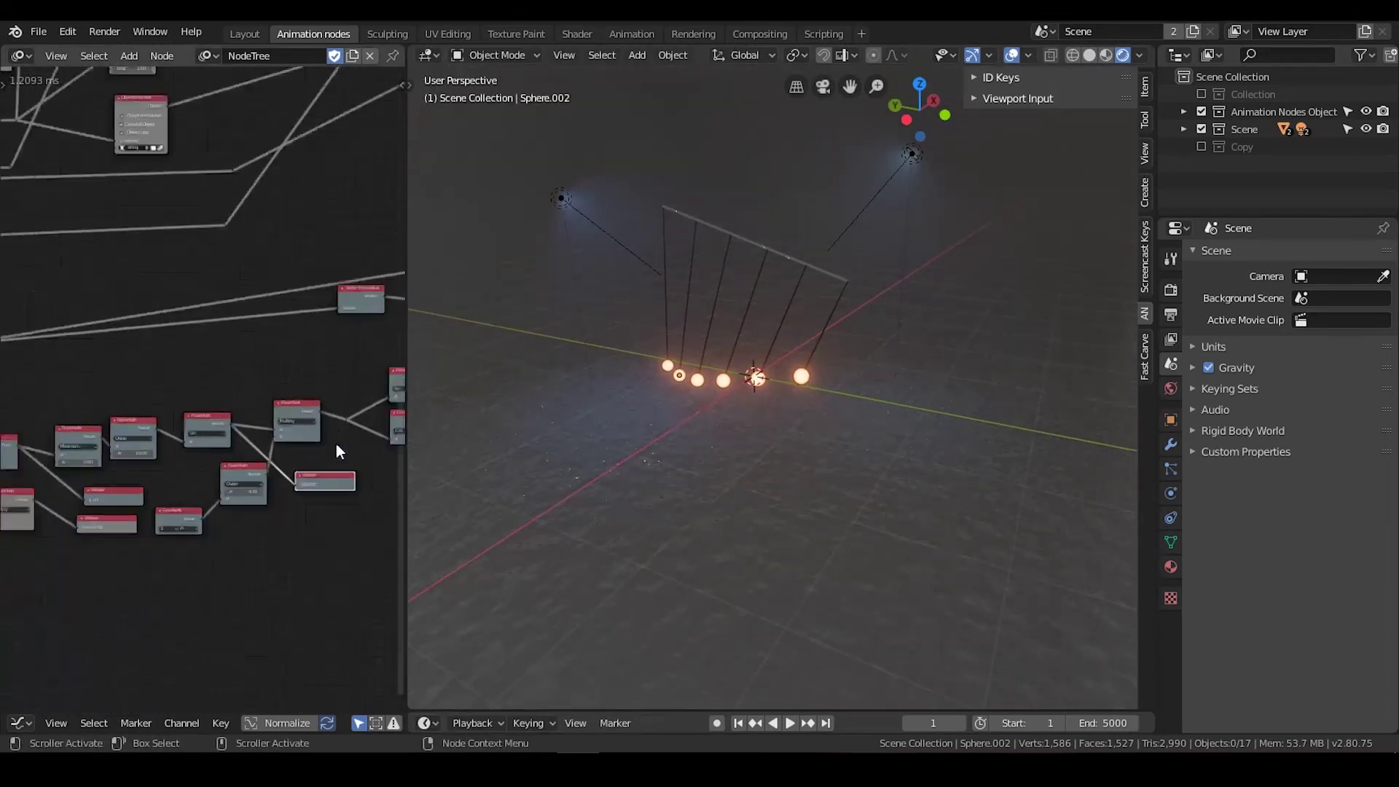
pyautogui.moveTo(274, 301); pyautogui.dragTo(331, 418, button='middle')
pyautogui.scroll(-9, 328, 364)
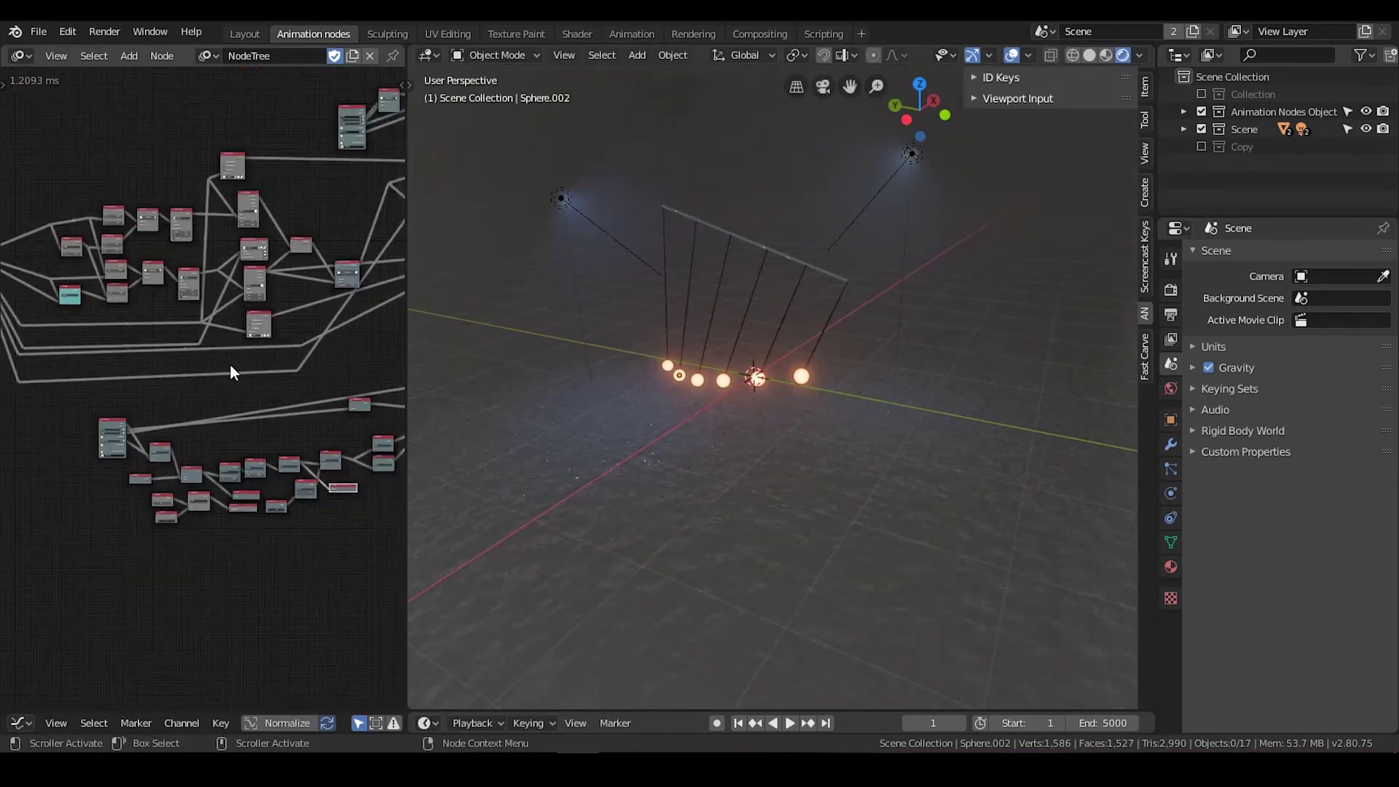
pyautogui.moveTo(231, 372); pyautogui.dragTo(308, 341, button='middle')
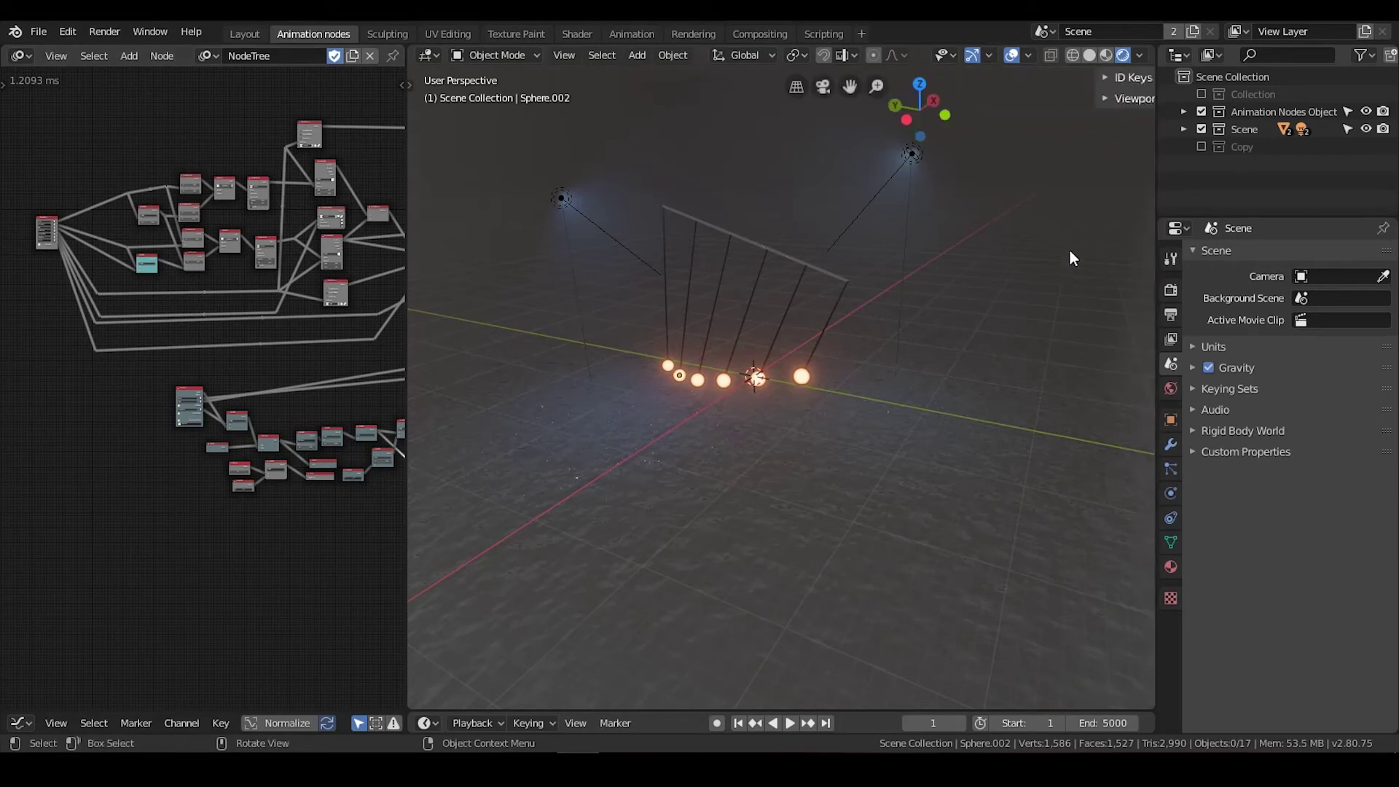
# Step: Play the animation and set the Viewport Input values to sep 11.52, tilting 3.75 and 18 instances
pyautogui.click(1024, 100)
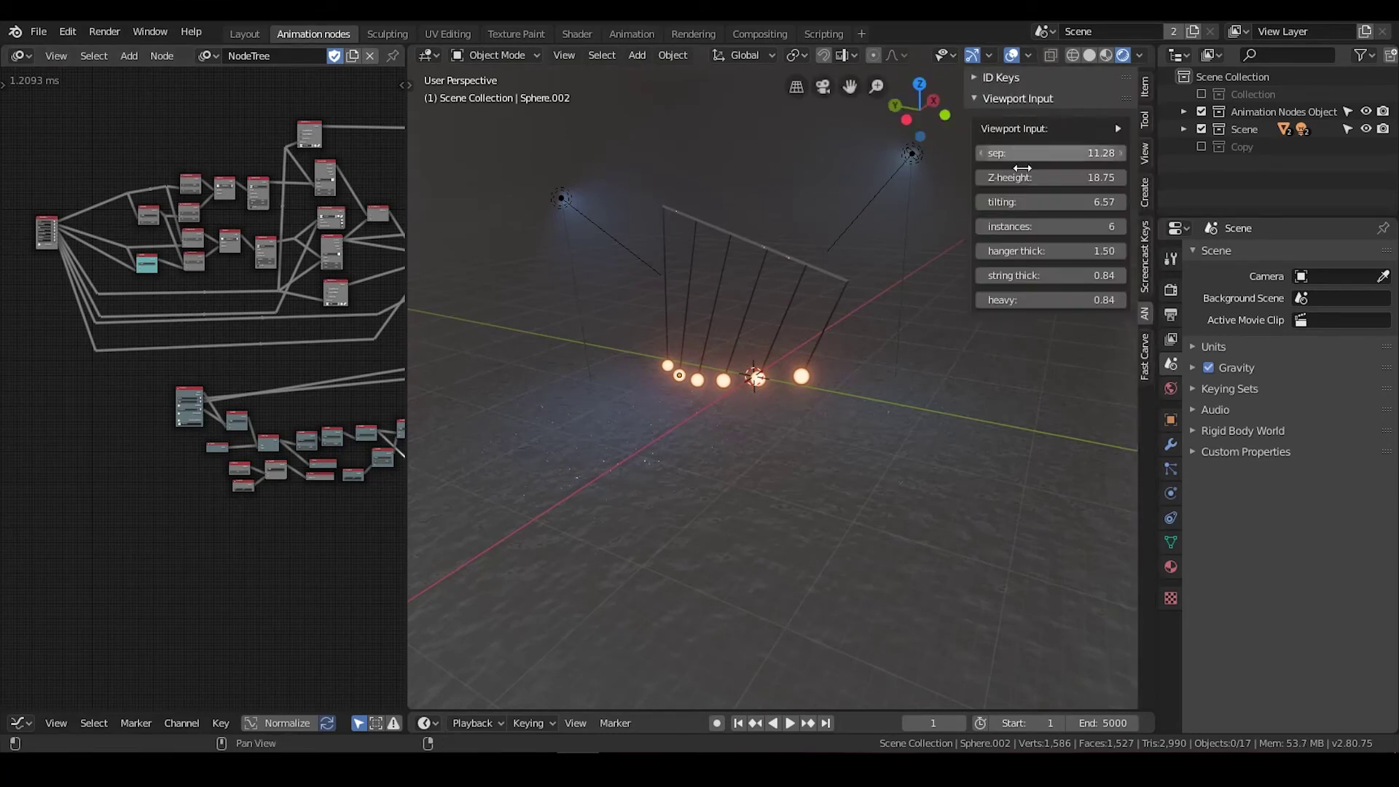
pyautogui.click(790, 723)
pyautogui.moveTo(1033, 158); pyautogui.dragTo(1049, 159)
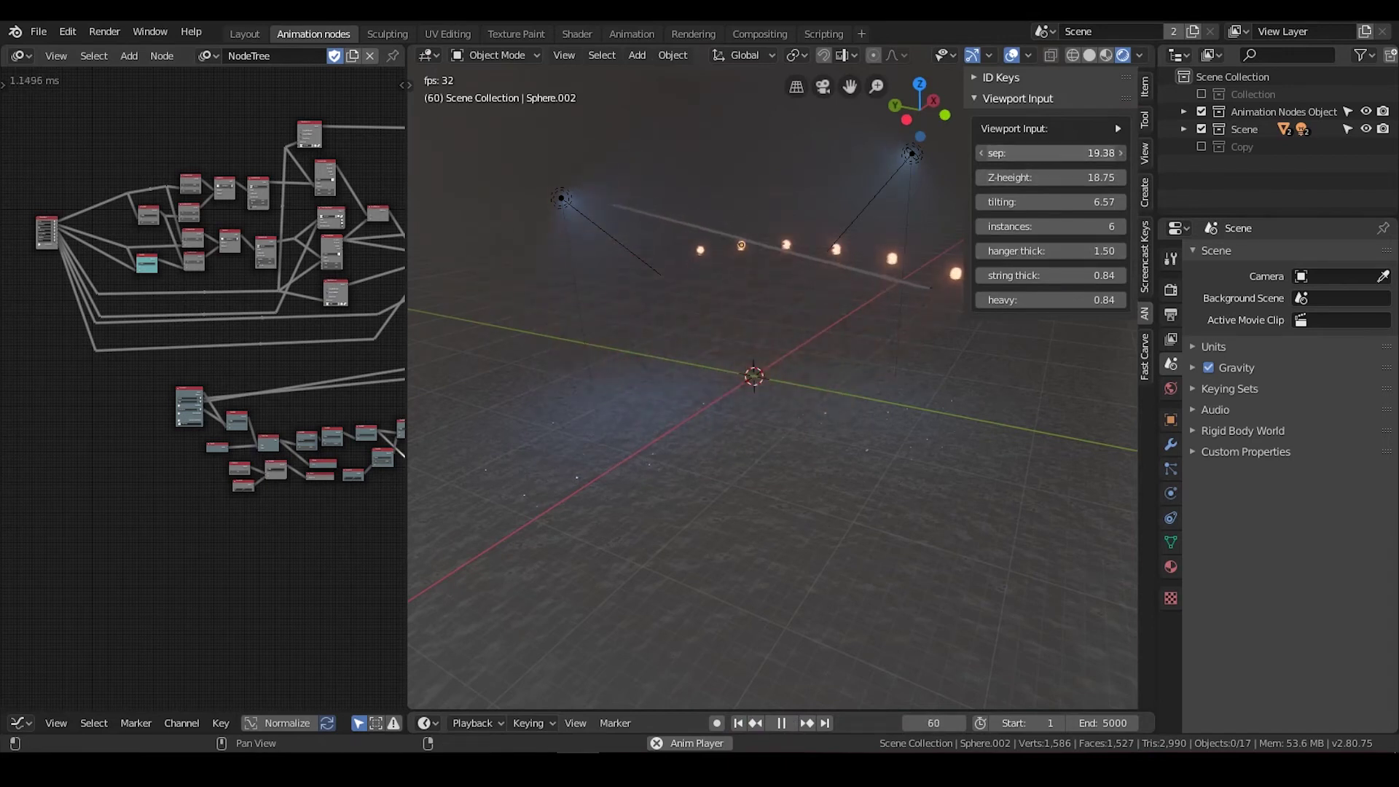
pyautogui.moveTo(1033, 206); pyautogui.dragTo(1100, 226)
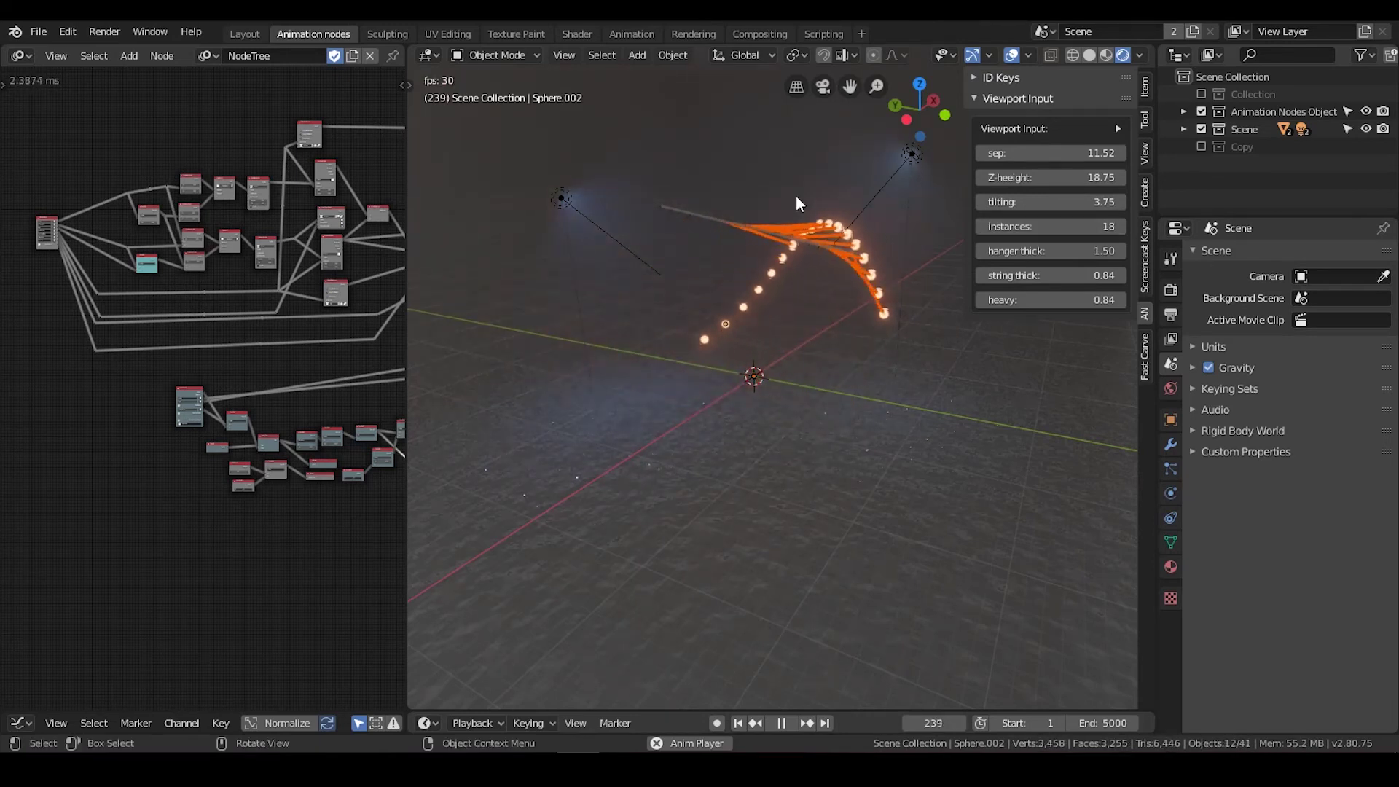
# Step: View the 18 glowing pendulums from another angle, stop the animation, and go back to the first frame
pyautogui.moveTo(825, 341); pyautogui.dragTo(740, 338, button='middle')
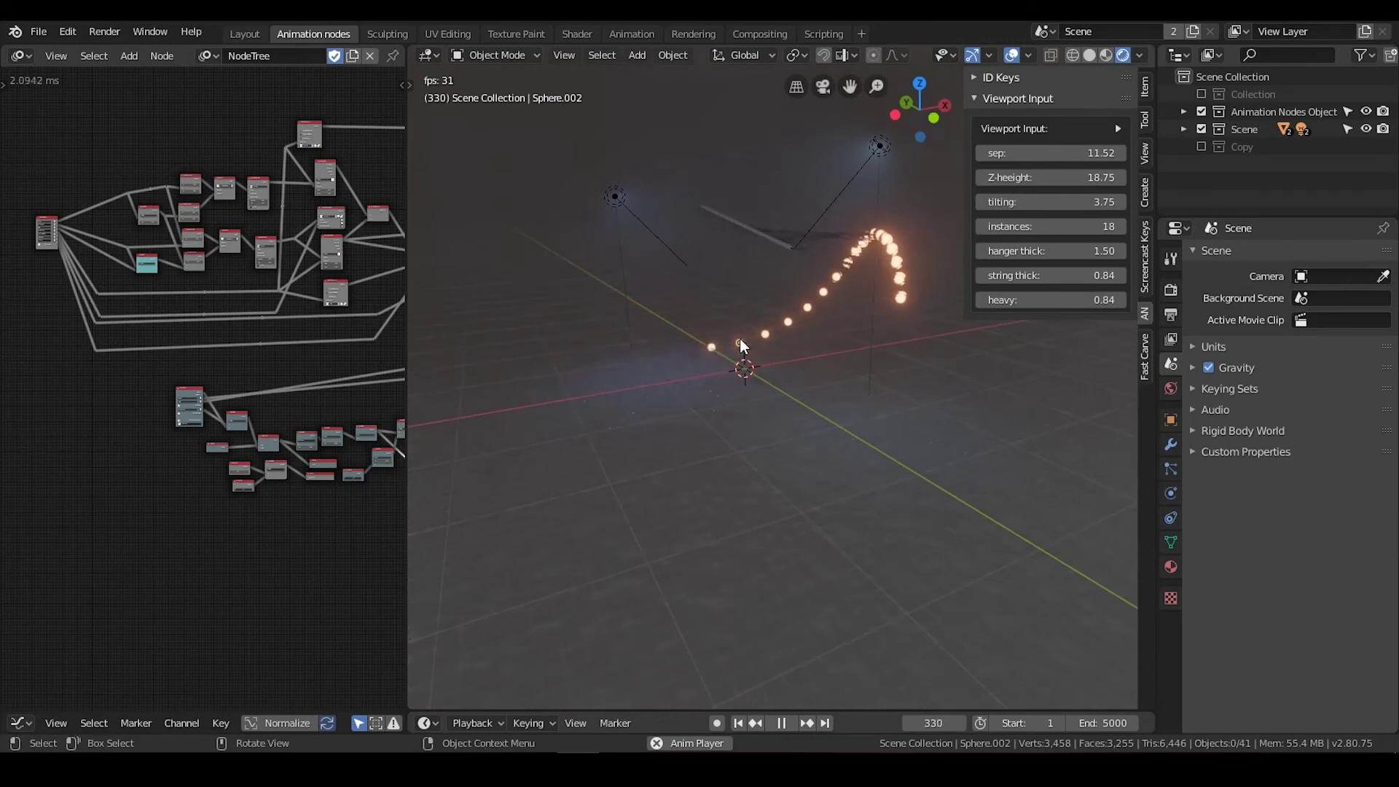
pyautogui.click(780, 723)
pyautogui.click(737, 723)
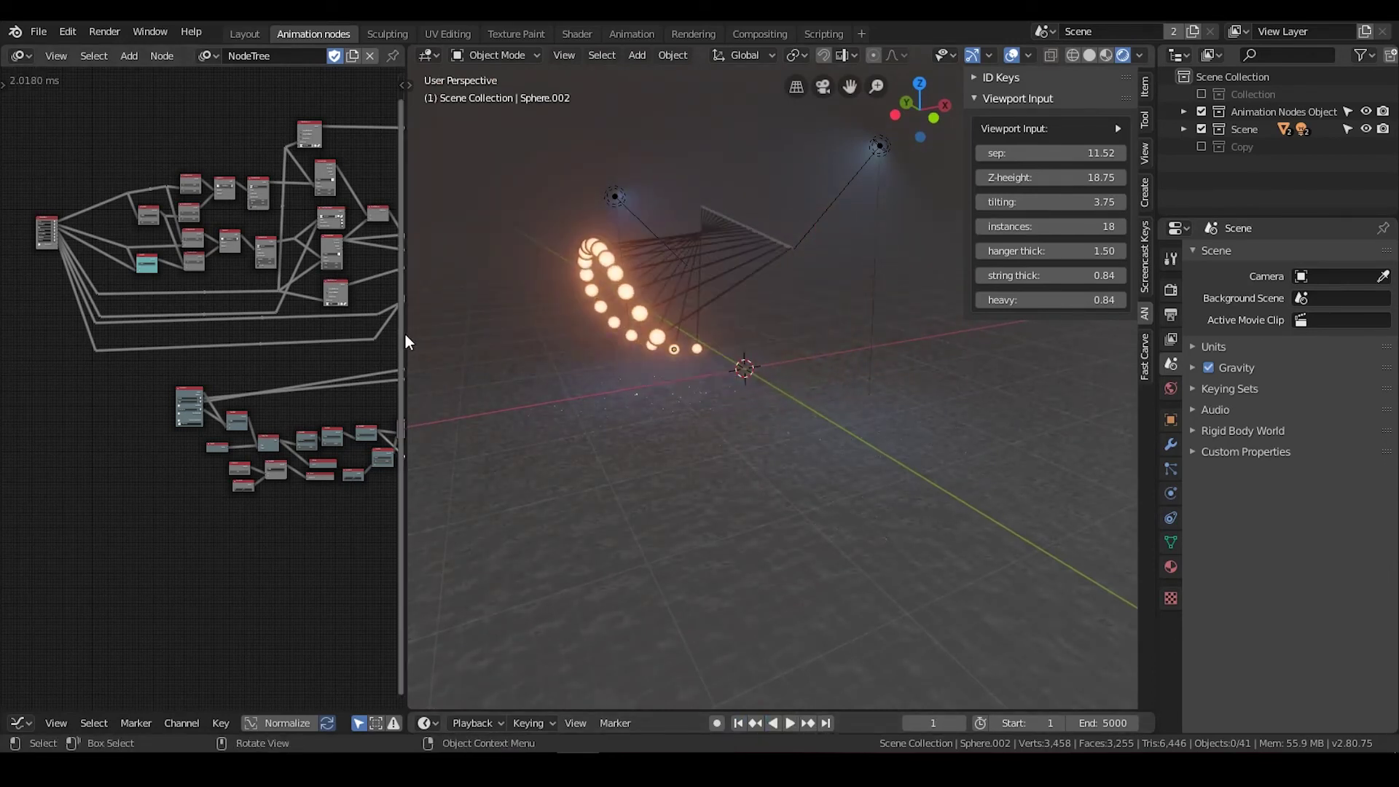
# Step: Widen the node editor and link the 2 Pi Multiply node's result back to the Maximum node's B input
pyautogui.moveTo(405, 335); pyautogui.dragTo(815, 357)
pyautogui.moveTo(730, 373); pyautogui.dragTo(570, 423, button='middle')
pyautogui.scroll(5, 574, 386)
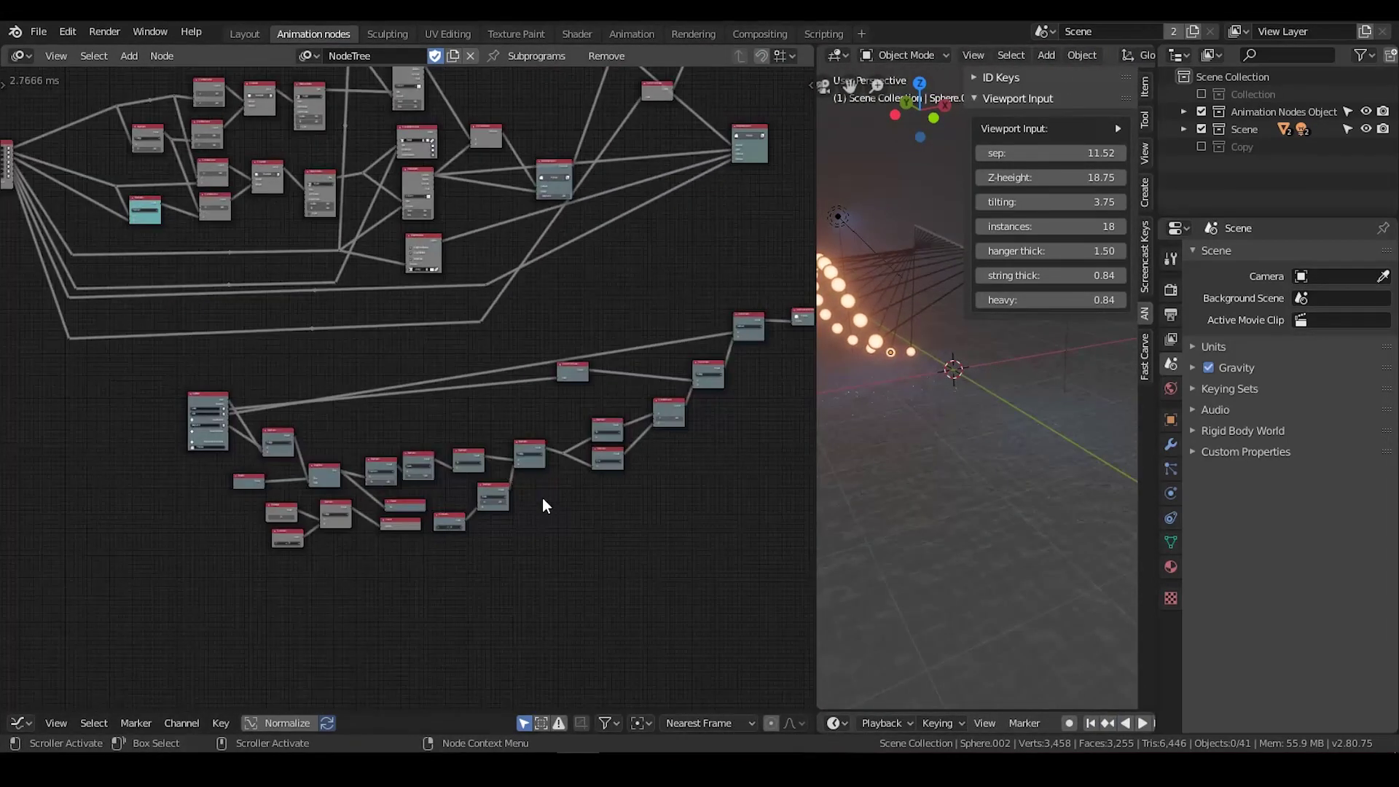
pyautogui.moveTo(453, 513); pyautogui.dragTo(454, 505)
pyautogui.moveTo(353, 511); pyautogui.dragTo(370, 481)
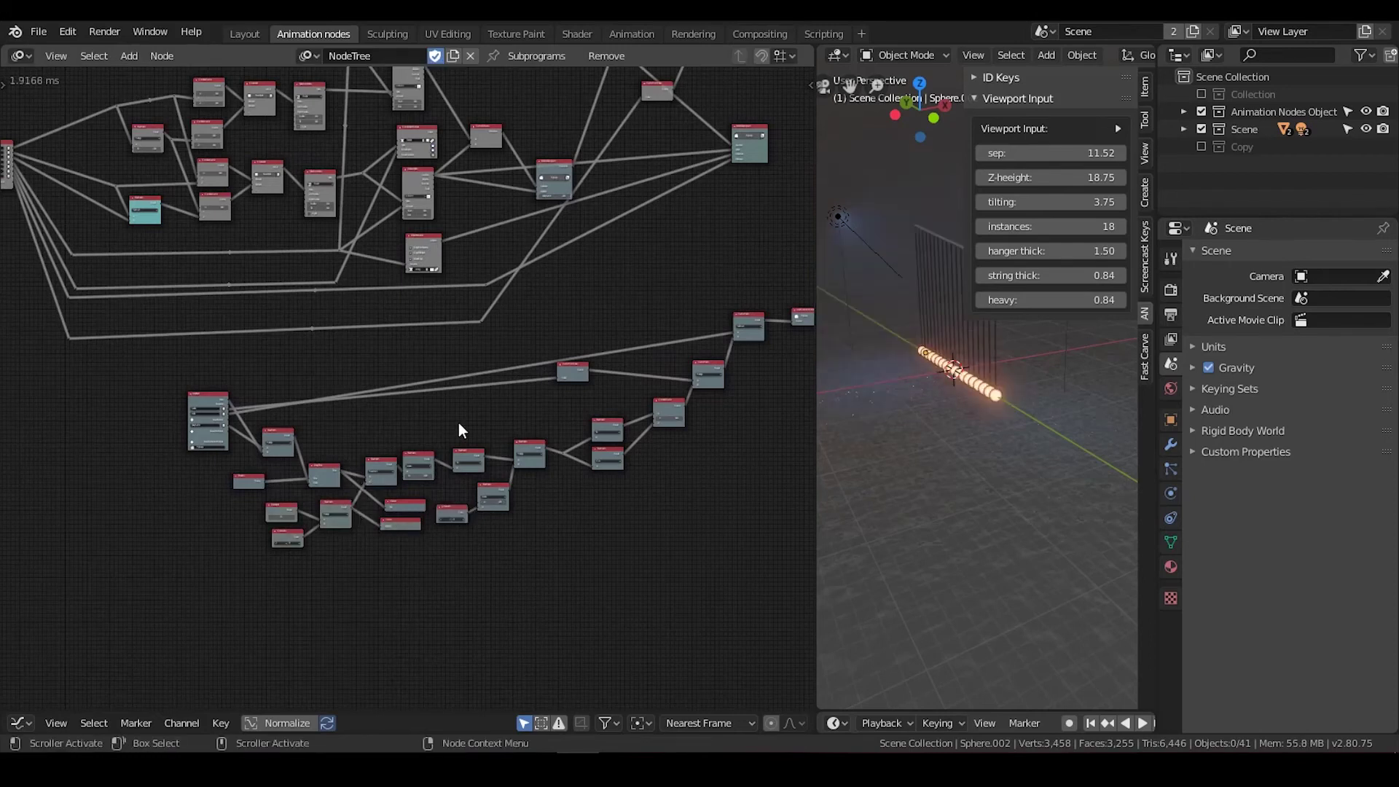
# Step: Delete the lower Viewer node attached to the 2 Pi Multiply node
pyautogui.moveTo(457, 423); pyautogui.dragTo(424, 500, button='middle')
pyautogui.scroll(-1, 424, 500)
pyautogui.click(365, 588)
pyautogui.press('x')
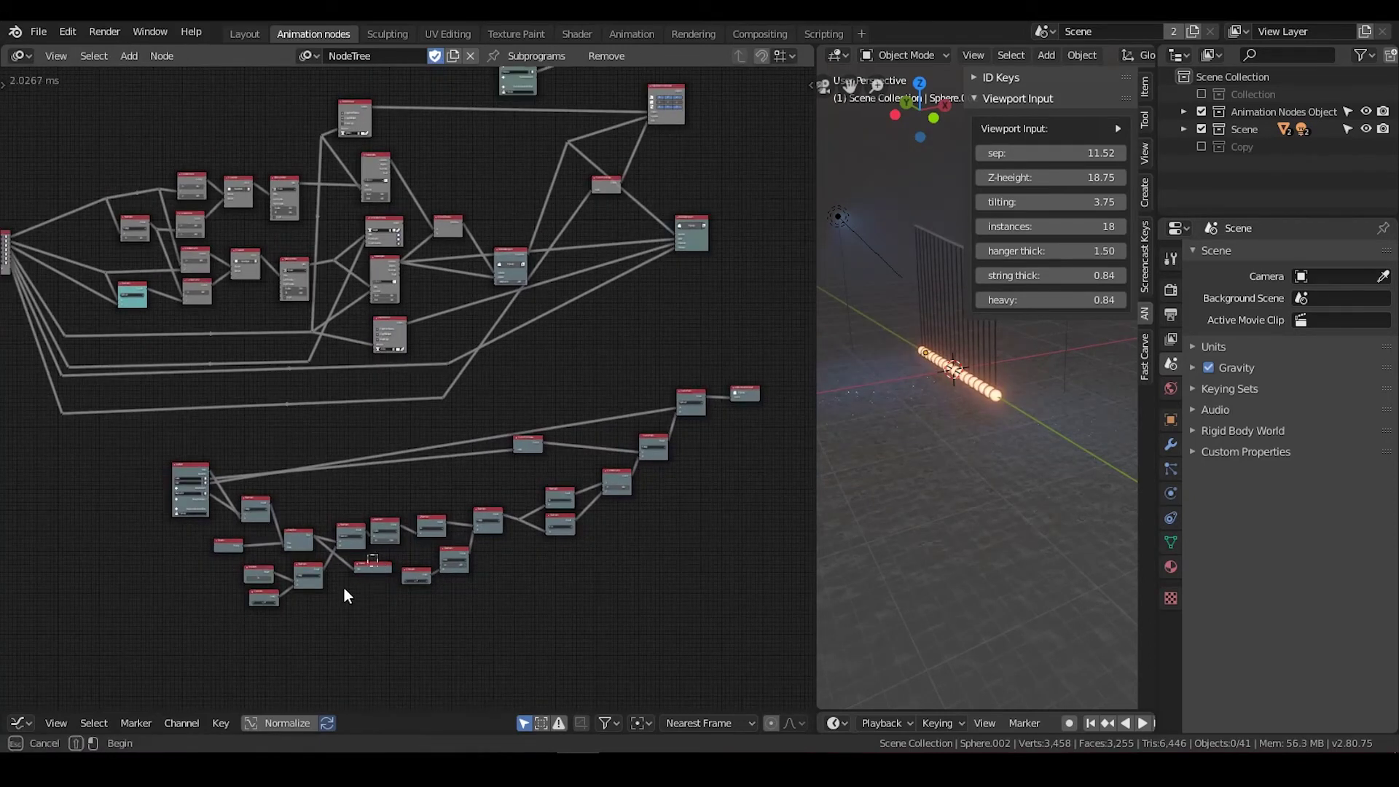